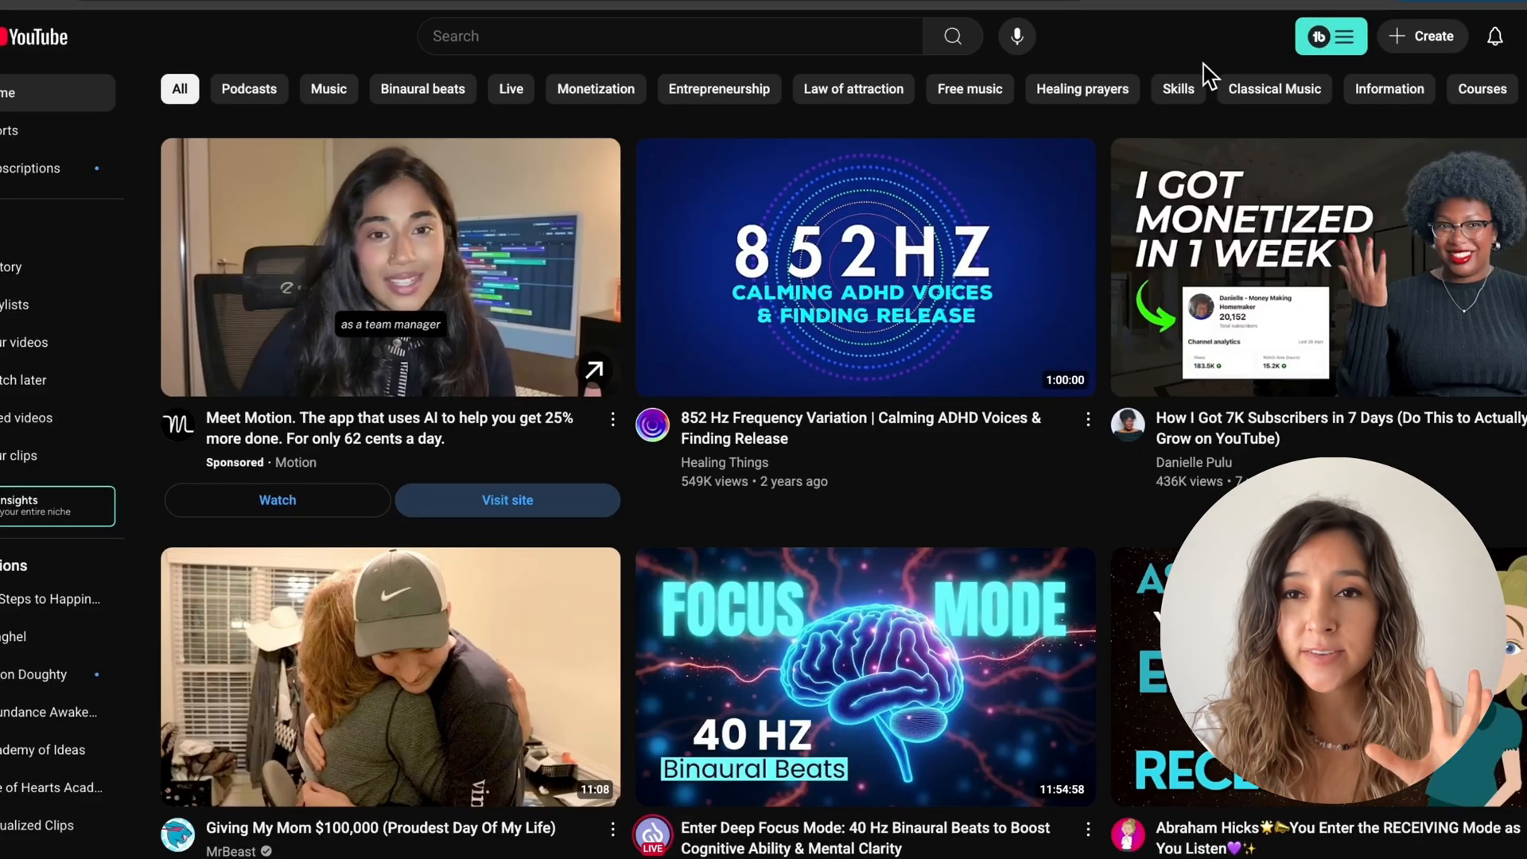
- Start a new video upload and choose the file Kajabi tutorial.mp4
{"action": "left_click", "coordinate": [1422, 36]}
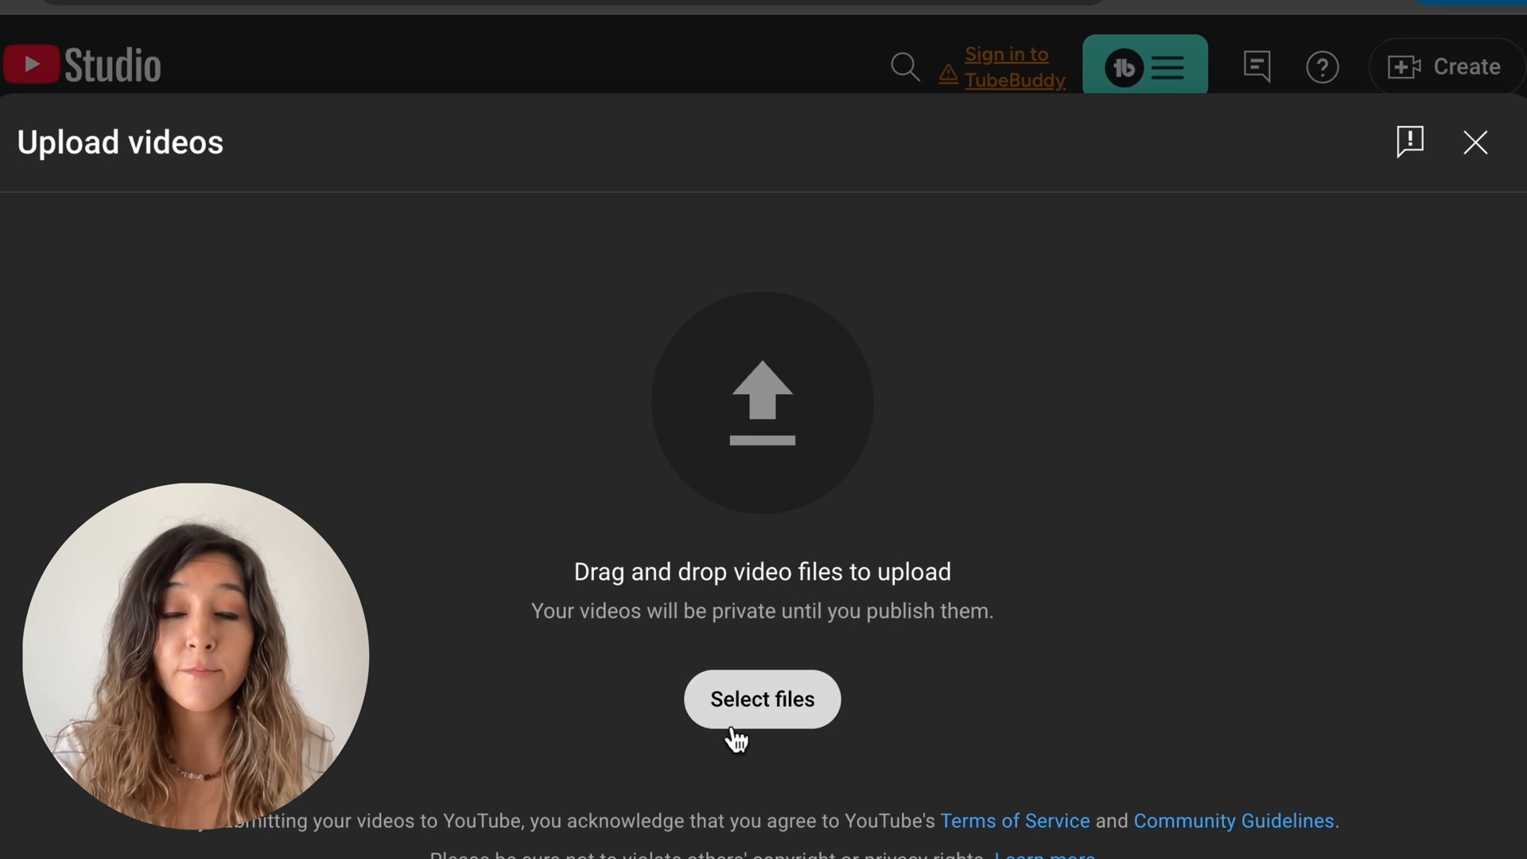
{"action": "left_click", "coordinate": [751, 713]}
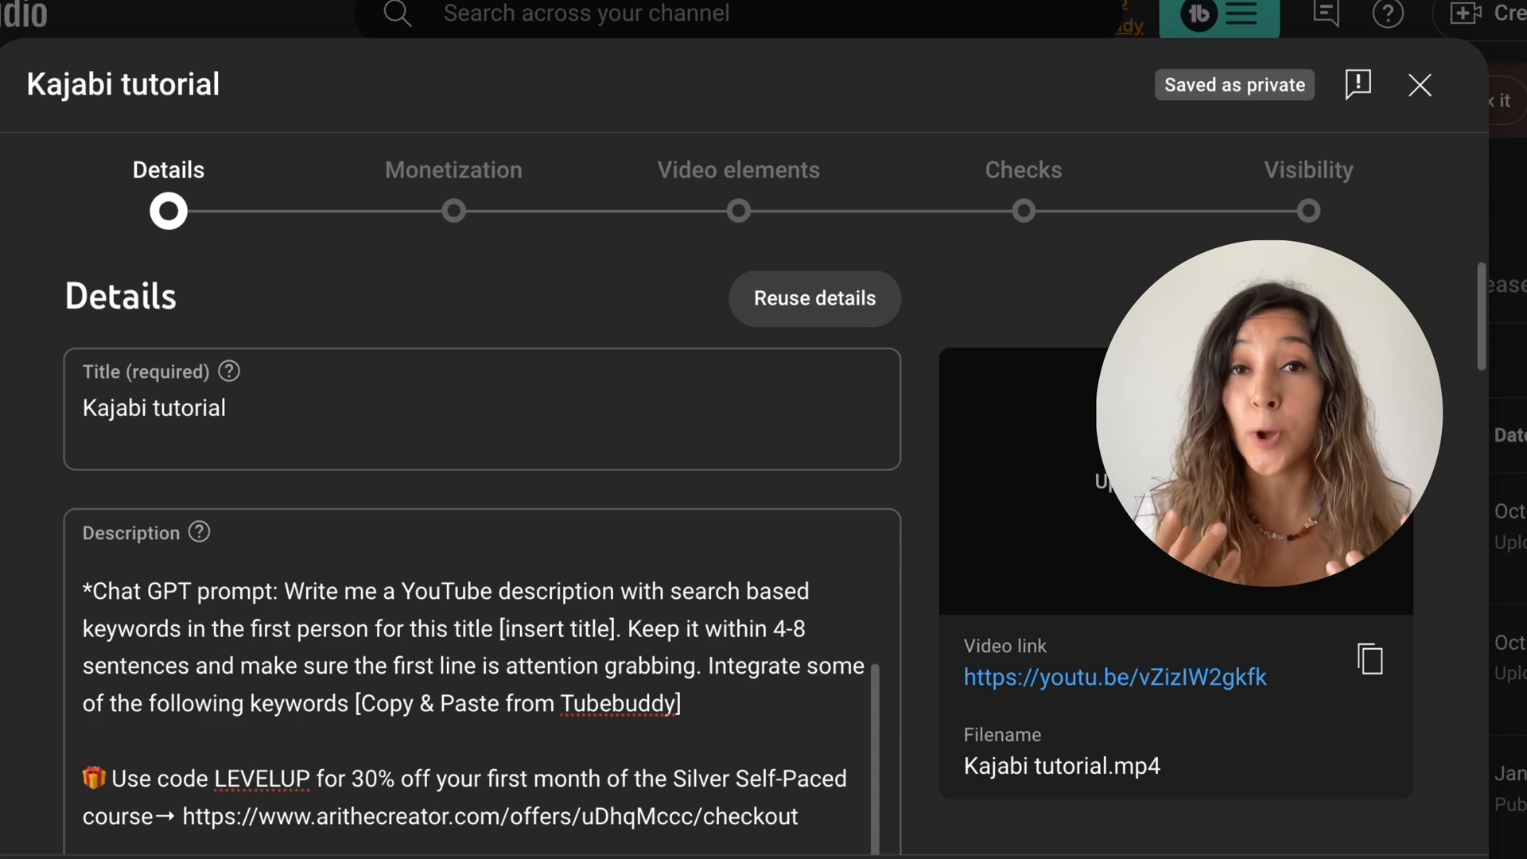
- Replace the video title with "Learn Kajabi FAST with this Complete Tutorial for Beginners"
{"action": "left_click", "coordinate": [151, 408]}
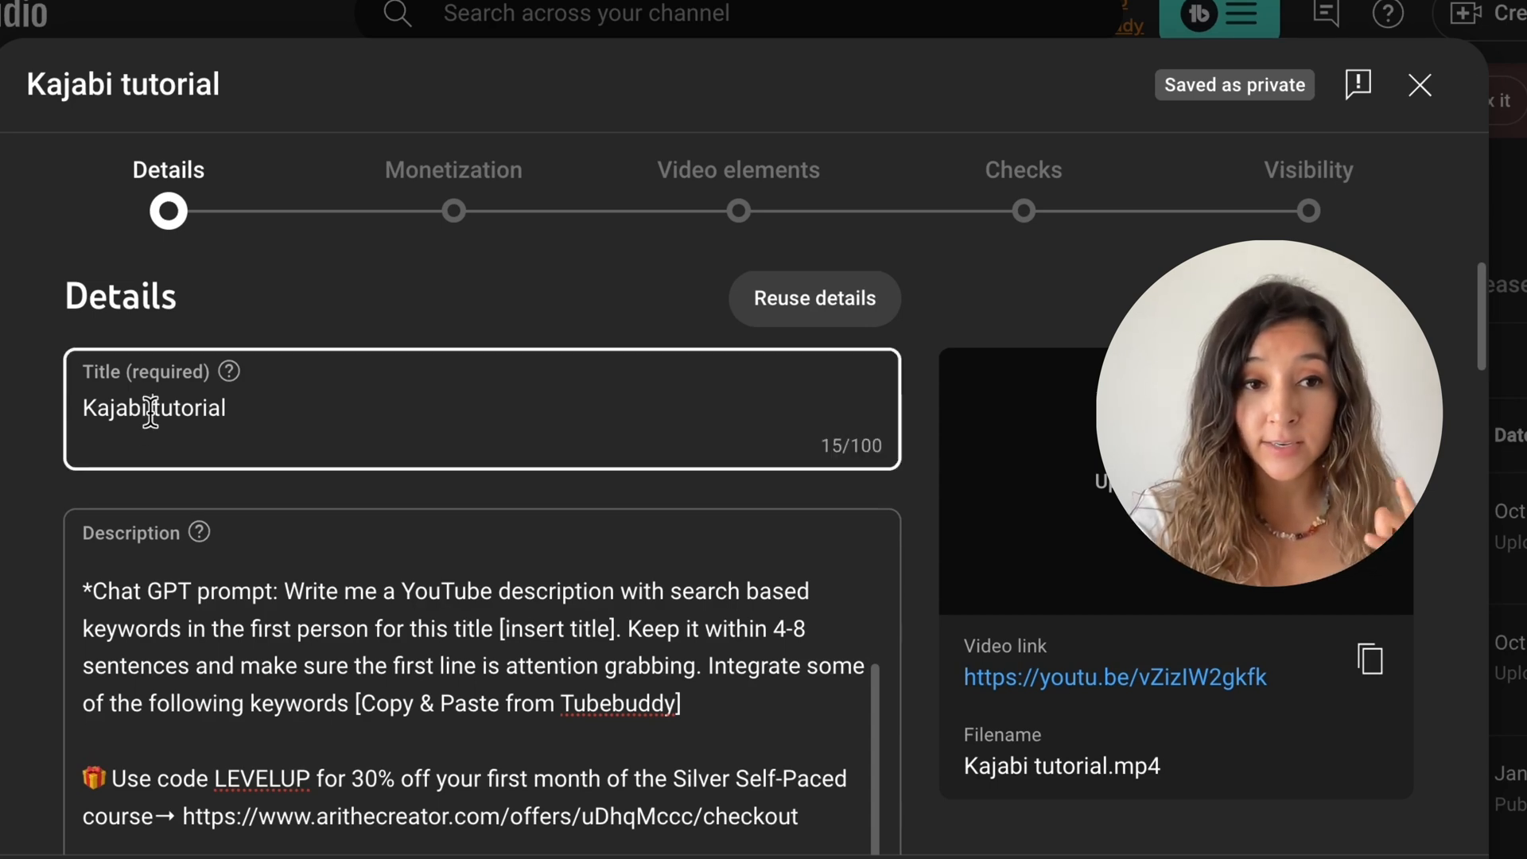
{"action": "triple_click", "coordinate": [152, 410]}
{"action": "type", "text": "Learn Kajabi FAST with this Complete Tutorial for Beginners"}
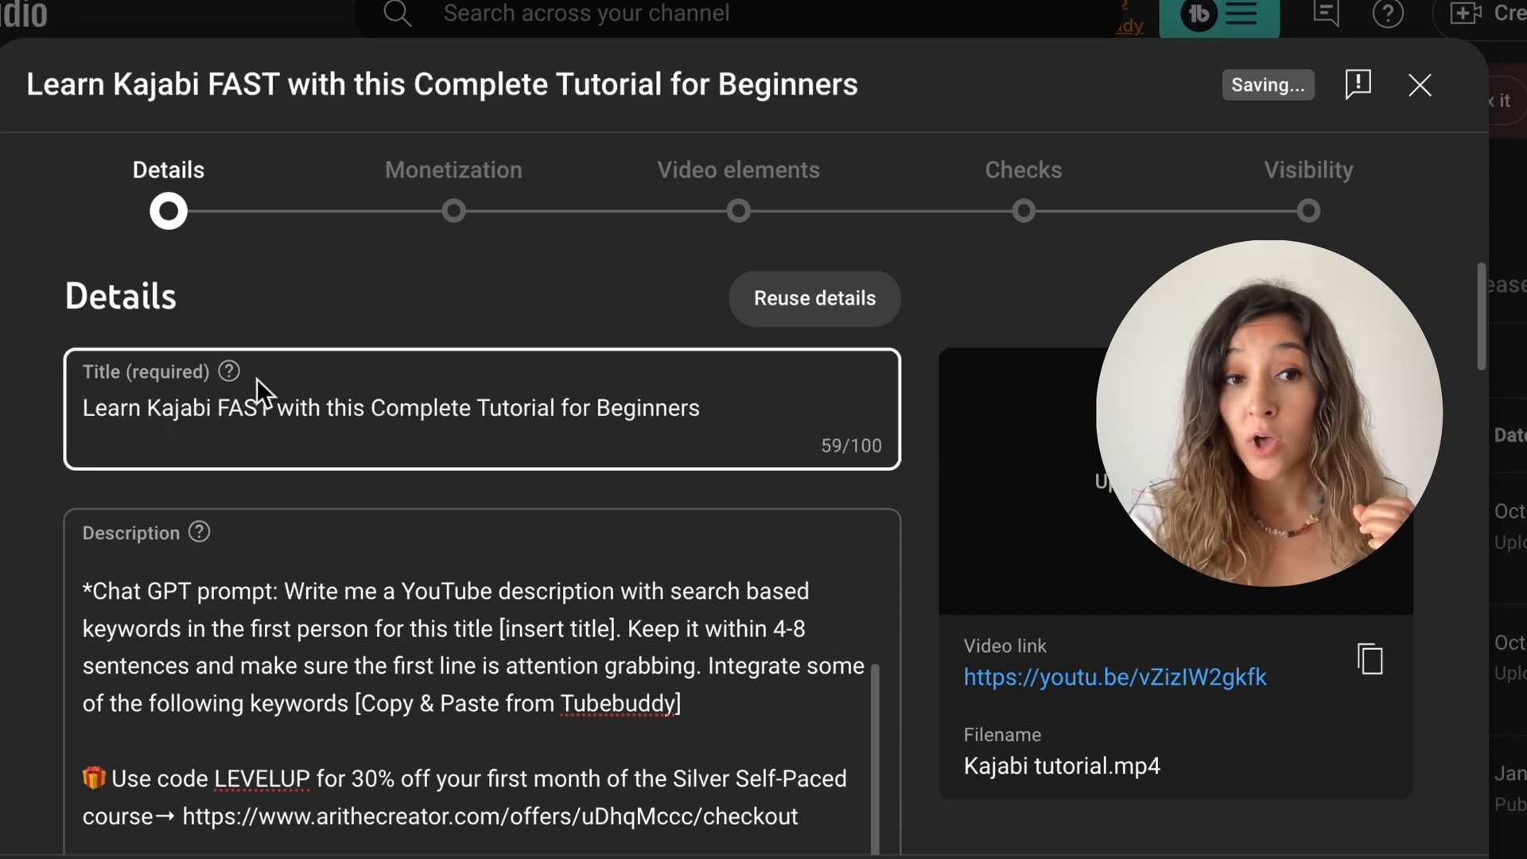
- Highlight the search keywords Kajabi, Tutorial and Beginners one after another in the video title
{"action": "double_click", "coordinate": [180, 410]}
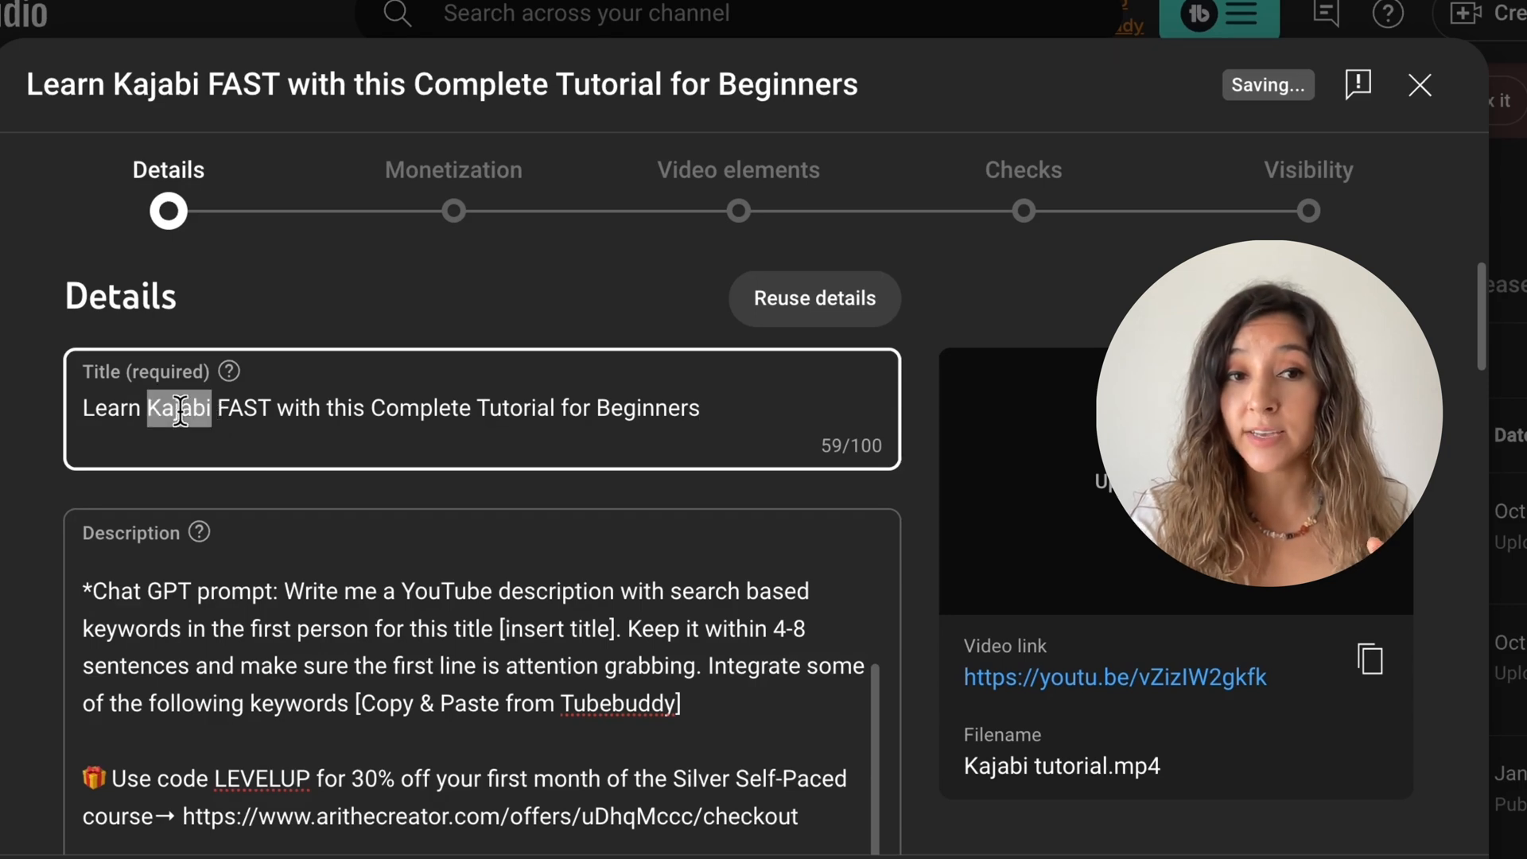
{"action": "left_click", "coordinate": [349, 410]}
{"action": "double_click", "coordinate": [504, 411]}
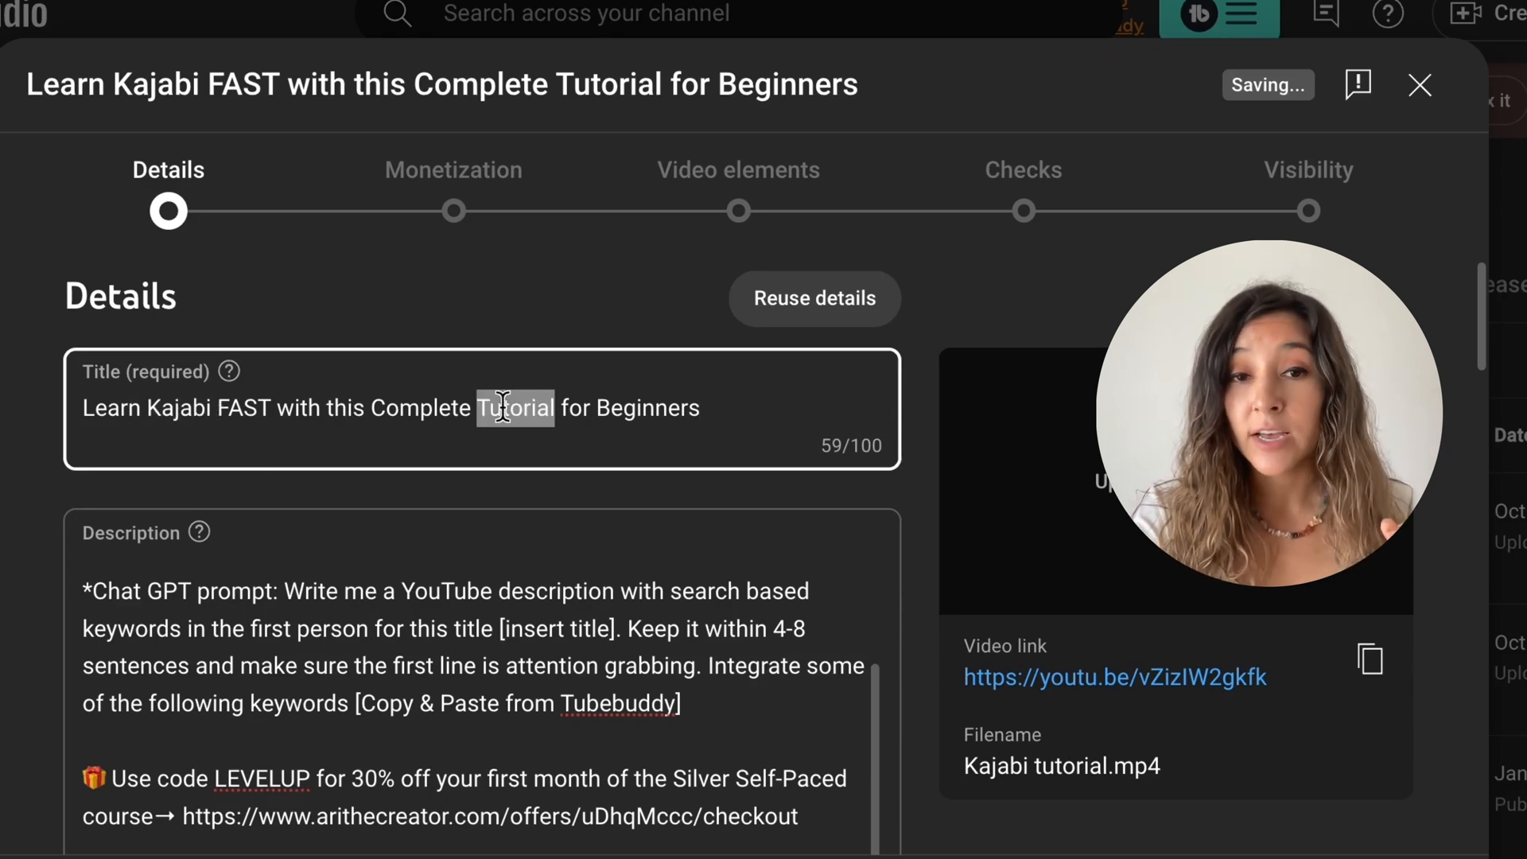
{"action": "double_click", "coordinate": [670, 410]}
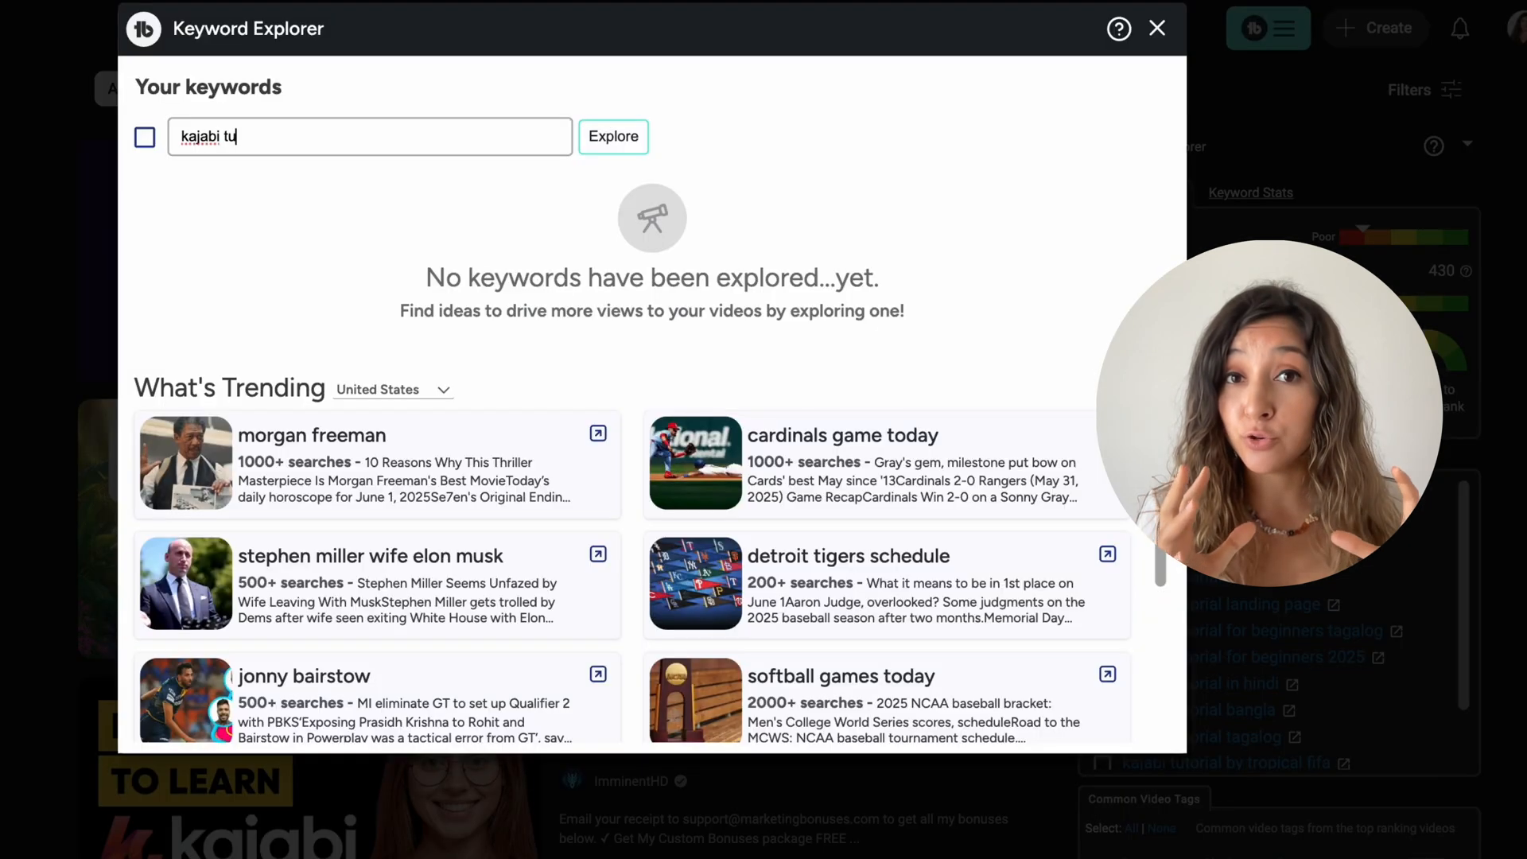
- Explore the keyword "kajabi tutorial" in TubeBuddy's Keyword Explorer and review its score and related tags
{"action": "type", "text": "torial"}
{"action": "key", "text": "Return"}
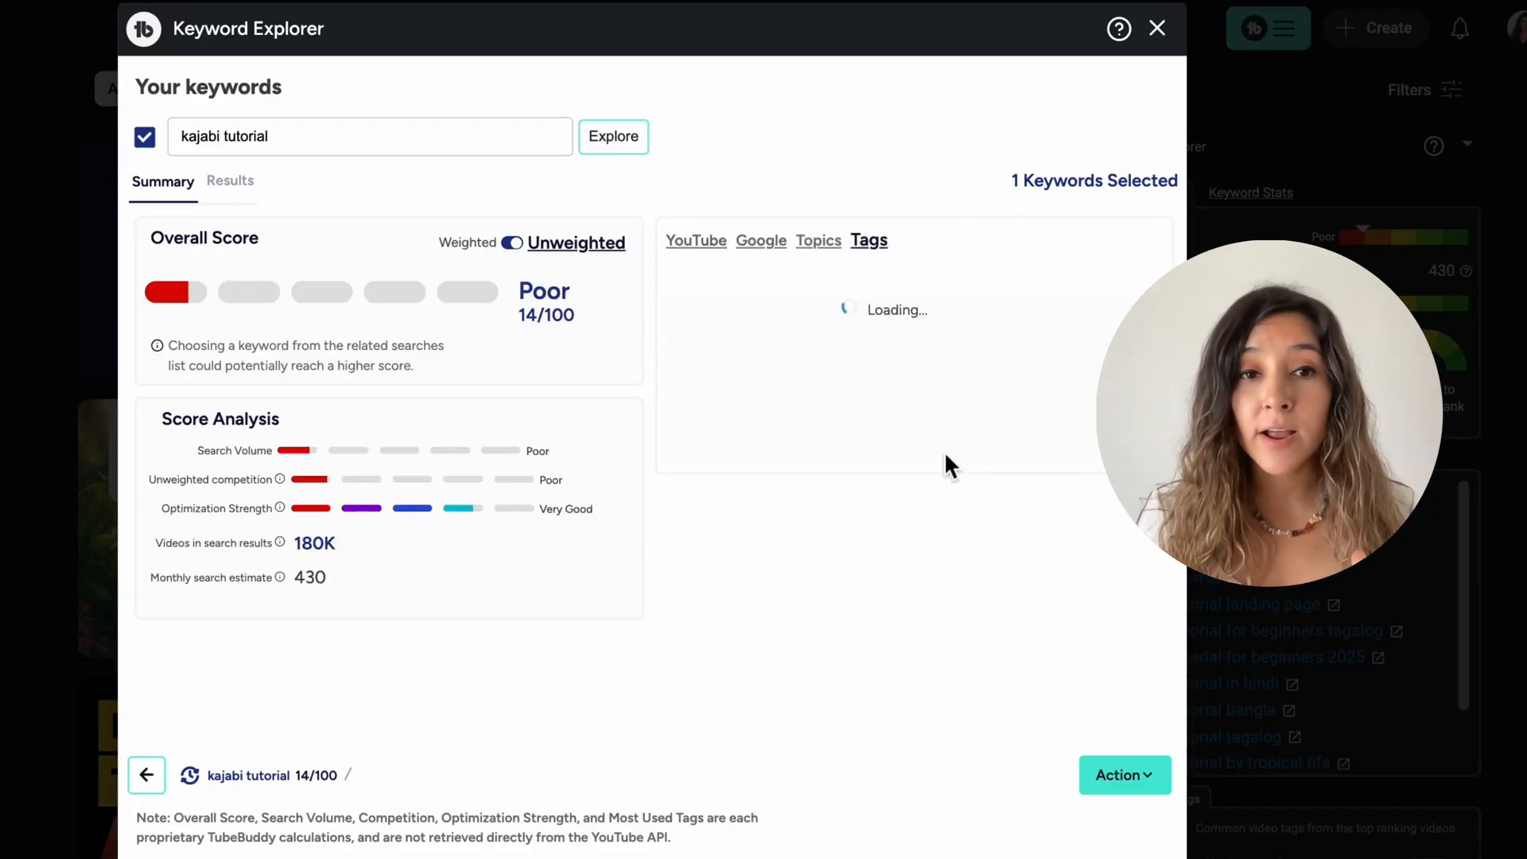
{"action": "scroll", "coordinate": [803, 509], "scroll_direction": "down", "scroll_amount": 4}
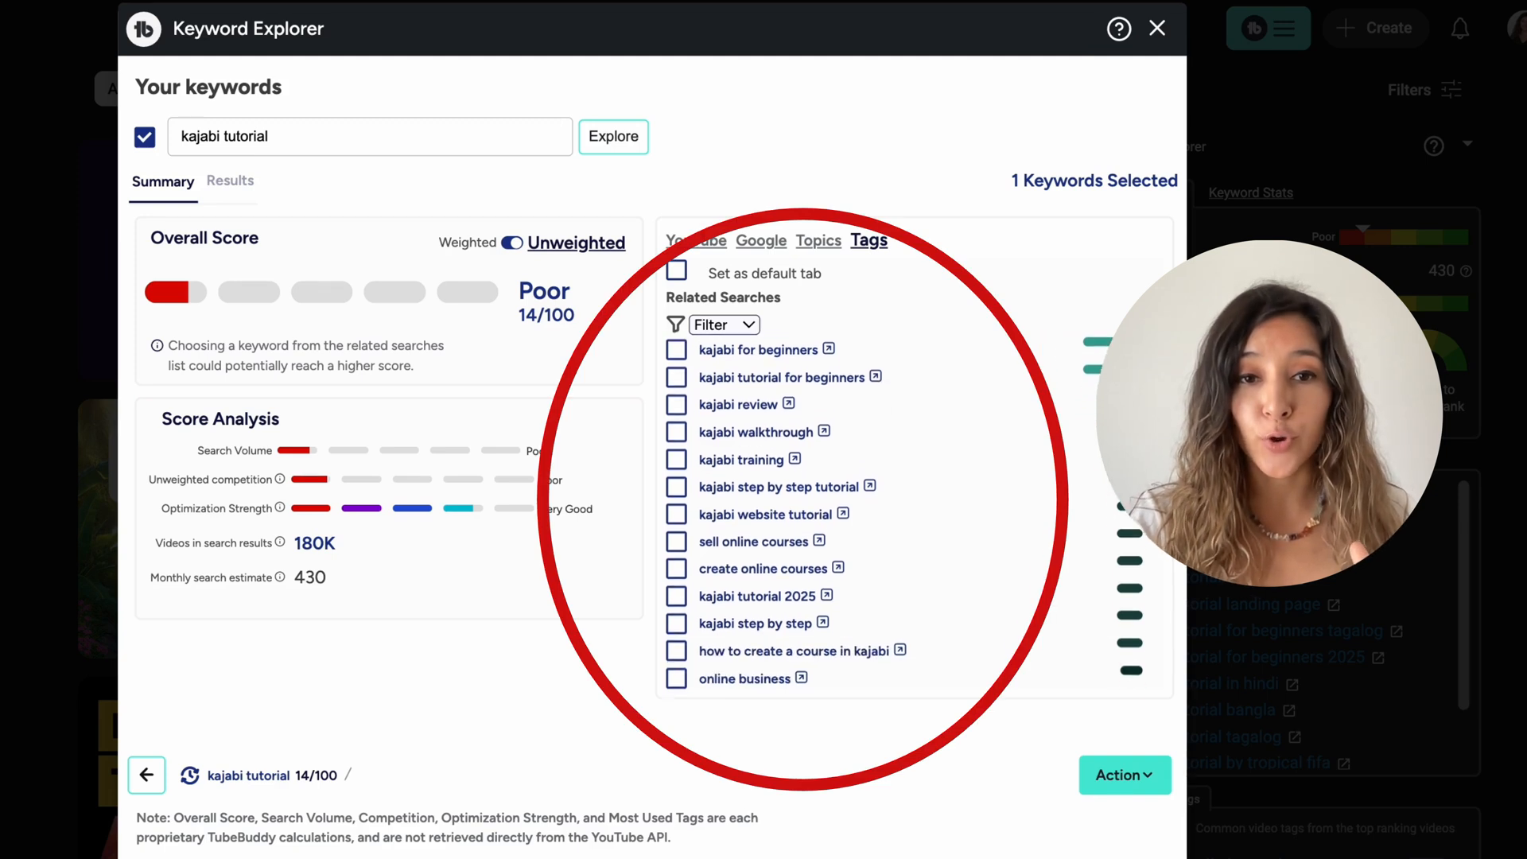
{"action": "scroll", "coordinate": [803, 509], "scroll_direction": "down", "scroll_amount": 2}
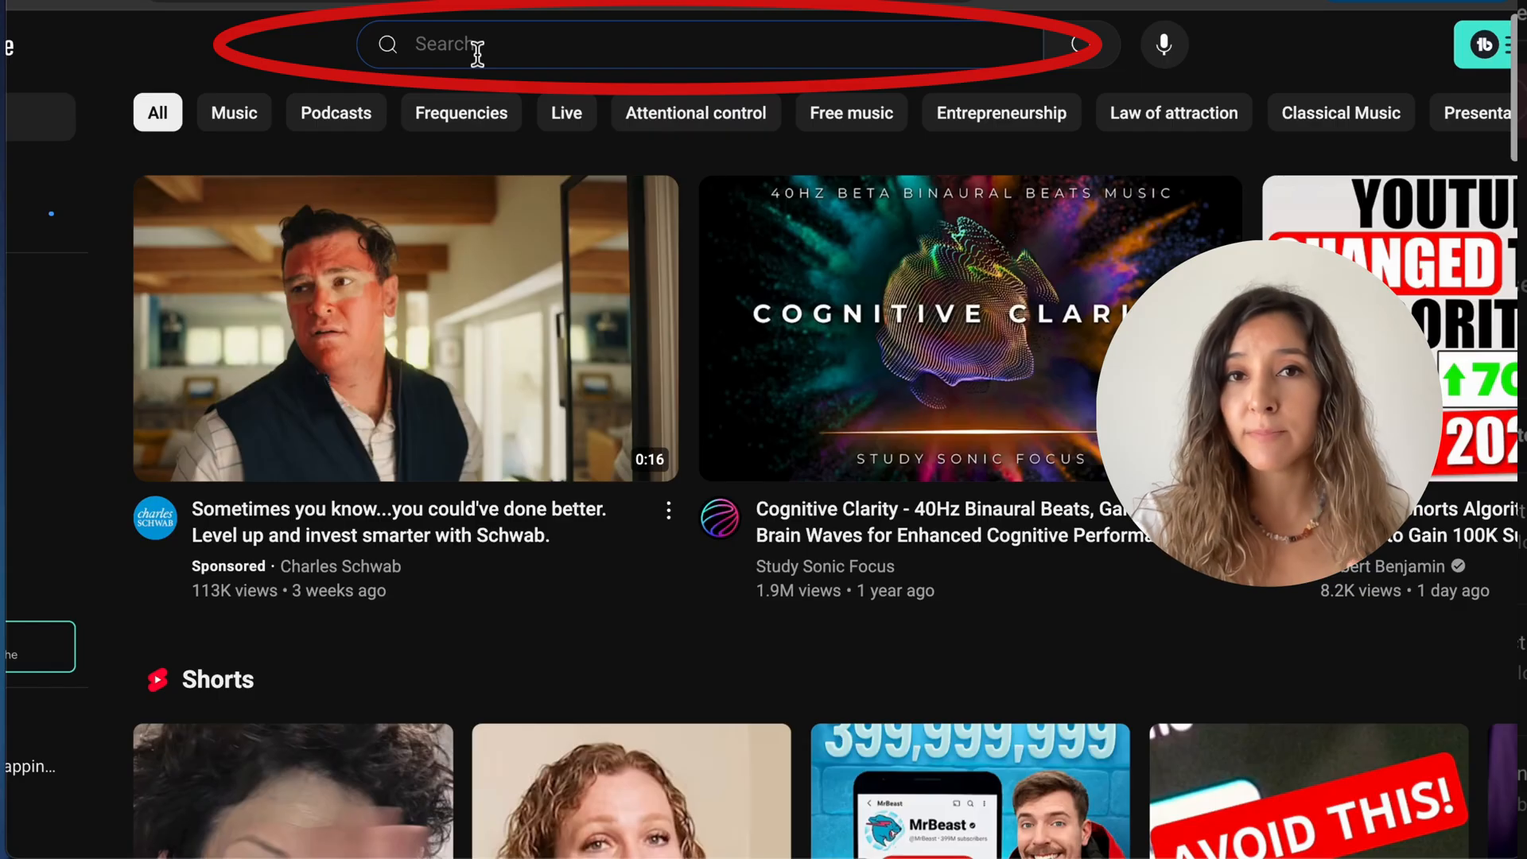
- Search YouTube for "kajabi tutorial" and browse the titles of the competing videos
{"action": "type", "text": "kajabi tutorial"}
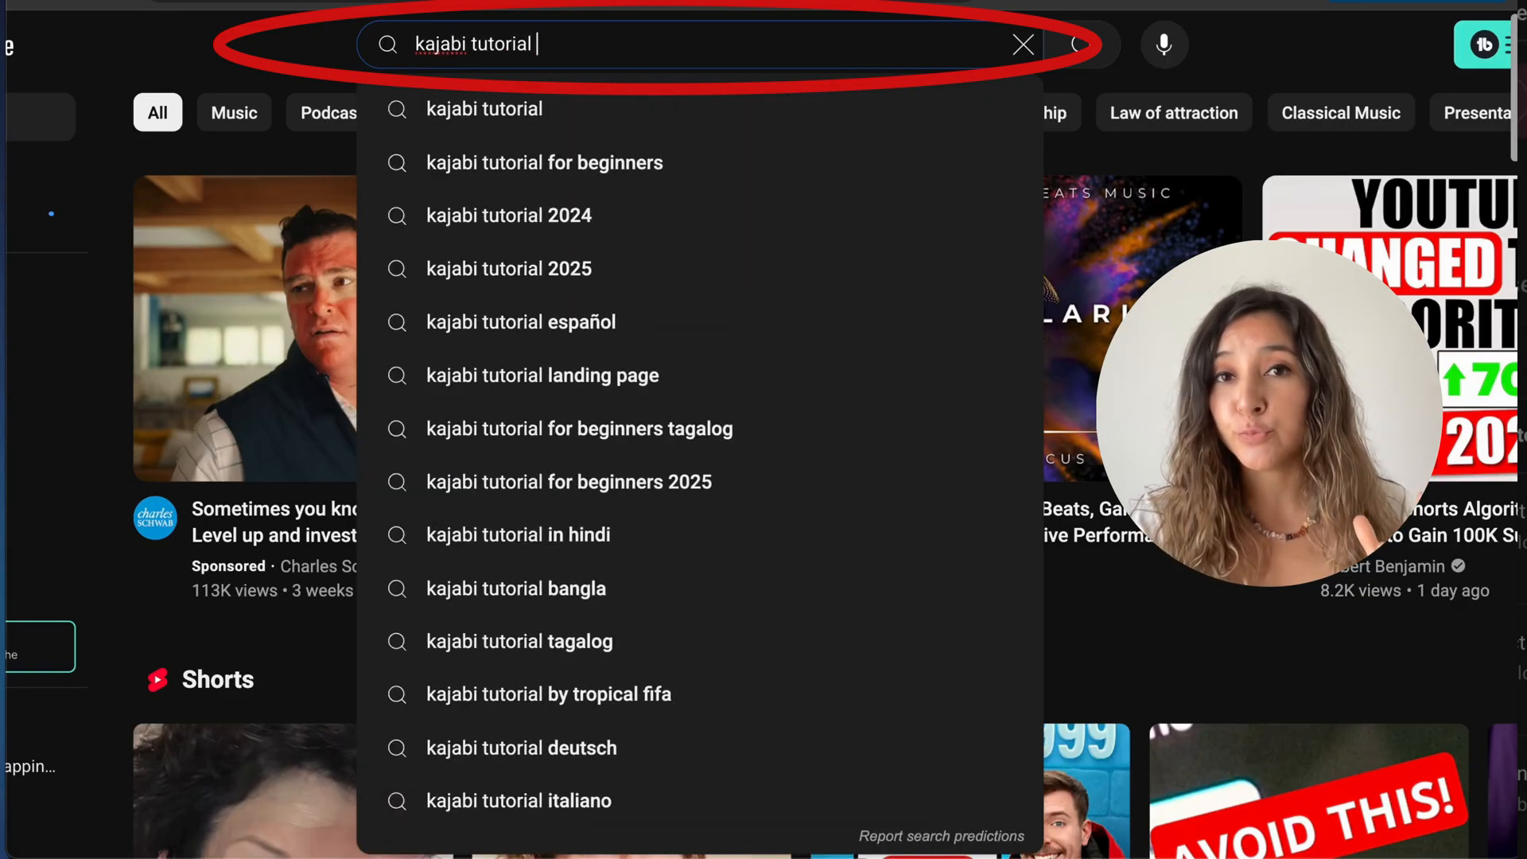
{"action": "key", "text": "Return"}
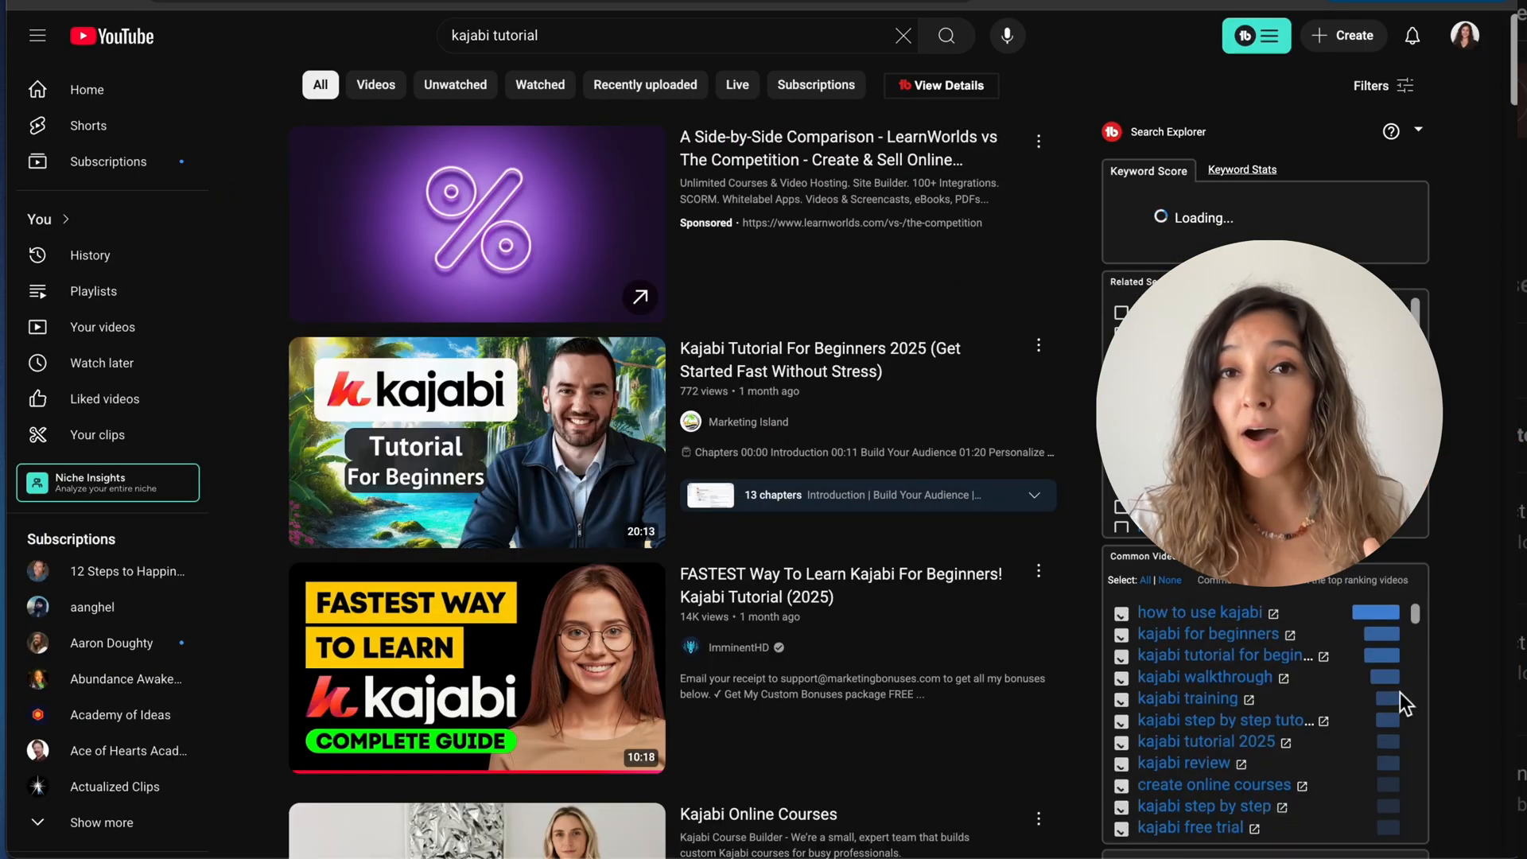
{"action": "scroll", "coordinate": [1006, 616], "scroll_direction": "down", "scroll_amount": 1}
{"action": "scroll", "coordinate": [1002, 608], "scroll_direction": "down", "scroll_amount": 10}
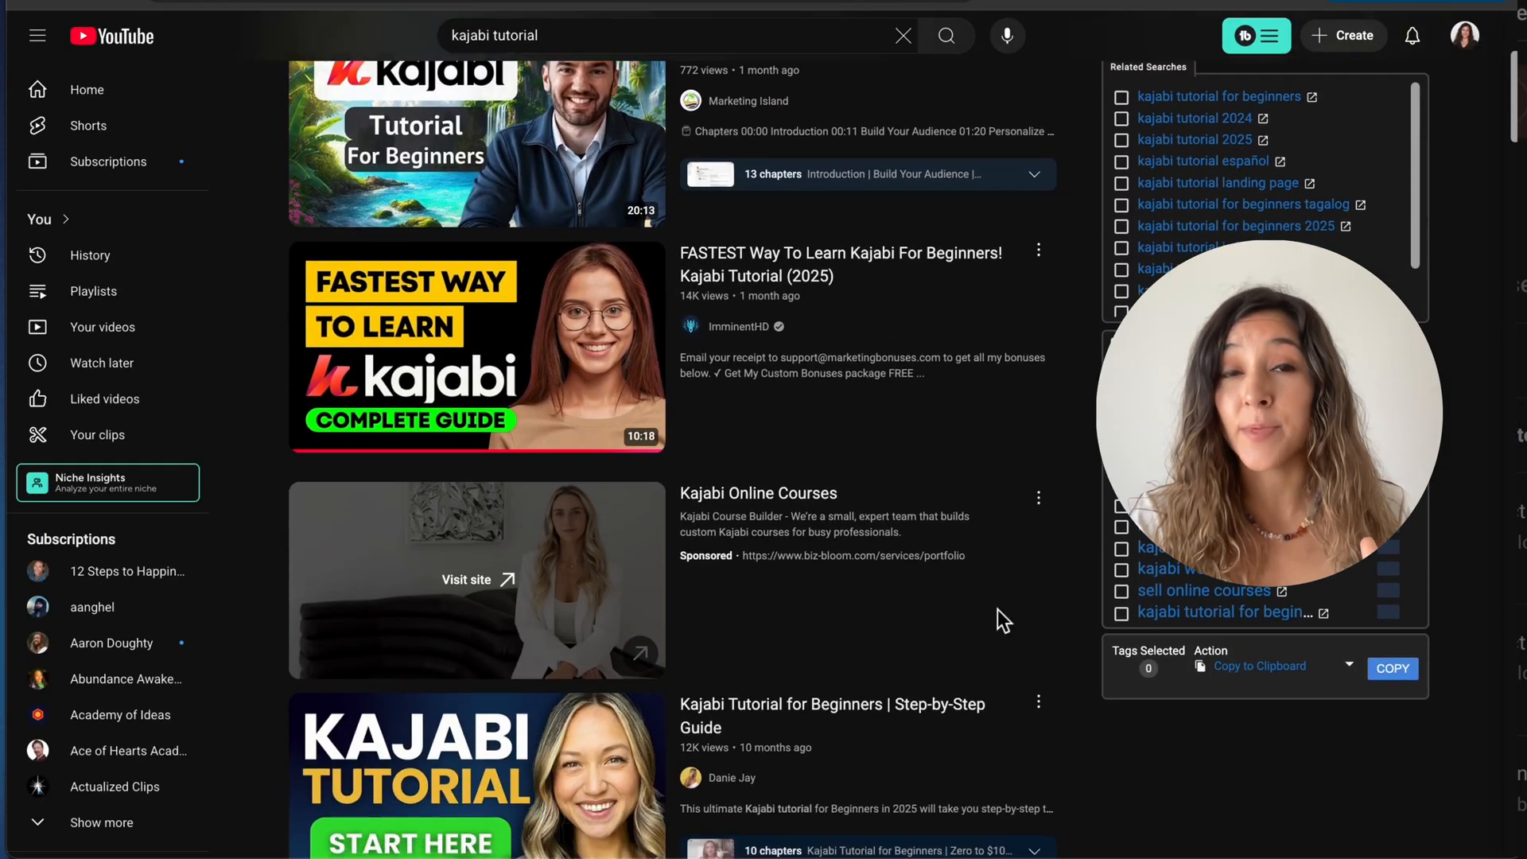
{"action": "scroll", "coordinate": [1142, 618], "scroll_direction": "down", "scroll_amount": 9}
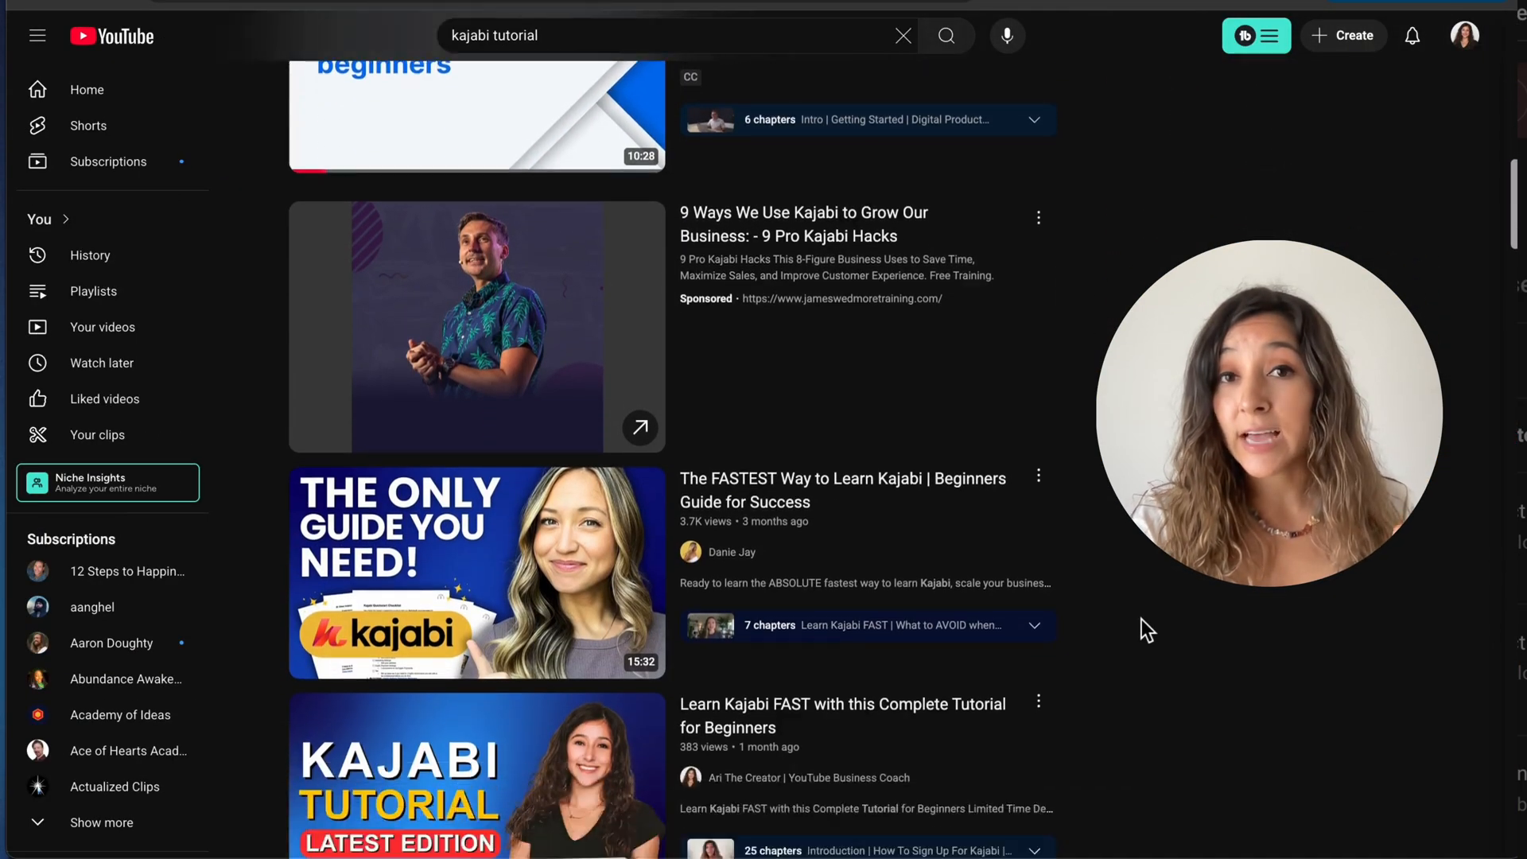
{"action": "scroll", "coordinate": [1141, 617], "scroll_direction": "down", "scroll_amount": 10}
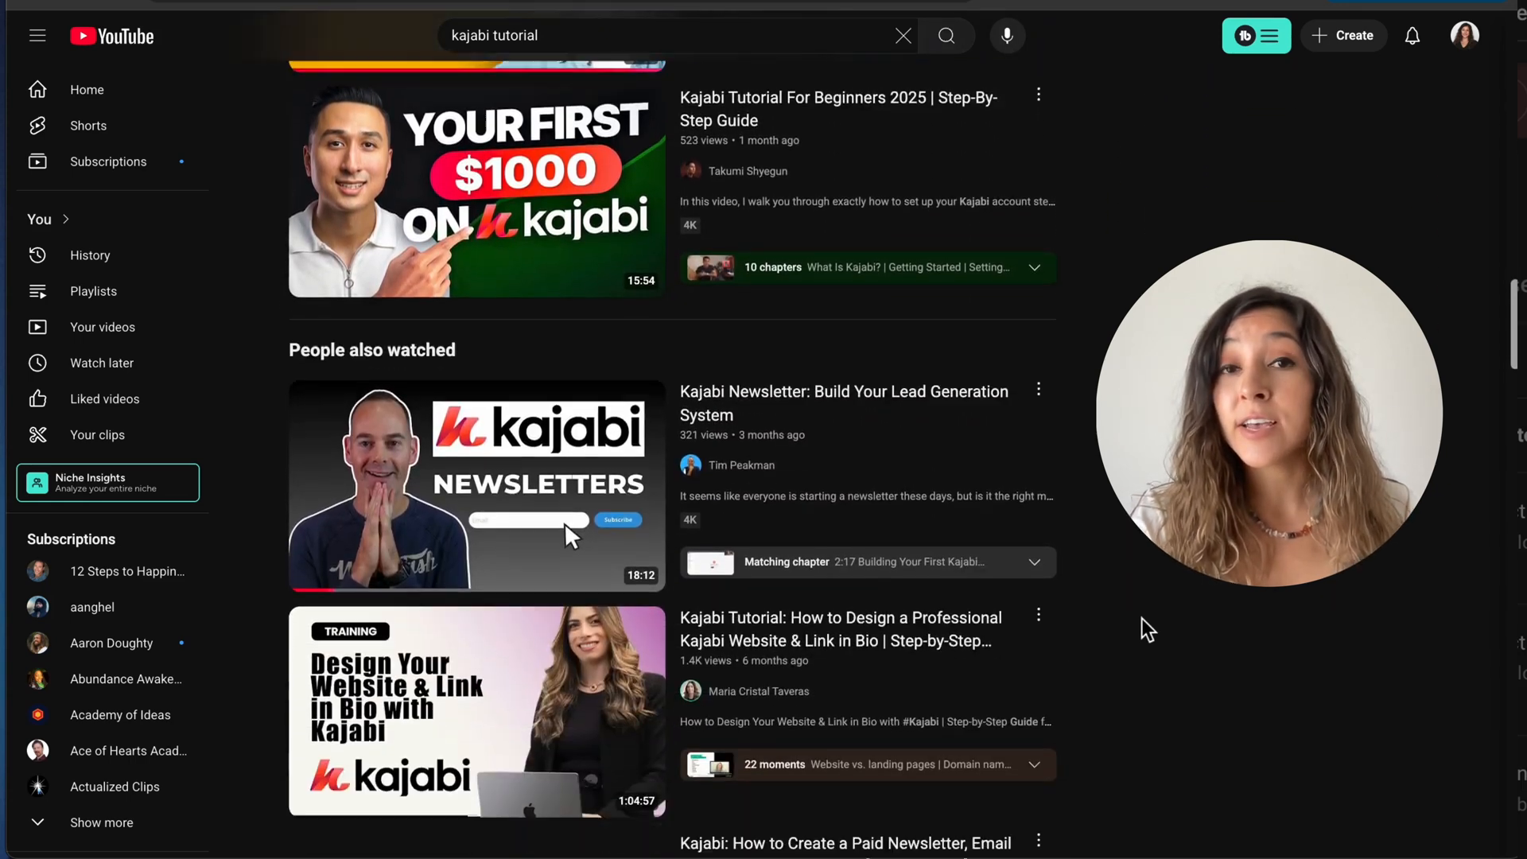
{"action": "scroll", "coordinate": [1142, 618], "scroll_direction": "down", "scroll_amount": 7}
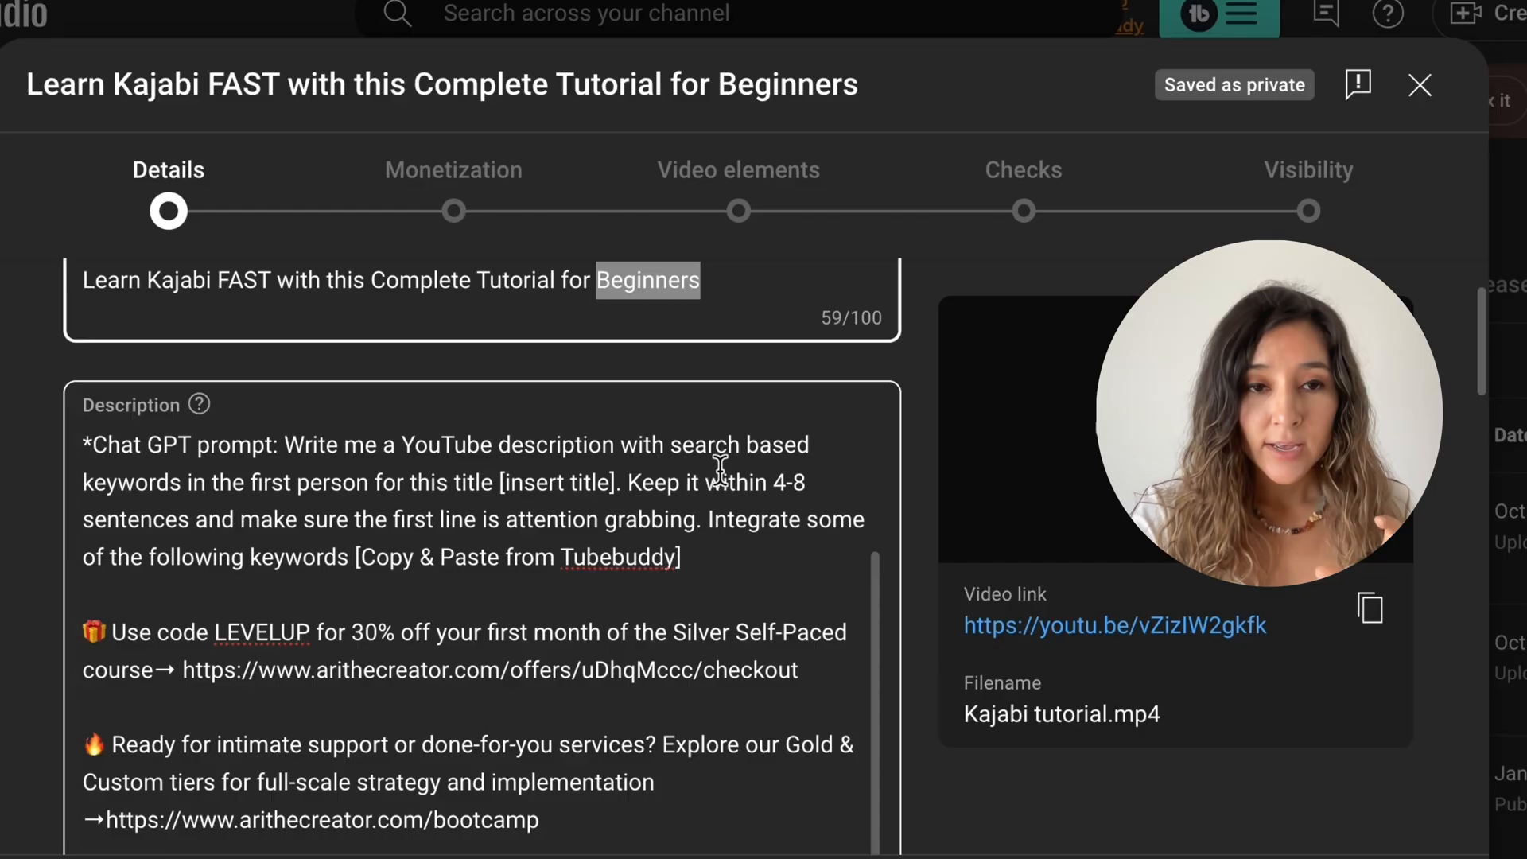
- Review the description template in the upload details, including its link placeholder and ChatGPT prompt
{"action": "scroll", "coordinate": [728, 561], "scroll_direction": "down", "scroll_amount": 1}
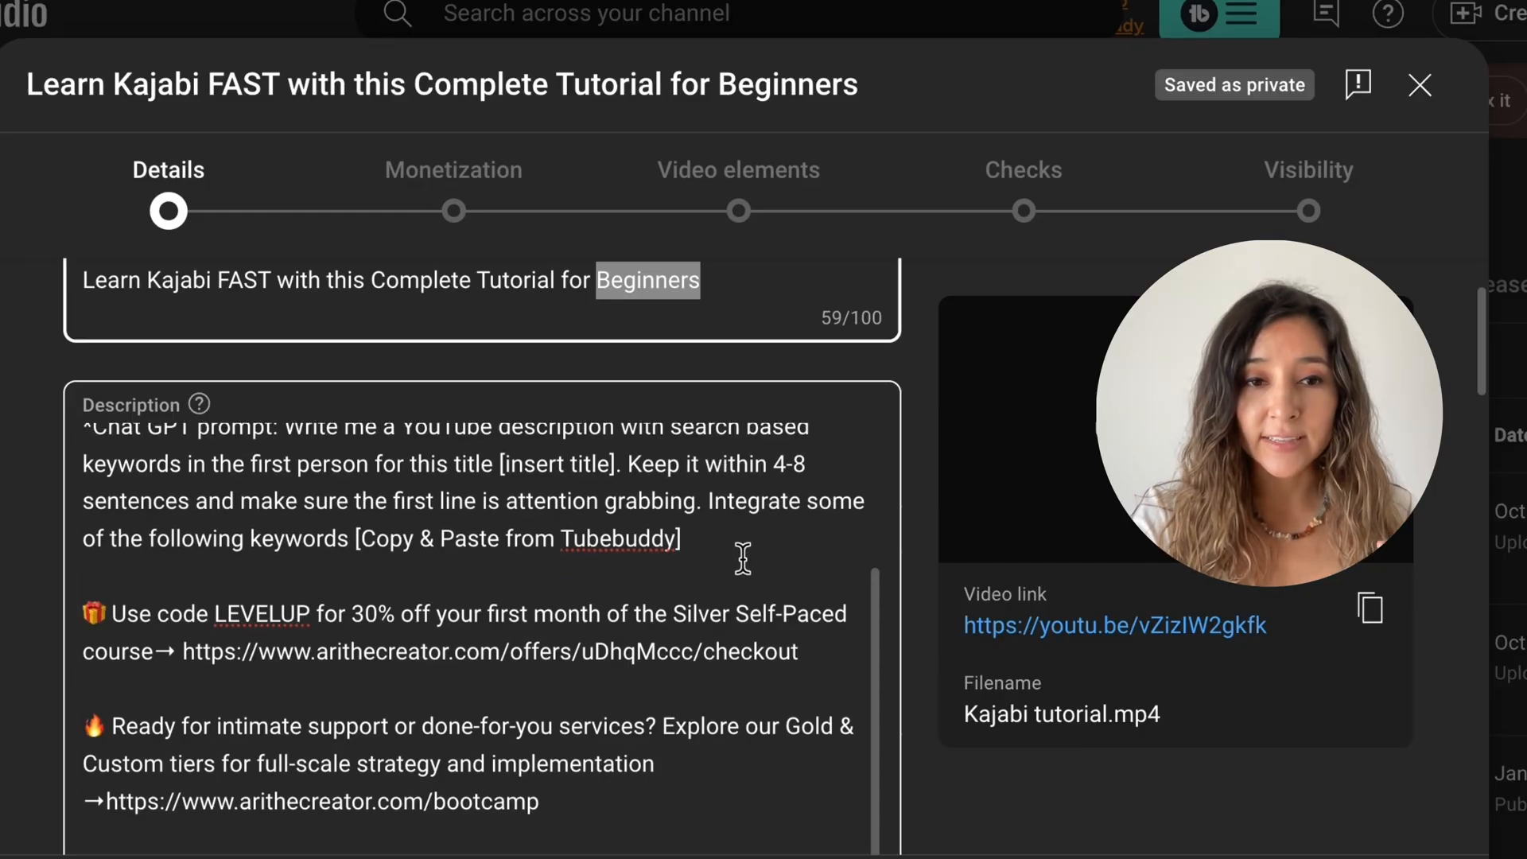
{"action": "scroll", "coordinate": [743, 560], "scroll_direction": "up", "scroll_amount": 3}
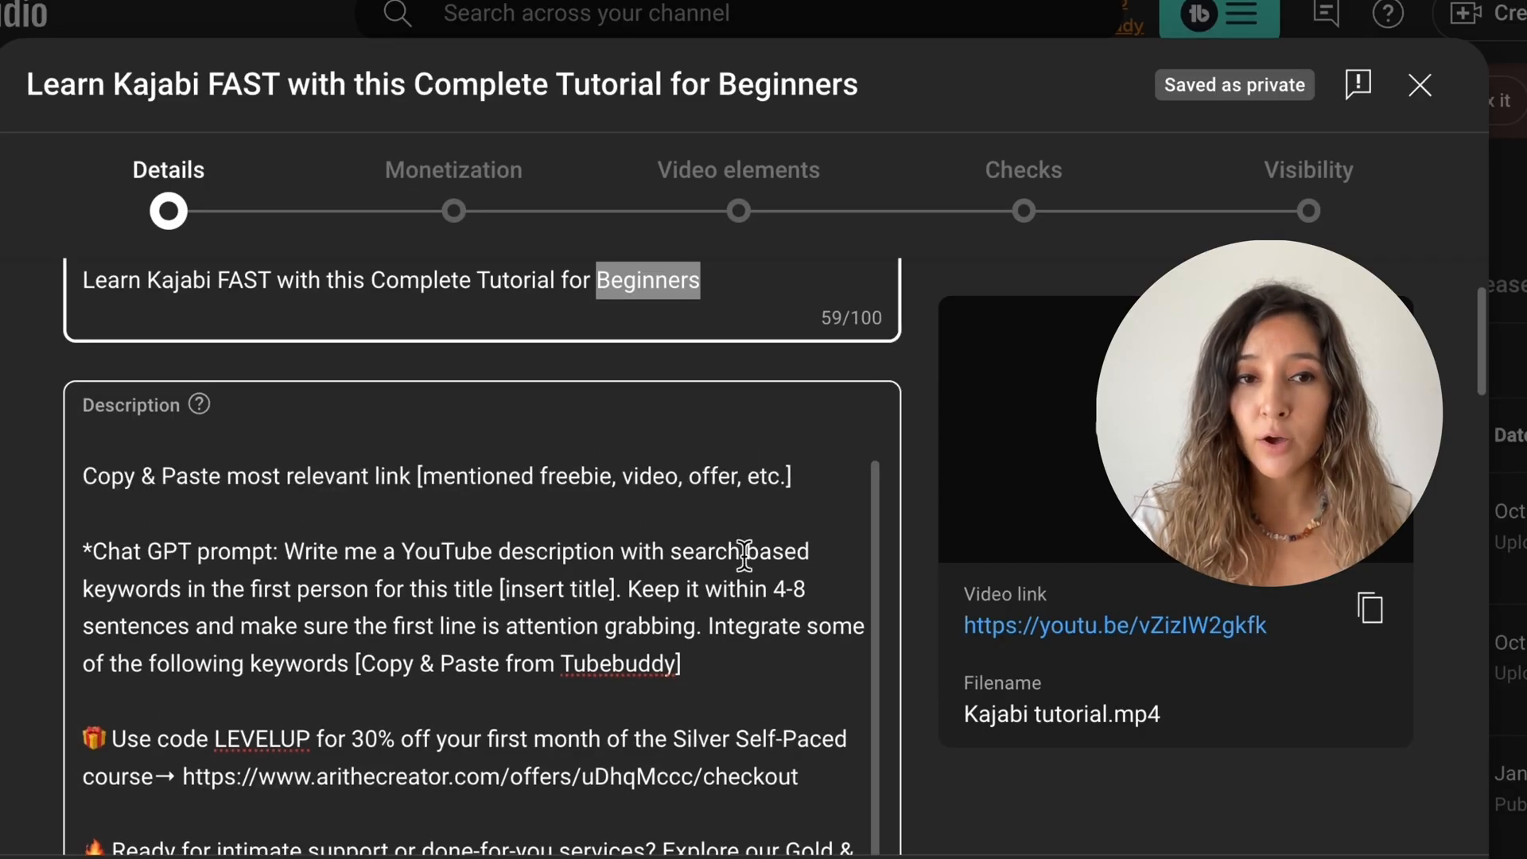
{"action": "scroll", "coordinate": [744, 555], "scroll_direction": "up", "scroll_amount": 1}
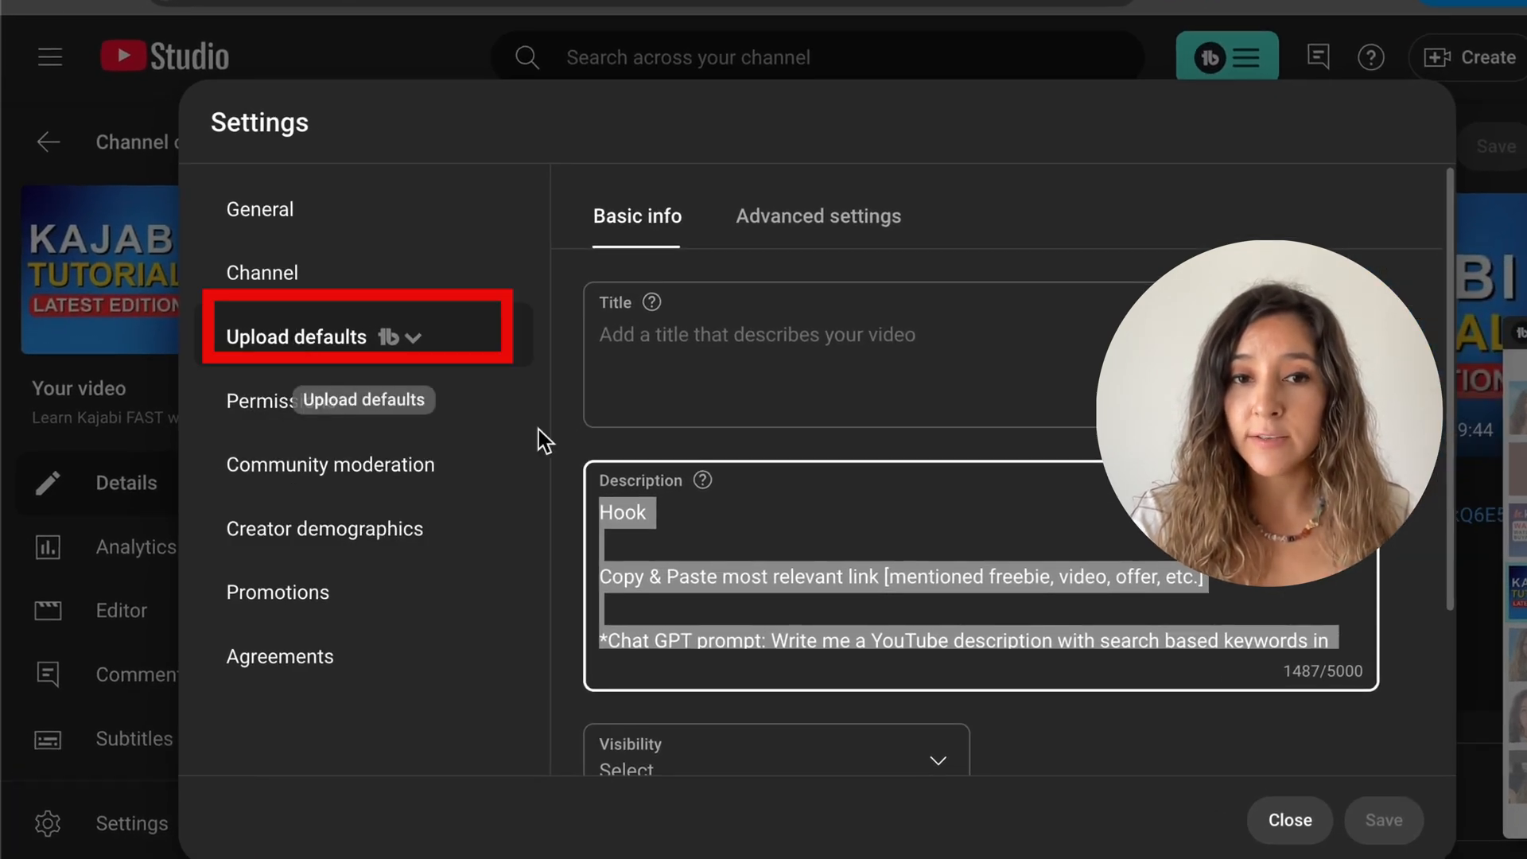
- Read through the default description template in the channel's upload defaults, from the hook down to the chapters and hashtags
{"action": "left_click", "coordinate": [707, 535]}
{"action": "scroll", "coordinate": [712, 548], "scroll_direction": "down", "scroll_amount": 5}
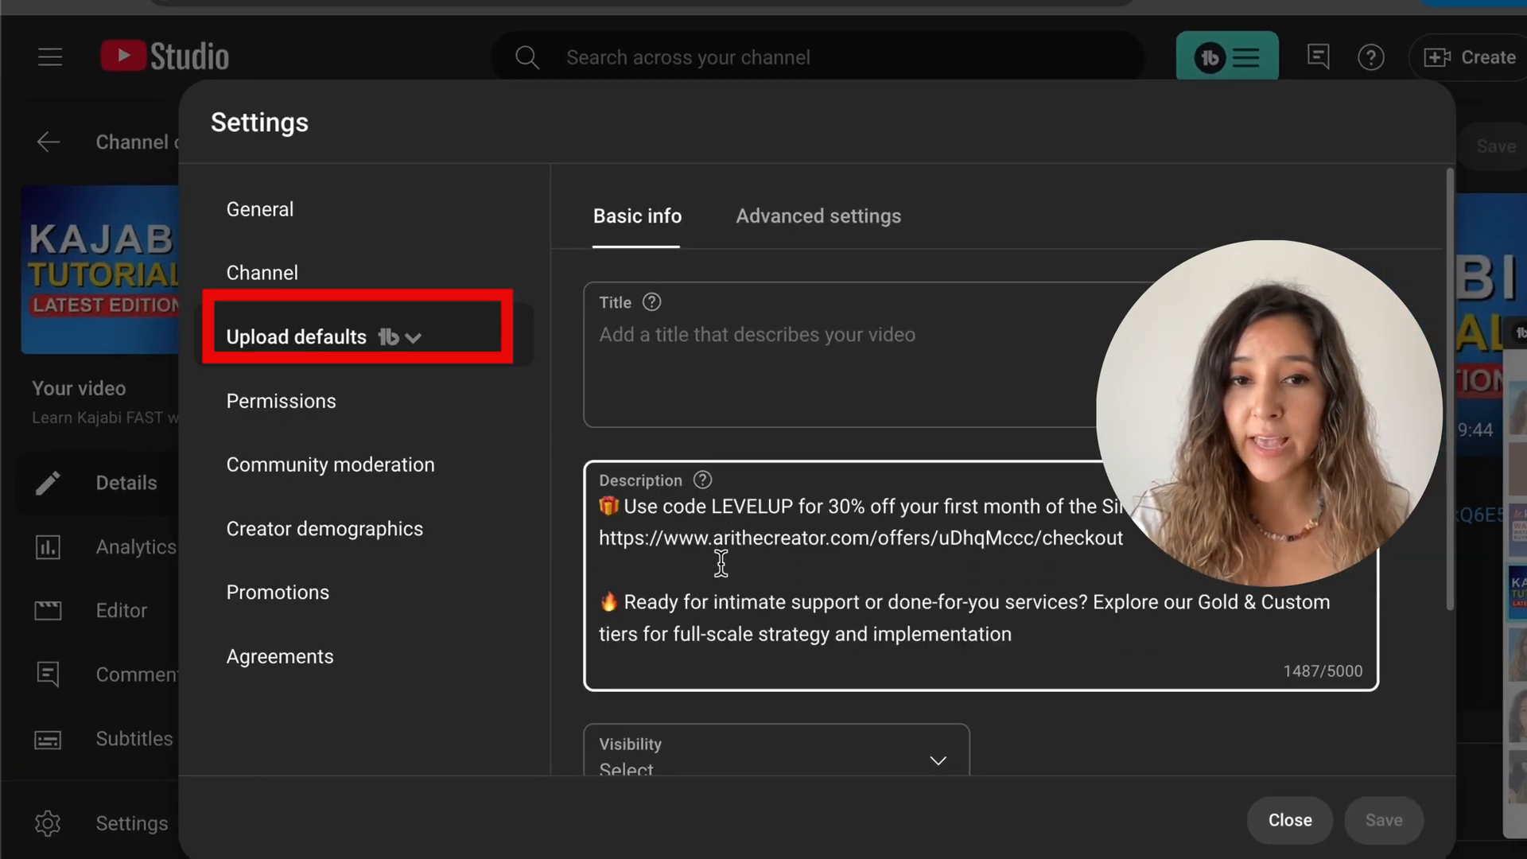
{"action": "scroll", "coordinate": [722, 563], "scroll_direction": "down", "scroll_amount": 10}
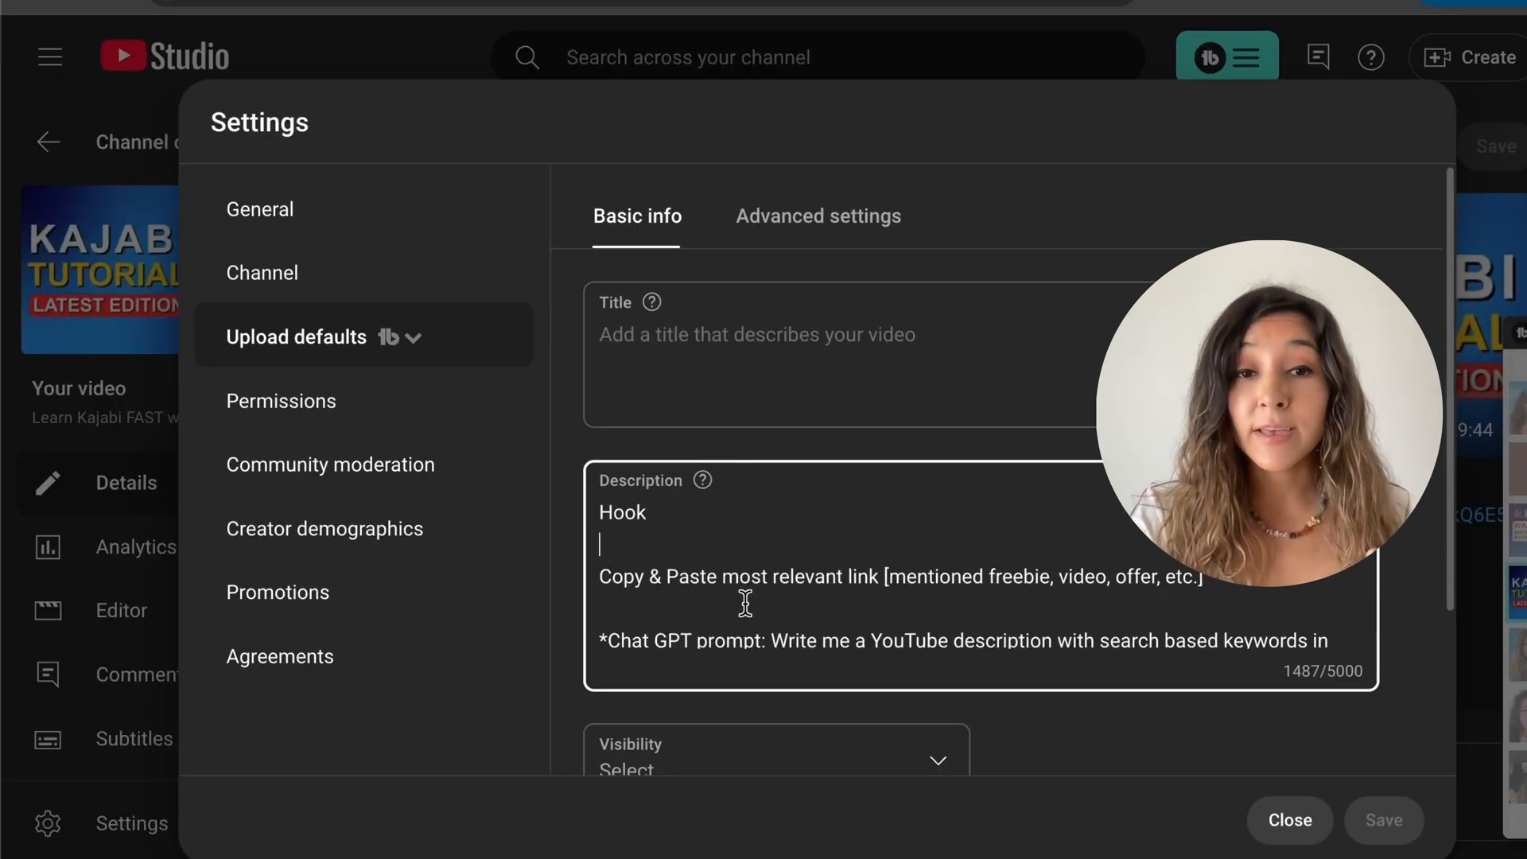
{"action": "scroll", "coordinate": [746, 607], "scroll_direction": "down", "scroll_amount": 4}
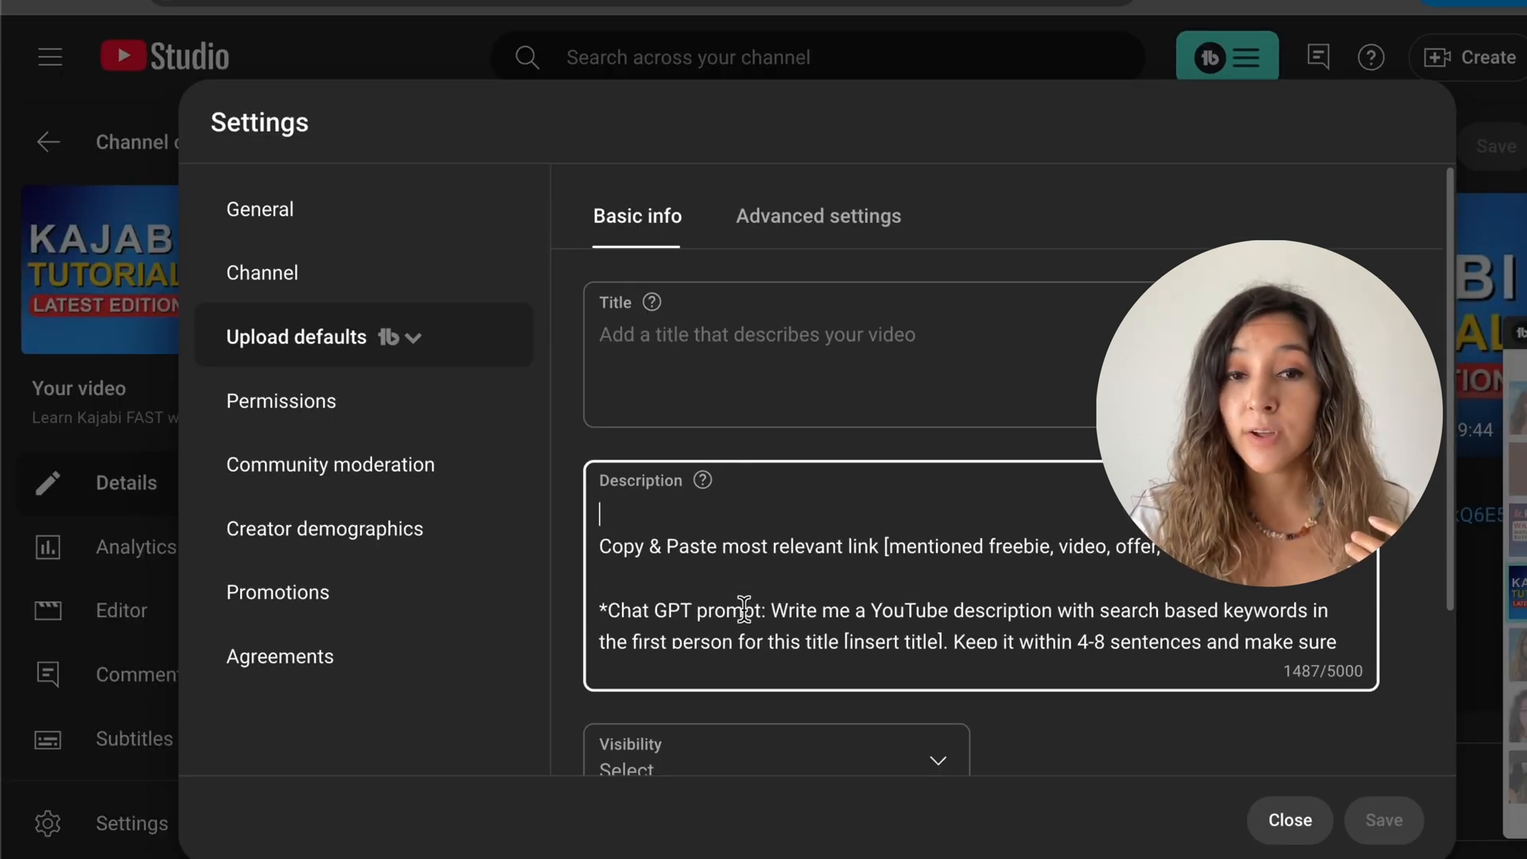
{"action": "scroll", "coordinate": [744, 609], "scroll_direction": "down", "scroll_amount": 8}
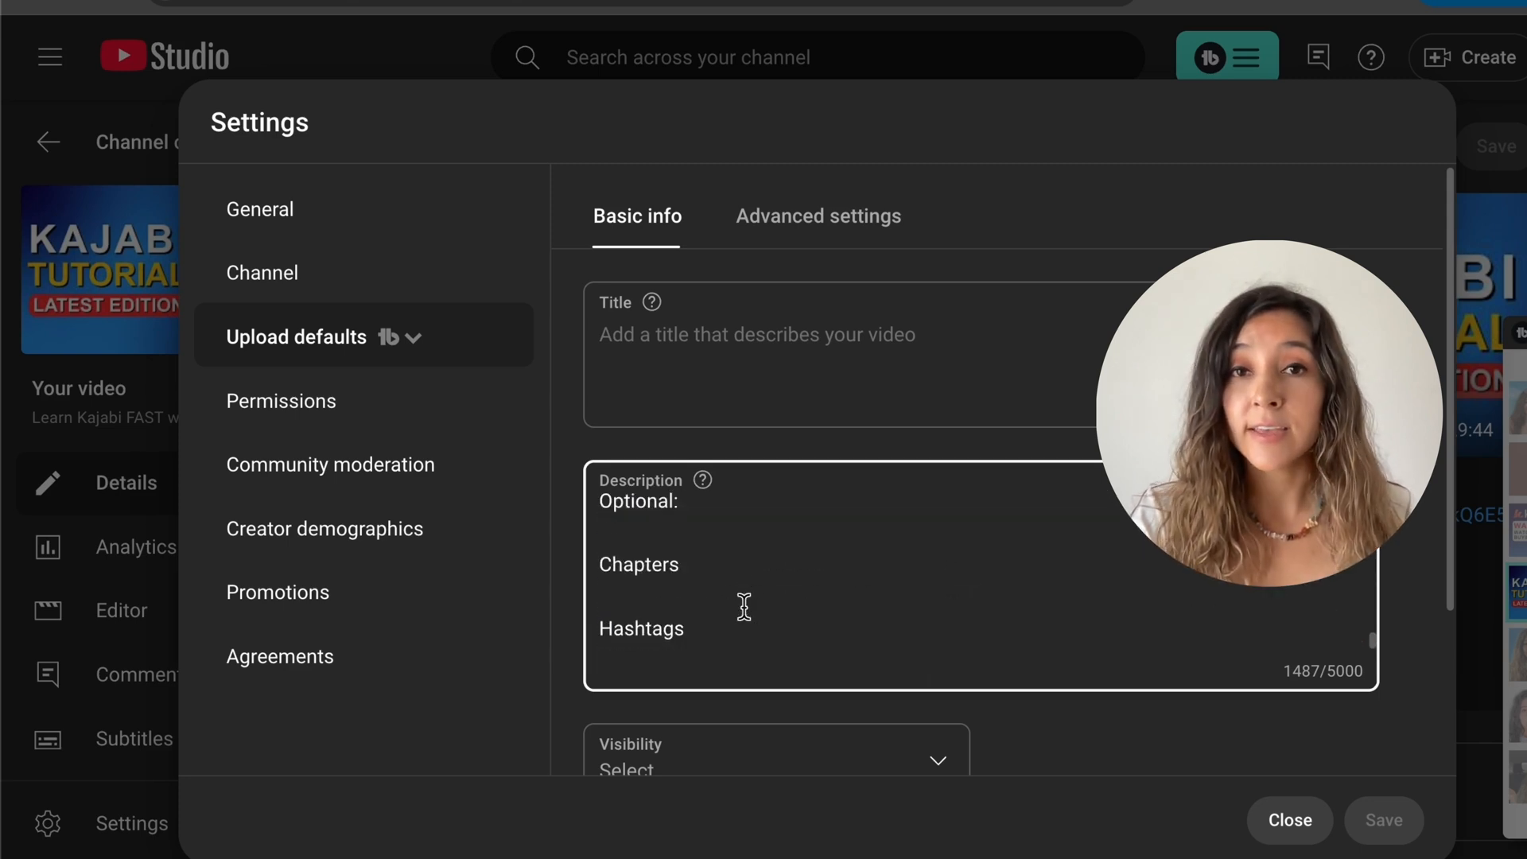
{"action": "scroll", "coordinate": [740, 596], "scroll_direction": "up", "scroll_amount": 12}
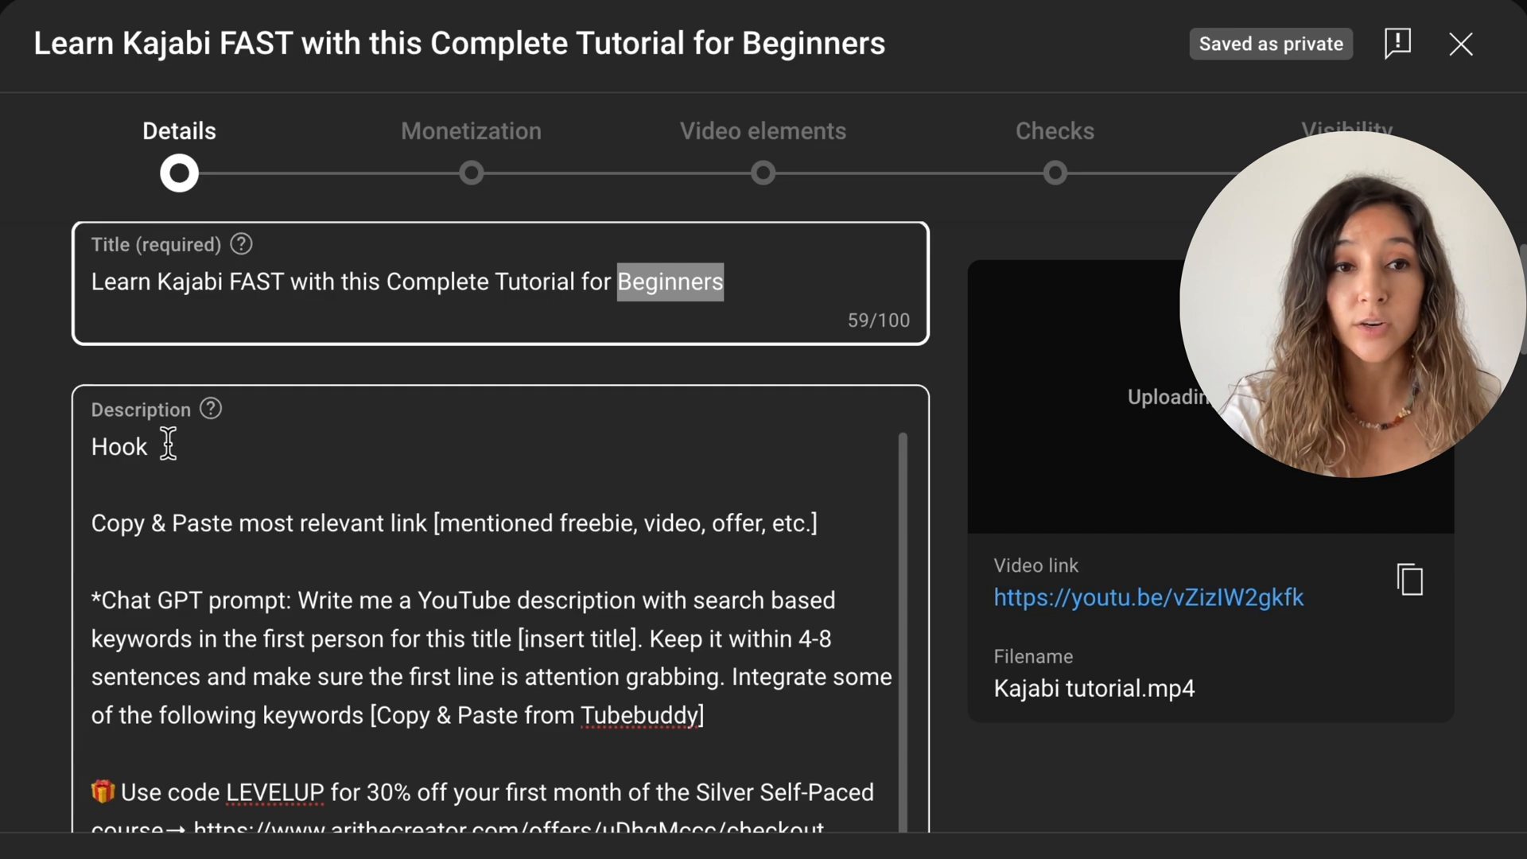
- Replace the Hook placeholder with "Follow this complete step by step tutorial of Kajabi for beginners quick and easily."
{"action": "left_click_drag", "start_coordinate": [162, 443], "coordinate": [87, 442]}
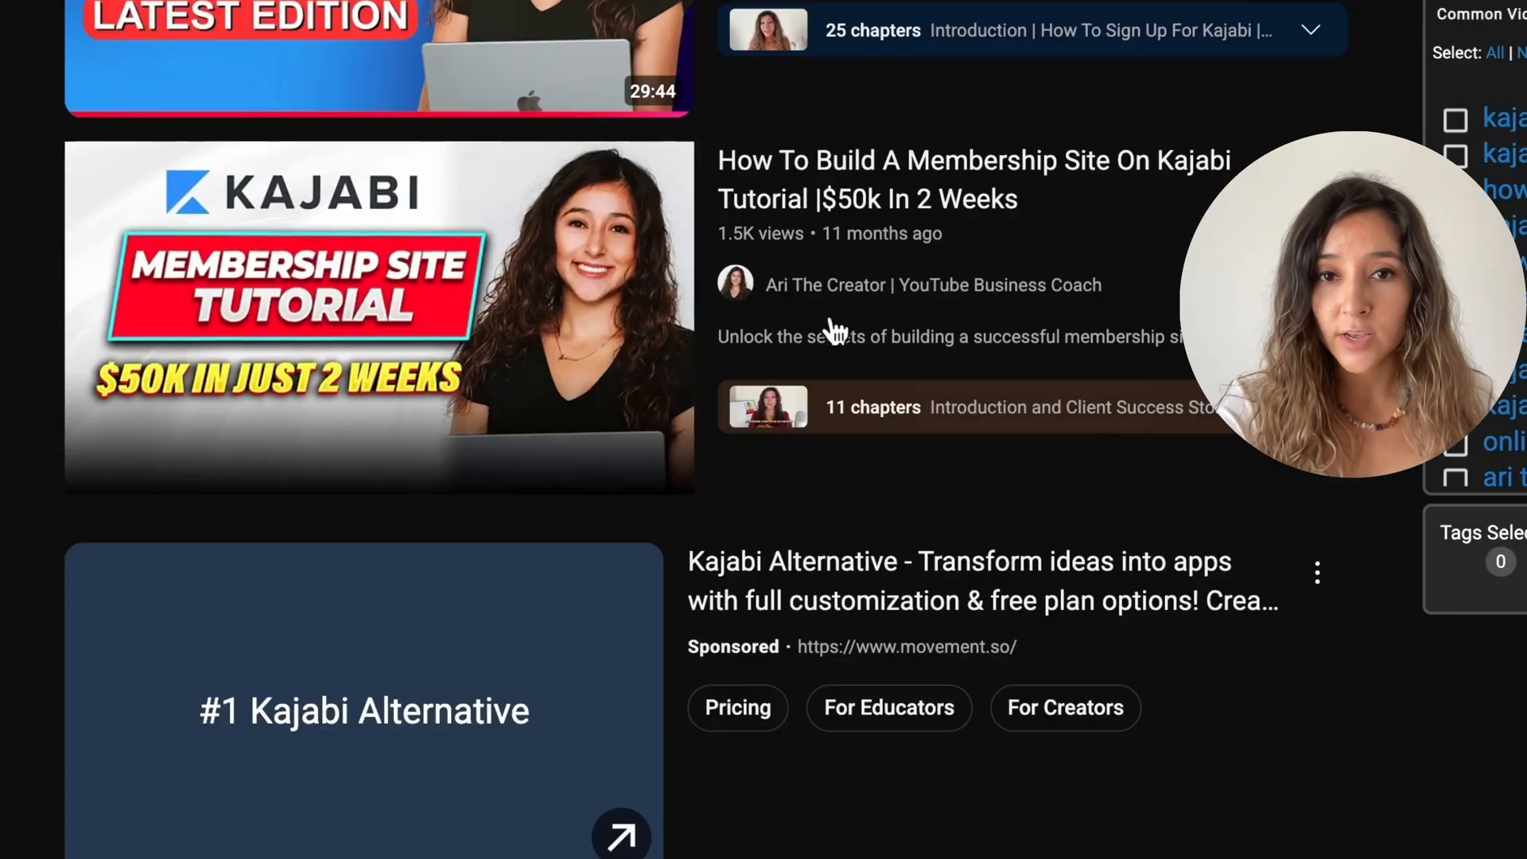
{"action": "mouse_move", "coordinate": [835, 334]}
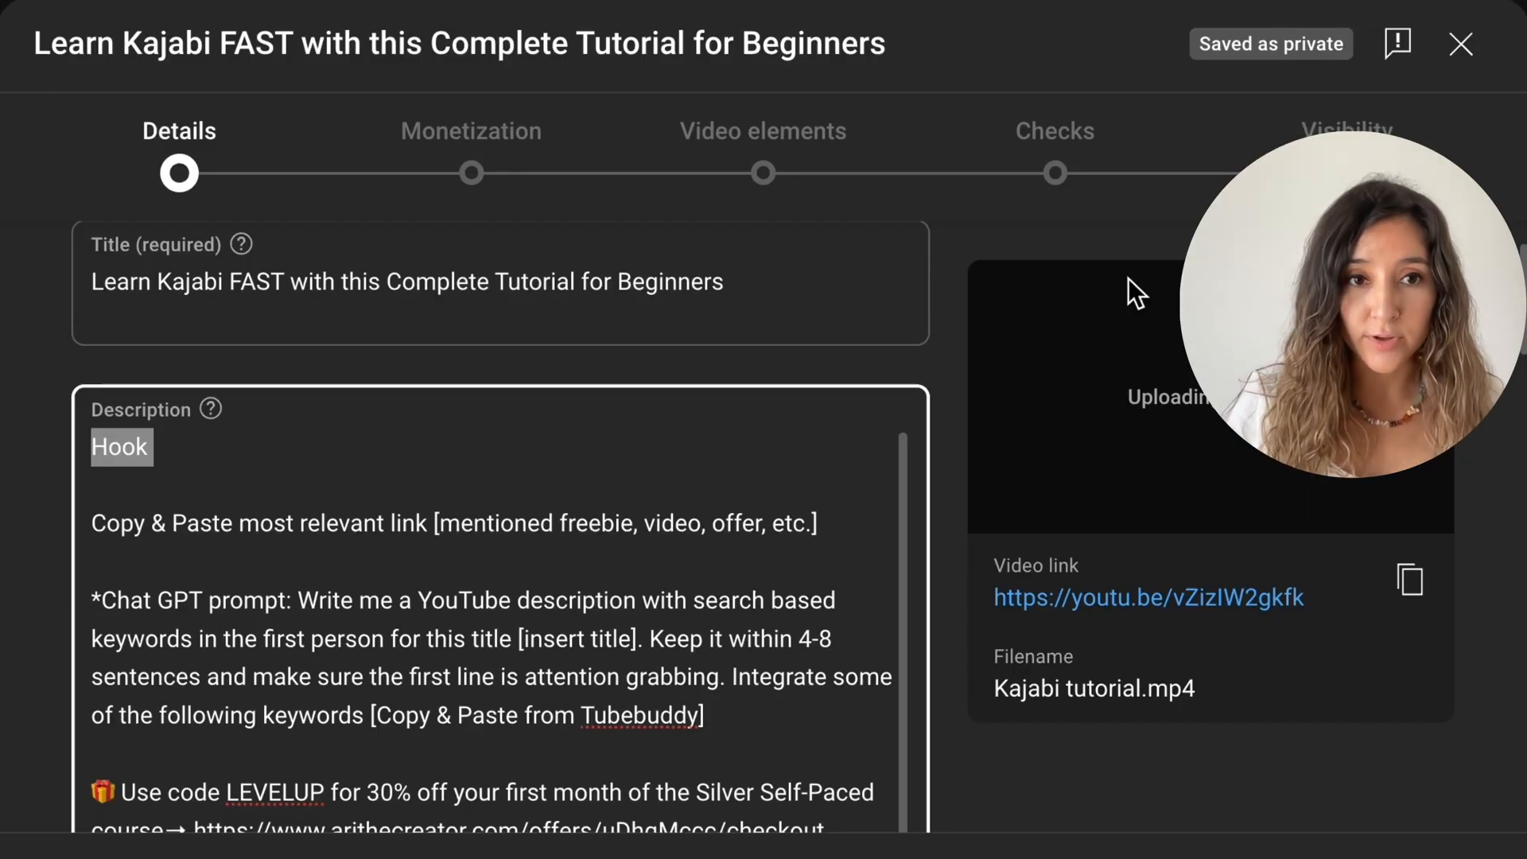
{"action": "type", "text": "Follow this complete step by step tutorial of Kajabi for beginners quick and easily."}
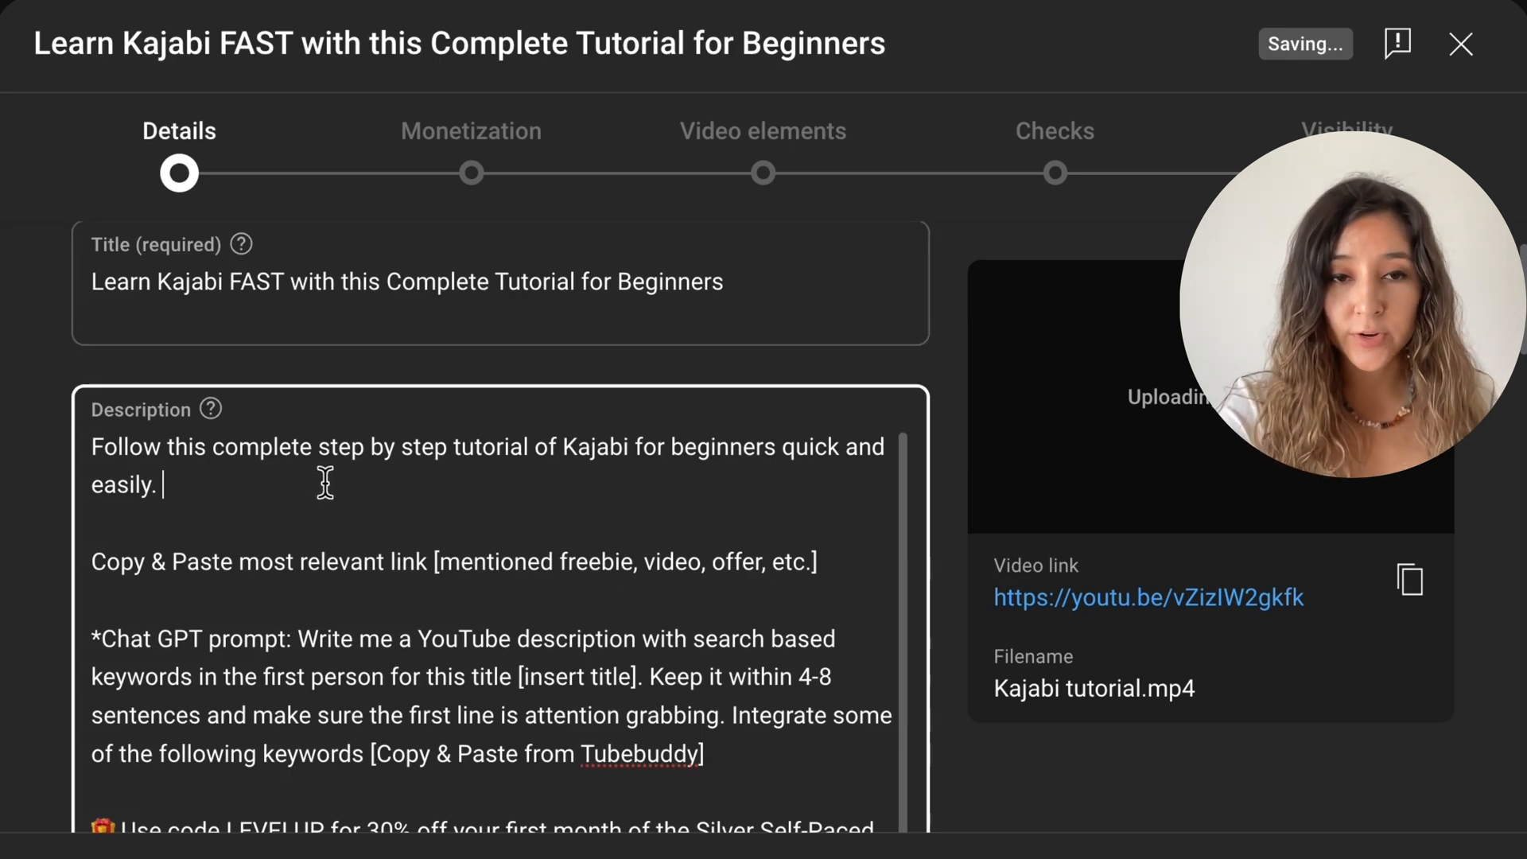
- Copy the "Sign Up For A 30-Day Free Trial Of Kajabi + Exclusive Bonuses" lines with their link and remove them from the description
{"action": "scroll", "coordinate": [340, 629], "scroll_direction": "down", "scroll_amount": 1}
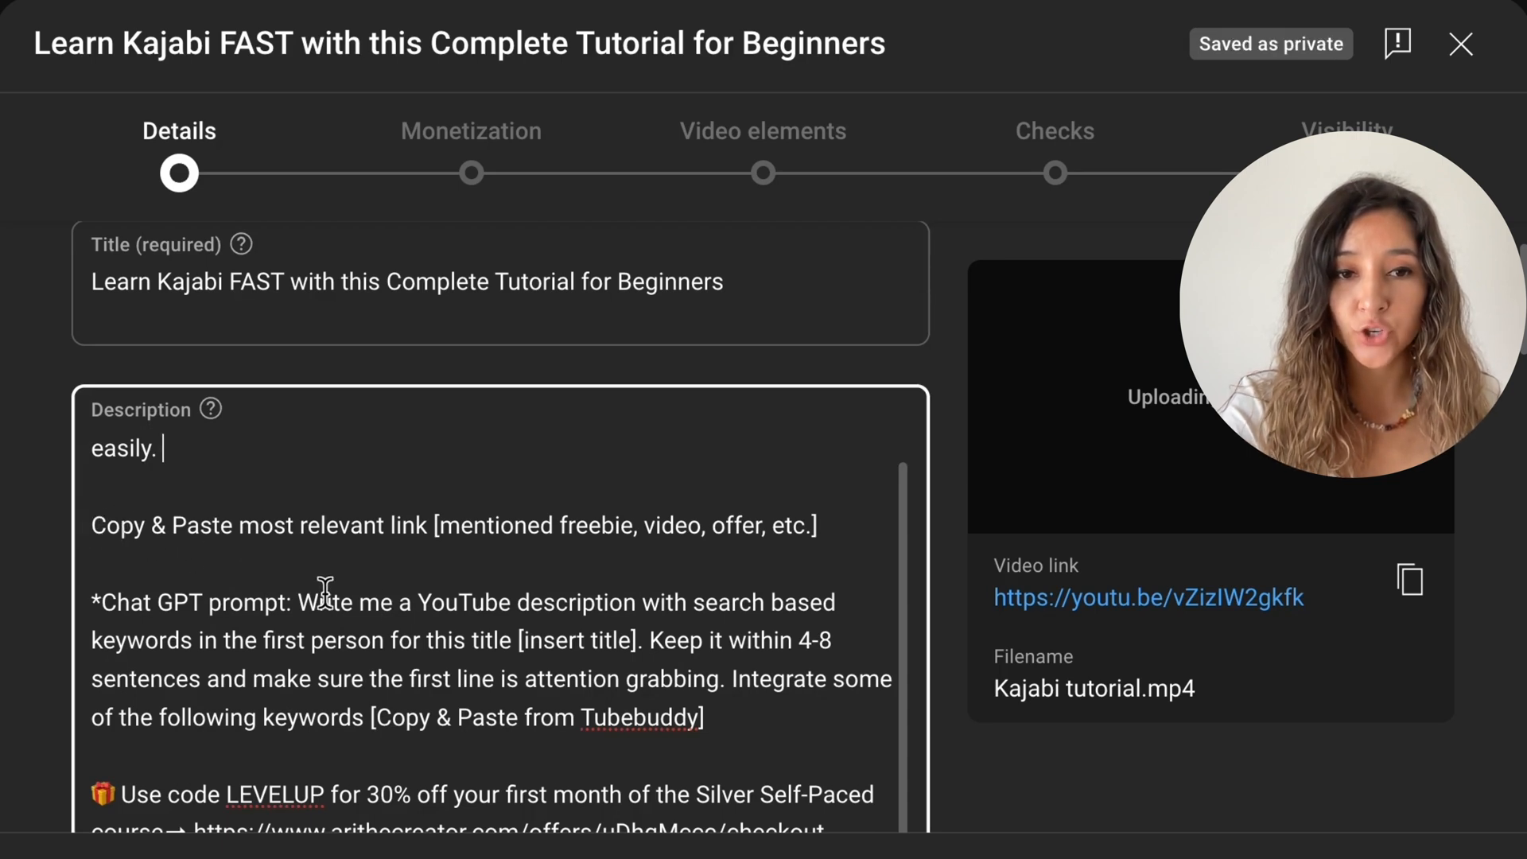
{"action": "scroll", "coordinate": [447, 634], "scroll_direction": "down", "scroll_amount": 1}
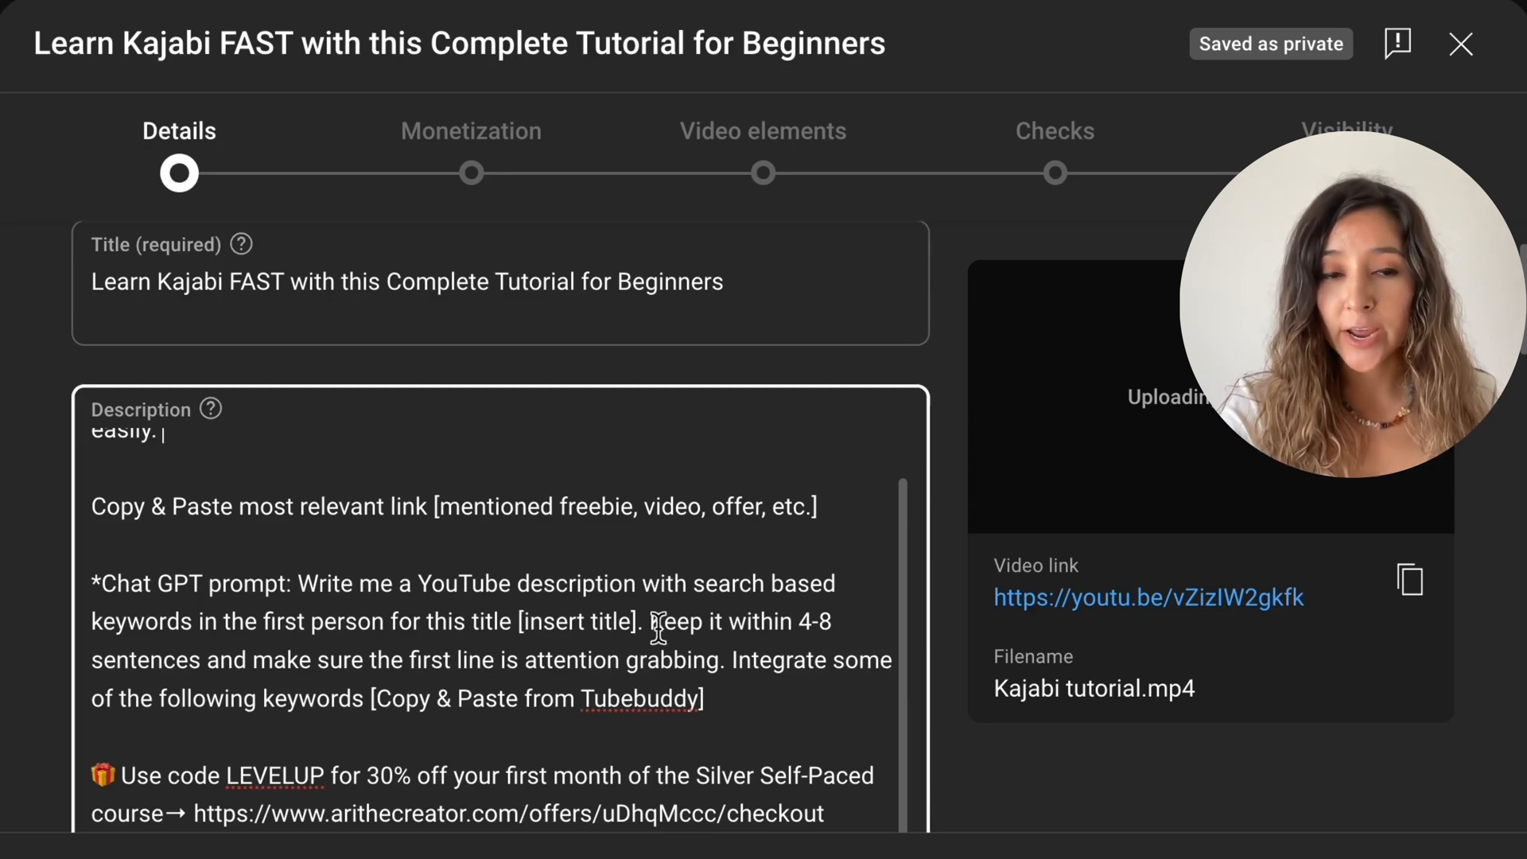
{"action": "scroll", "coordinate": [604, 660], "scroll_direction": "down", "scroll_amount": 3}
{"action": "scroll", "coordinate": [603, 661], "scroll_direction": "down", "scroll_amount": 4}
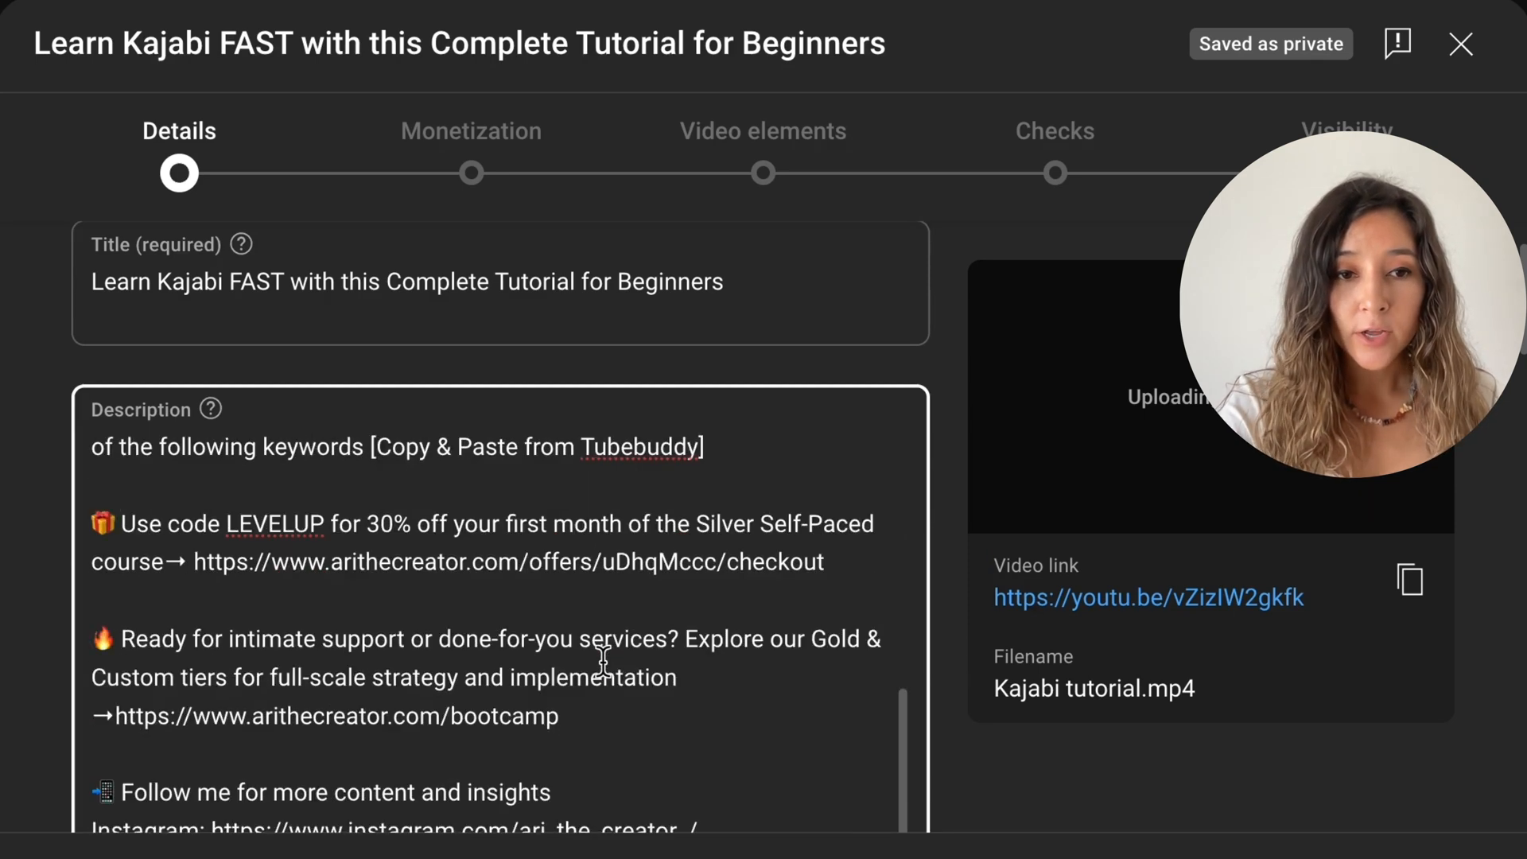
{"action": "scroll", "coordinate": [395, 640], "scroll_direction": "down", "scroll_amount": 8}
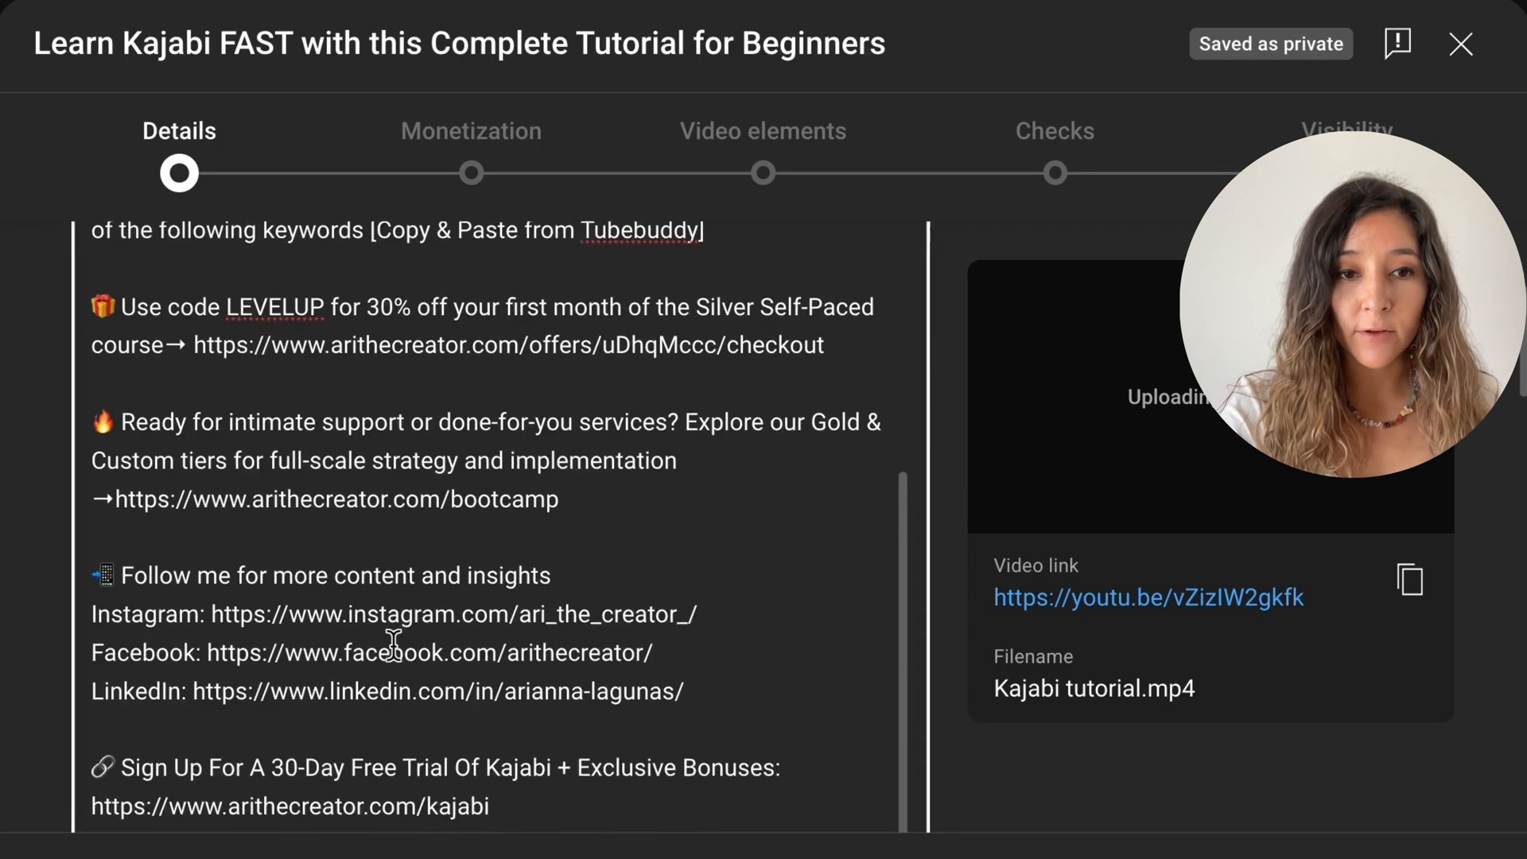
{"action": "left_click_drag", "start_coordinate": [493, 689], "coordinate": [95, 656]}
{"action": "key", "text": "ctrl+c"}
{"action": "key", "text": "BackSpace"}
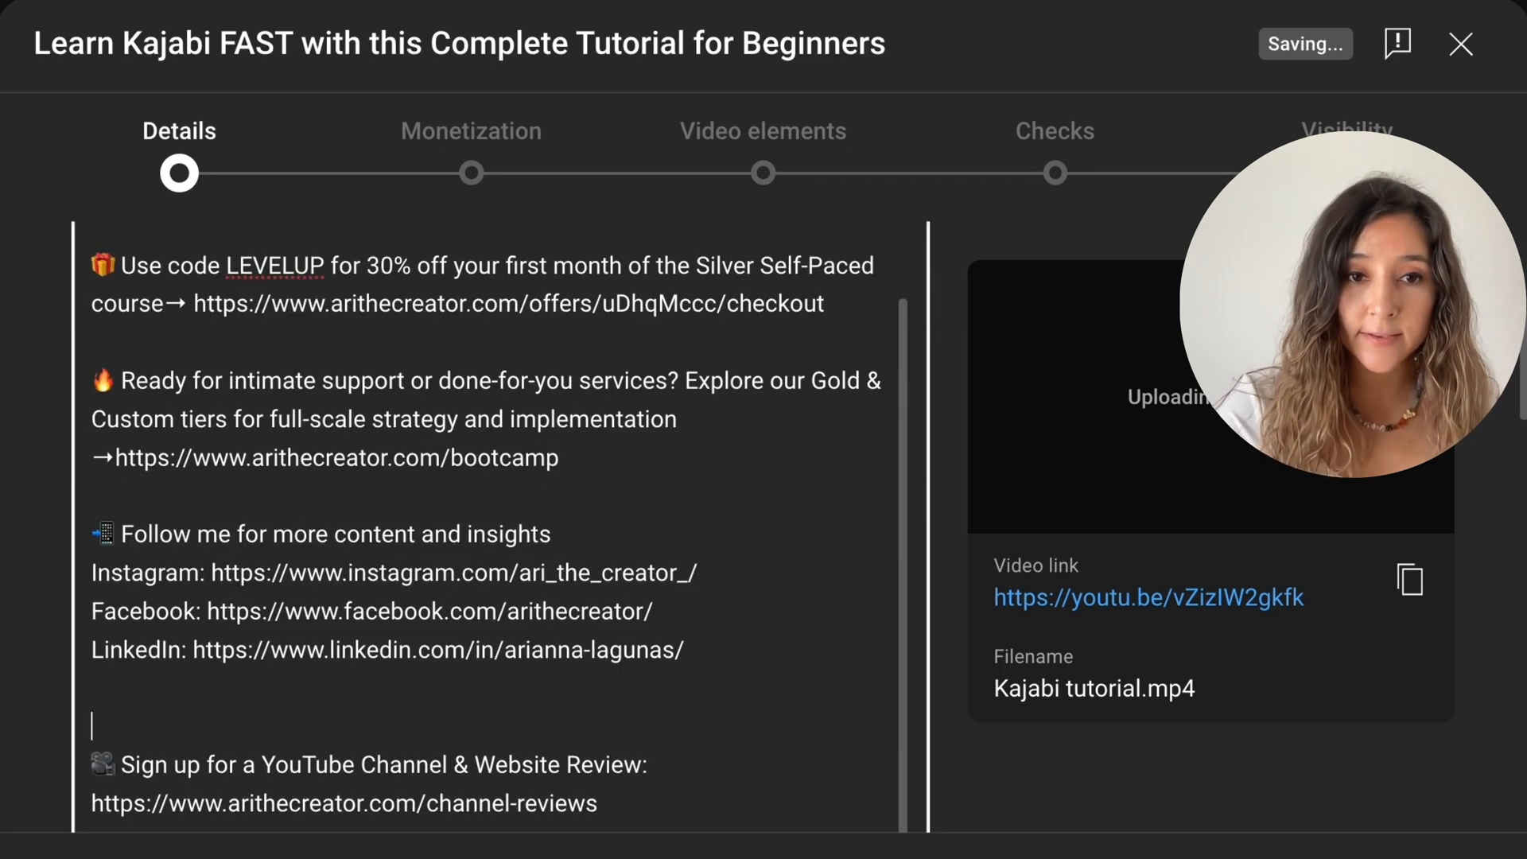
- Replace the "Copy & Paste most relevant link" placeholder with the copied "Sign Up For A 30-Day Free Trial Of Kajabi + Exclusive Bonuses" lines and link
{"action": "scroll", "coordinate": [199, 570], "scroll_direction": "up", "scroll_amount": 5}
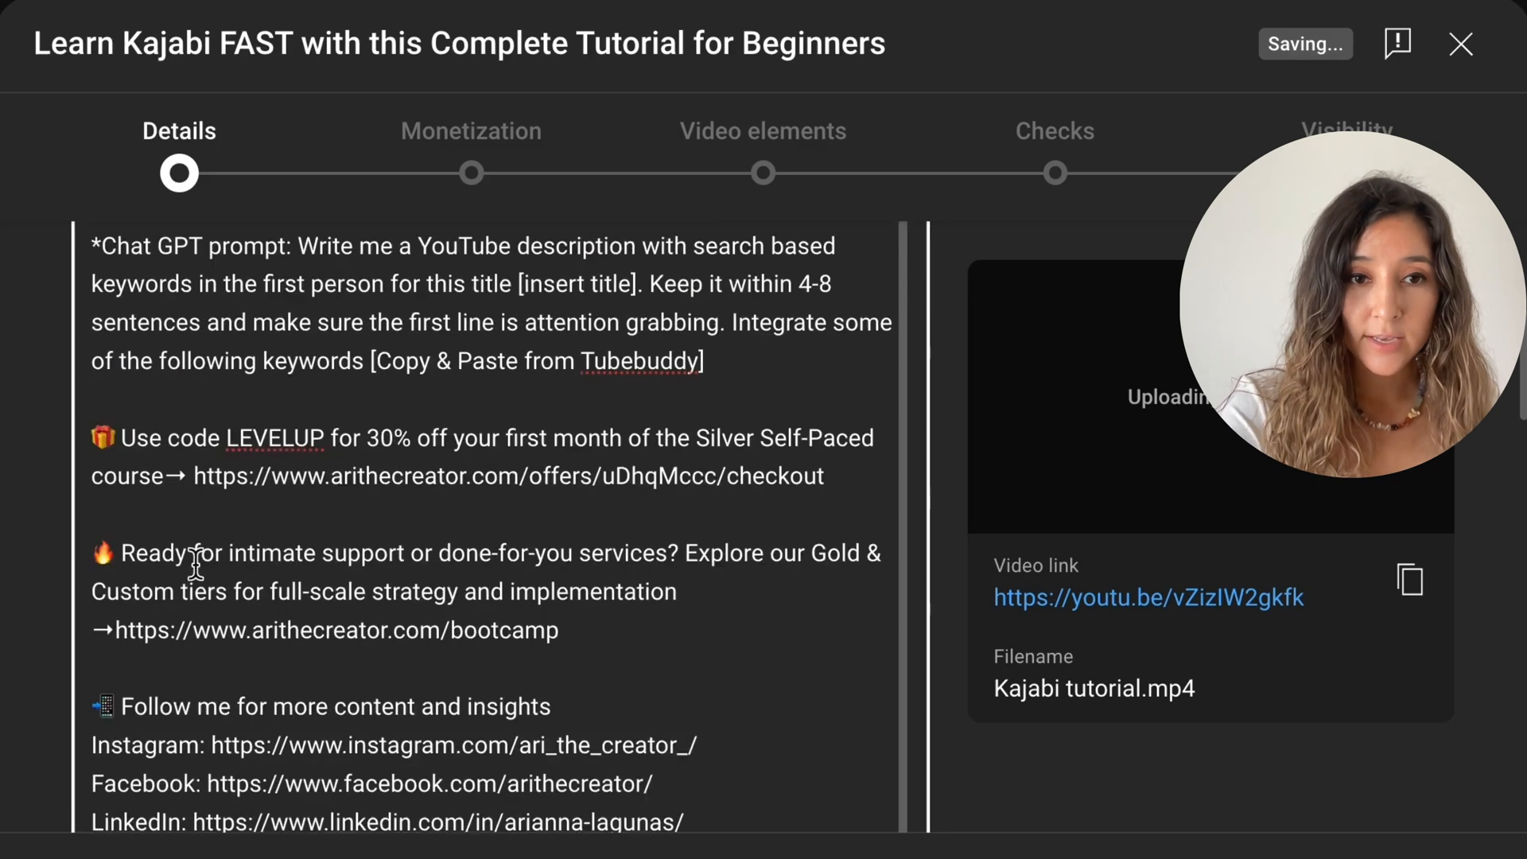
{"action": "scroll", "coordinate": [480, 432], "scroll_direction": "up", "scroll_amount": 4}
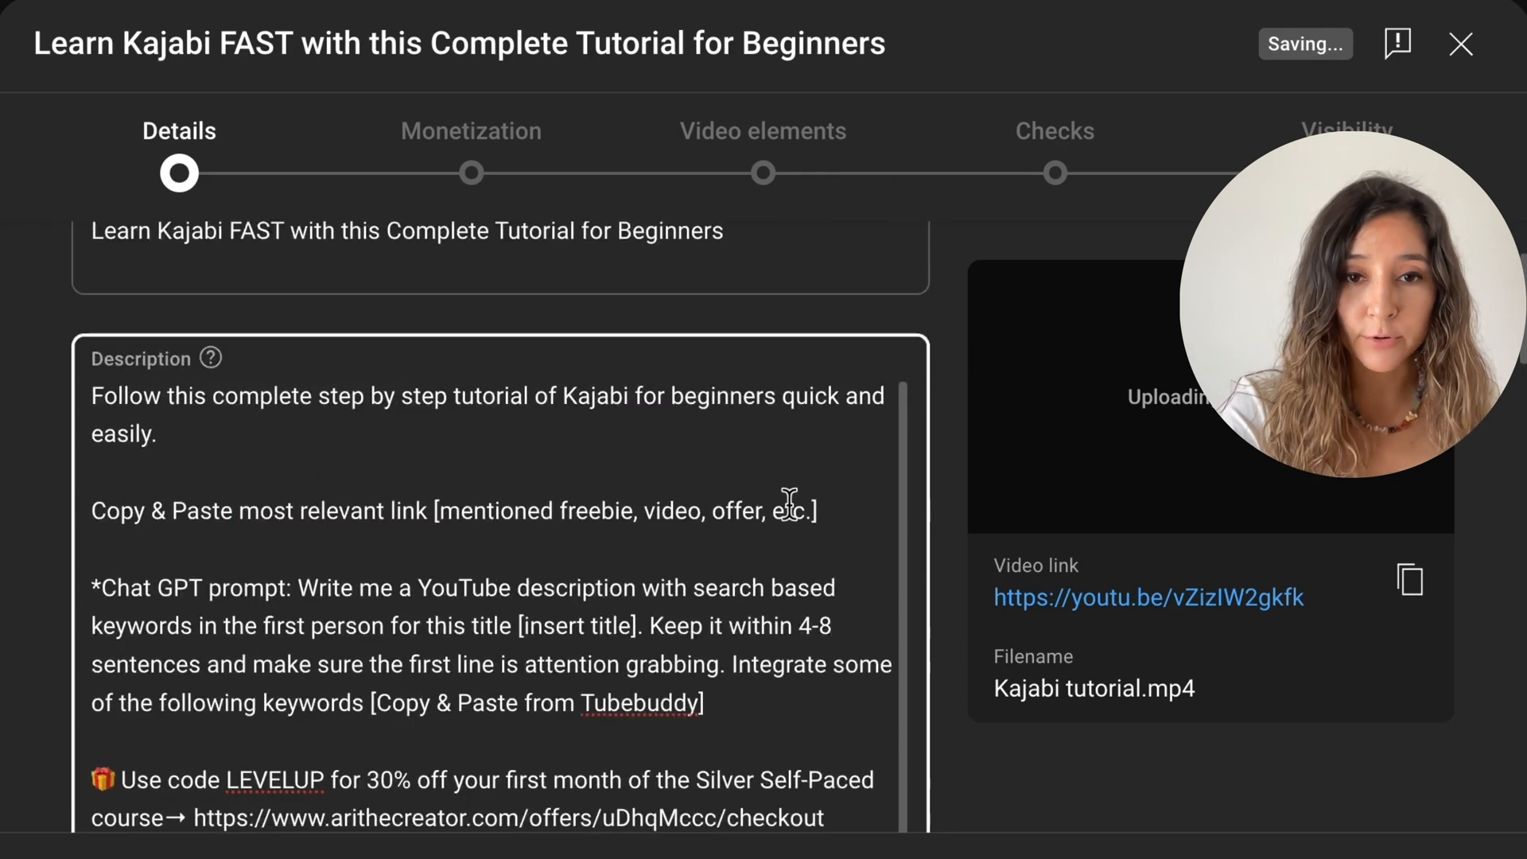
{"action": "left_click_drag", "start_coordinate": [823, 511], "coordinate": [79, 511]}
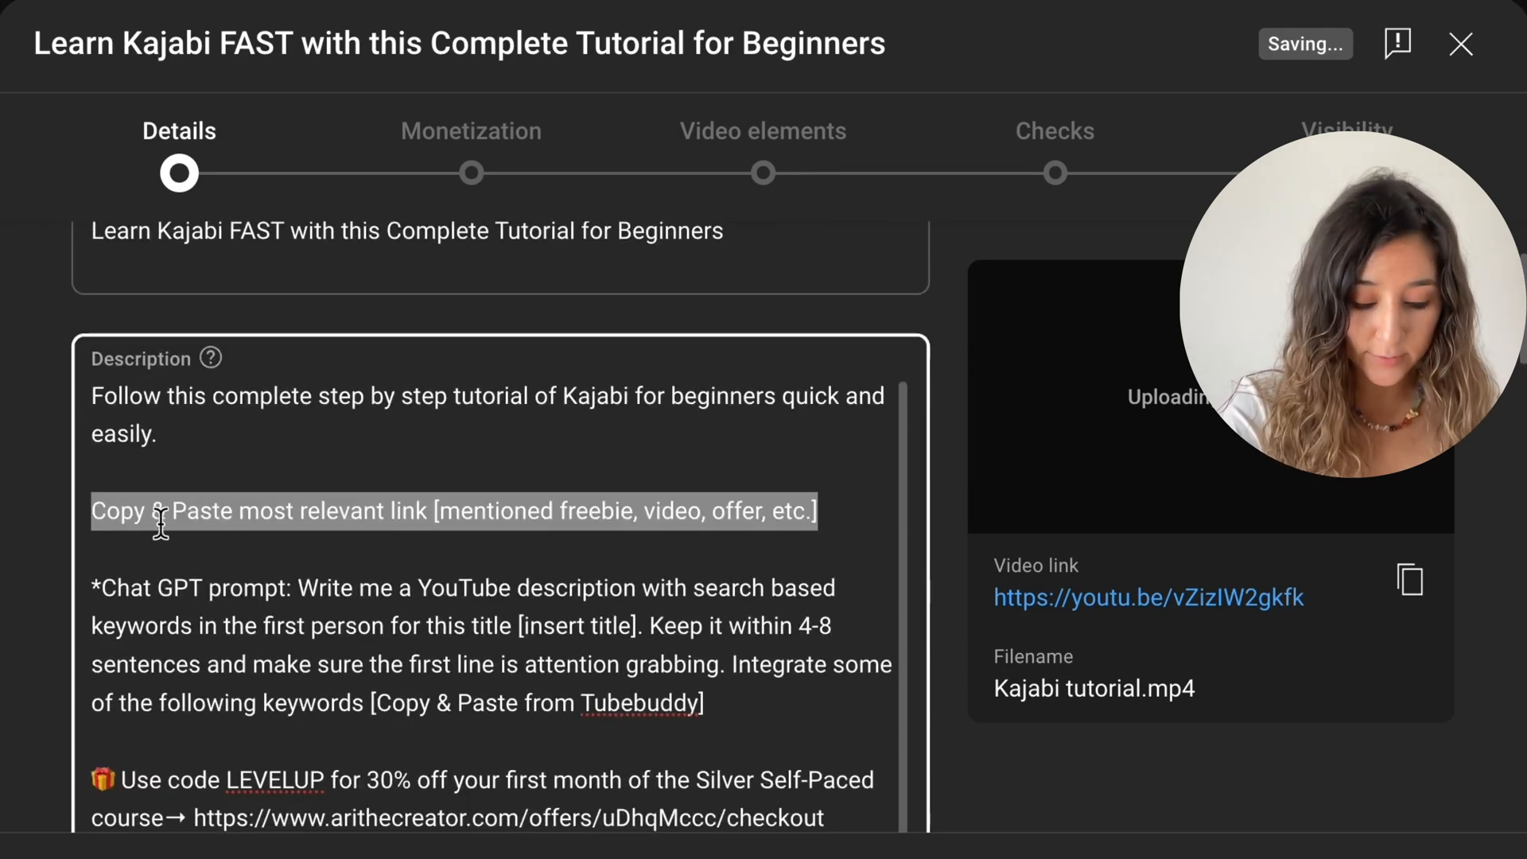
{"action": "key", "text": "ctrl+v"}
{"action": "left_click", "coordinate": [336, 586]}
{"action": "key", "text": "BackSpace"}
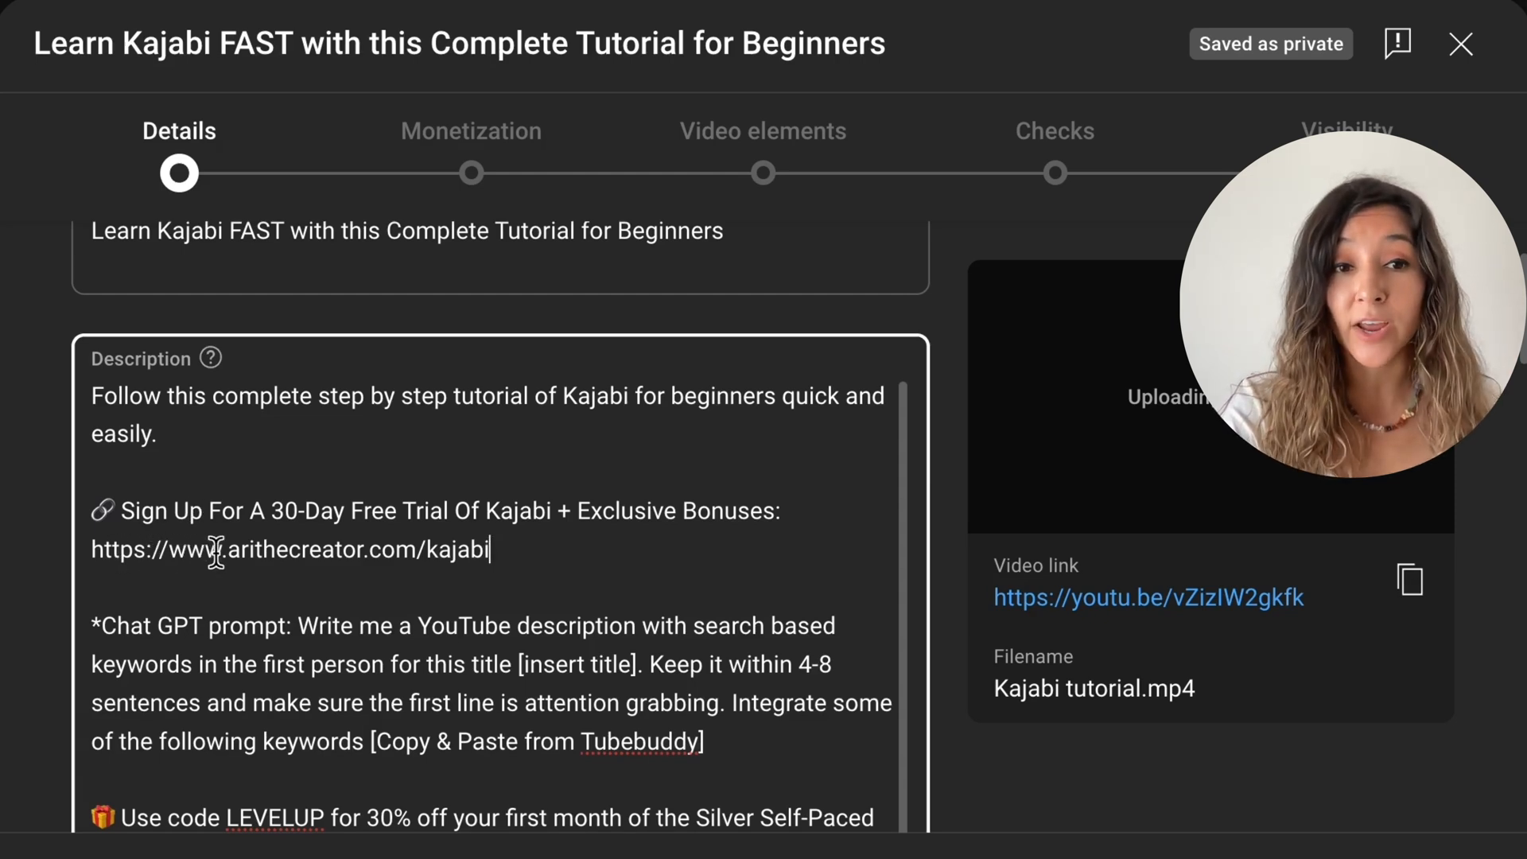
{"action": "mouse_move", "coordinate": [225, 550]}
{"action": "left_mouse_down"}
{"action": "mouse_move", "coordinate": [94, 555]}
{"action": "mouse_move", "coordinate": [111, 555]}
{"action": "left_mouse_up"}
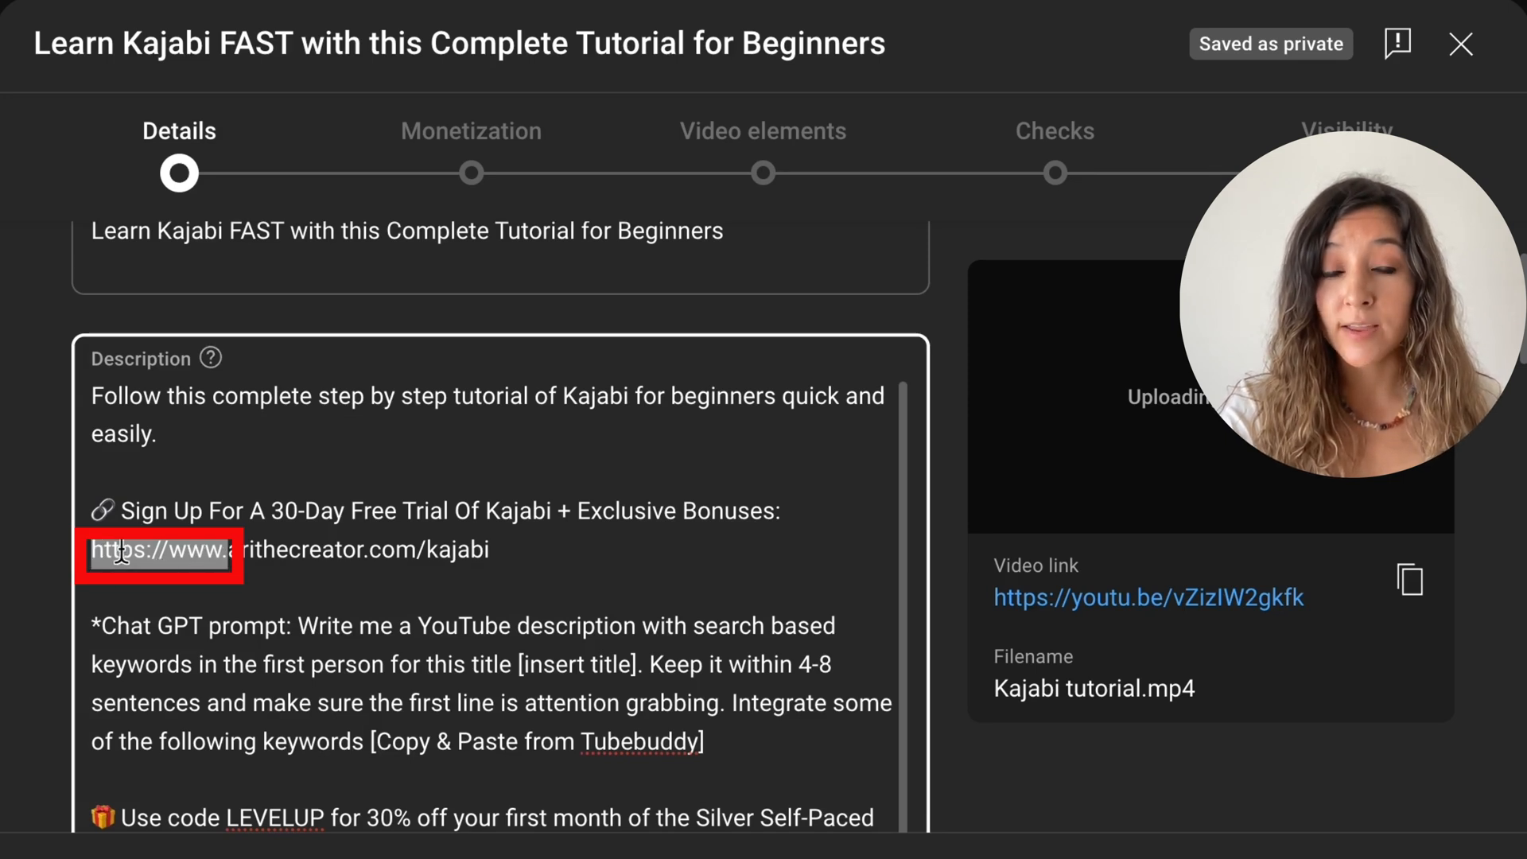
{"action": "left_click", "coordinate": [169, 555]}
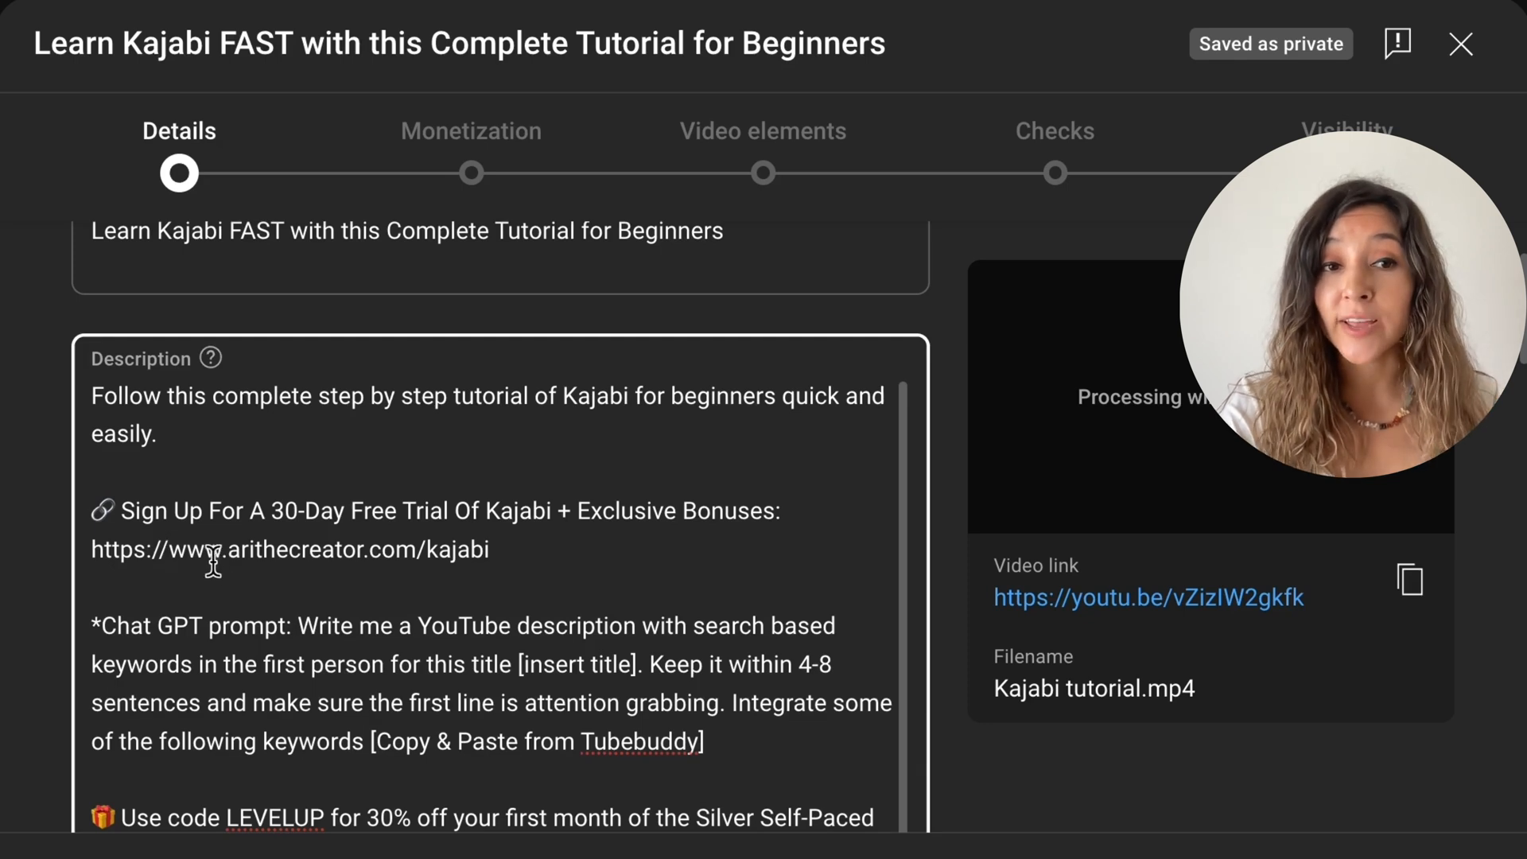
{"action": "left_click_drag", "start_coordinate": [229, 553], "coordinate": [104, 555]}
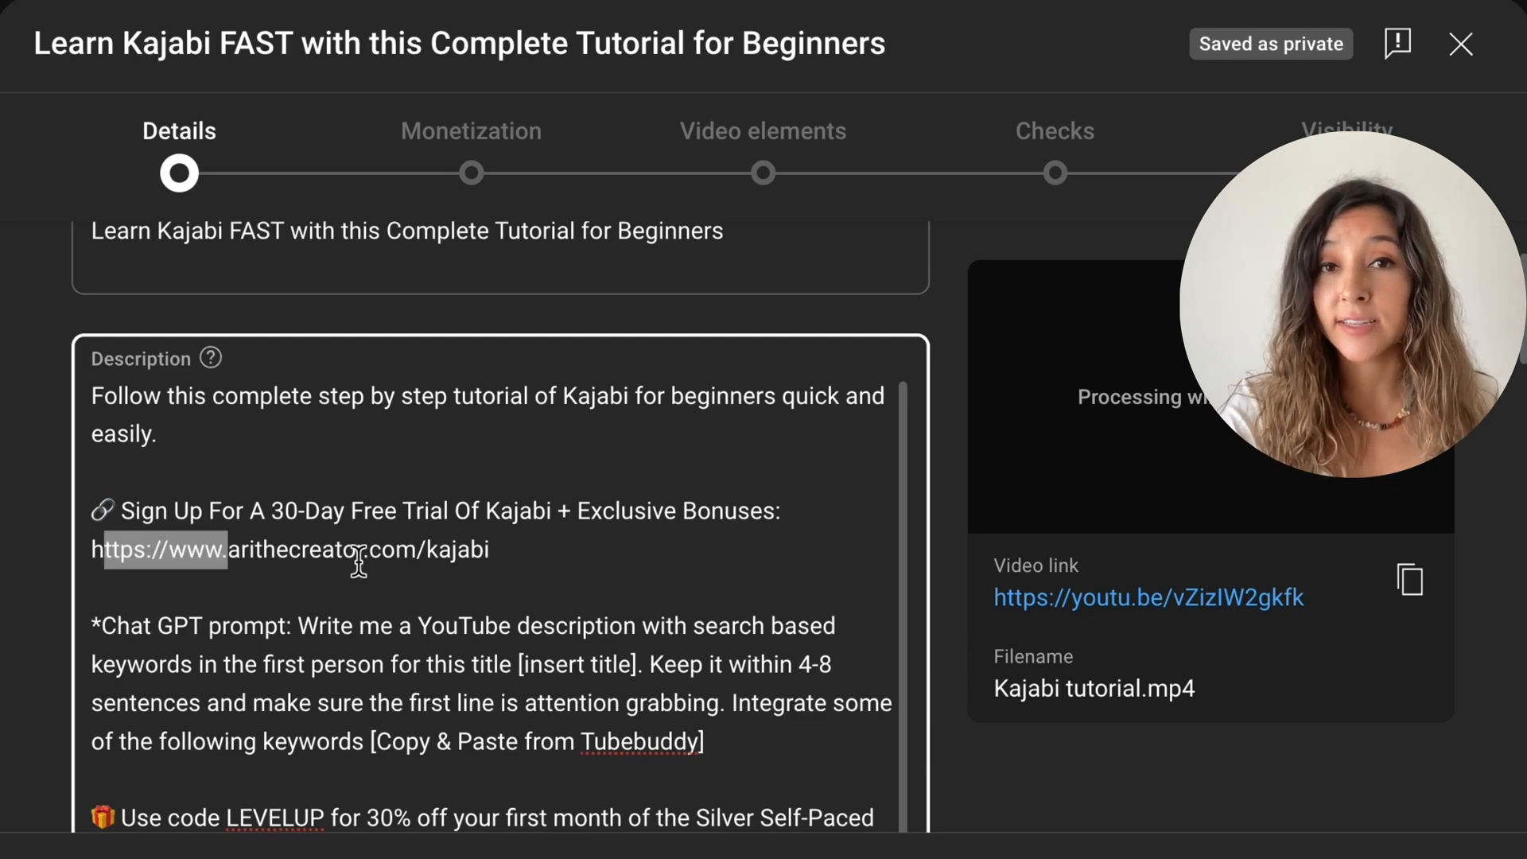
{"action": "scroll", "coordinate": [417, 690], "scroll_direction": "down", "scroll_amount": 2}
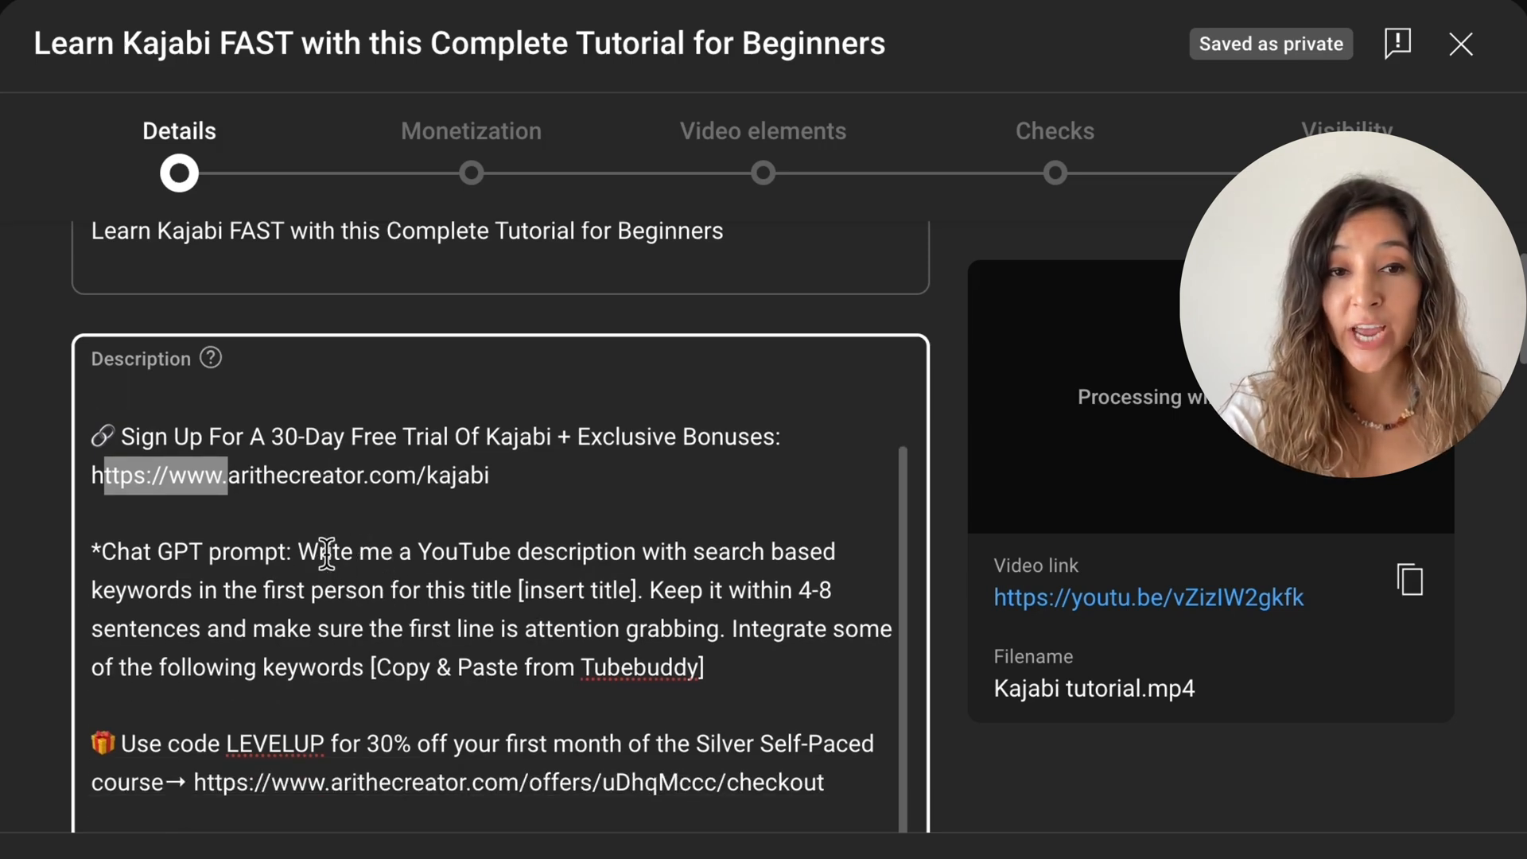
{"action": "left_click_drag", "start_coordinate": [302, 551], "coordinate": [746, 671]}
{"action": "left_click", "coordinate": [733, 660]}
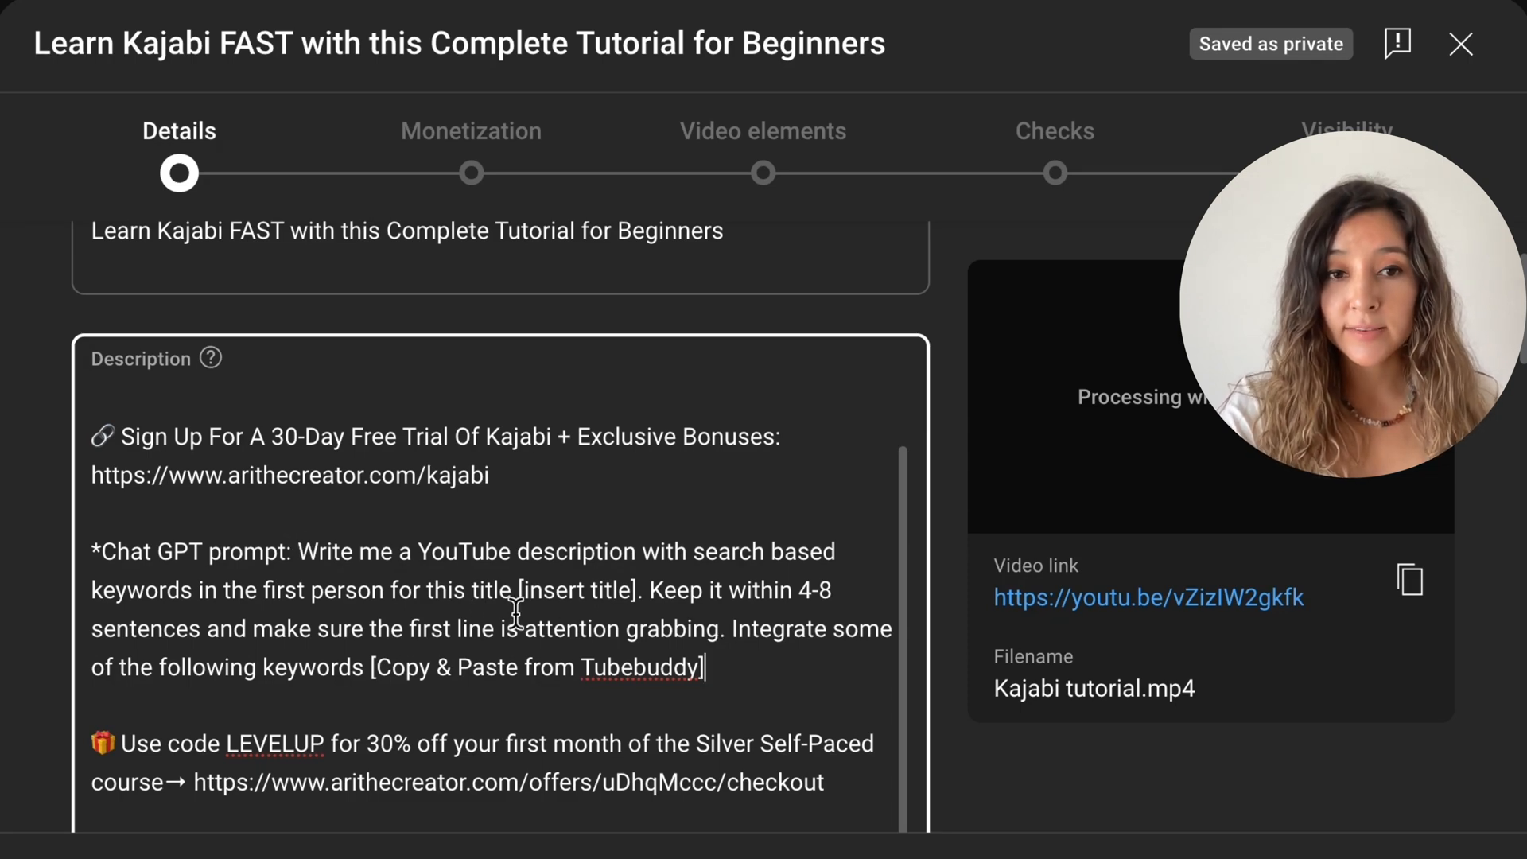
{"action": "left_click_drag", "start_coordinate": [631, 590], "coordinate": [534, 593]}
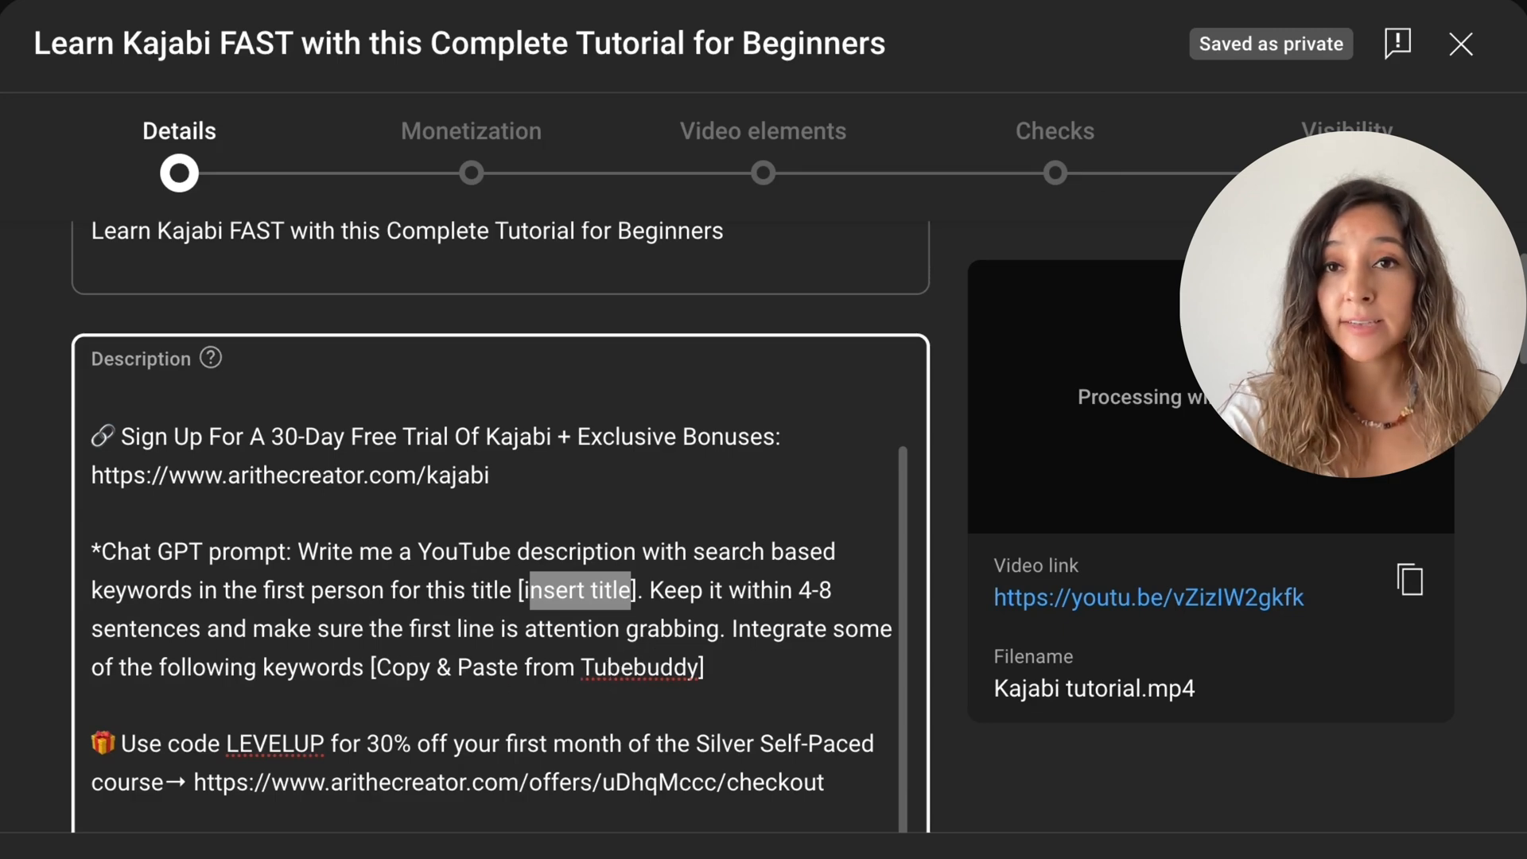
- Copy the video title and explore it as a keyword in TubeBuddy's keyword explorer
{"action": "scroll", "coordinate": [617, 313], "scroll_direction": "up", "scroll_amount": 2}
{"action": "triple_click", "coordinate": [590, 350]}
{"action": "key", "text": "ctrl+c"}
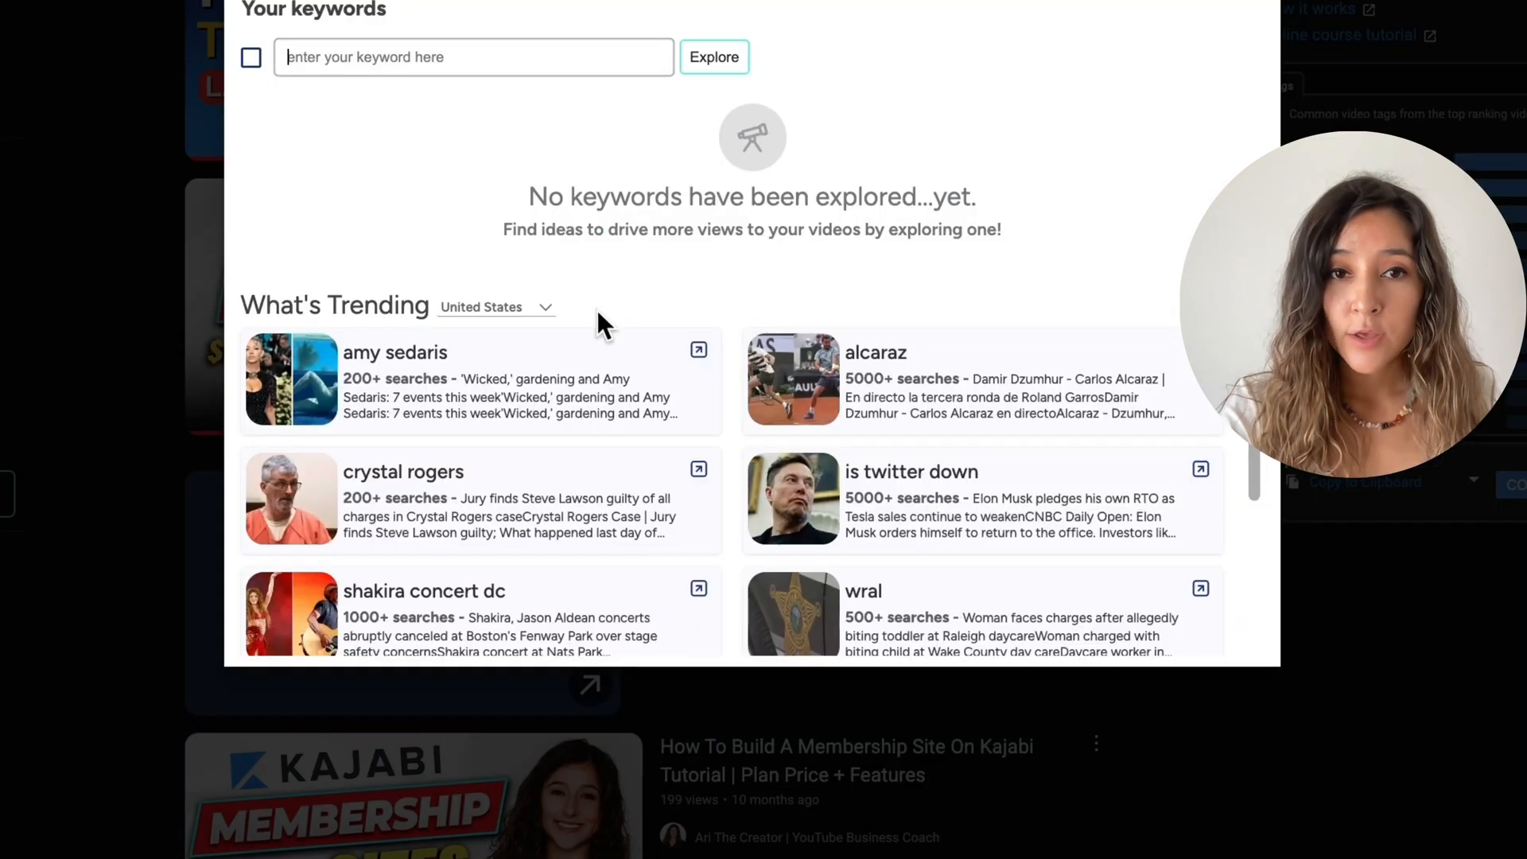
{"action": "left_click", "coordinate": [334, 69]}
{"action": "key", "text": "ctrl+v"}
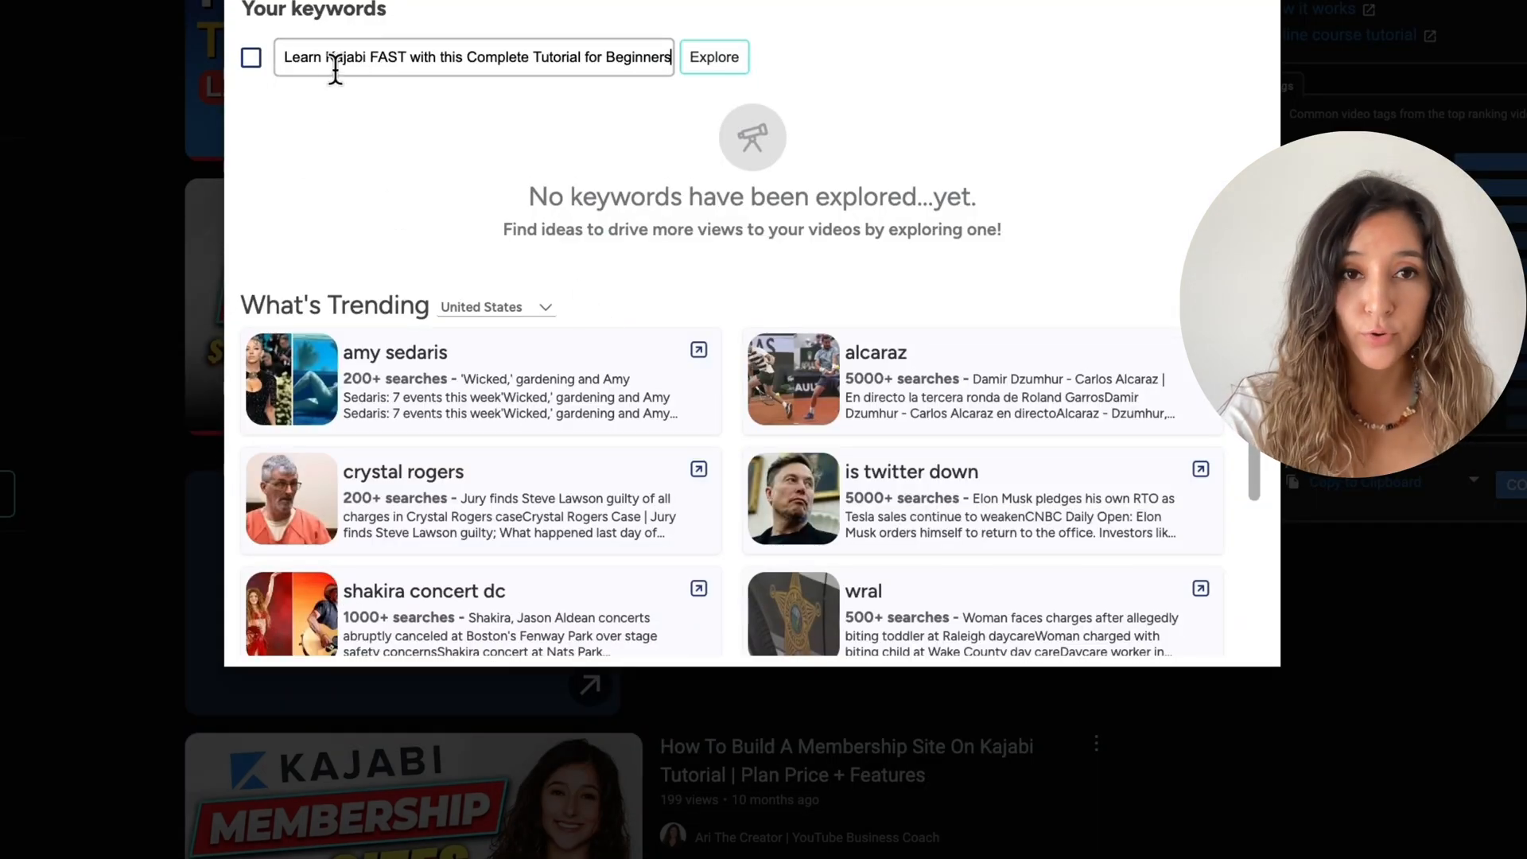
{"action": "key", "text": "Return"}
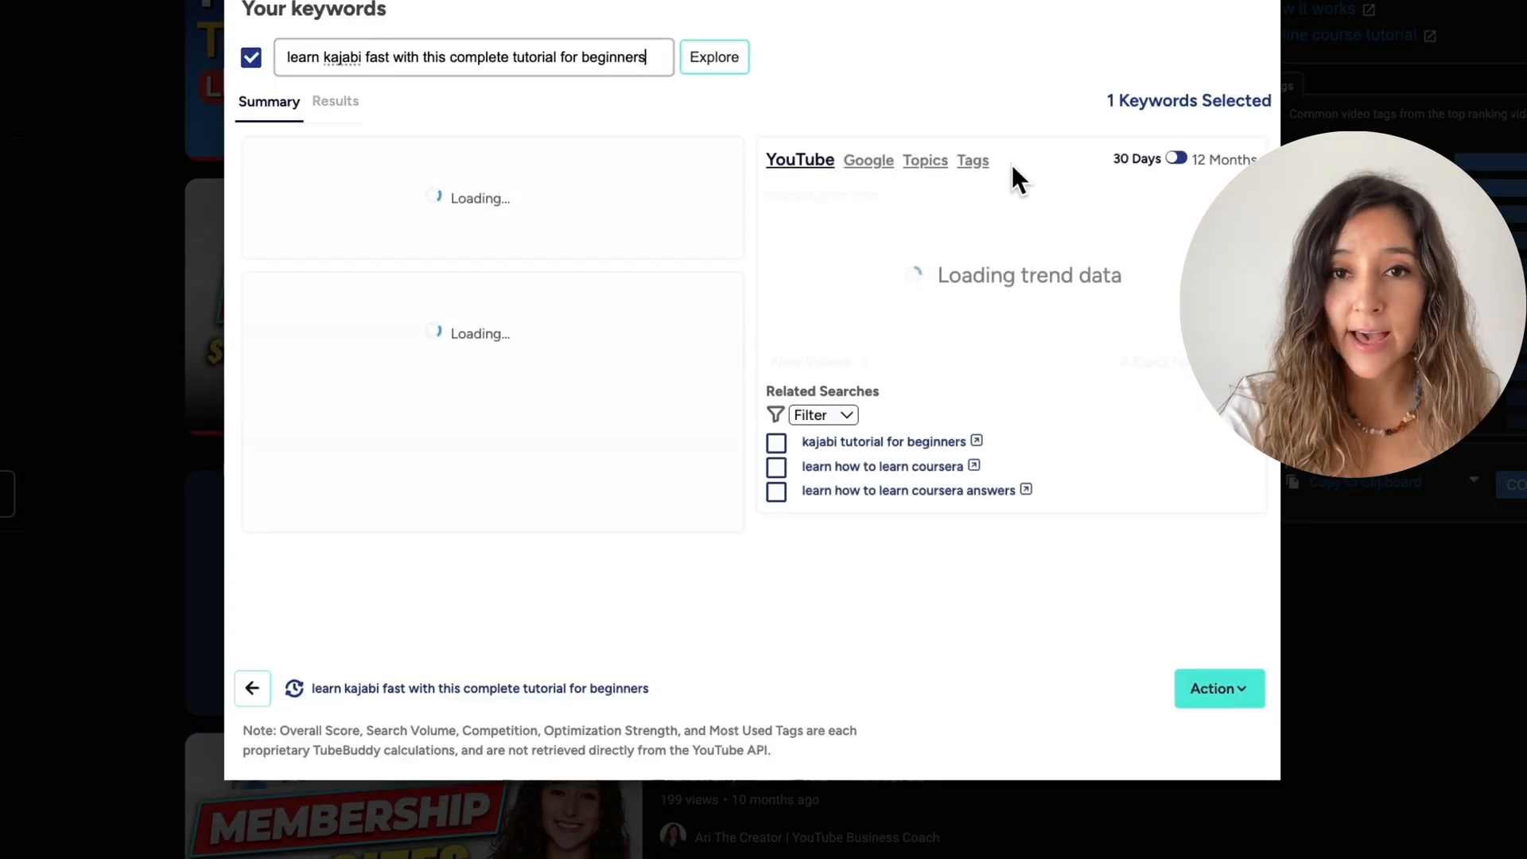
- Show the related tags, select the first eight from "kajabi tutorial" through "kajabi training", and copy the selected keywords to the clipboard
{"action": "left_click", "coordinate": [973, 164]}
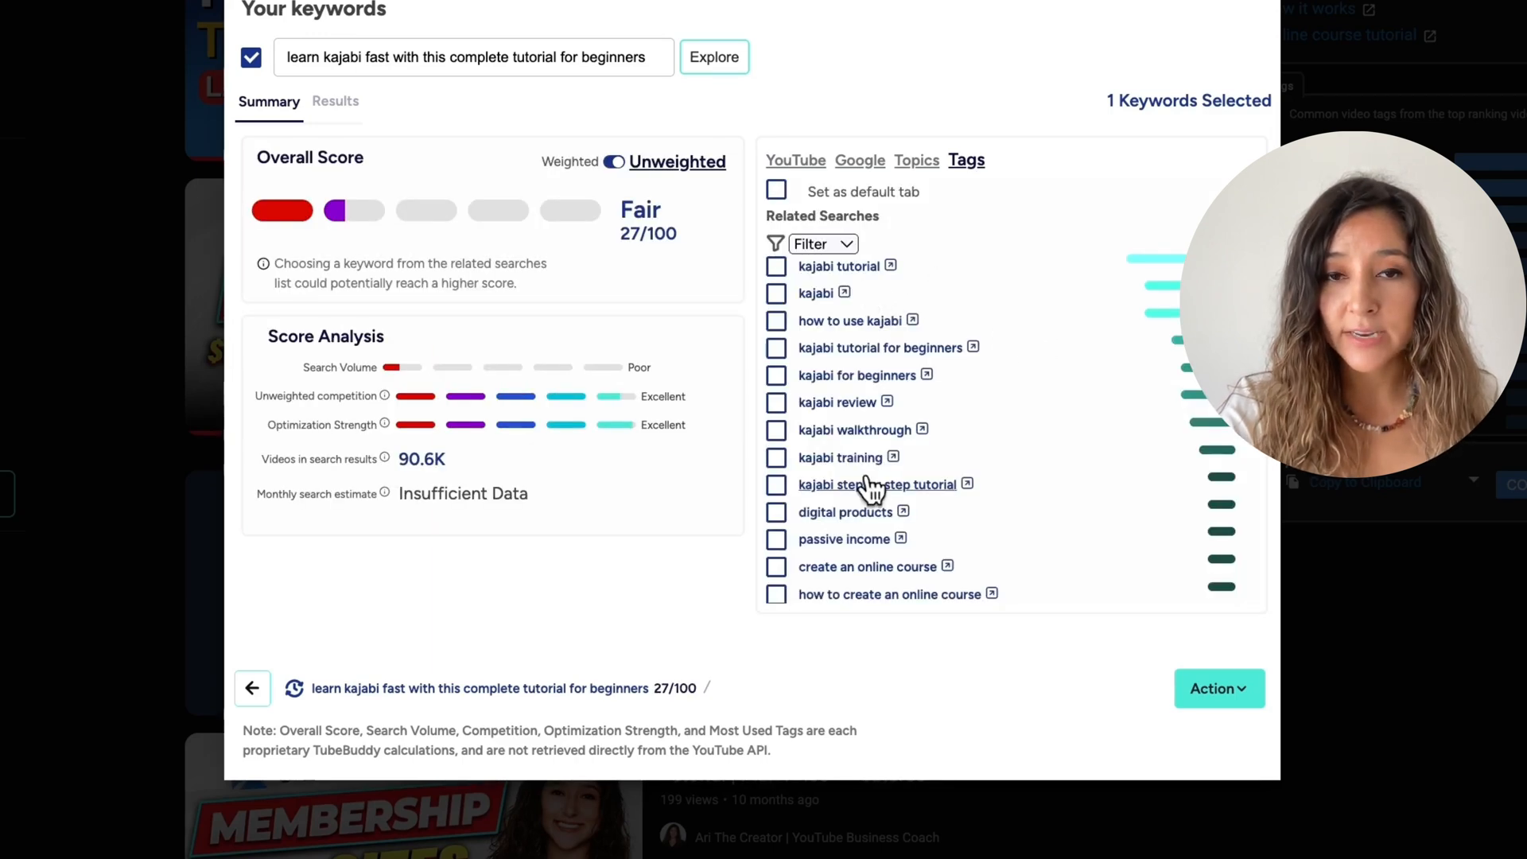
{"action": "left_click", "coordinate": [778, 296]}
{"action": "left_click", "coordinate": [780, 321]}
{"action": "left_click", "coordinate": [780, 348]}
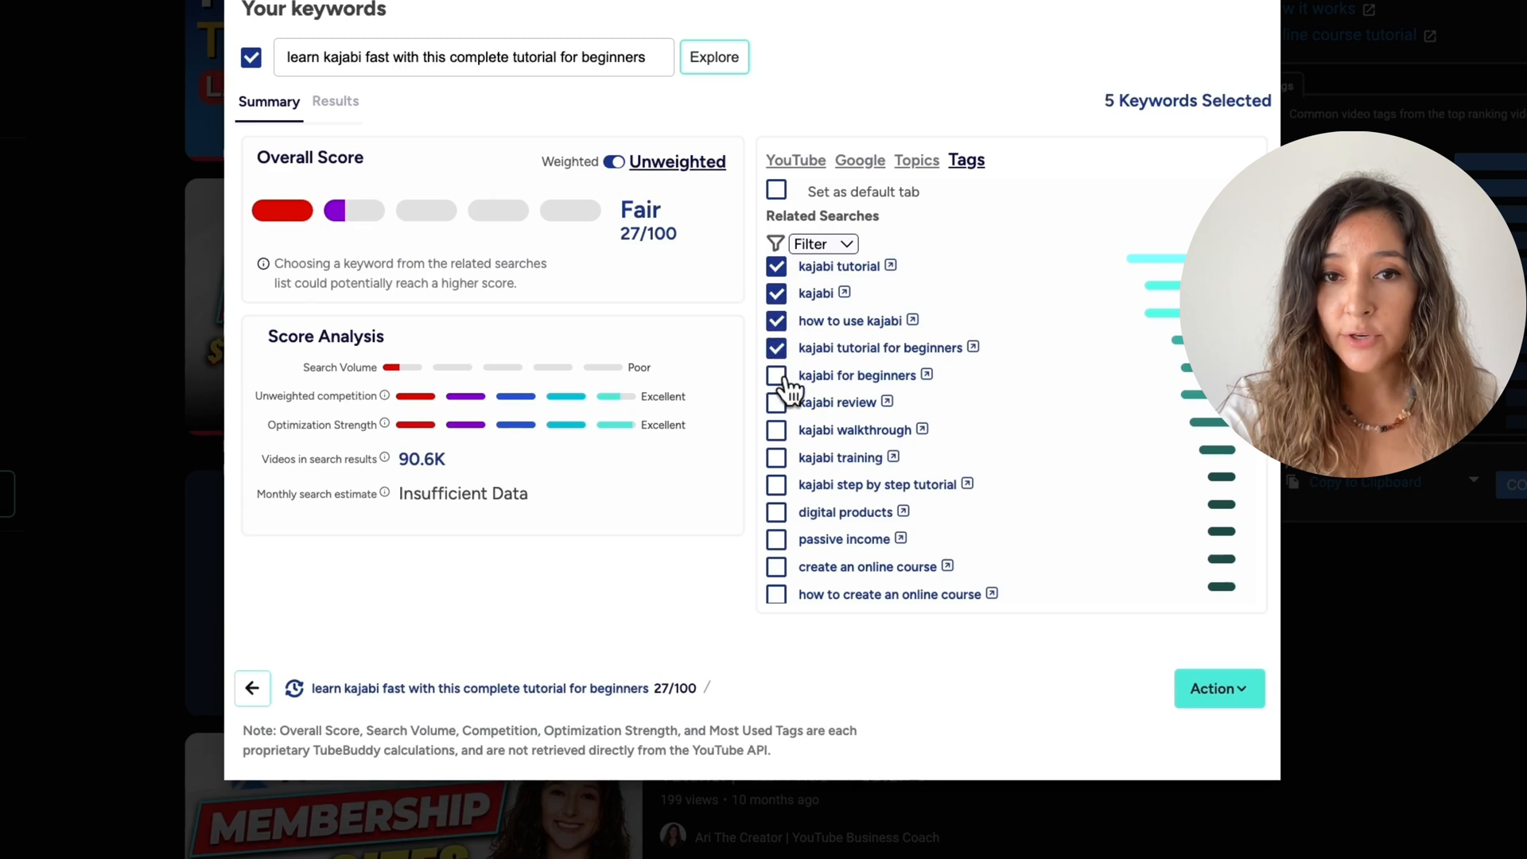
{"action": "left_click", "coordinate": [777, 377]}
{"action": "left_click", "coordinate": [777, 404]}
{"action": "left_click", "coordinate": [777, 430]}
{"action": "left_click", "coordinate": [777, 458]}
{"action": "left_click", "coordinate": [1225, 689]}
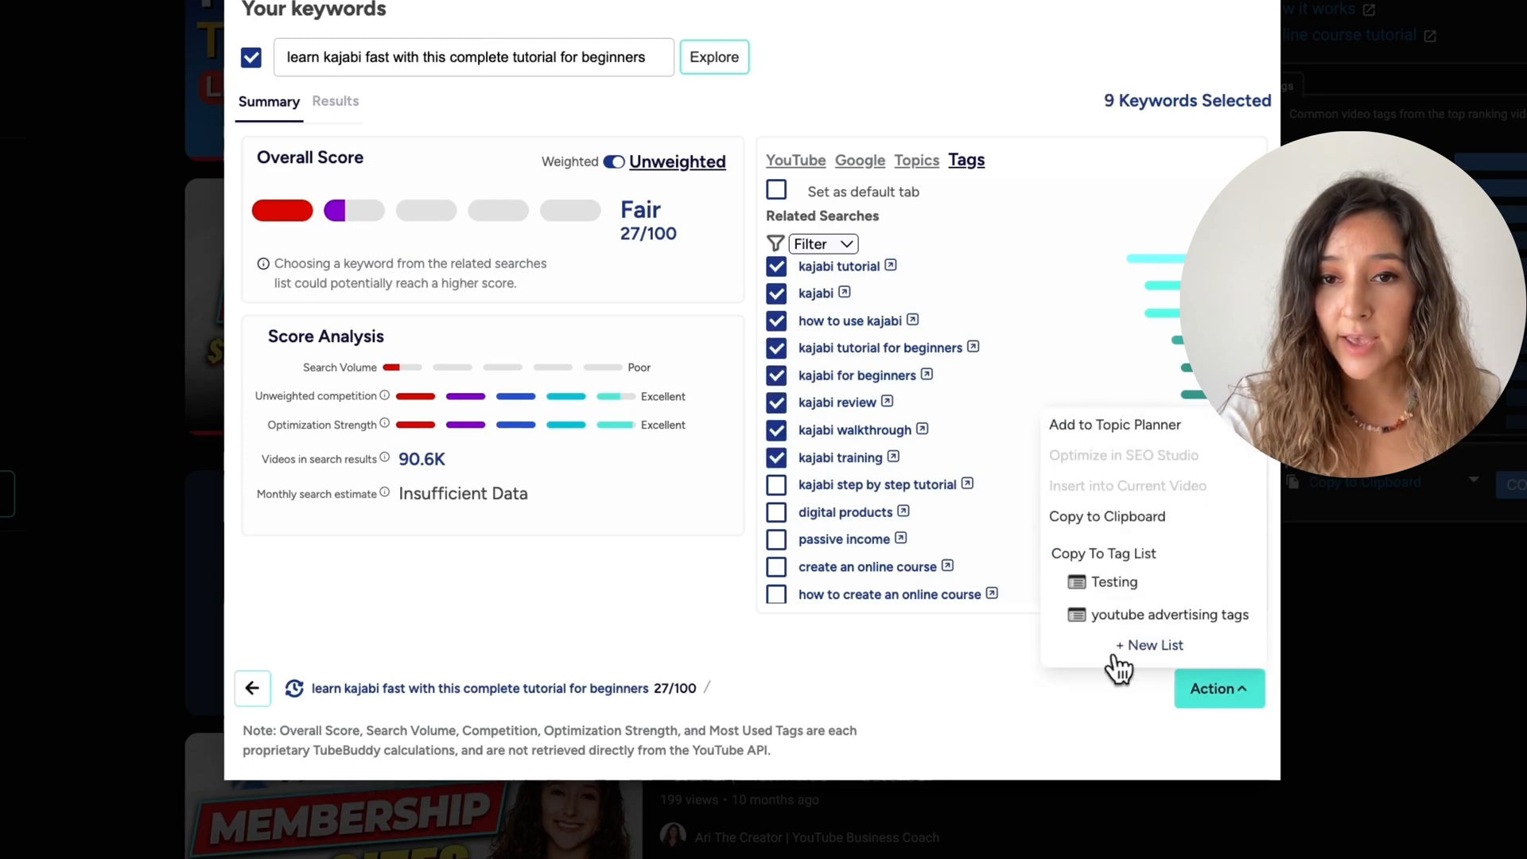
{"action": "left_click", "coordinate": [1105, 521]}
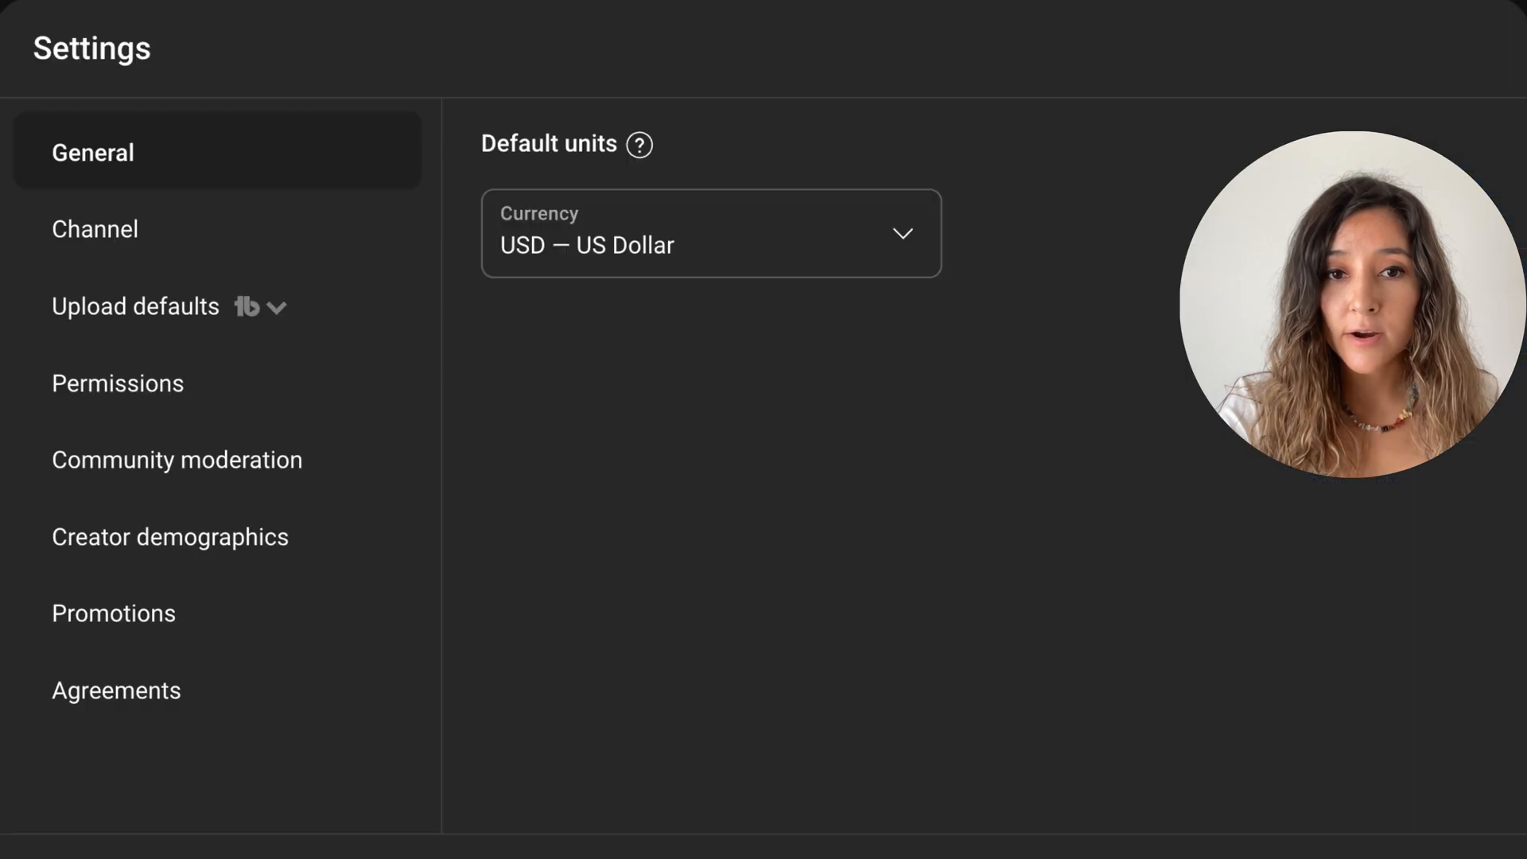
- Replace "[Copy & Paste from Tubebuddy]" in the description's ChatGPT prompt with the copied keywords and check the prompt's "[insert title]" placeholder
{"action": "left_click_drag", "start_coordinate": [704, 714], "coordinate": [376, 714]}
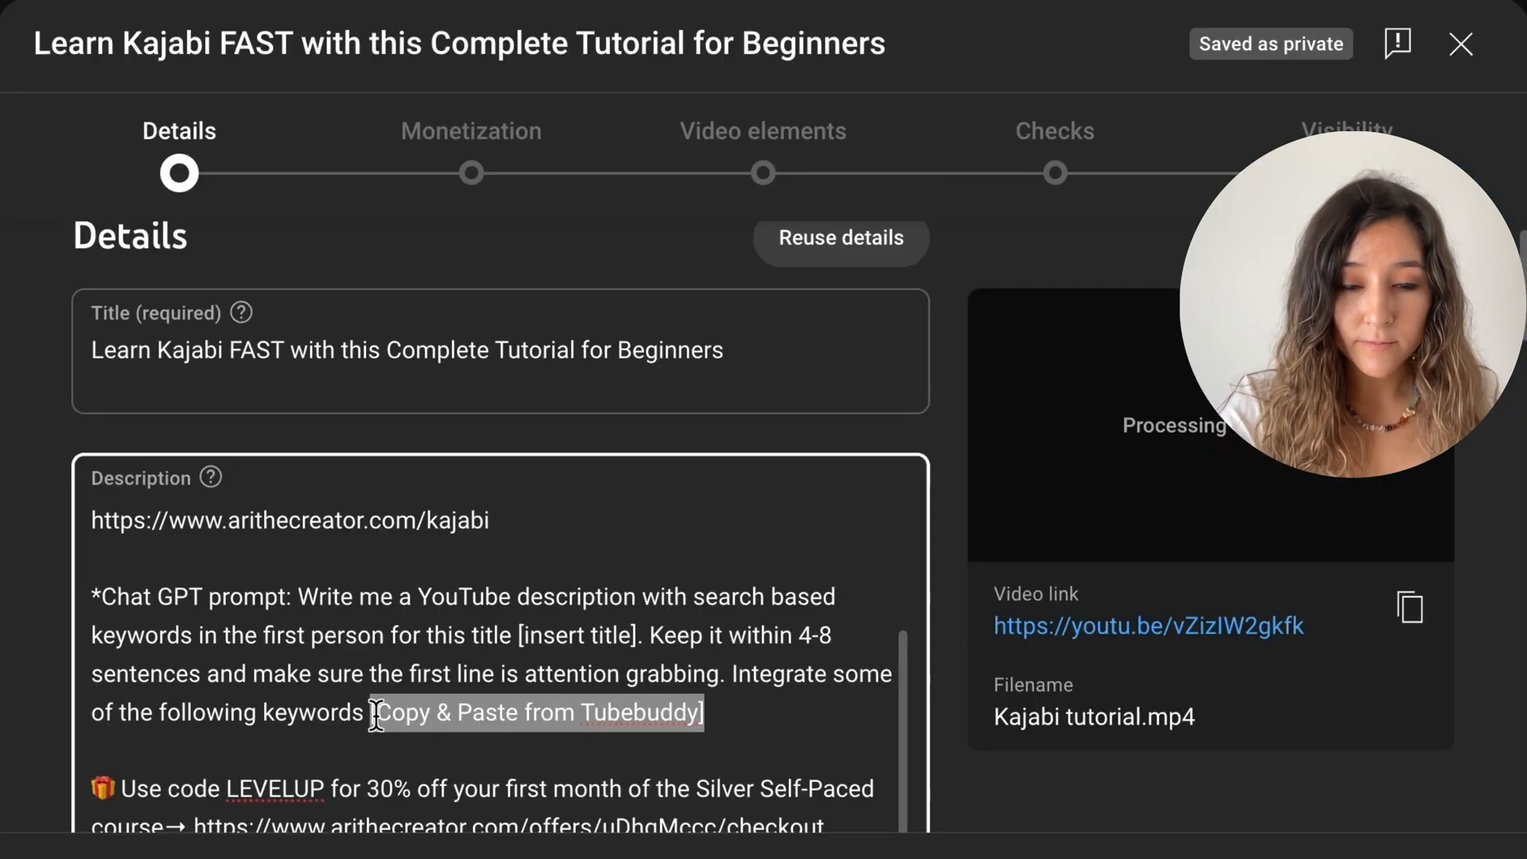
{"action": "key", "text": "BackSpace"}
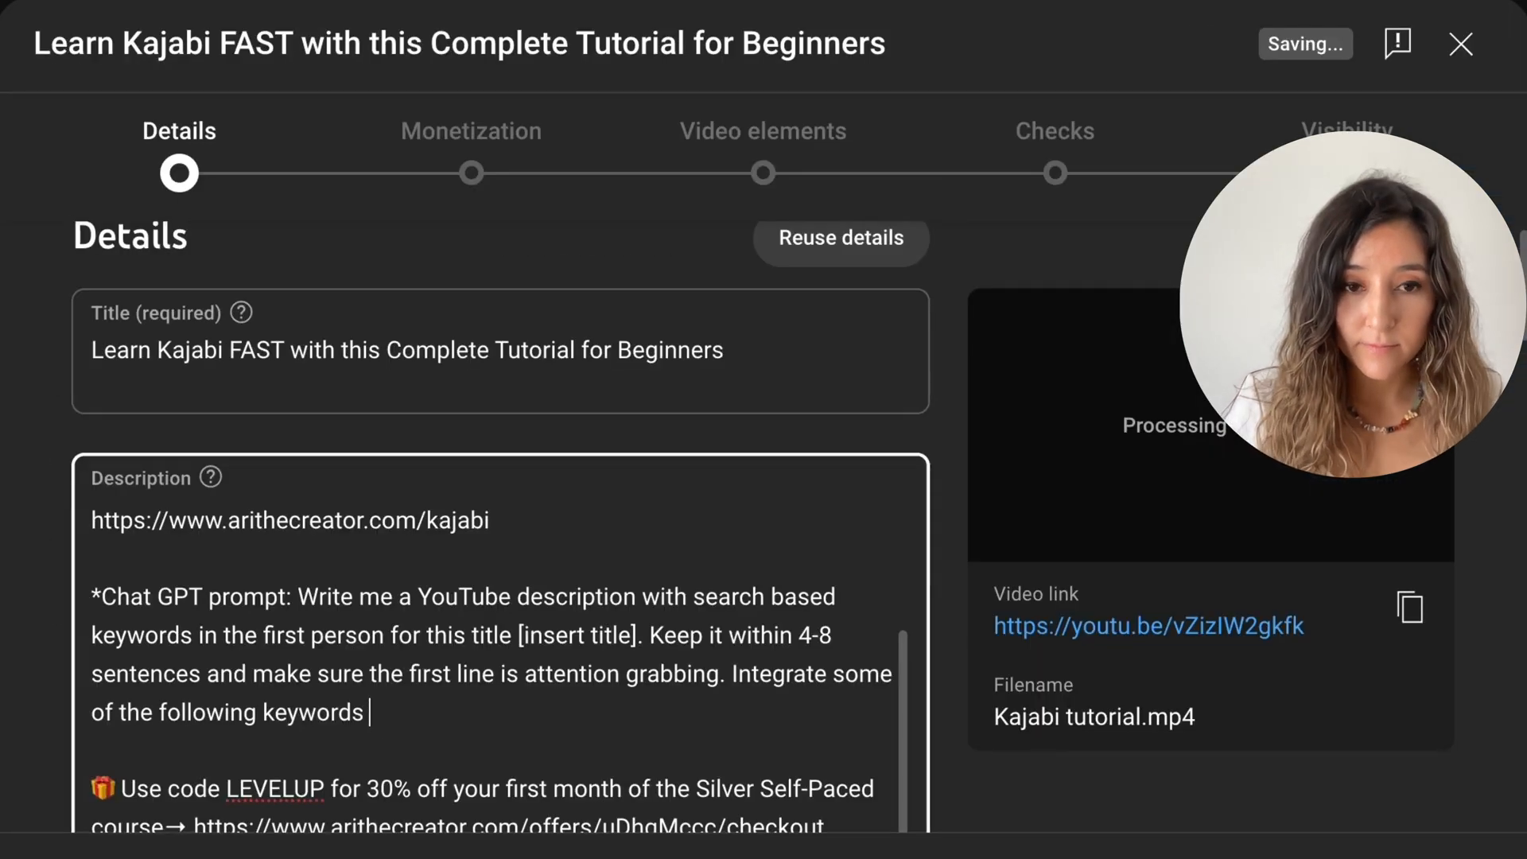
{"action": "key", "text": "ctrl+v"}
{"action": "scroll", "coordinate": [318, 604], "scroll_direction": "down", "scroll_amount": 1}
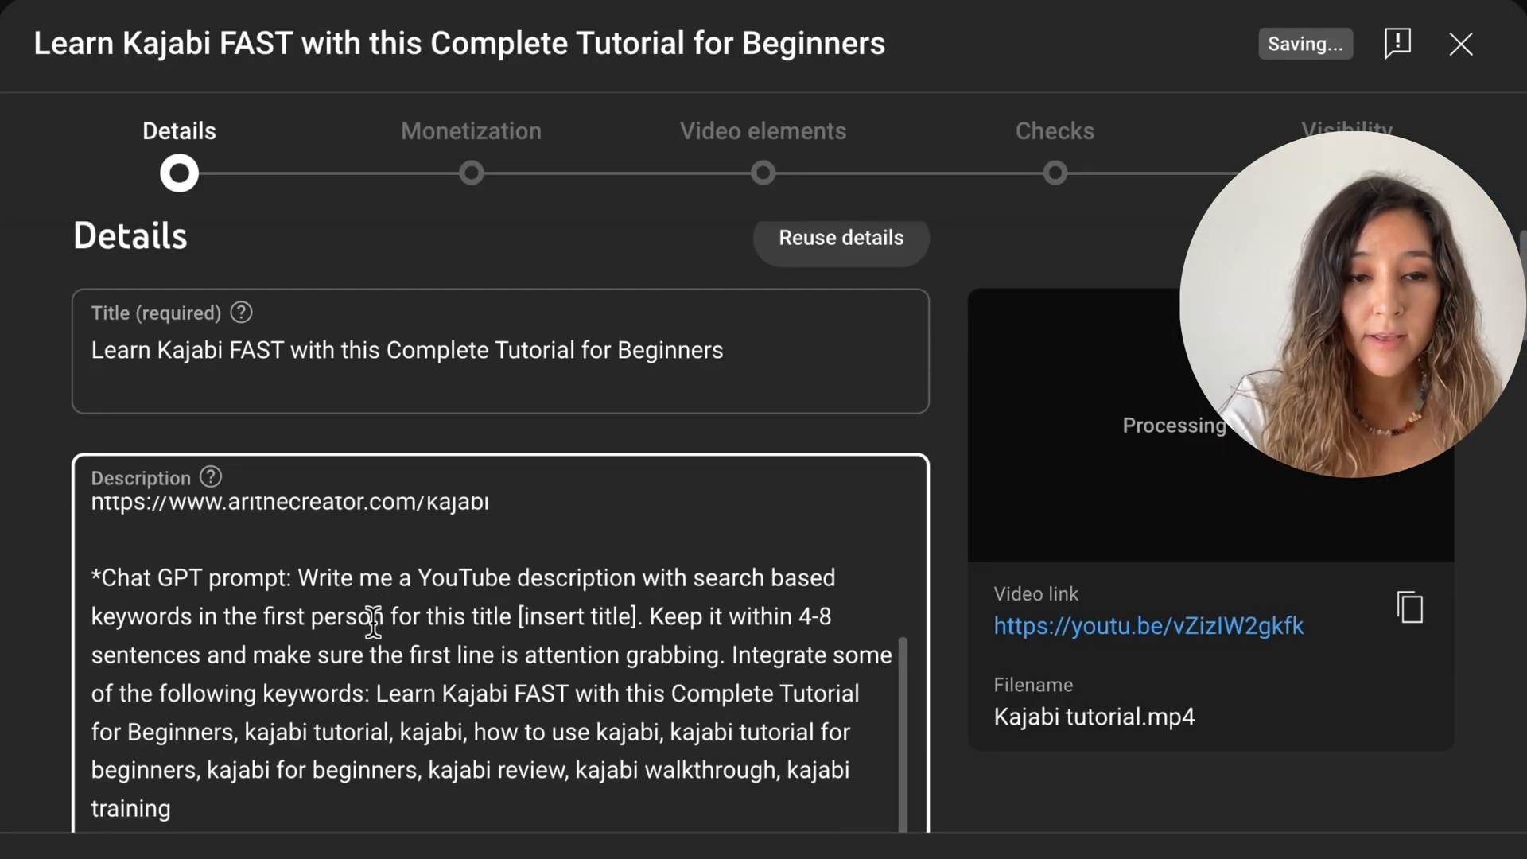
{"action": "left_click_drag", "start_coordinate": [241, 788], "coordinate": [95, 571]}
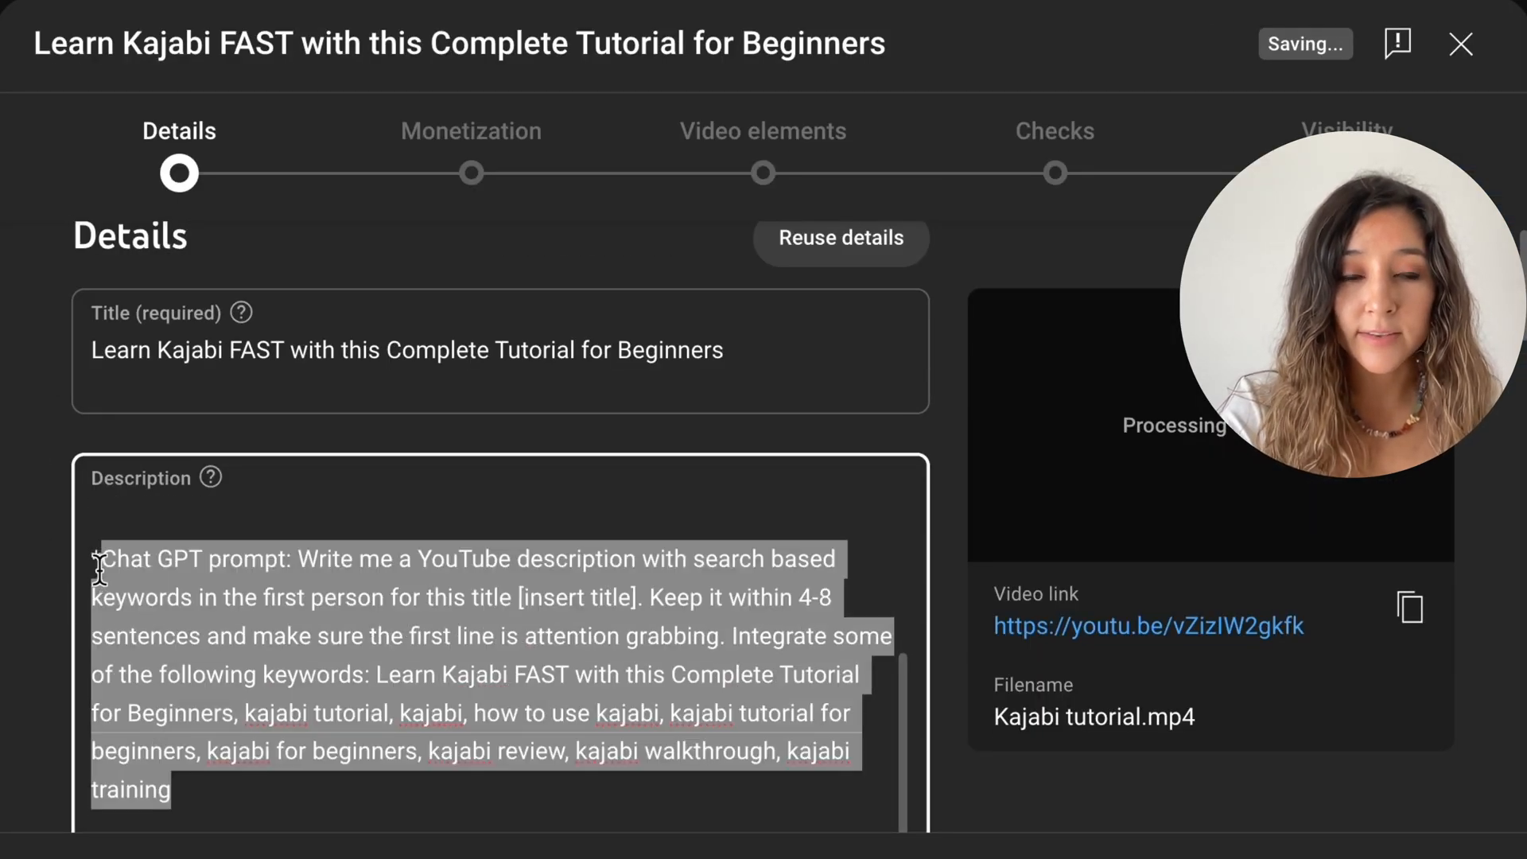
{"action": "left_click", "coordinate": [434, 625]}
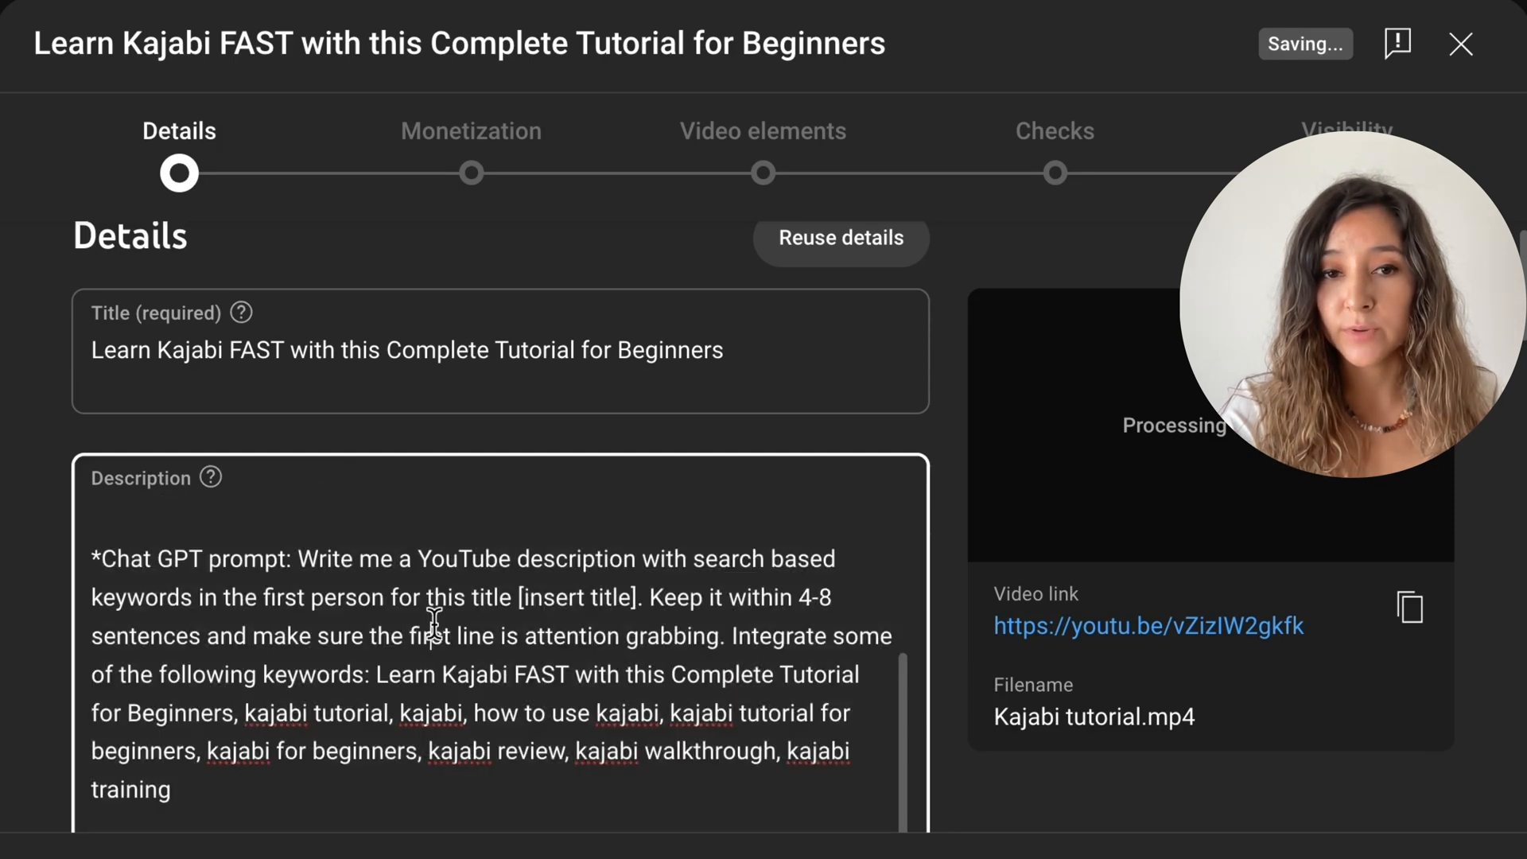
{"action": "left_click_drag", "start_coordinate": [632, 598], "coordinate": [523, 600]}
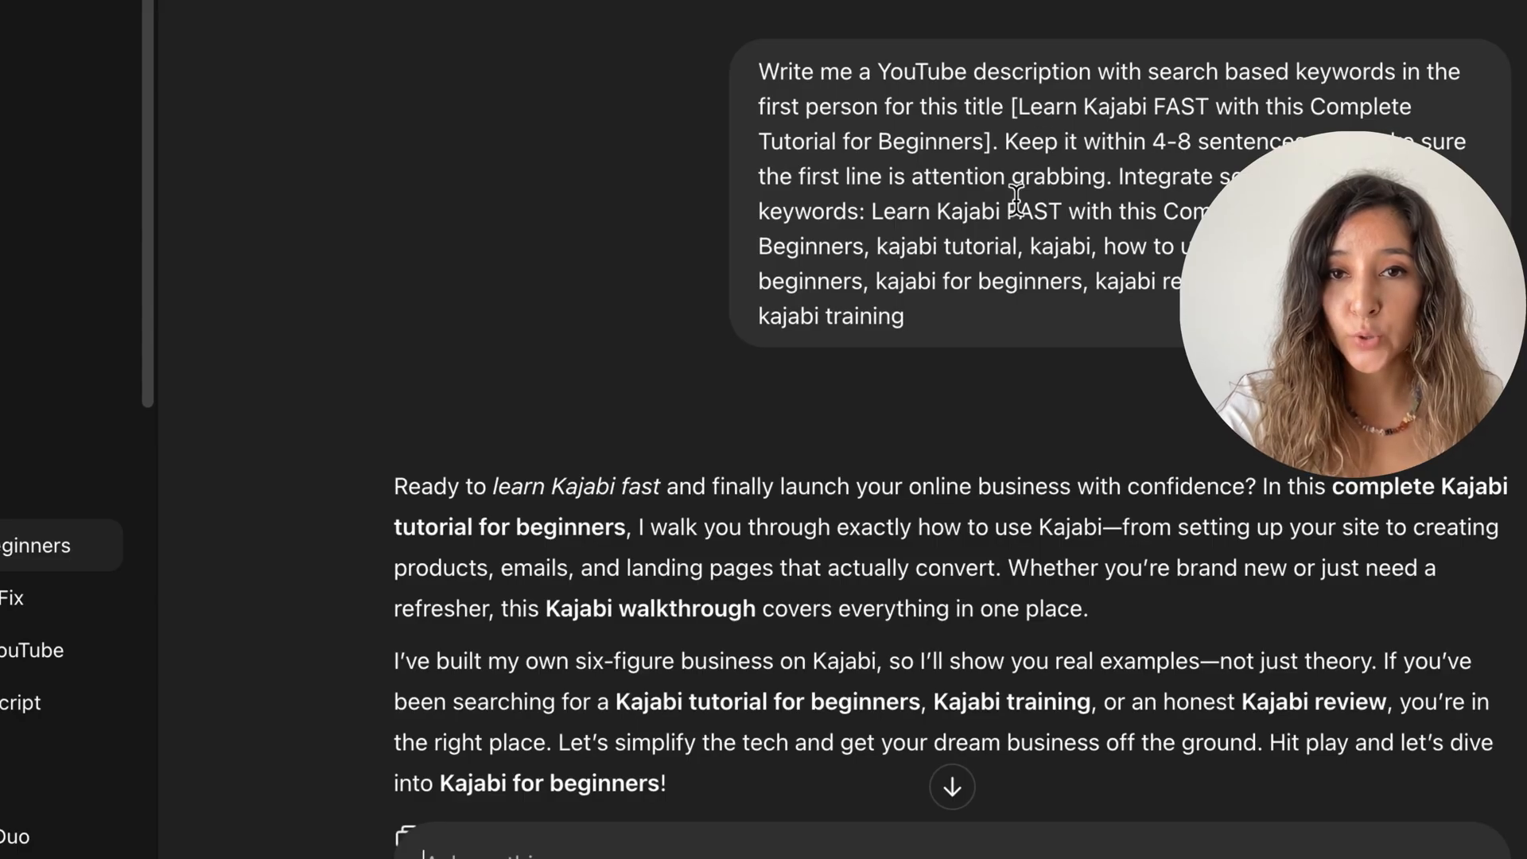
- Copy the two-paragraph Kajabi description generated in ChatGPT and paste it over the whole ChatGPT prompt in the YouTube description
{"action": "scroll", "coordinate": [1034, 239], "scroll_direction": "down", "scroll_amount": 2}
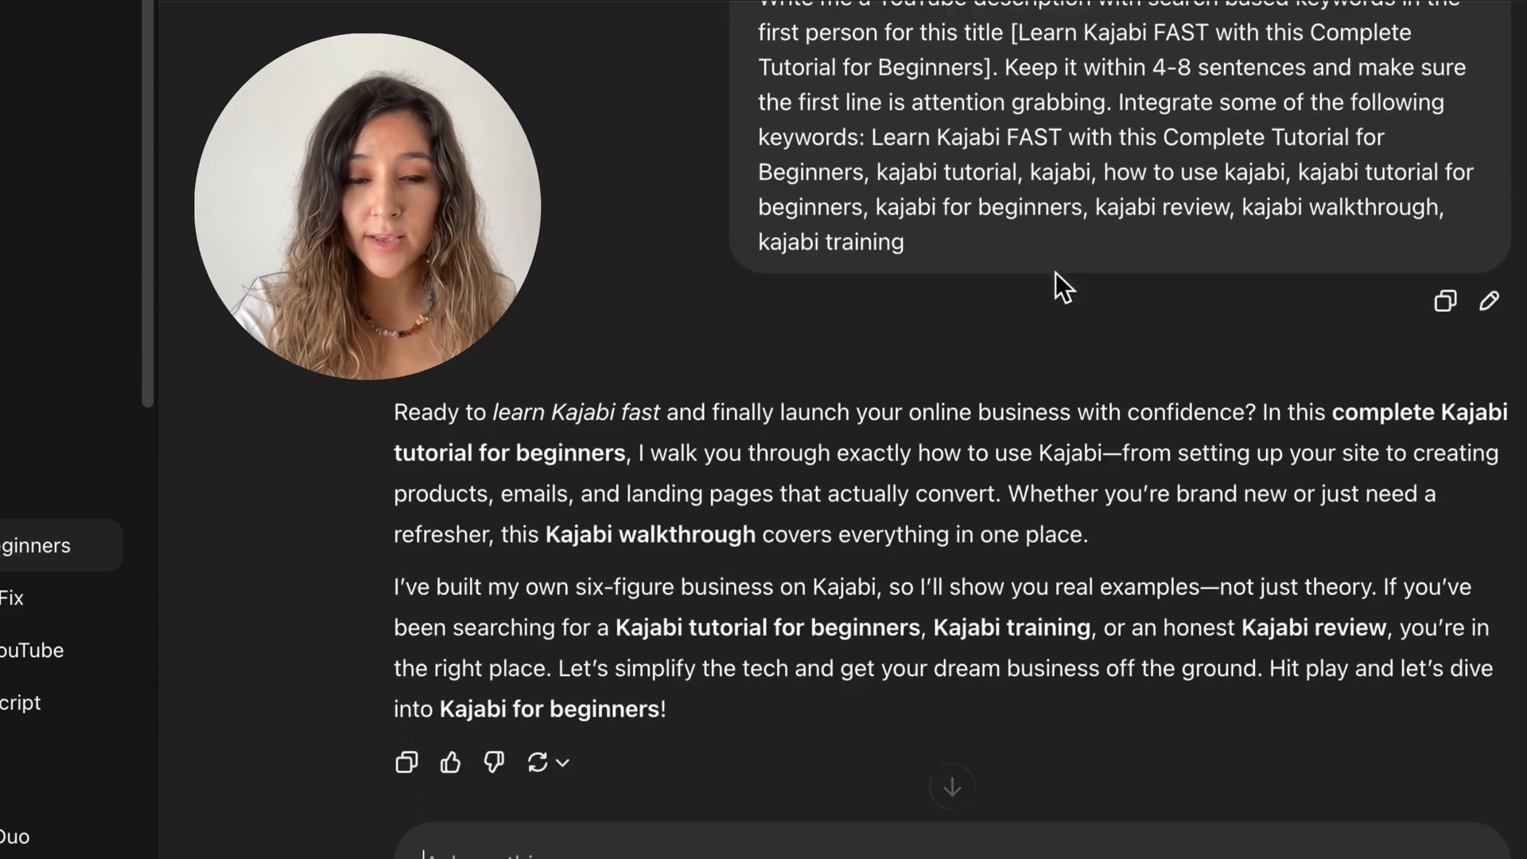
{"action": "left_click_drag", "start_coordinate": [683, 708], "coordinate": [380, 430]}
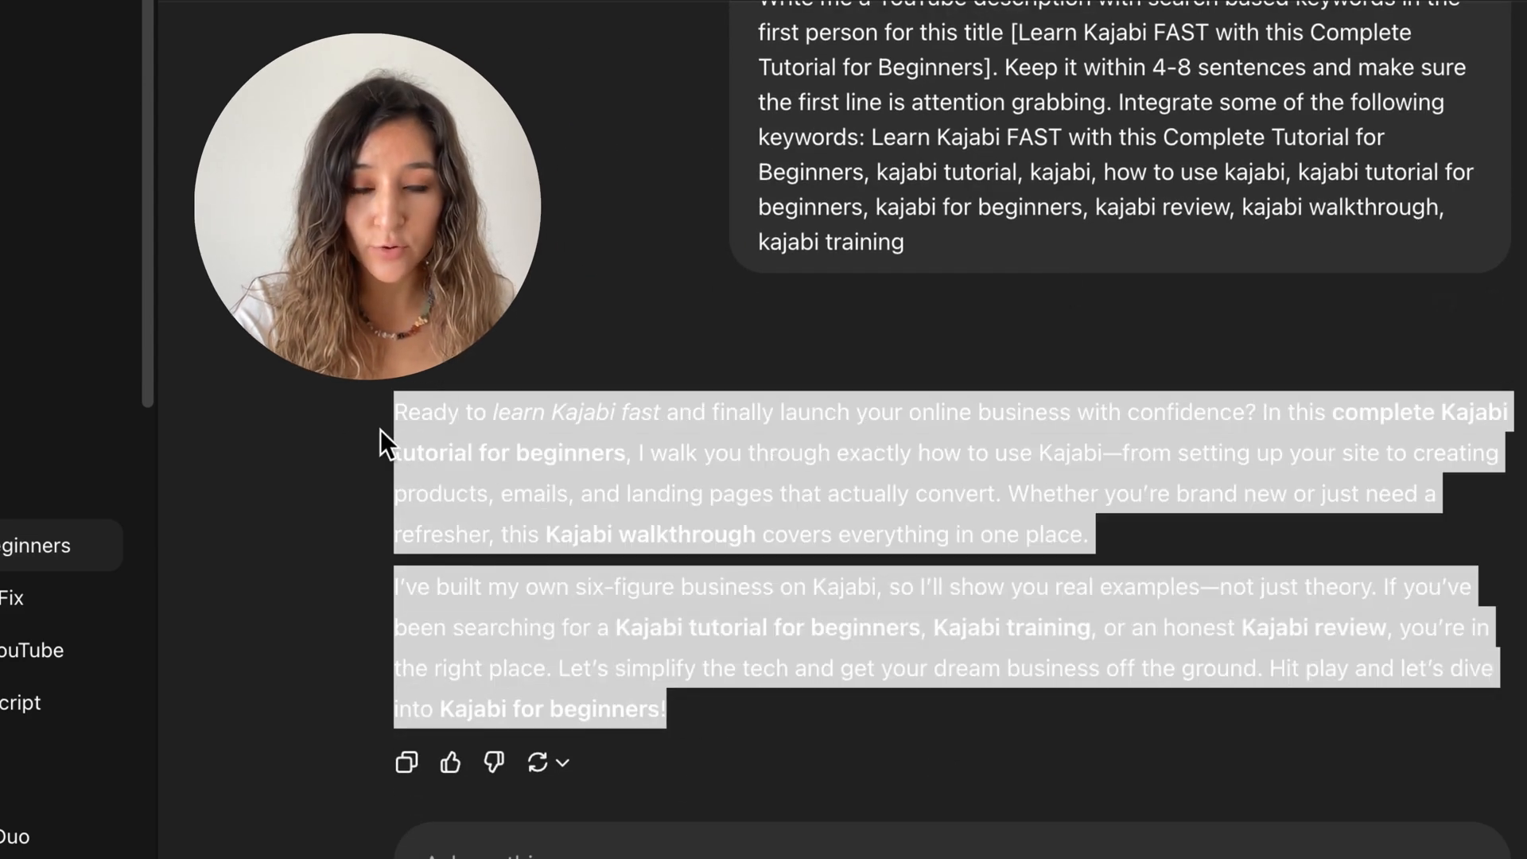
{"action": "left_click", "coordinate": [607, 294]}
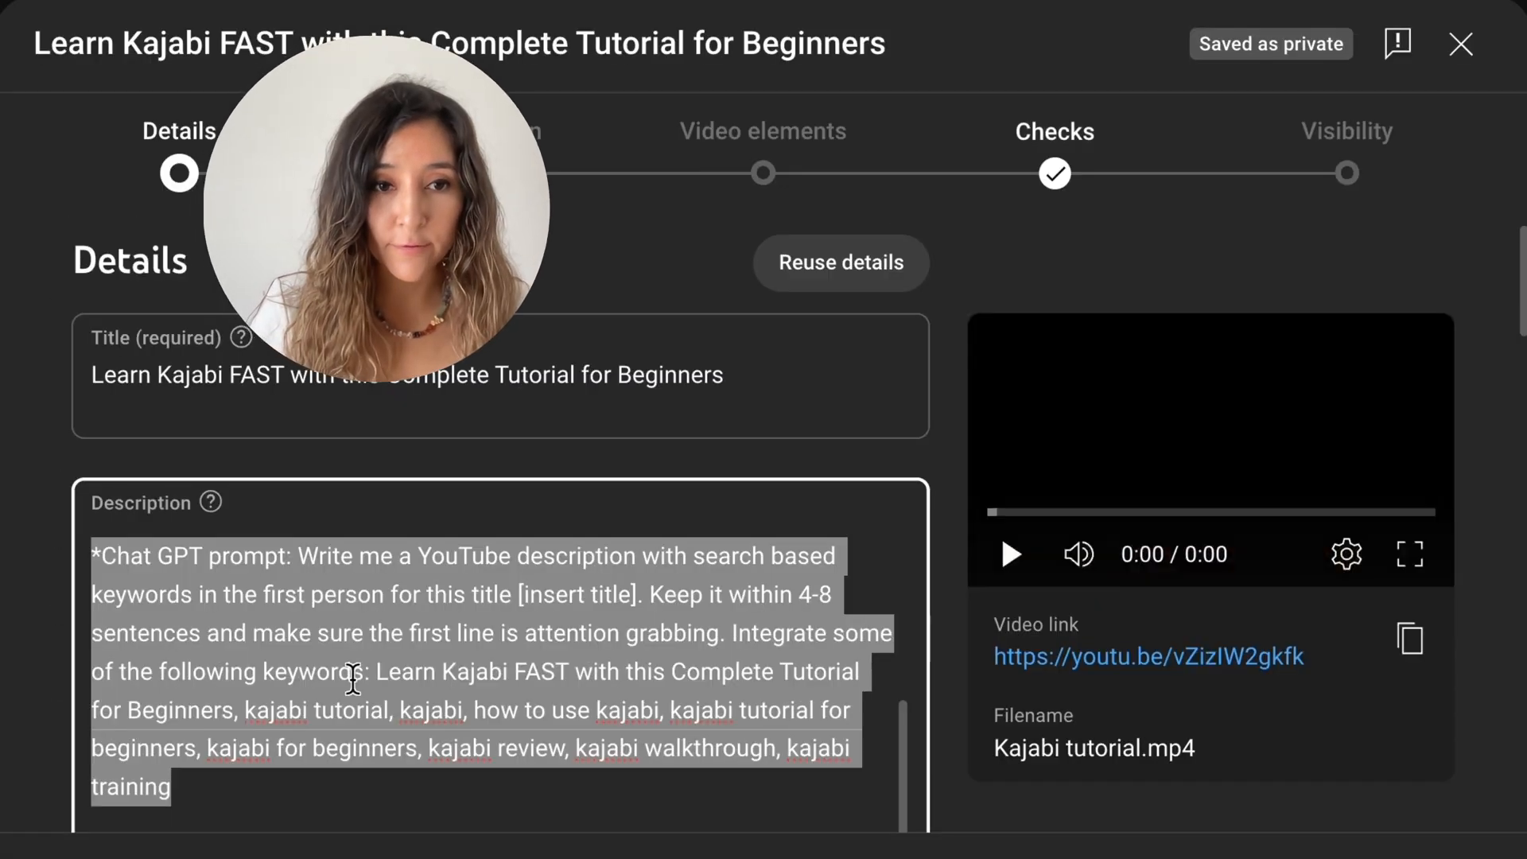
{"action": "key", "text": "ctrl+v"}
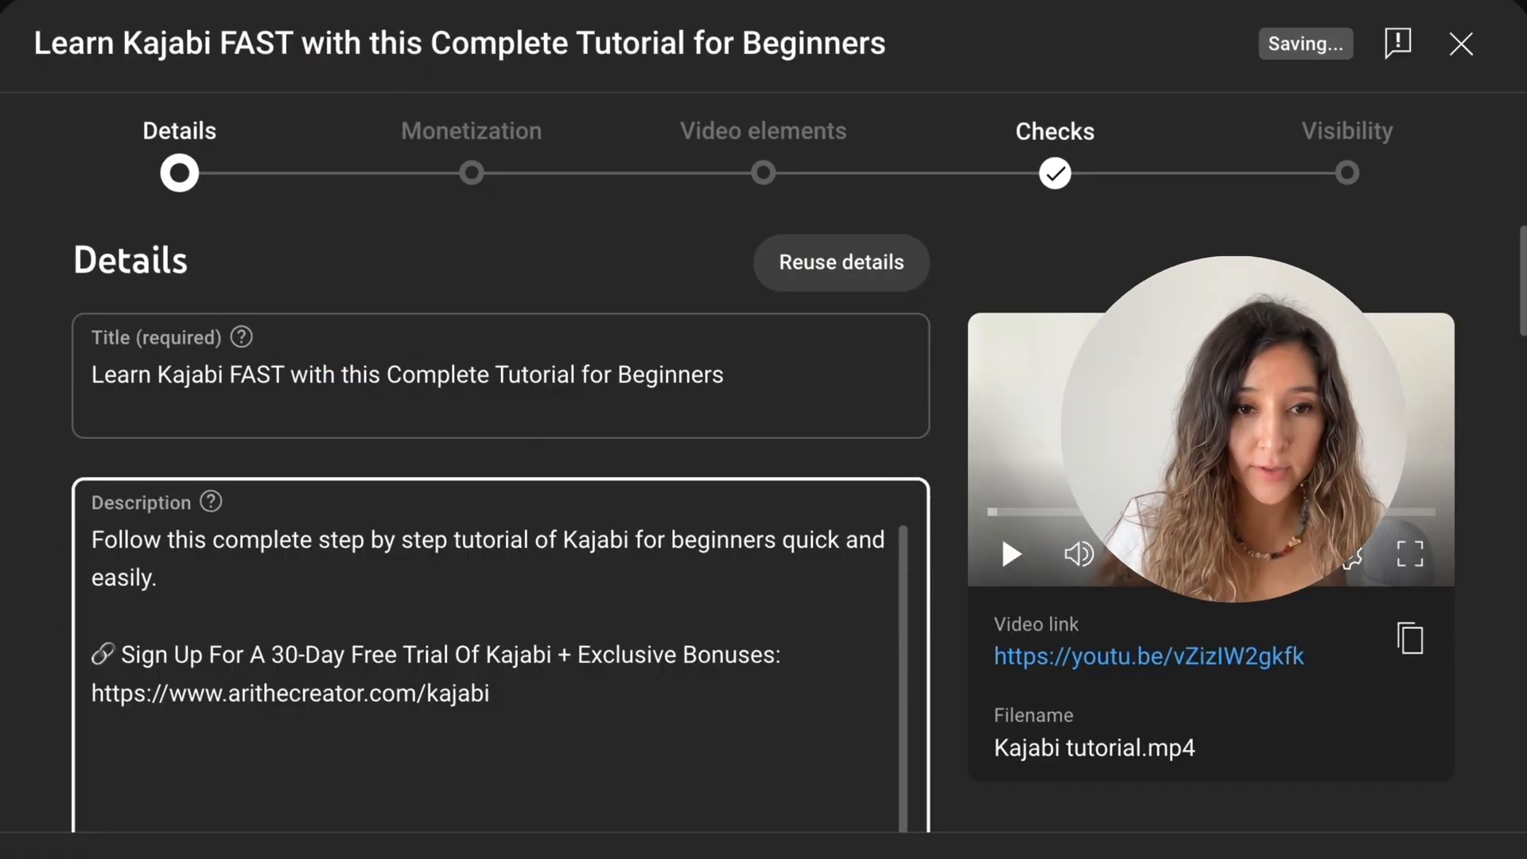
- Review the updated description from the free-trial link through the pasted paragraphs to the discount code, bootcamp and social media links
{"action": "scroll", "coordinate": [403, 692], "scroll_direction": "down", "scroll_amount": 3}
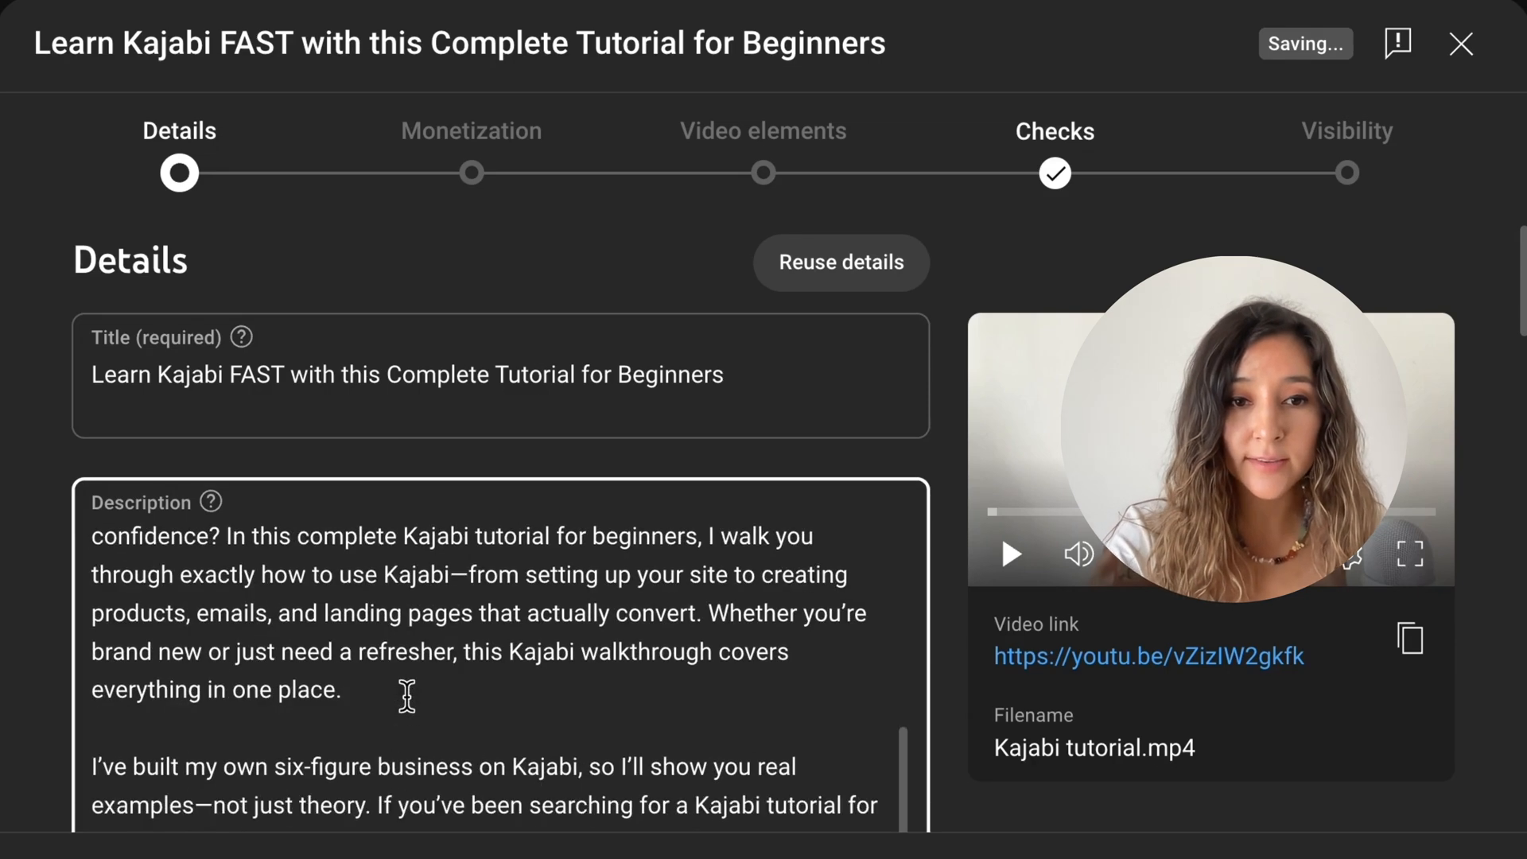
{"action": "scroll", "coordinate": [407, 696], "scroll_direction": "down", "scroll_amount": 4}
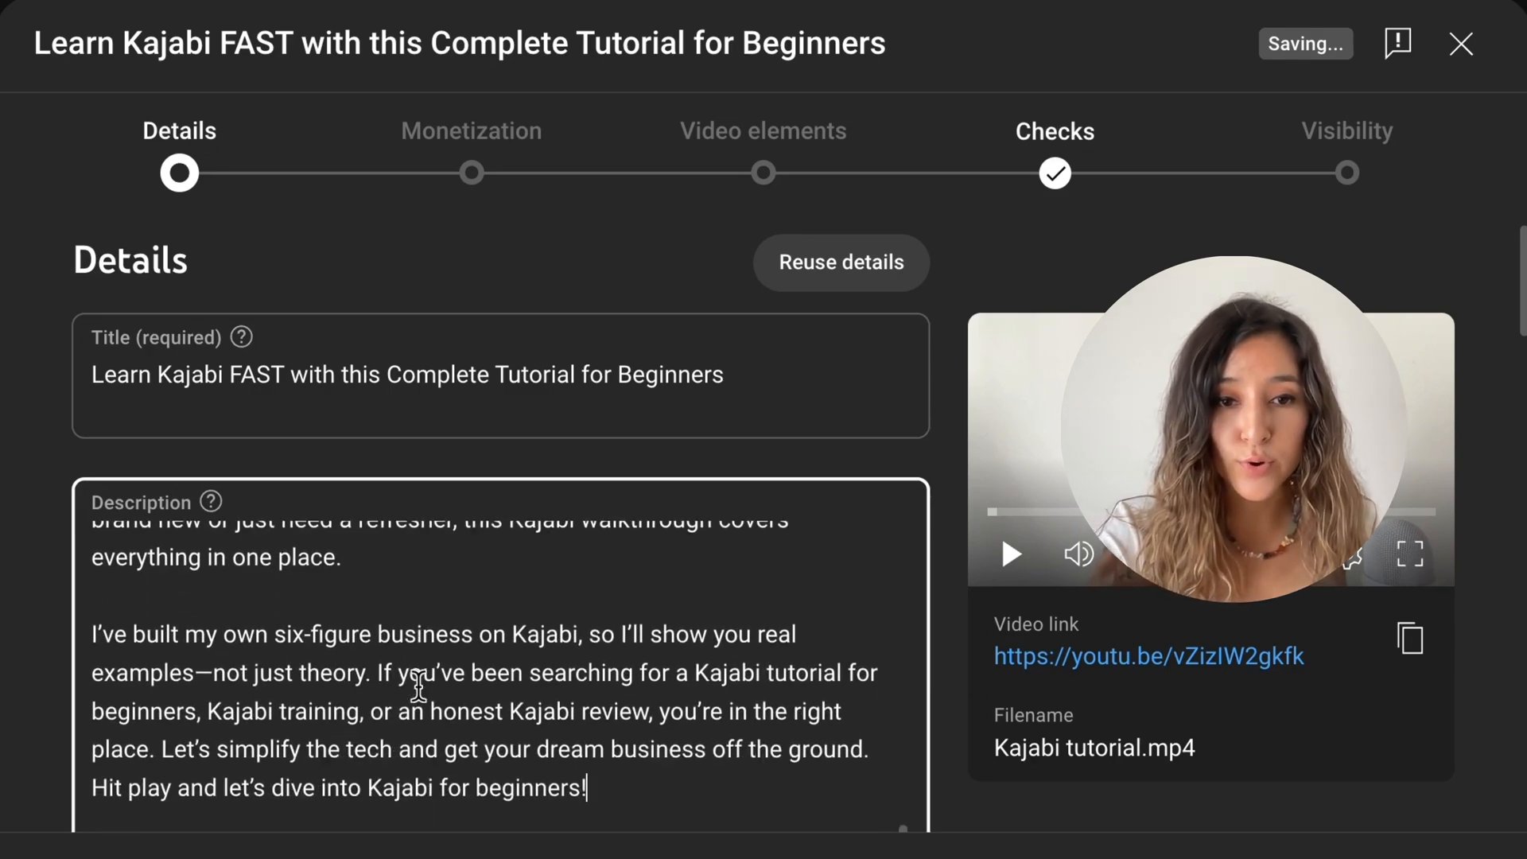
{"action": "scroll", "coordinate": [419, 685], "scroll_direction": "down", "scroll_amount": 1}
{"action": "scroll", "coordinate": [419, 686], "scroll_direction": "up", "scroll_amount": 7}
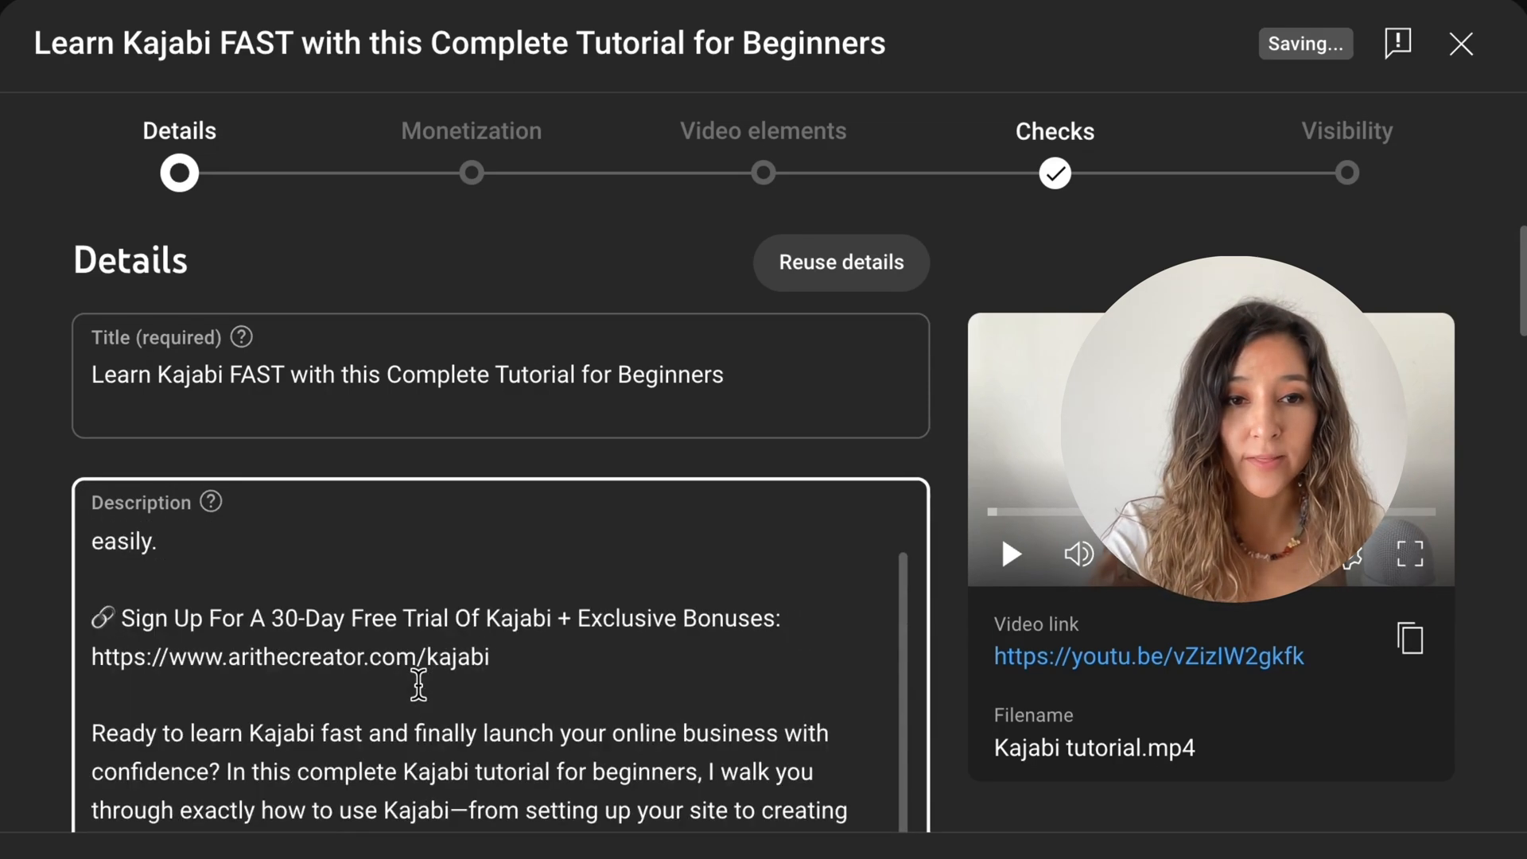
{"action": "scroll", "coordinate": [418, 685], "scroll_direction": "up", "scroll_amount": 1}
{"action": "scroll", "coordinate": [414, 676], "scroll_direction": "down", "scroll_amount": 3}
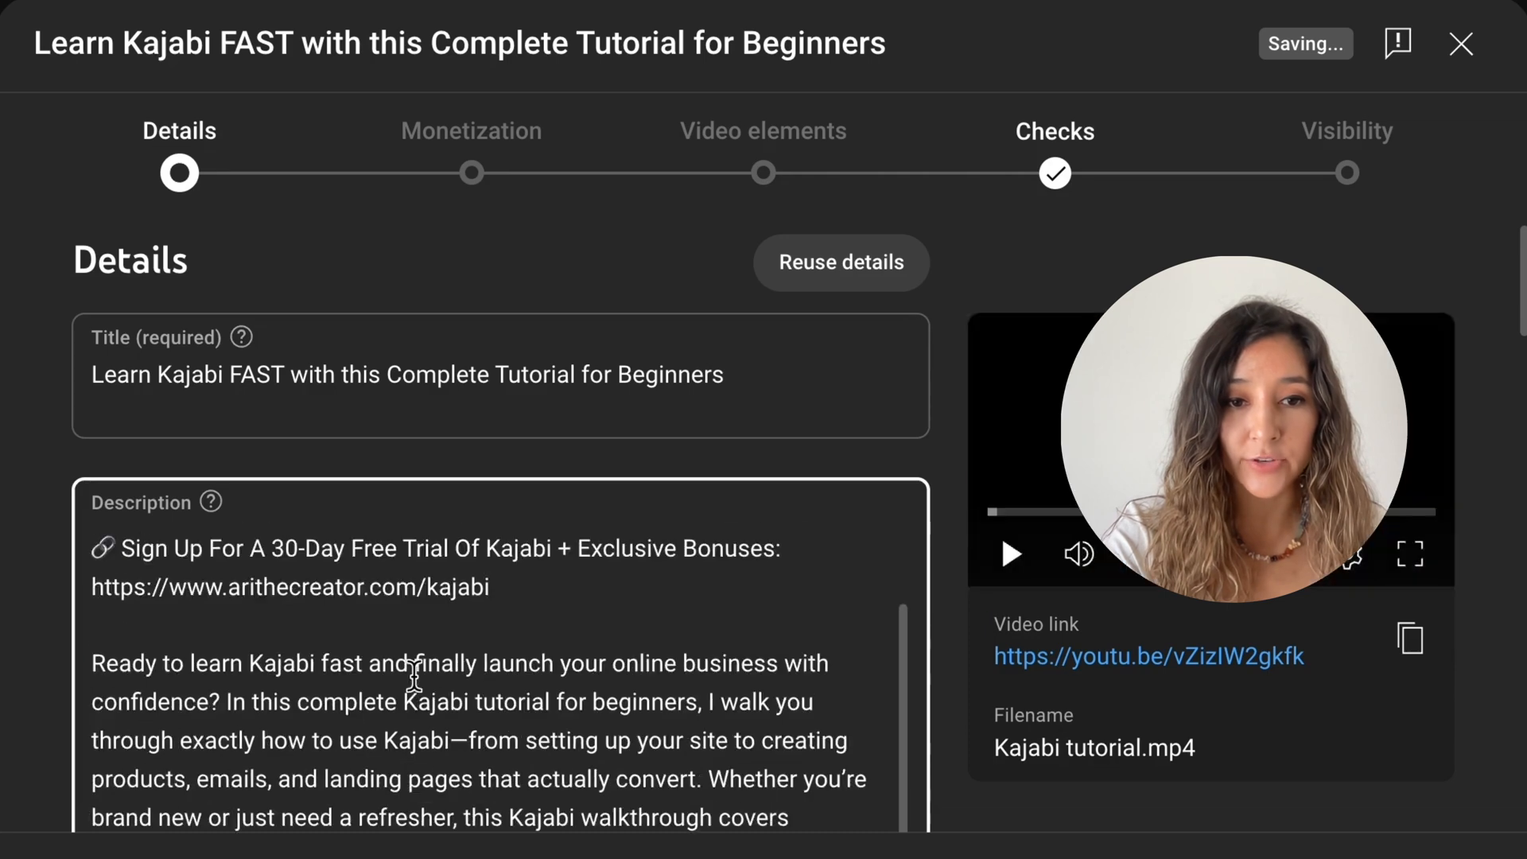
{"action": "scroll", "coordinate": [414, 676], "scroll_direction": "down", "scroll_amount": 10}
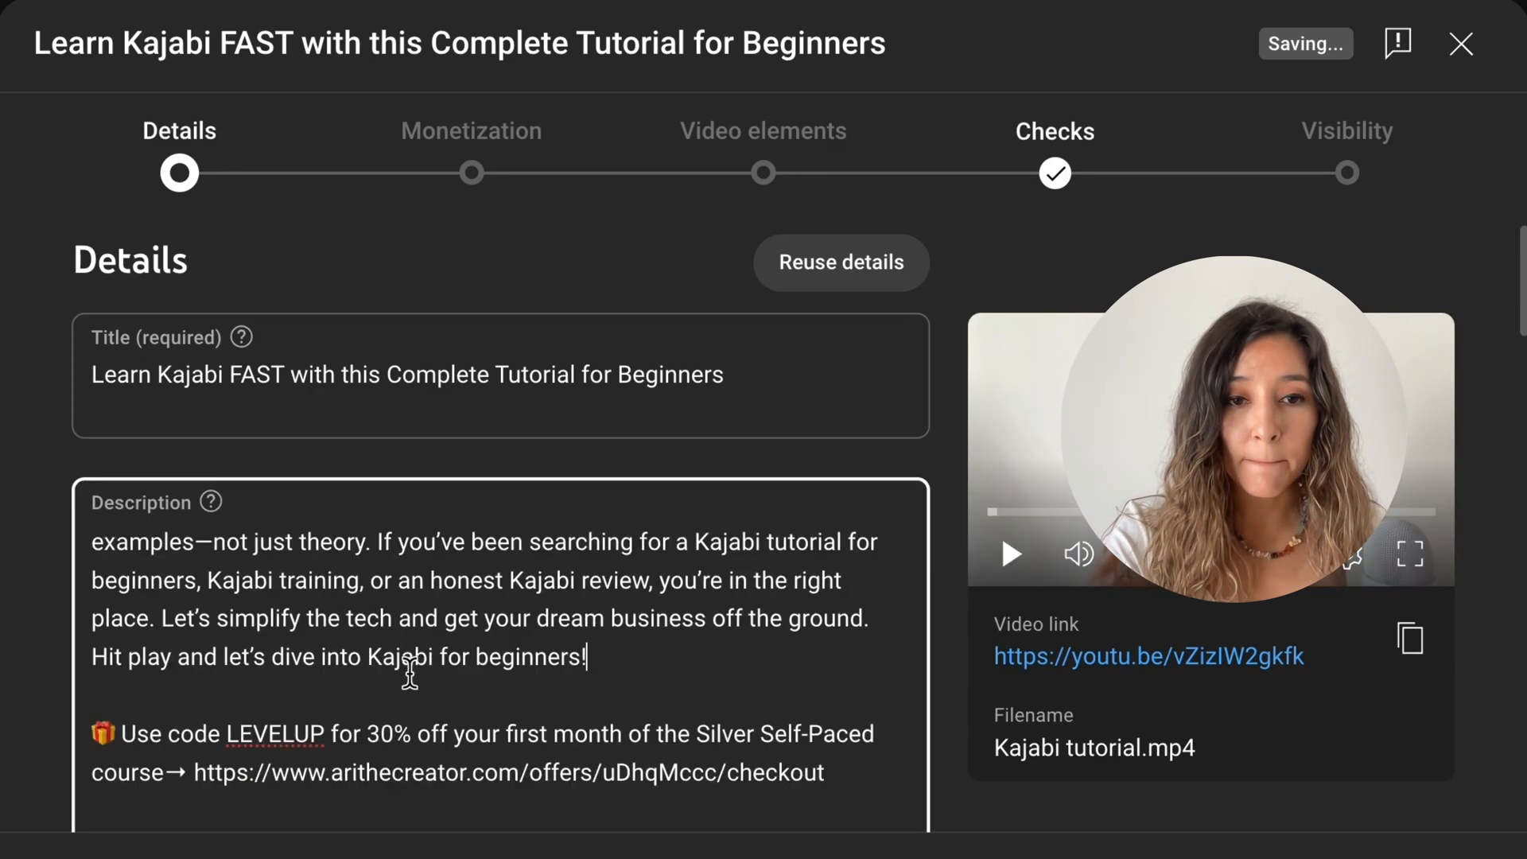
{"action": "left_click", "coordinate": [409, 699]}
{"action": "scroll", "coordinate": [588, 668], "scroll_direction": "down", "scroll_amount": 2}
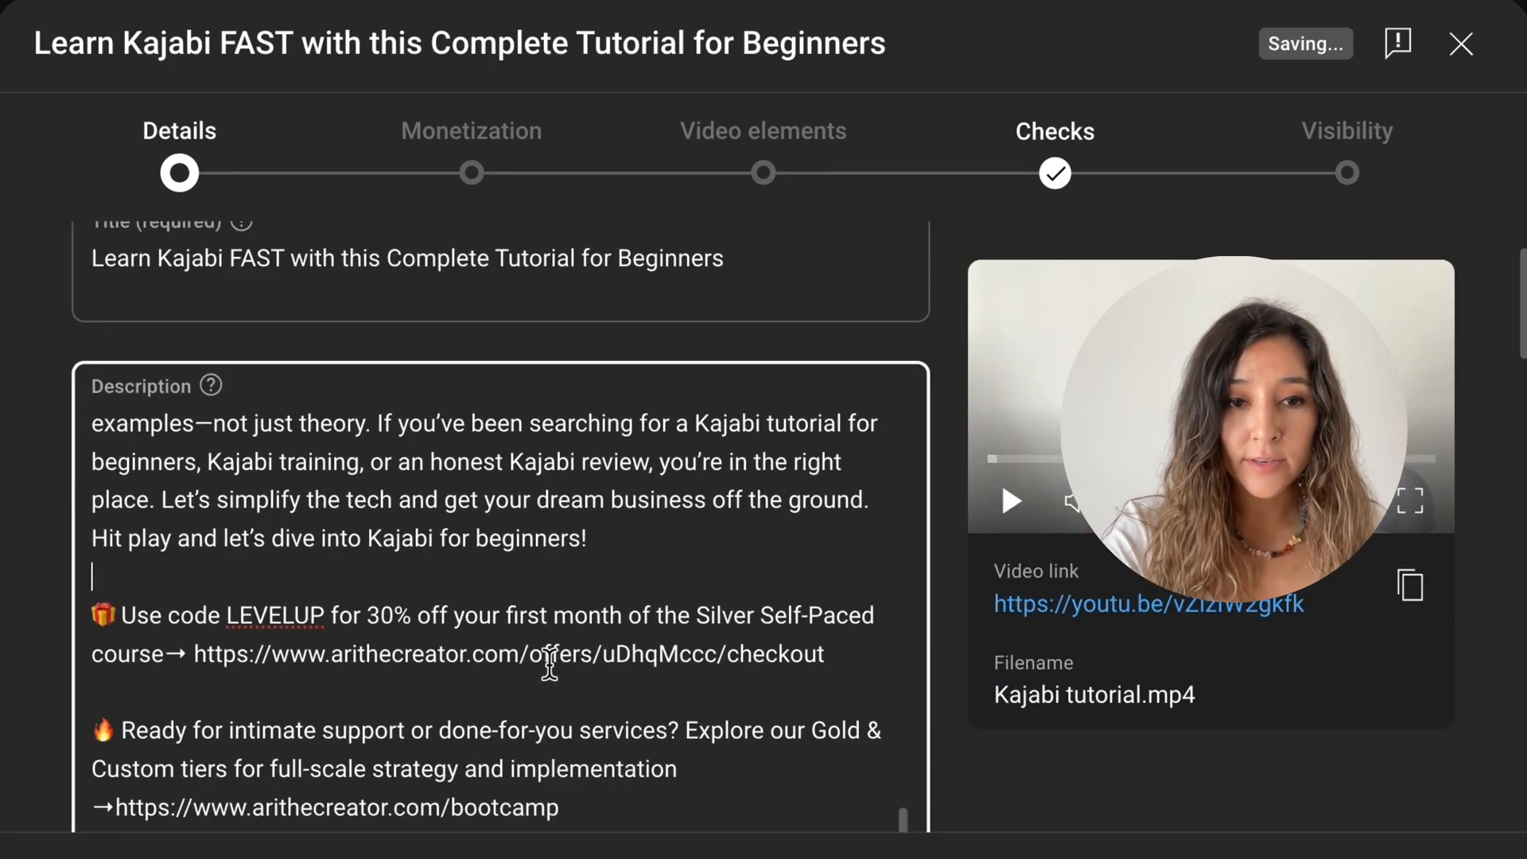
{"action": "scroll", "coordinate": [578, 660], "scroll_direction": "down", "scroll_amount": 1}
{"action": "scroll", "coordinate": [578, 659], "scroll_direction": "down", "scroll_amount": 1}
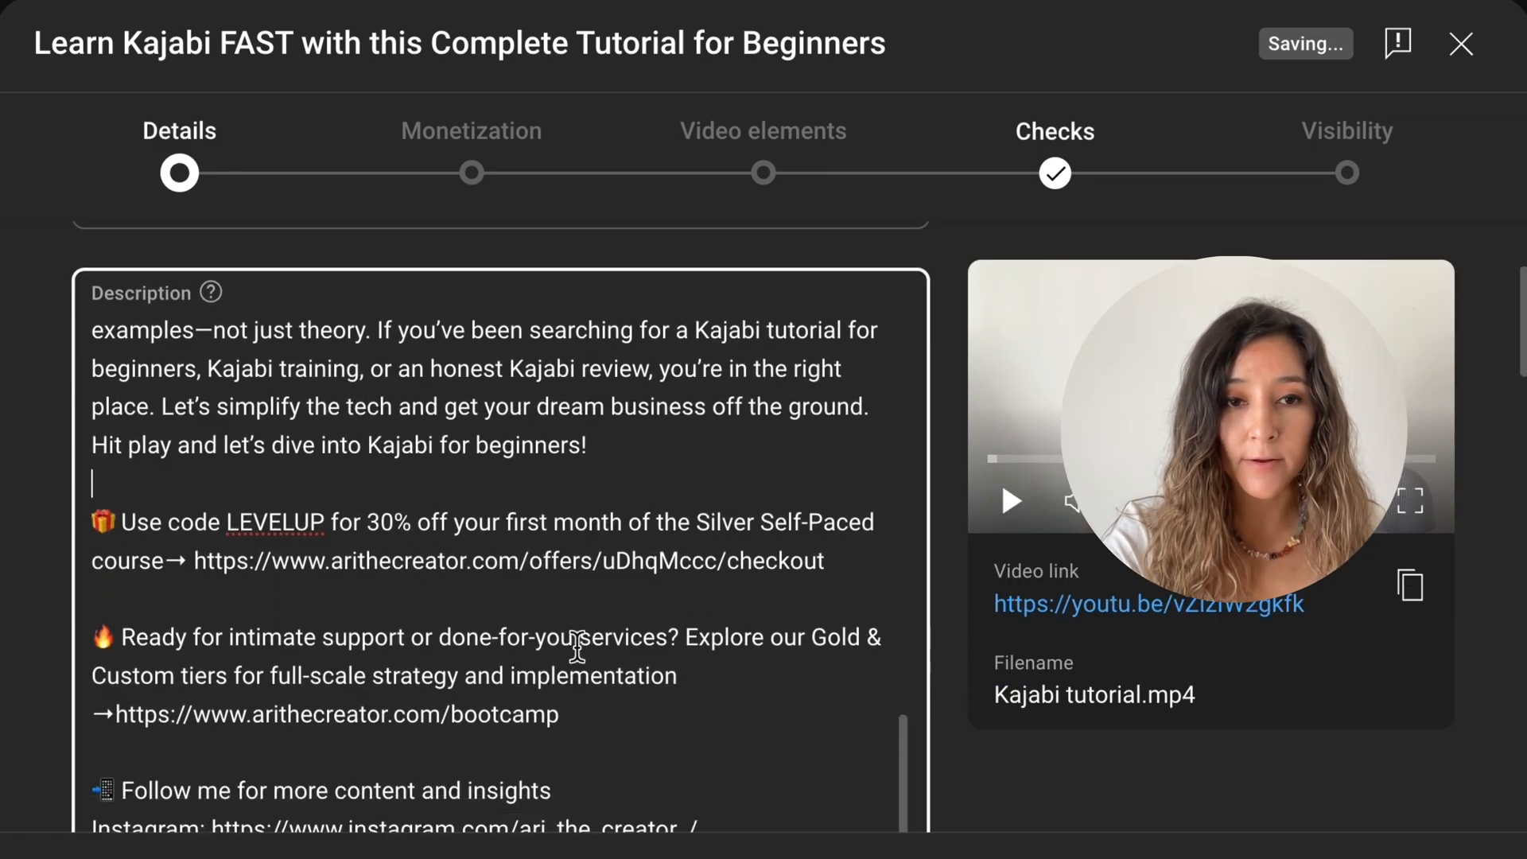
{"action": "scroll", "coordinate": [644, 689], "scroll_direction": "down", "scroll_amount": 1}
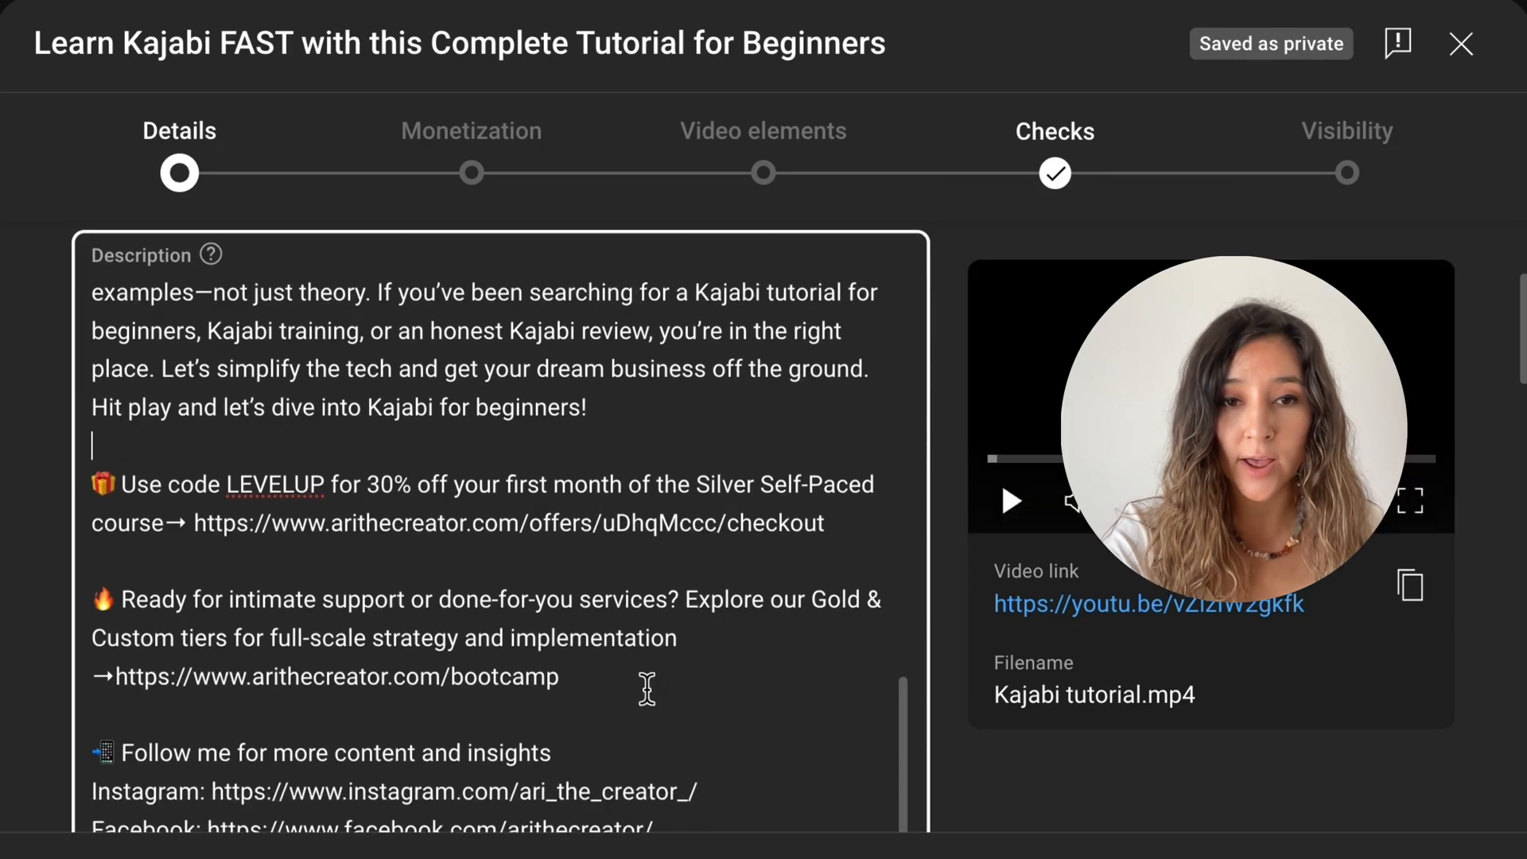
- Delete the "Creators For Change Philanthropy" entry with its link and spare blank lines from the video description
{"action": "scroll", "coordinate": [692, 642], "scroll_direction": "down", "scroll_amount": 4}
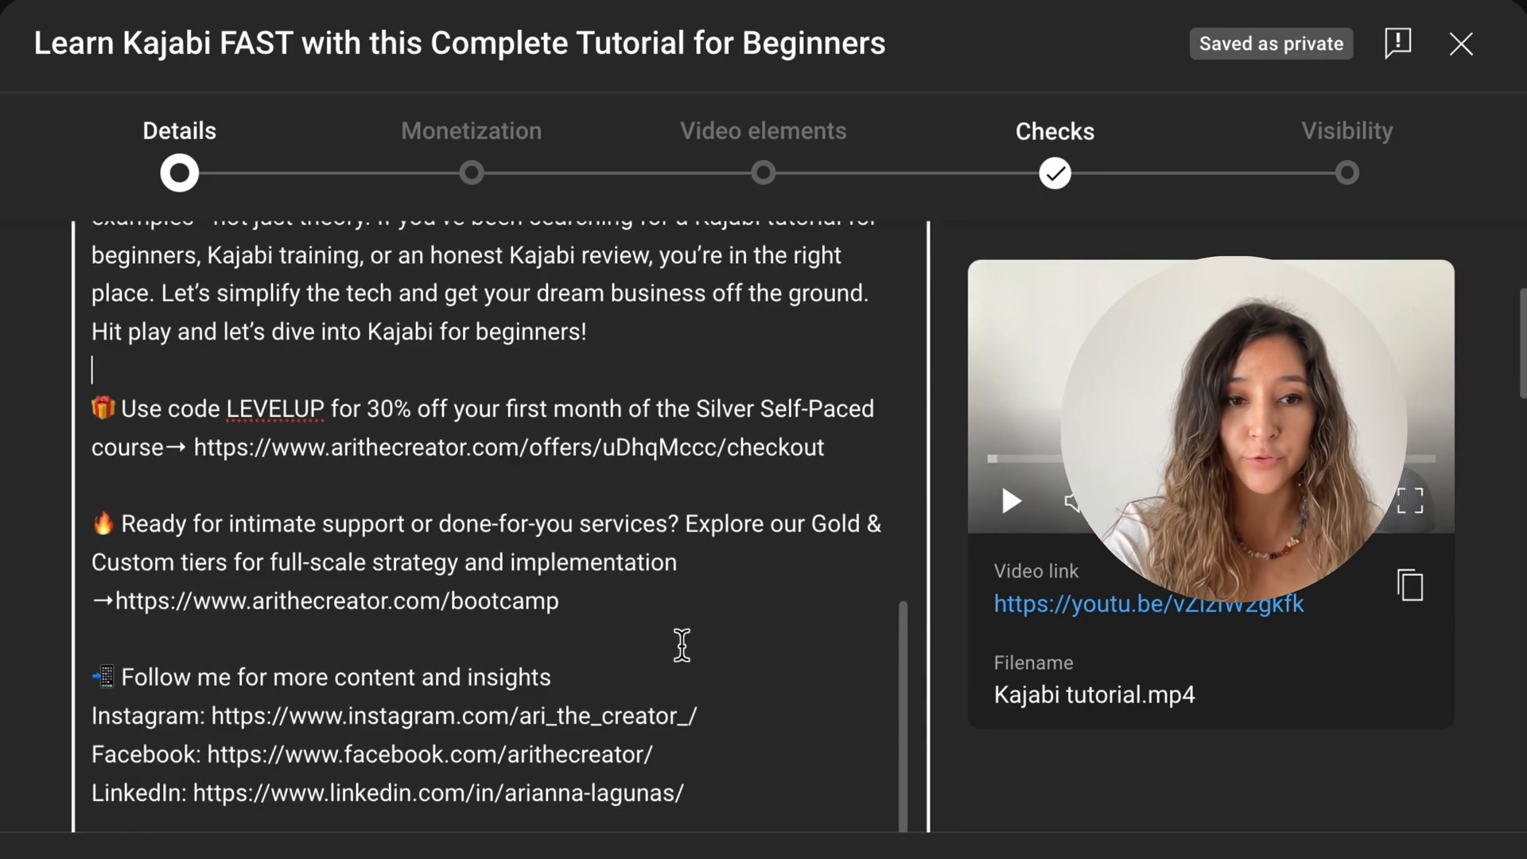
{"action": "scroll", "coordinate": [509, 720], "scroll_direction": "down", "scroll_amount": 5}
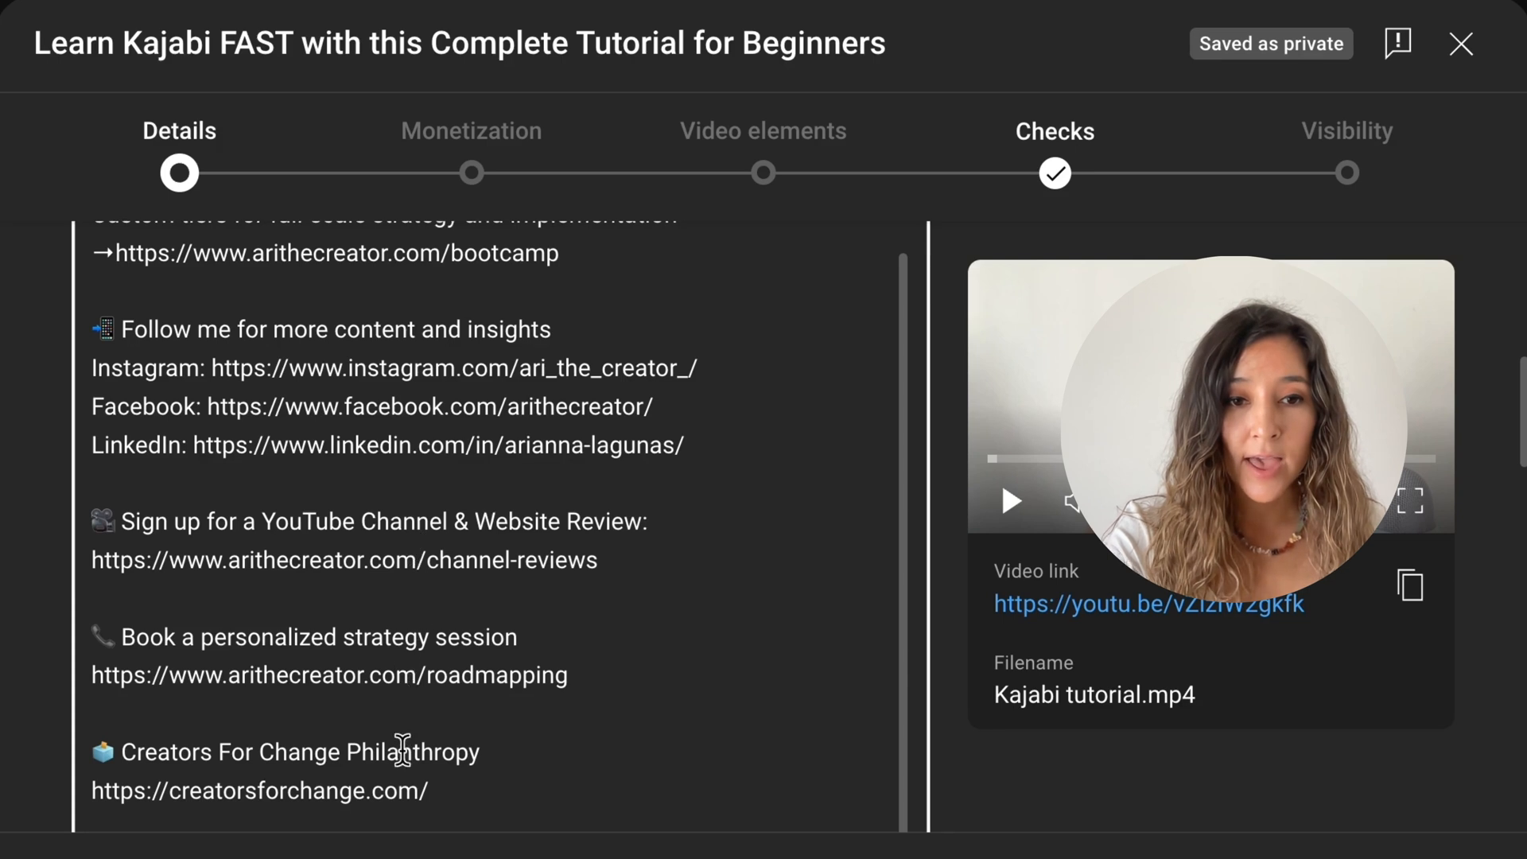
{"action": "scroll", "coordinate": [467, 712], "scroll_direction": "down", "scroll_amount": 2}
{"action": "scroll", "coordinate": [467, 715], "scroll_direction": "down", "scroll_amount": 4}
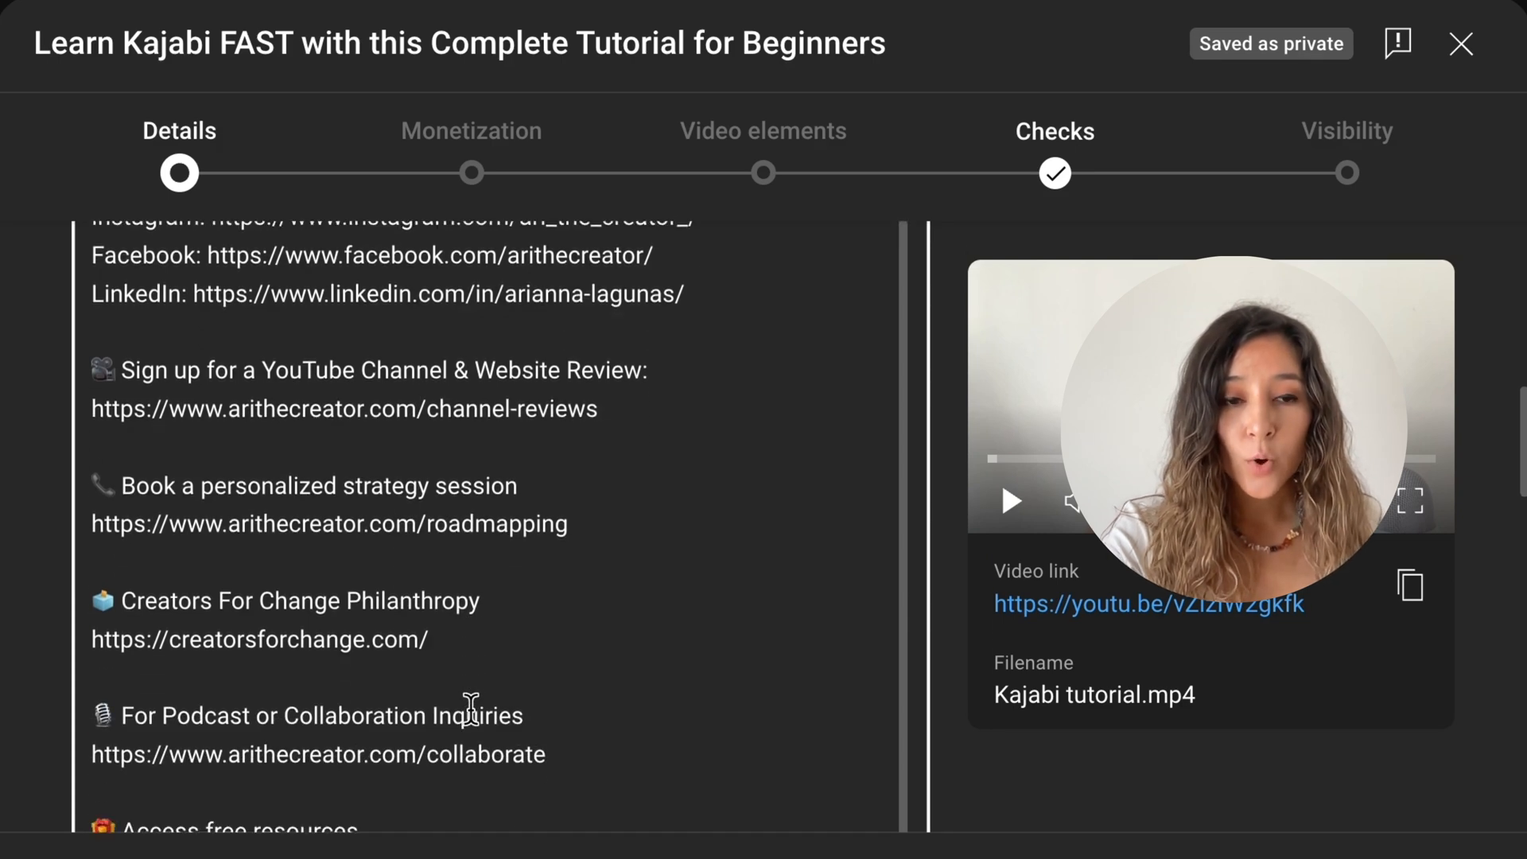
{"action": "scroll", "coordinate": [473, 706], "scroll_direction": "down", "scroll_amount": 1}
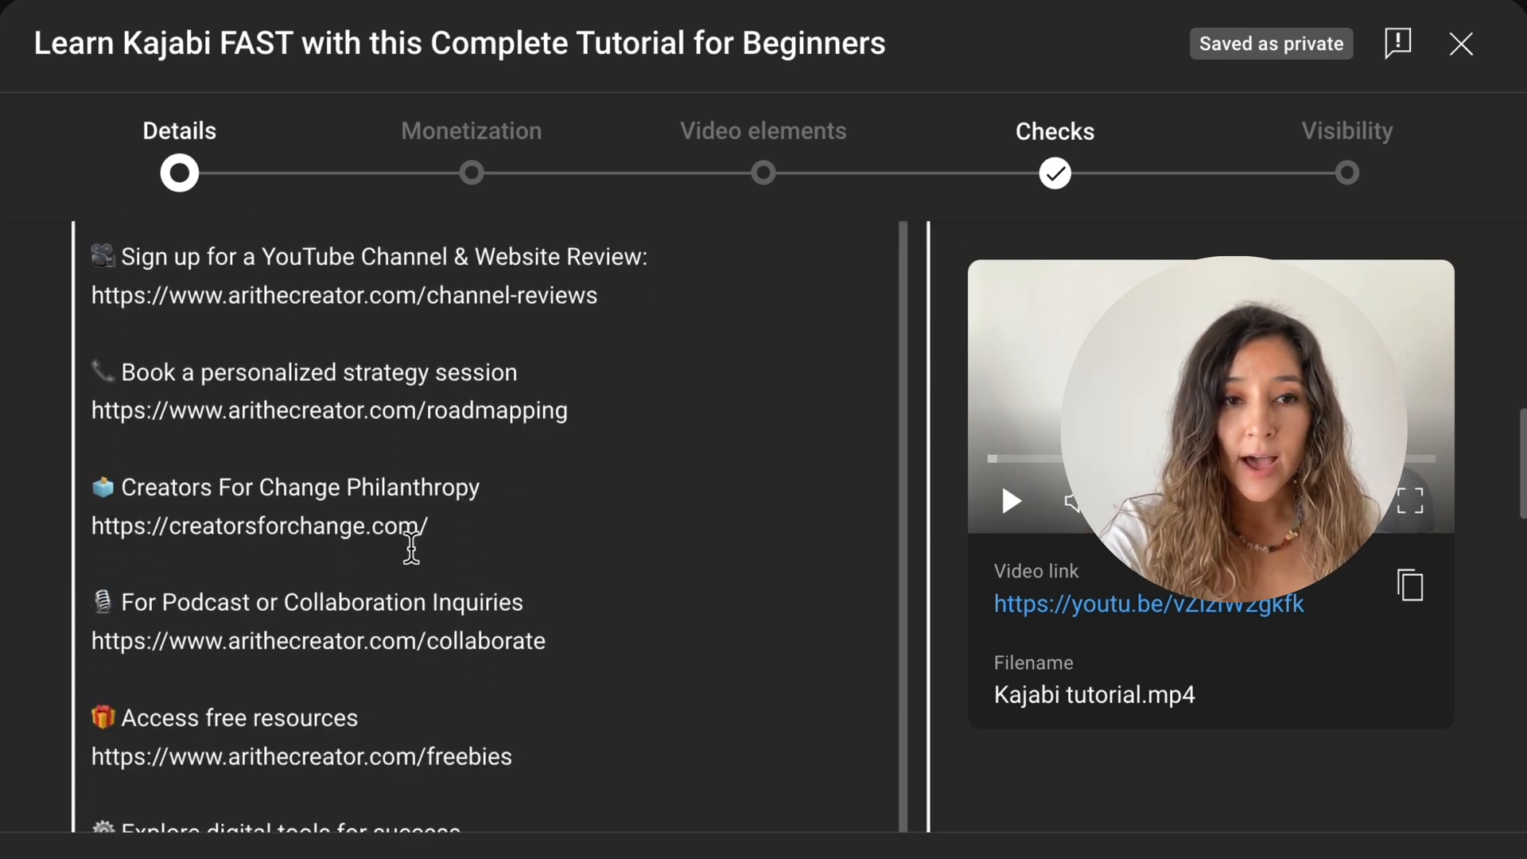
{"action": "left_click_drag", "start_coordinate": [446, 526], "coordinate": [93, 487]}
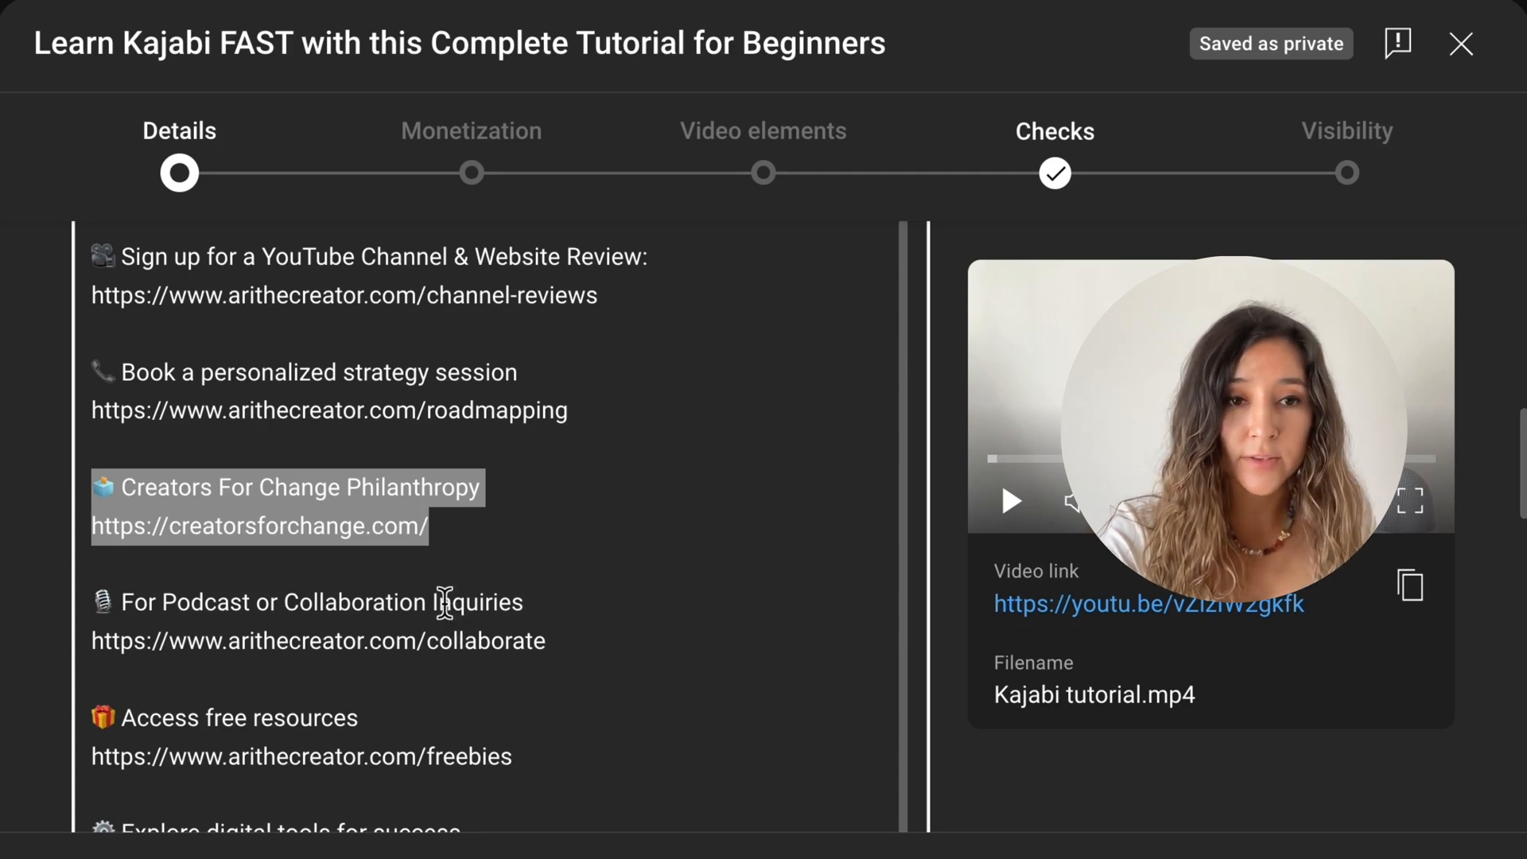
{"action": "key", "text": "BackSpace"}
{"action": "key", "text": "BackSpace"}
{"action": "key", "text": "BackSpace"}
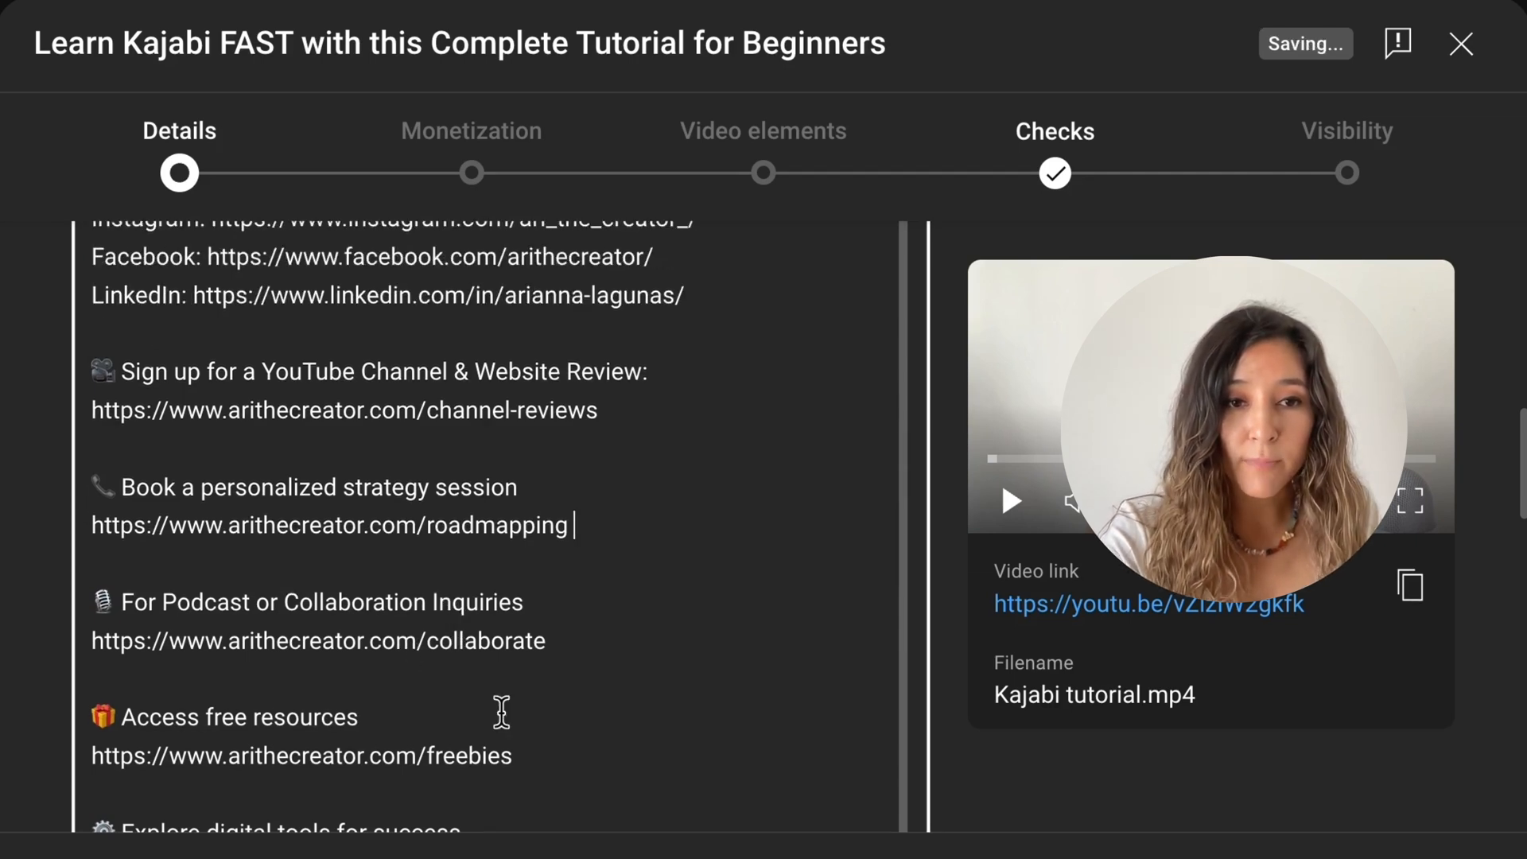
- Delete the "Access free resources" and "Explore digital tools for success" entries with their links from the description
{"action": "scroll", "coordinate": [470, 709], "scroll_direction": "down", "scroll_amount": 4}
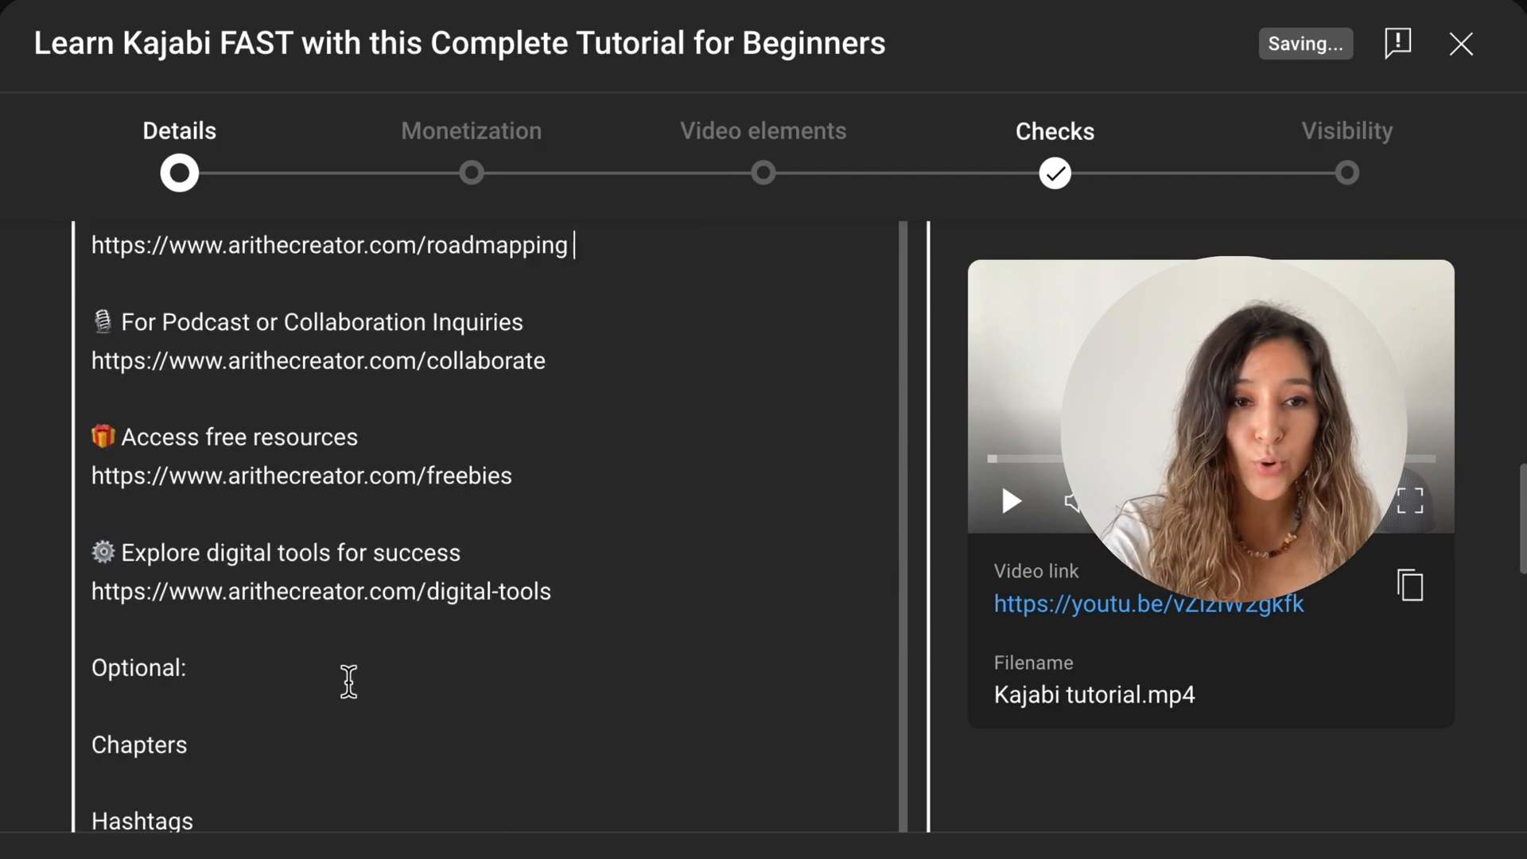
{"action": "scroll", "coordinate": [313, 680], "scroll_direction": "up", "scroll_amount": 2}
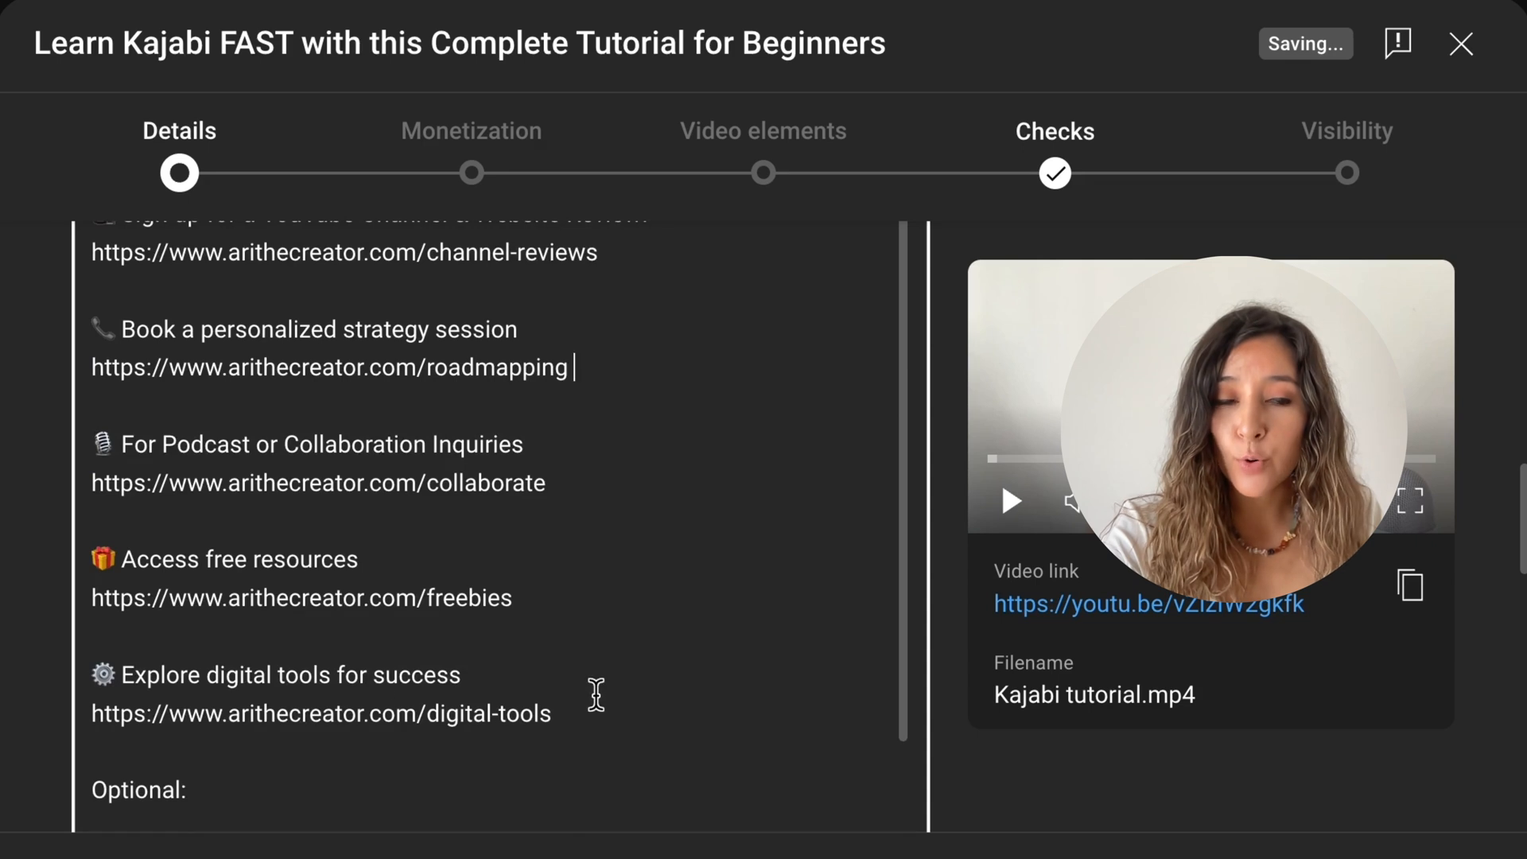
{"action": "scroll", "coordinate": [429, 614], "scroll_direction": "up", "scroll_amount": 1}
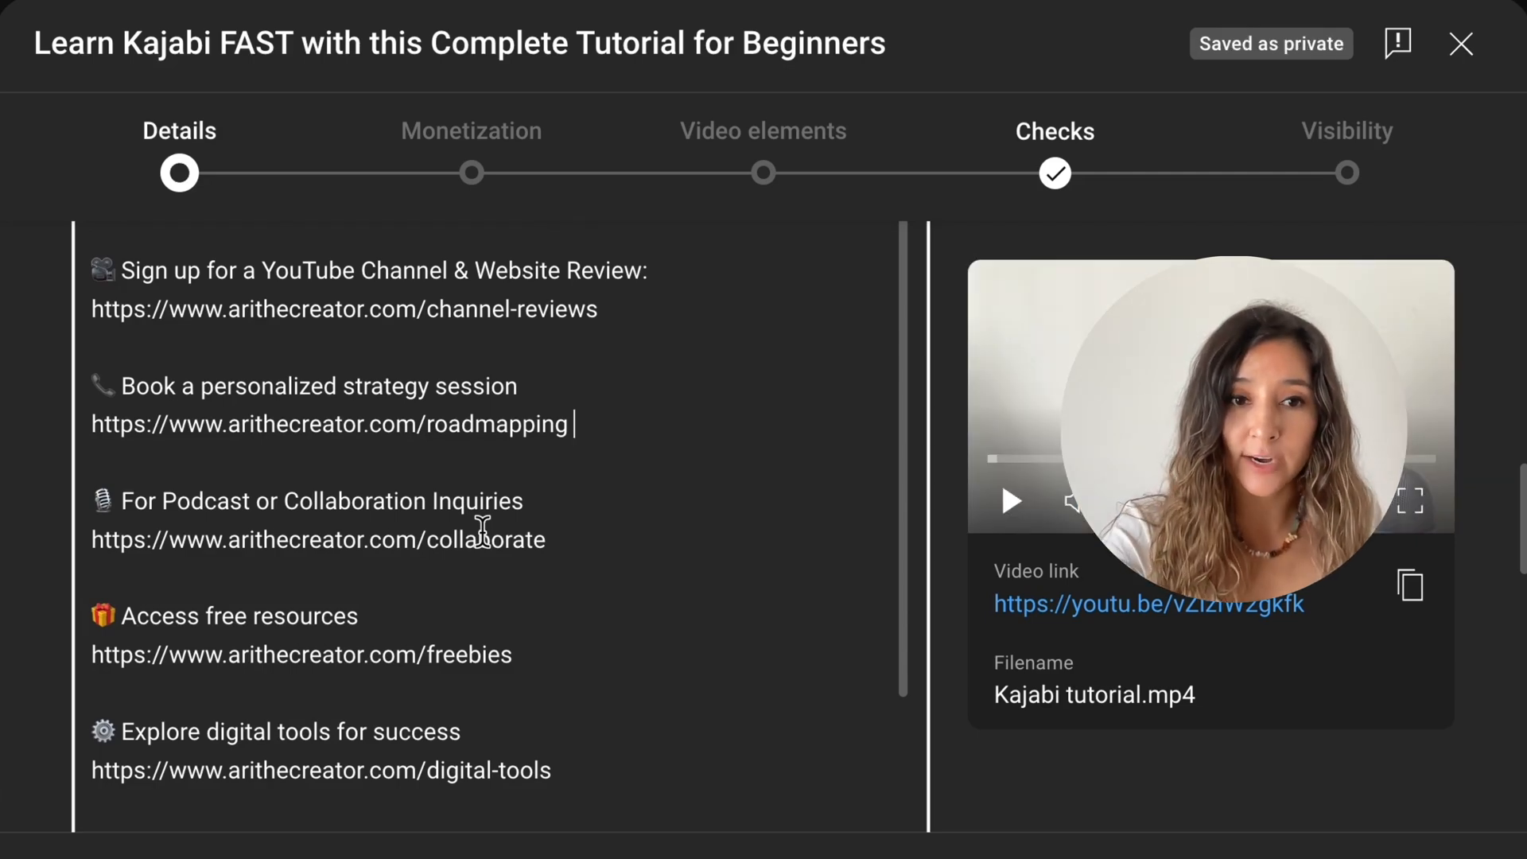
{"action": "left_click_drag", "start_coordinate": [565, 791], "coordinate": [249, 732]}
{"action": "left_click", "coordinate": [578, 651]}
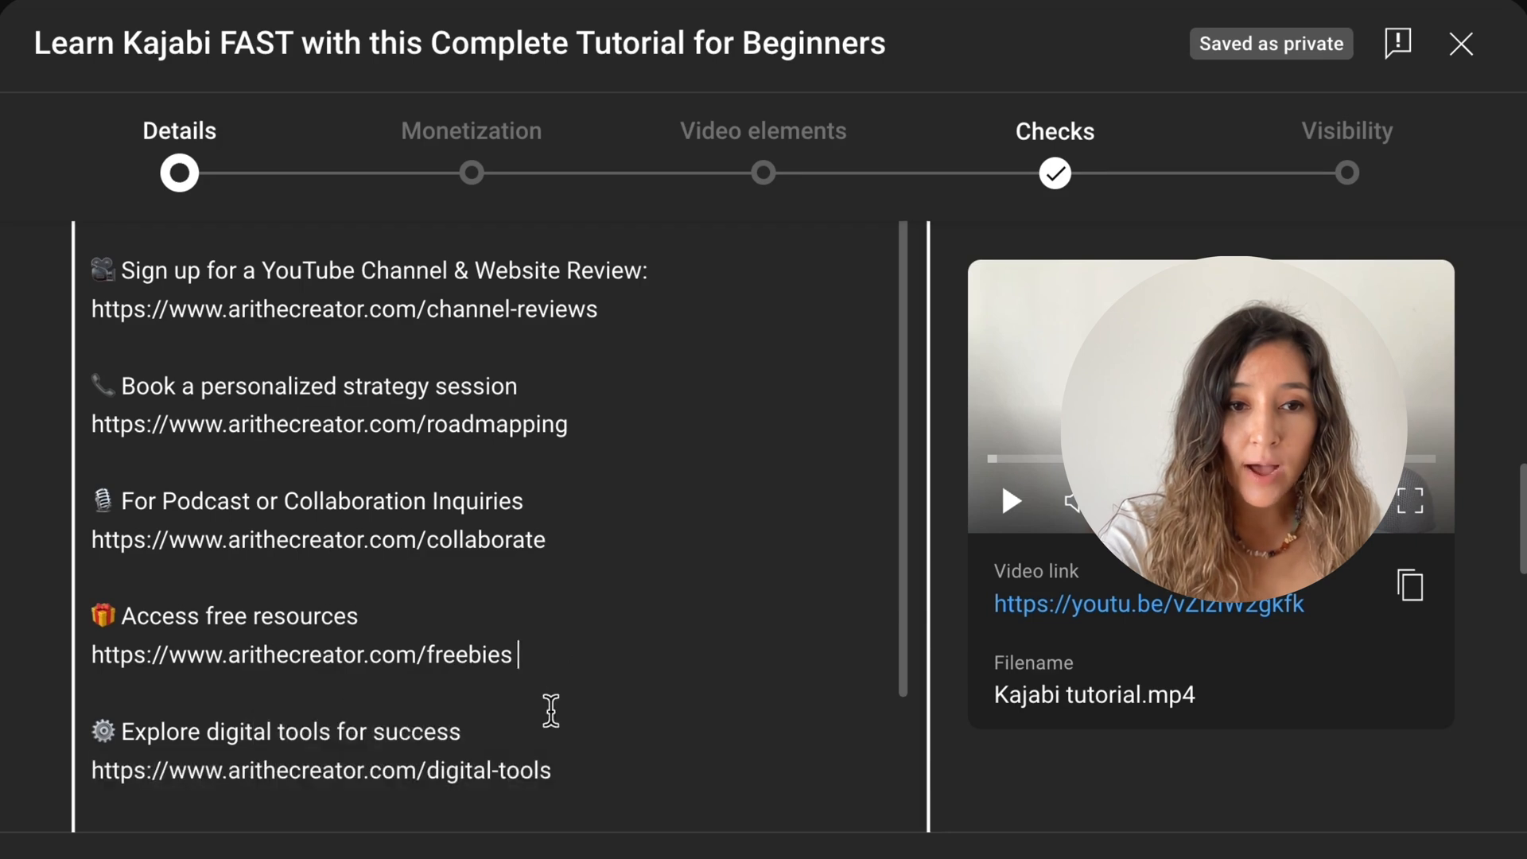
{"action": "left_click_drag", "start_coordinate": [552, 770], "coordinate": [97, 623]}
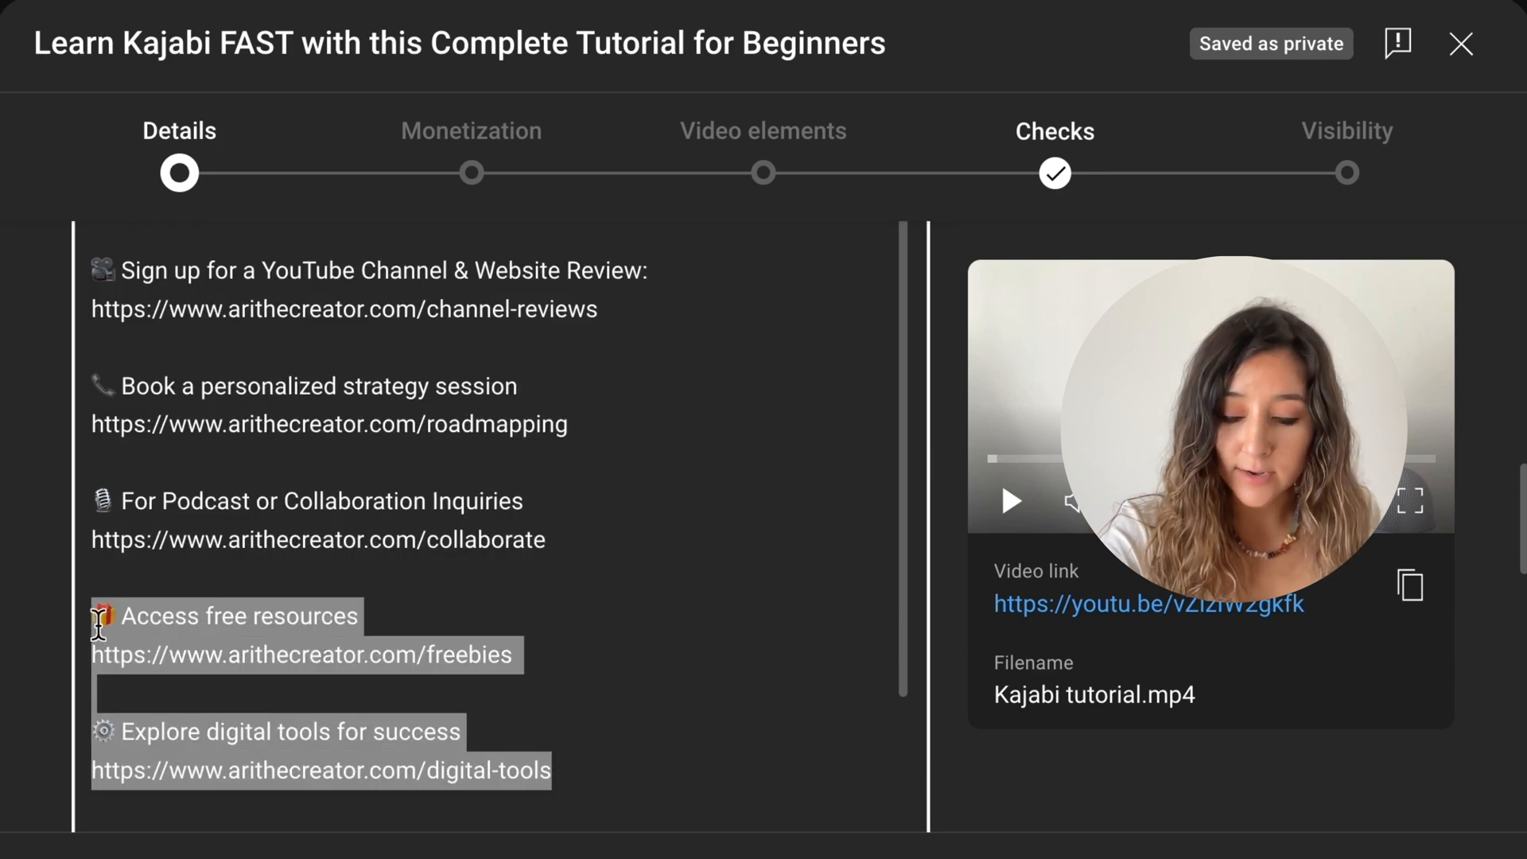
{"action": "key", "text": "BackSpace"}
{"action": "key", "text": "BackSpace"}
{"action": "key", "text": "BackSpace"}
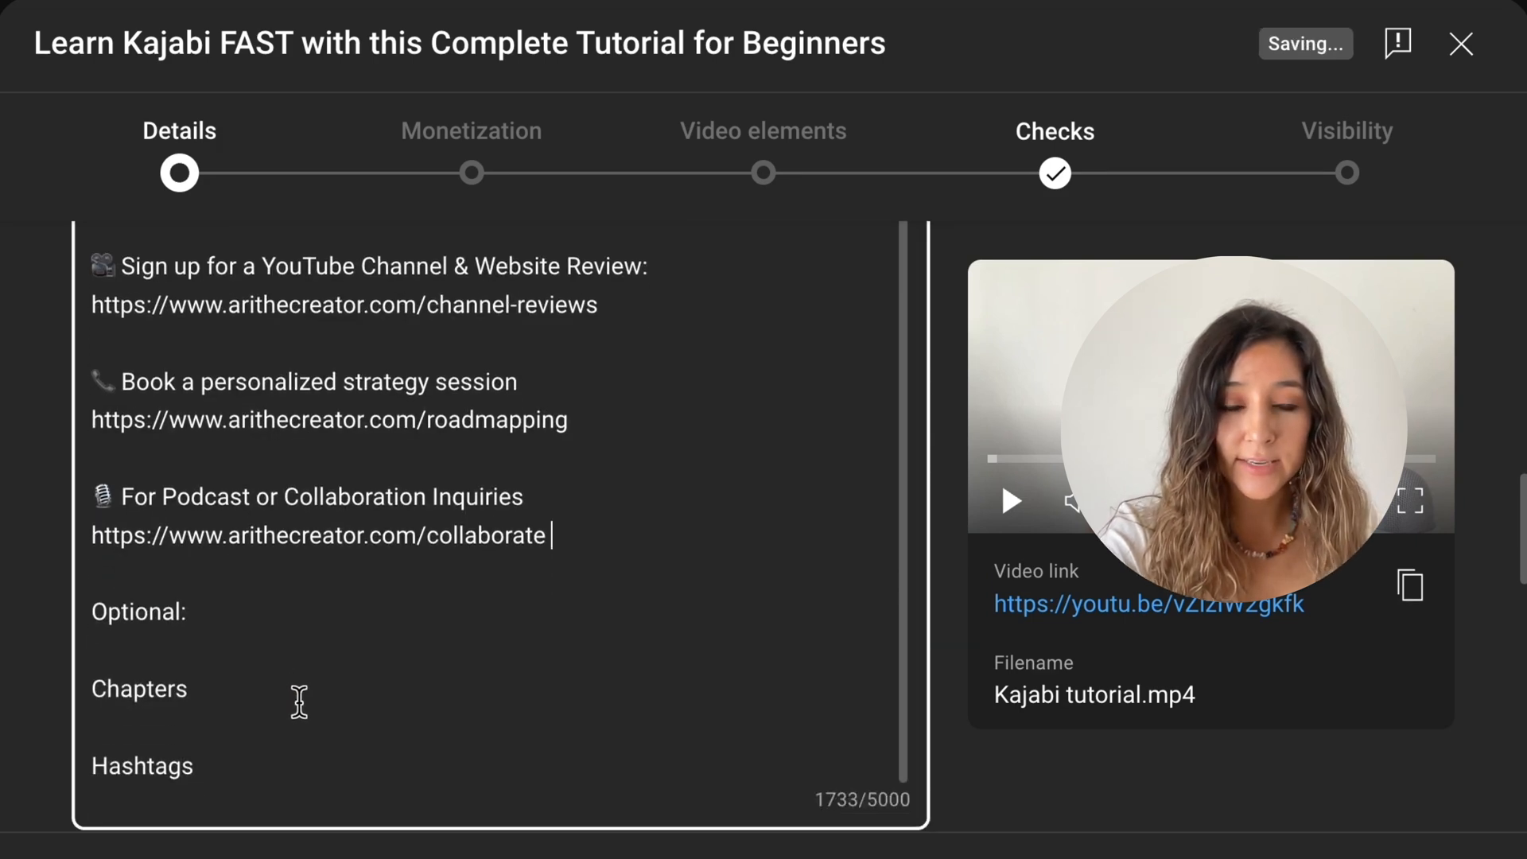
{"action": "scroll", "coordinate": [299, 702], "scroll_direction": "down", "scroll_amount": 1}
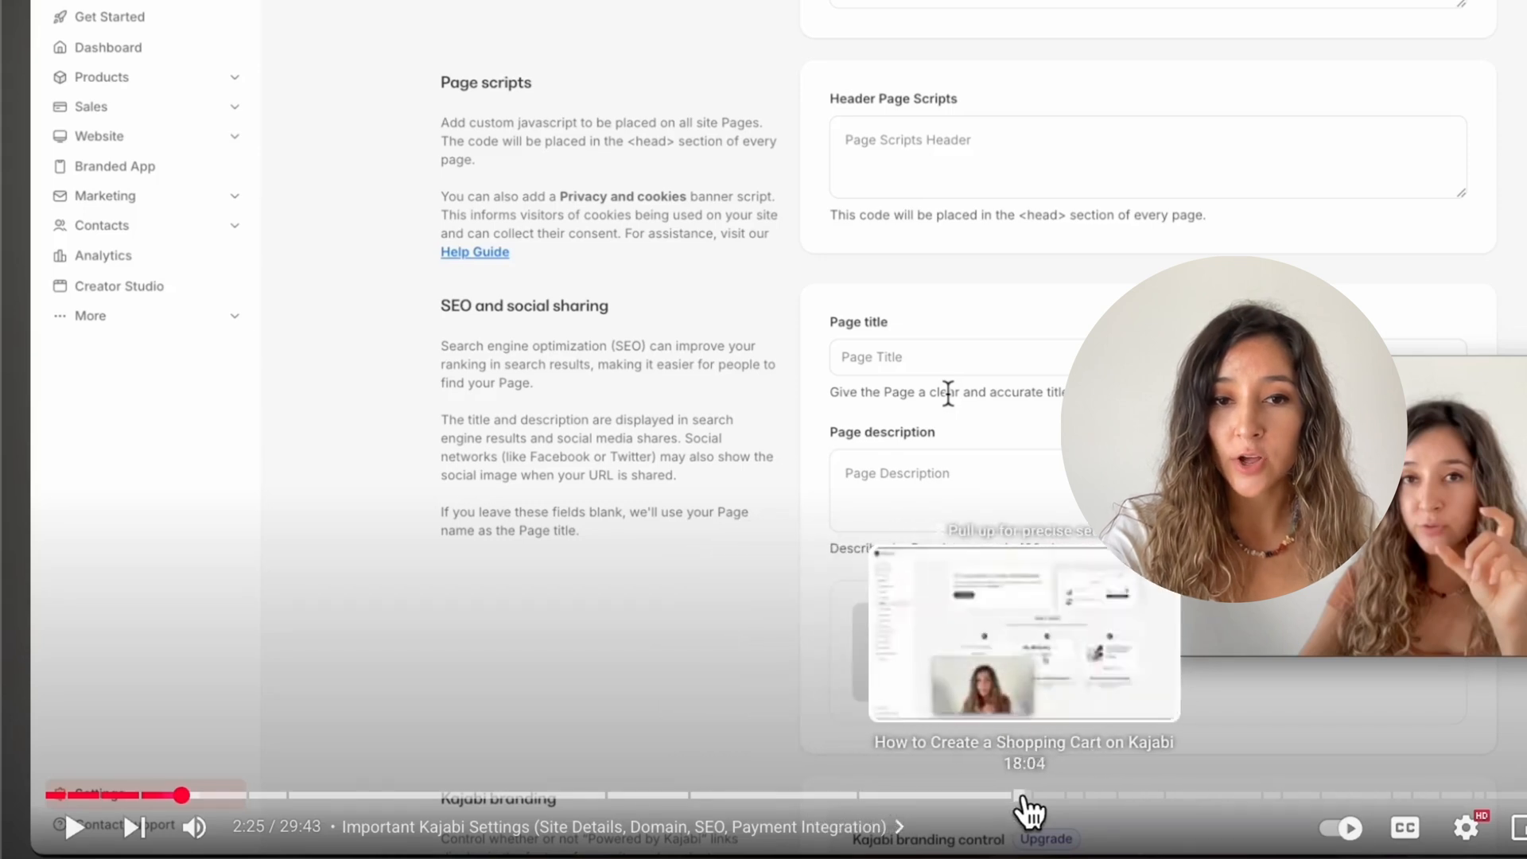
- Switch to the published Kajabi tutorial and examine the chapter segments on its timeline and the description below the video
{"action": "left_click", "coordinate": [1079, 798]}
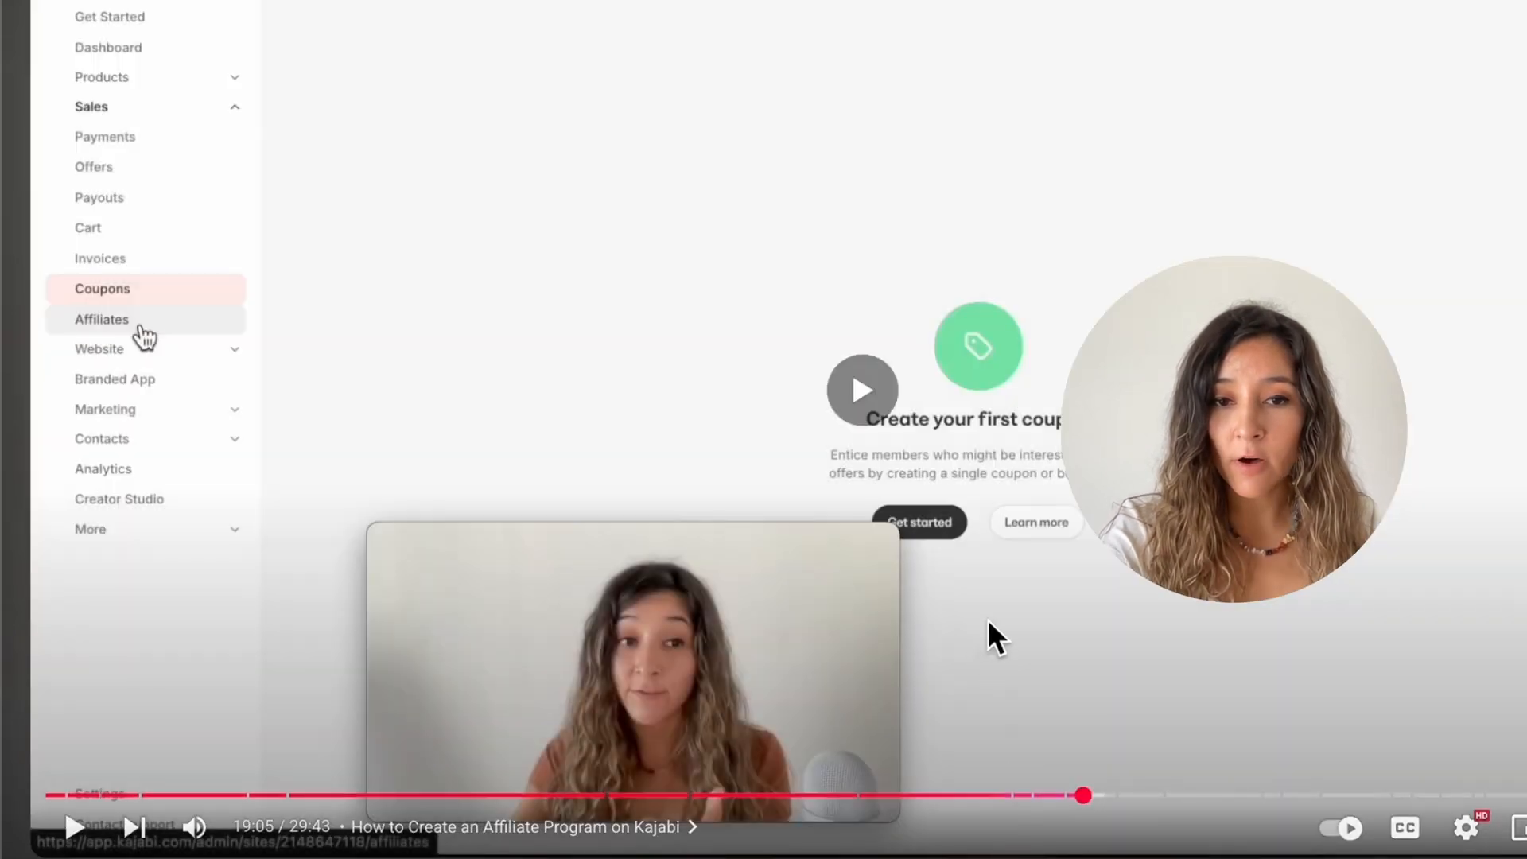
{"action": "left_click", "coordinate": [994, 626]}
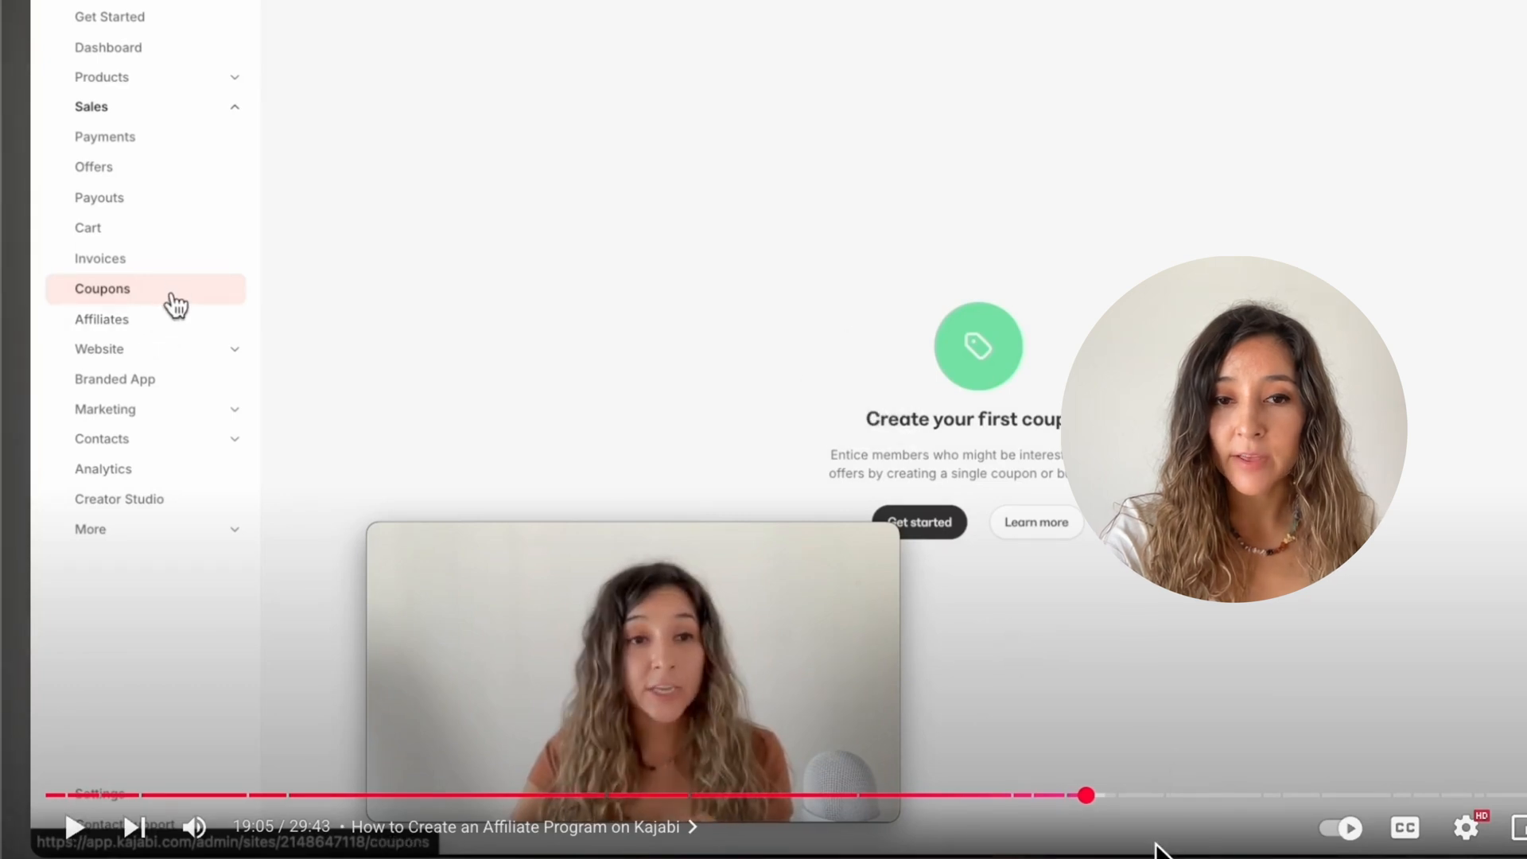
{"action": "scroll", "coordinate": [1154, 843], "scroll_direction": "down", "scroll_amount": 1}
{"action": "scroll", "coordinate": [1154, 845], "scroll_direction": "down", "scroll_amount": 1}
{"action": "scroll", "coordinate": [1150, 849], "scroll_direction": "up", "scroll_amount": 2}
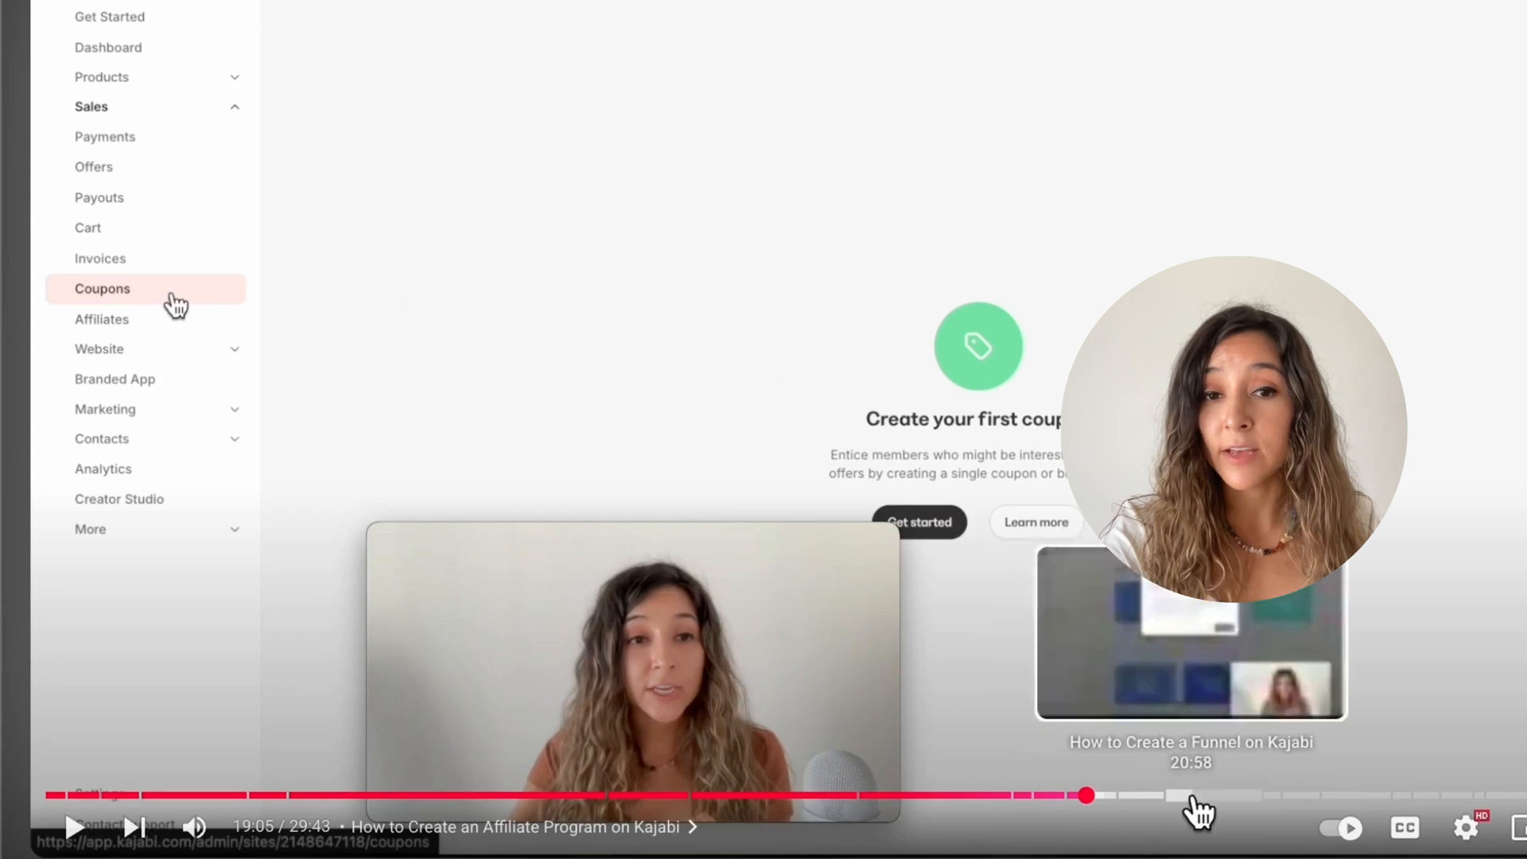
{"action": "scroll", "coordinate": [1248, 811], "scroll_direction": "down", "scroll_amount": 3}
{"action": "scroll", "coordinate": [1236, 812], "scroll_direction": "down", "scroll_amount": 5}
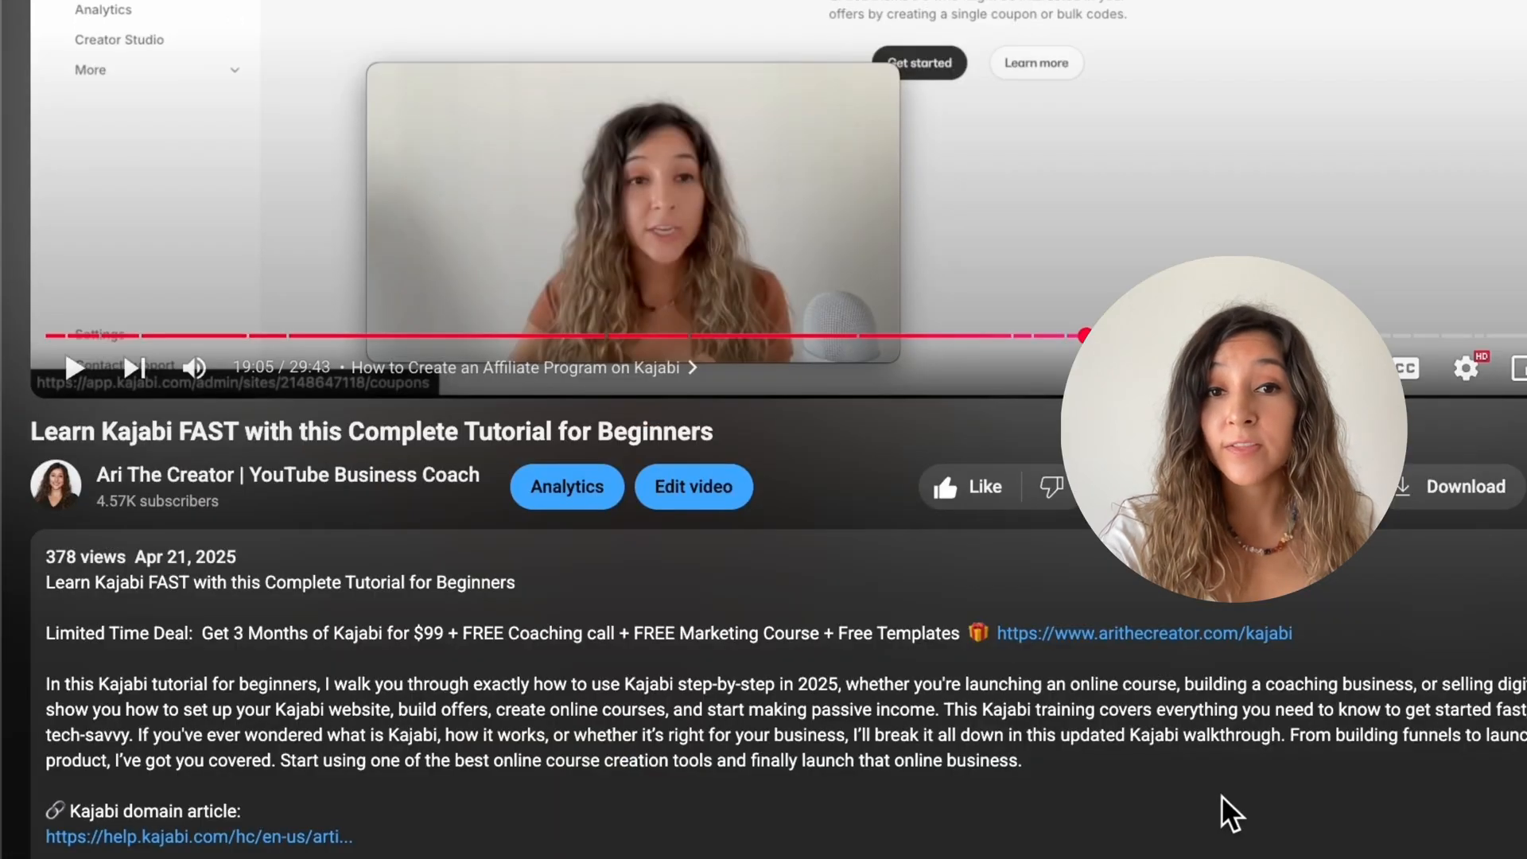
{"action": "scroll", "coordinate": [1230, 812], "scroll_direction": "up", "scroll_amount": 5}
{"action": "scroll", "coordinate": [1210, 817], "scroll_direction": "down", "scroll_amount": 15}
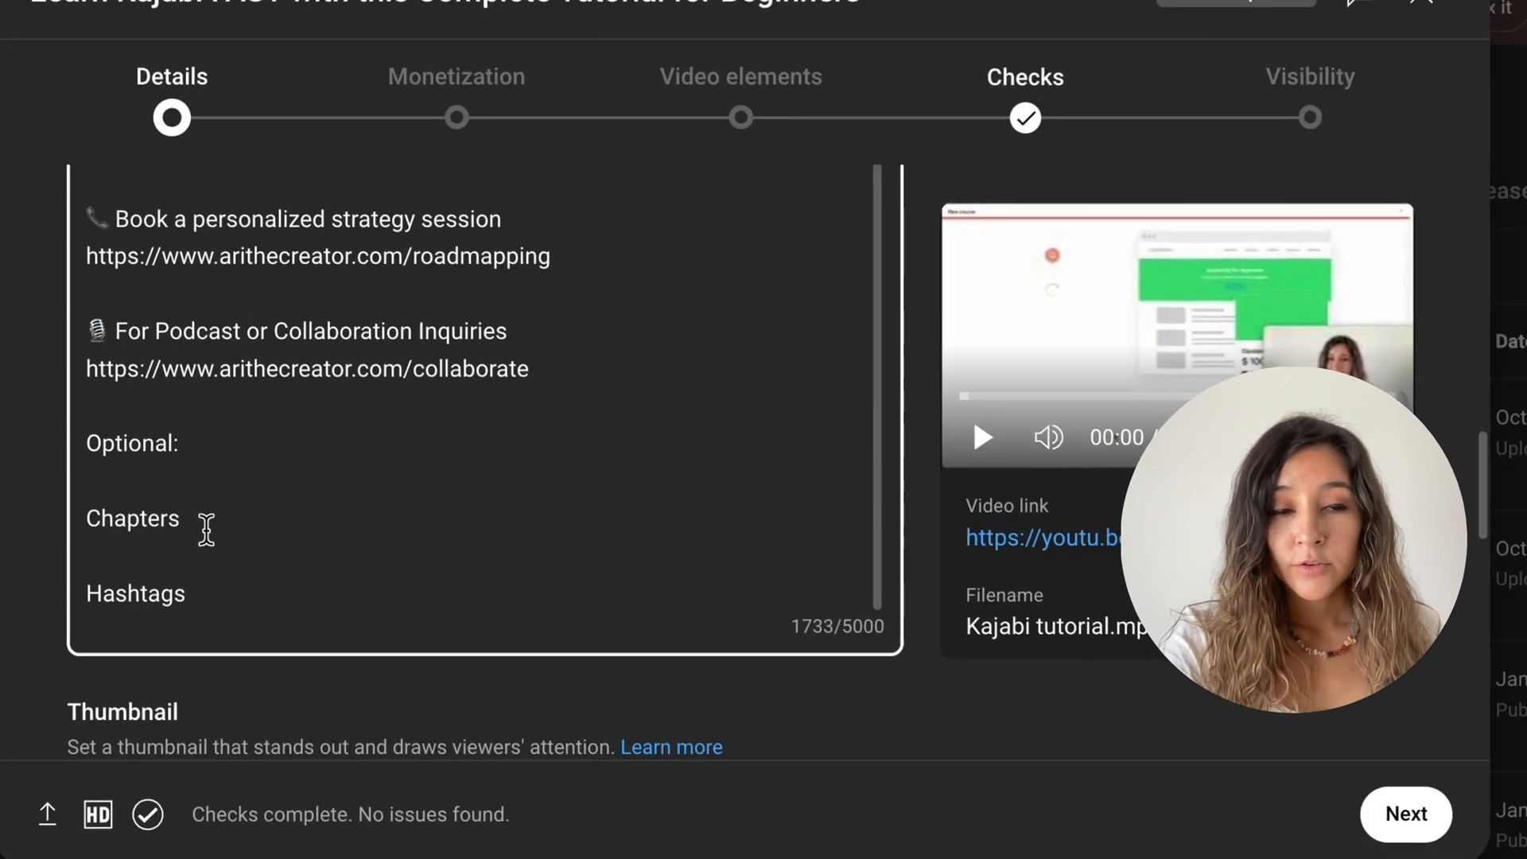
- Replace the "Optional:" and "Chapters" placeholders in the upload's description with the copied timestamps from "0:00 Introduction" to "28:25 Closing Thoughts"
{"action": "left_click_drag", "start_coordinate": [204, 528], "coordinate": [95, 467]}
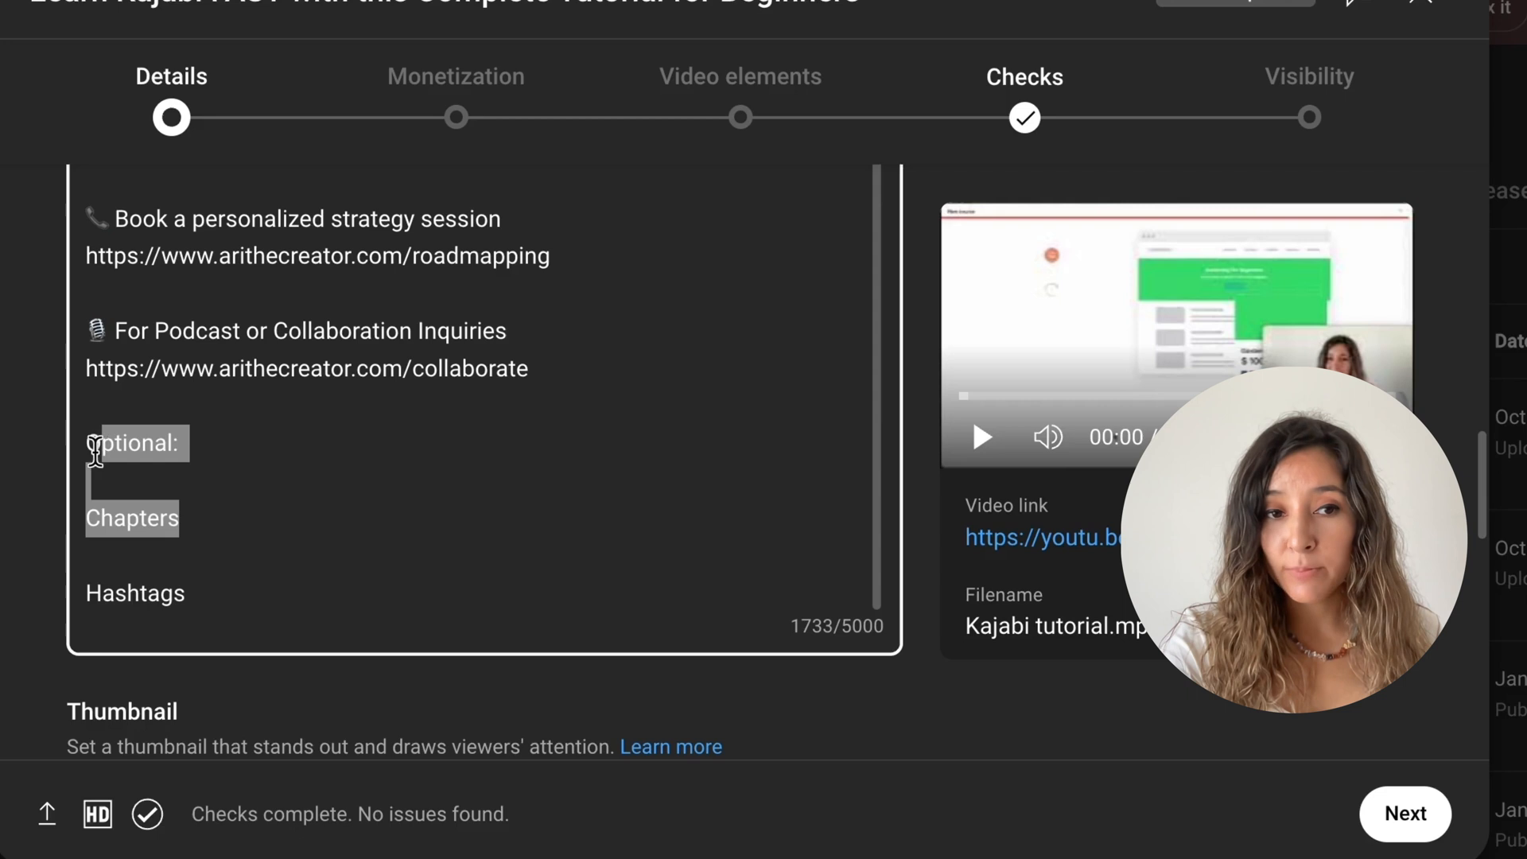
{"action": "key", "text": "ctrl+v"}
{"action": "scroll", "coordinate": [355, 523], "scroll_direction": "down", "scroll_amount": 15}
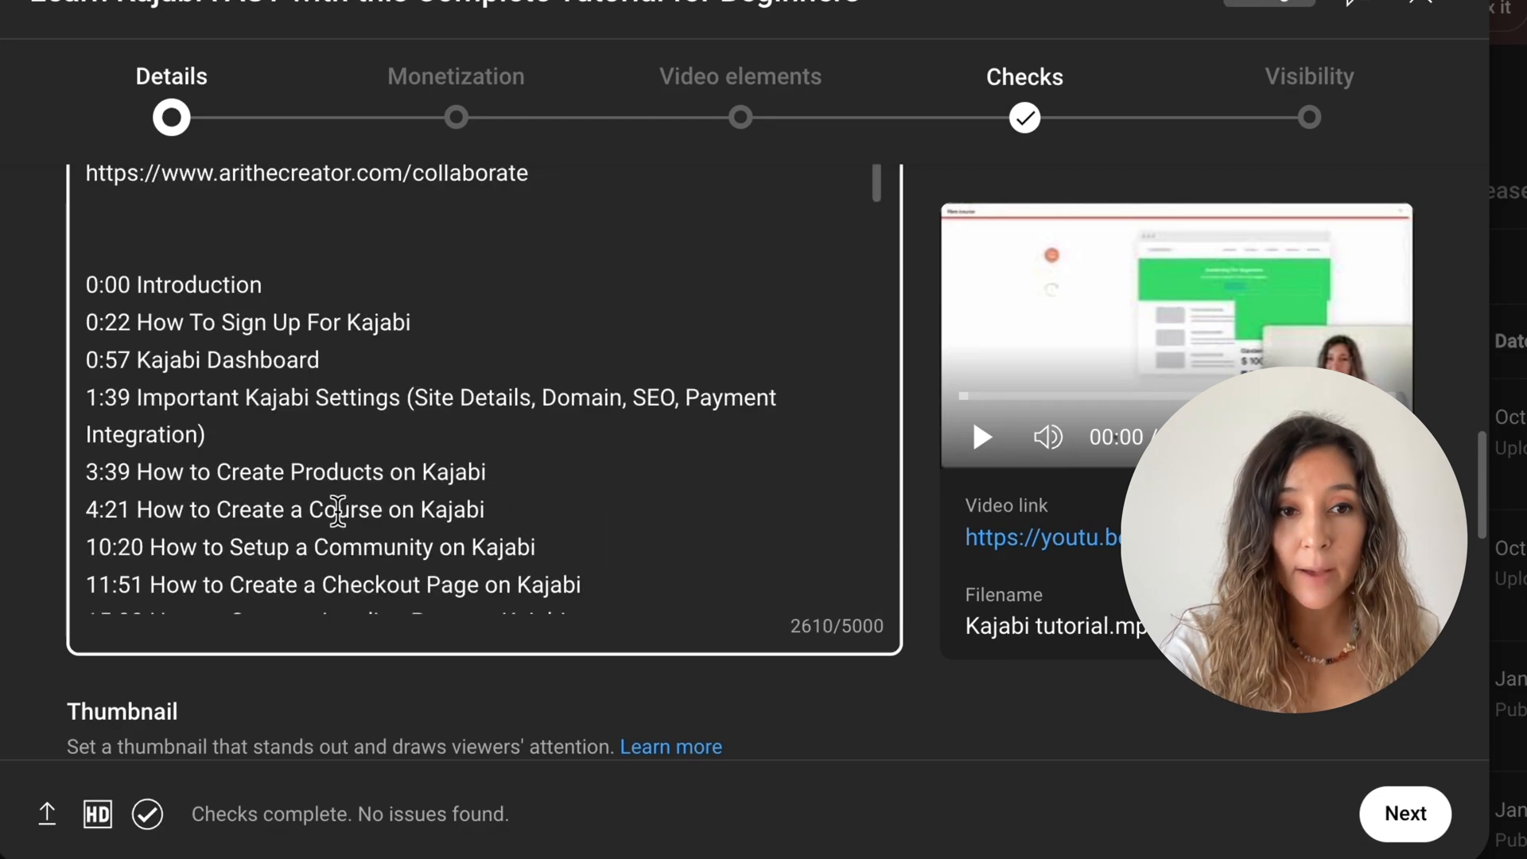
{"action": "scroll", "coordinate": [342, 516], "scroll_direction": "up", "scroll_amount": 3}
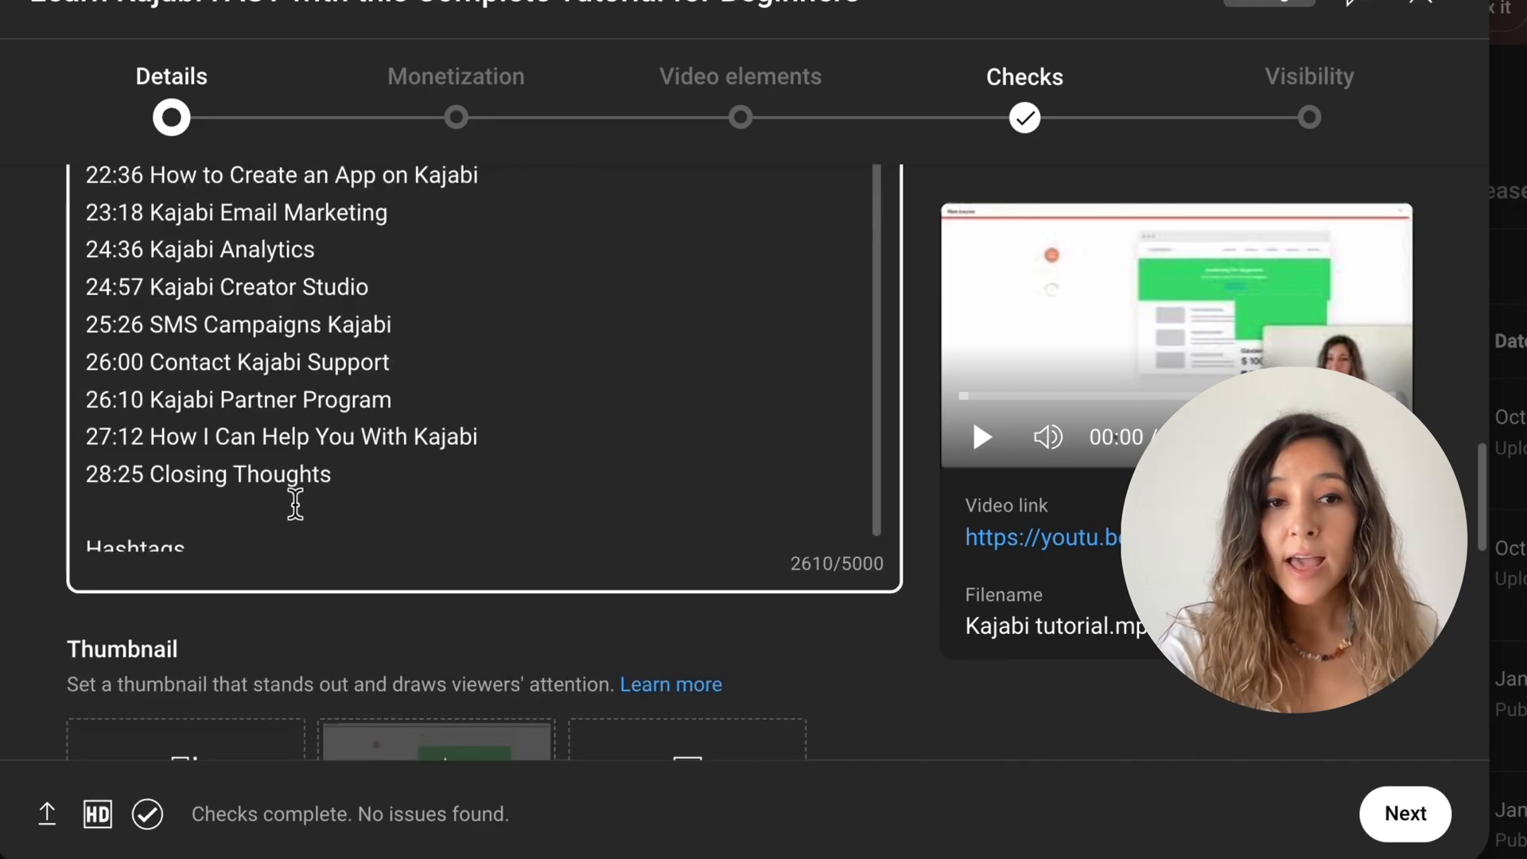
- Replace the "Hashtags" placeholder at the end of the description with "#kajabi #kajabitutorial"
{"action": "double_click", "coordinate": [160, 537]}
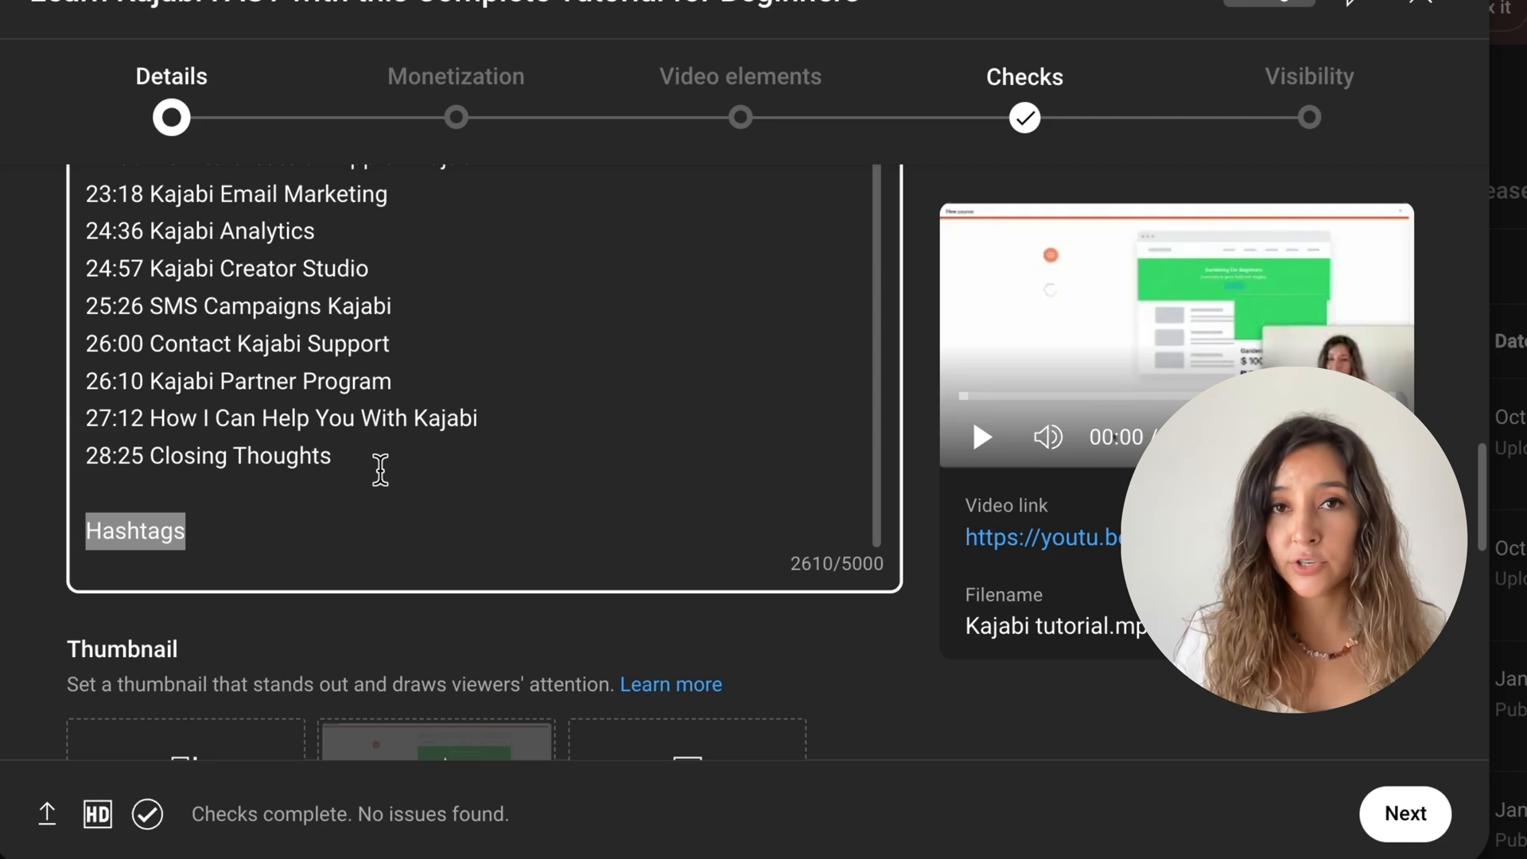
{"action": "type", "text": "#kajaib"}
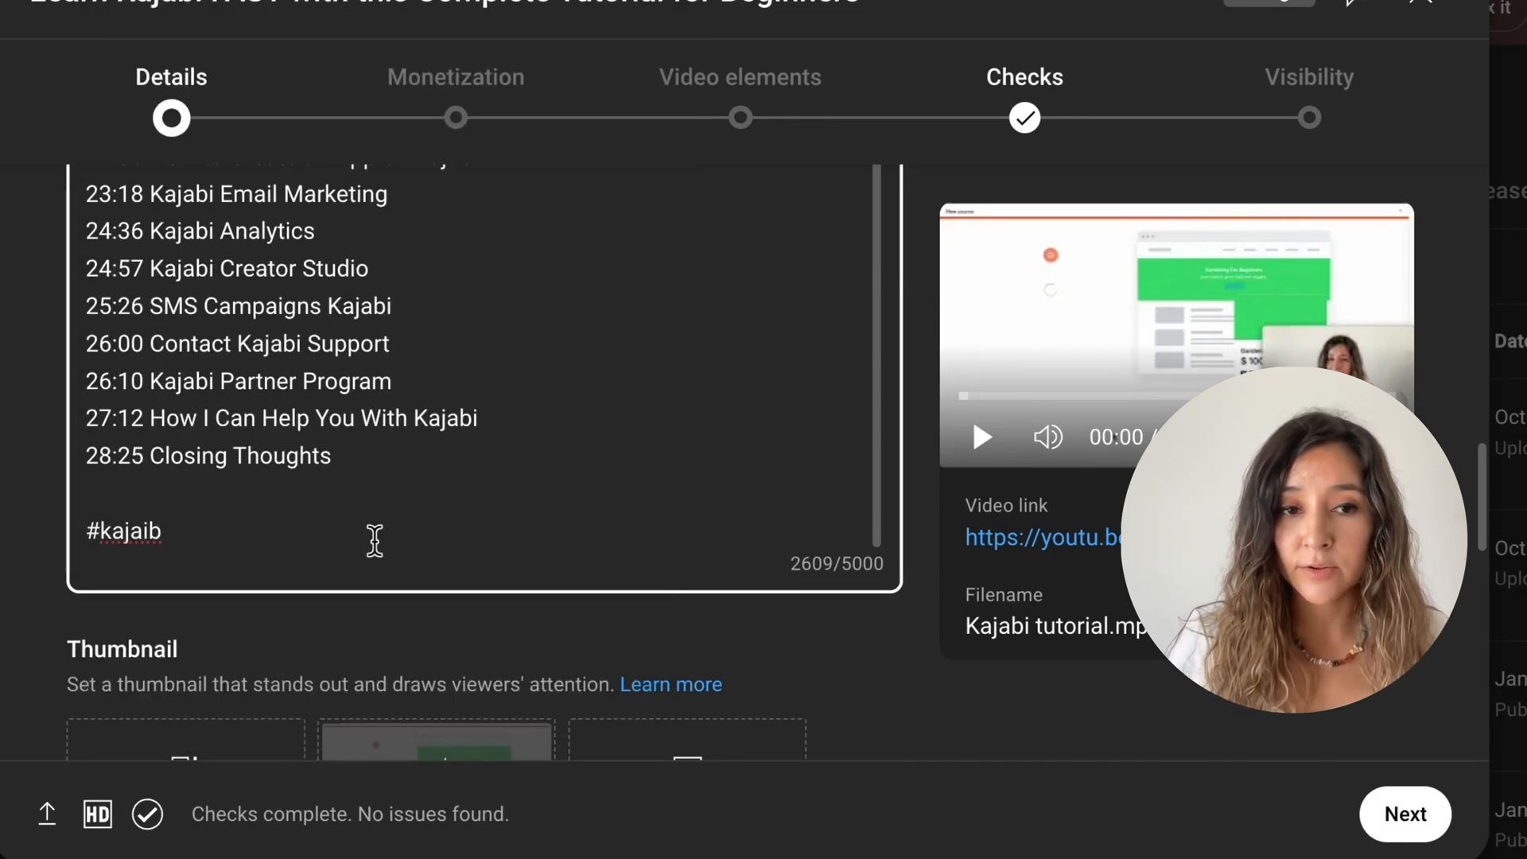
{"action": "key", "text": "BackSpace"}
{"action": "key", "text": "BackSpace"}
{"action": "type", "text": "bi"}
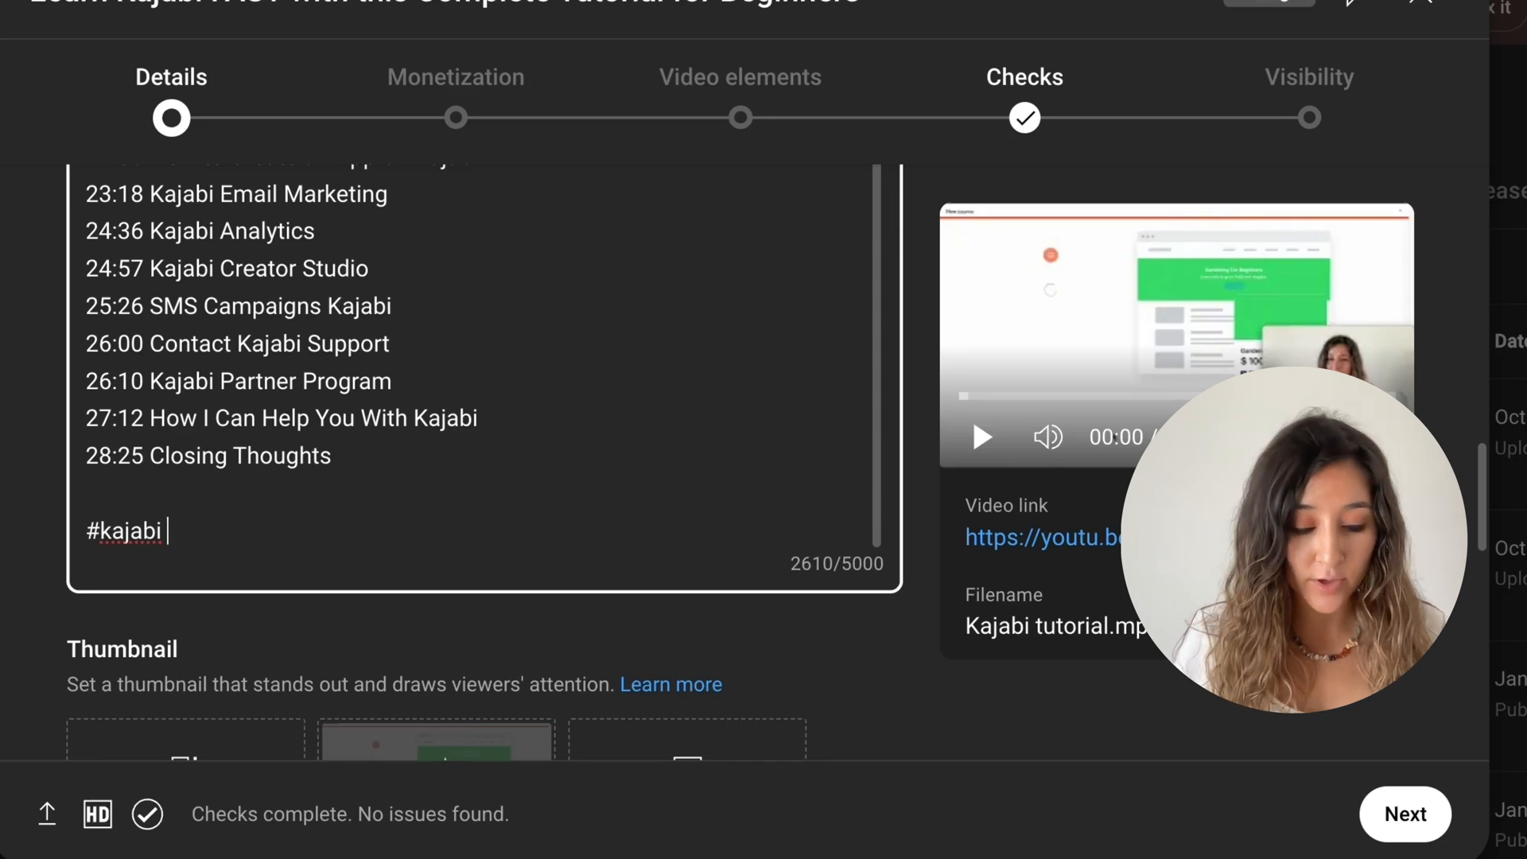
{"action": "type", "text": "#kajabit"}
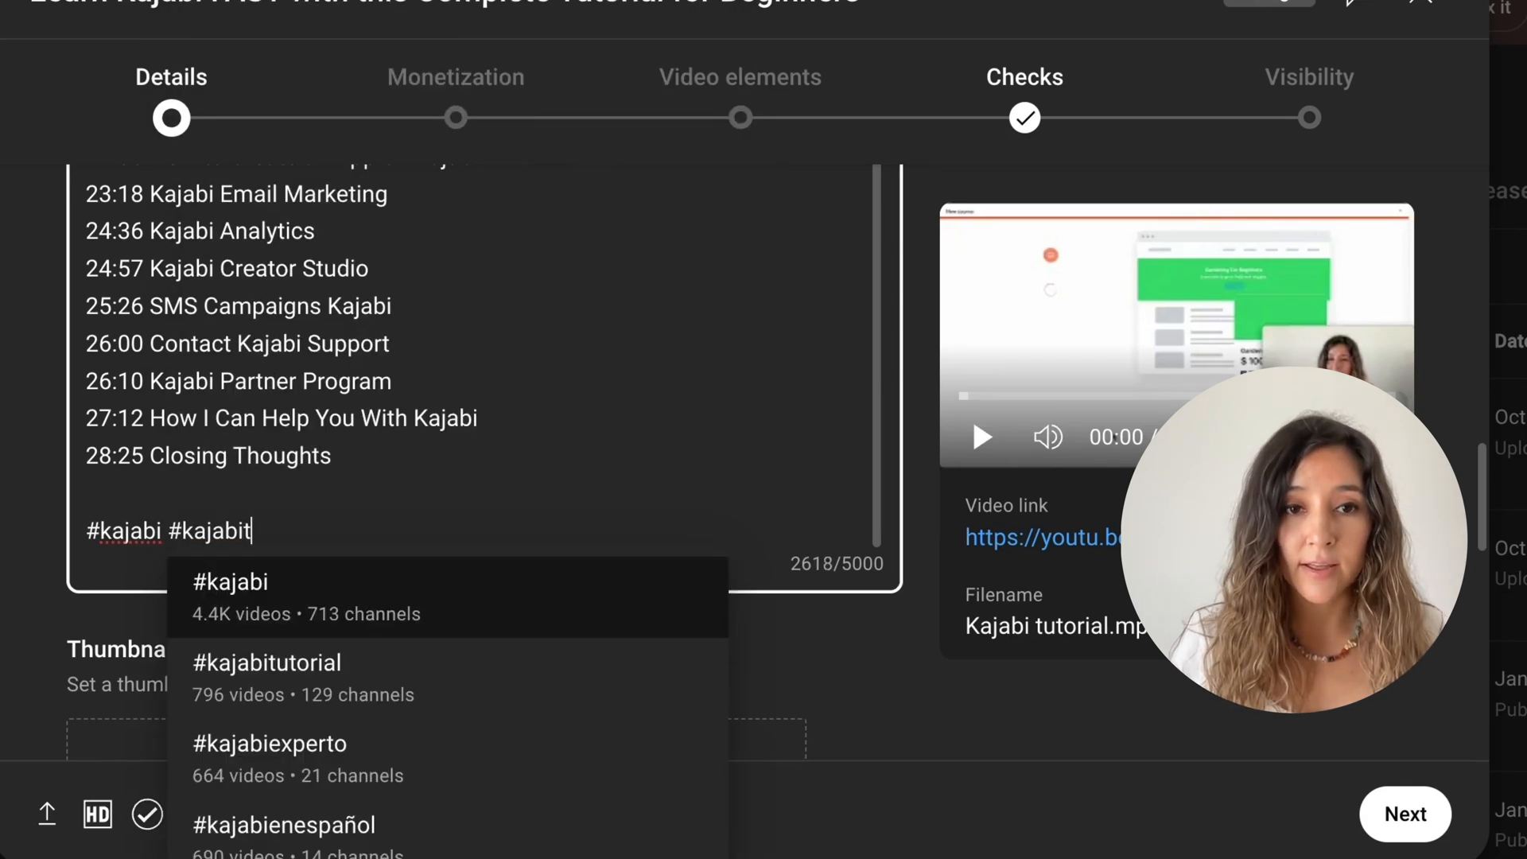
{"action": "type", "text": "ut"}
{"action": "left_click", "coordinate": [342, 618]}
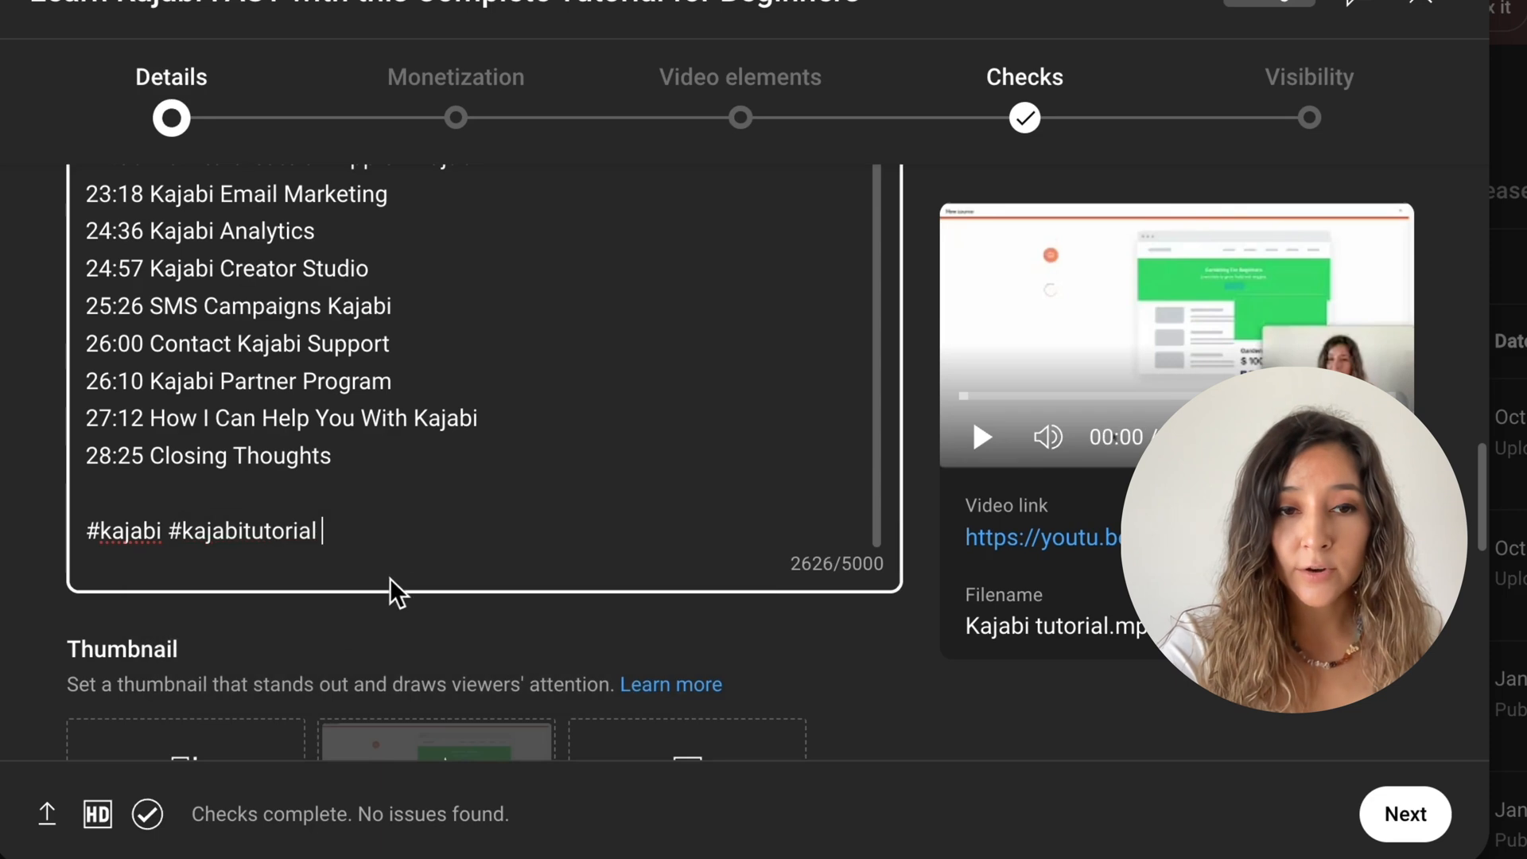
- Upload 55.jpg from the Desktop as the video's custom thumbnail
{"action": "scroll", "coordinate": [481, 523], "scroll_direction": "down", "scroll_amount": 1}
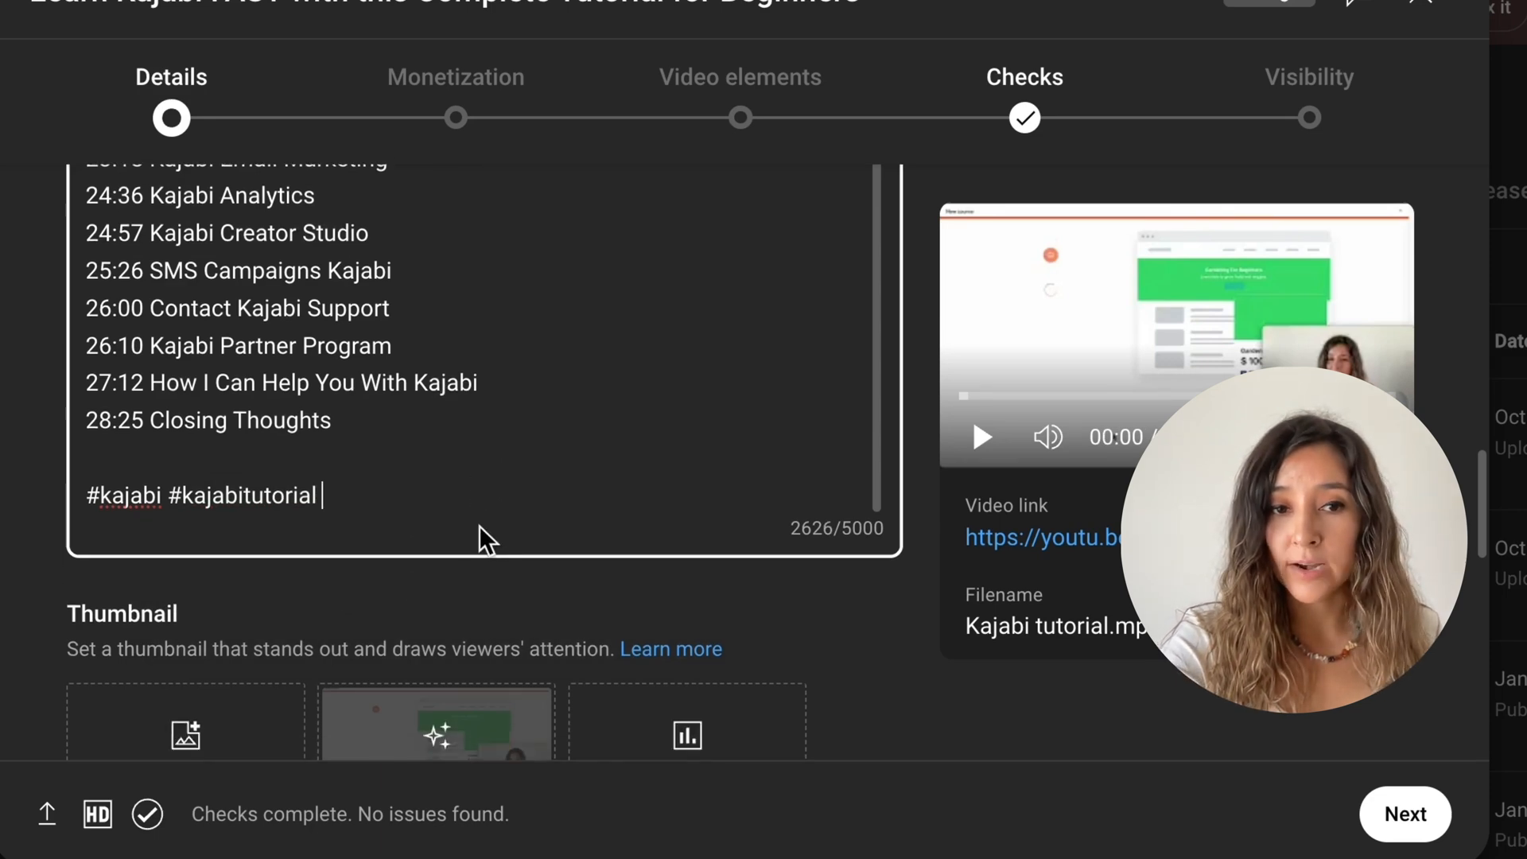
{"action": "scroll", "coordinate": [482, 531], "scroll_direction": "down", "scroll_amount": 3}
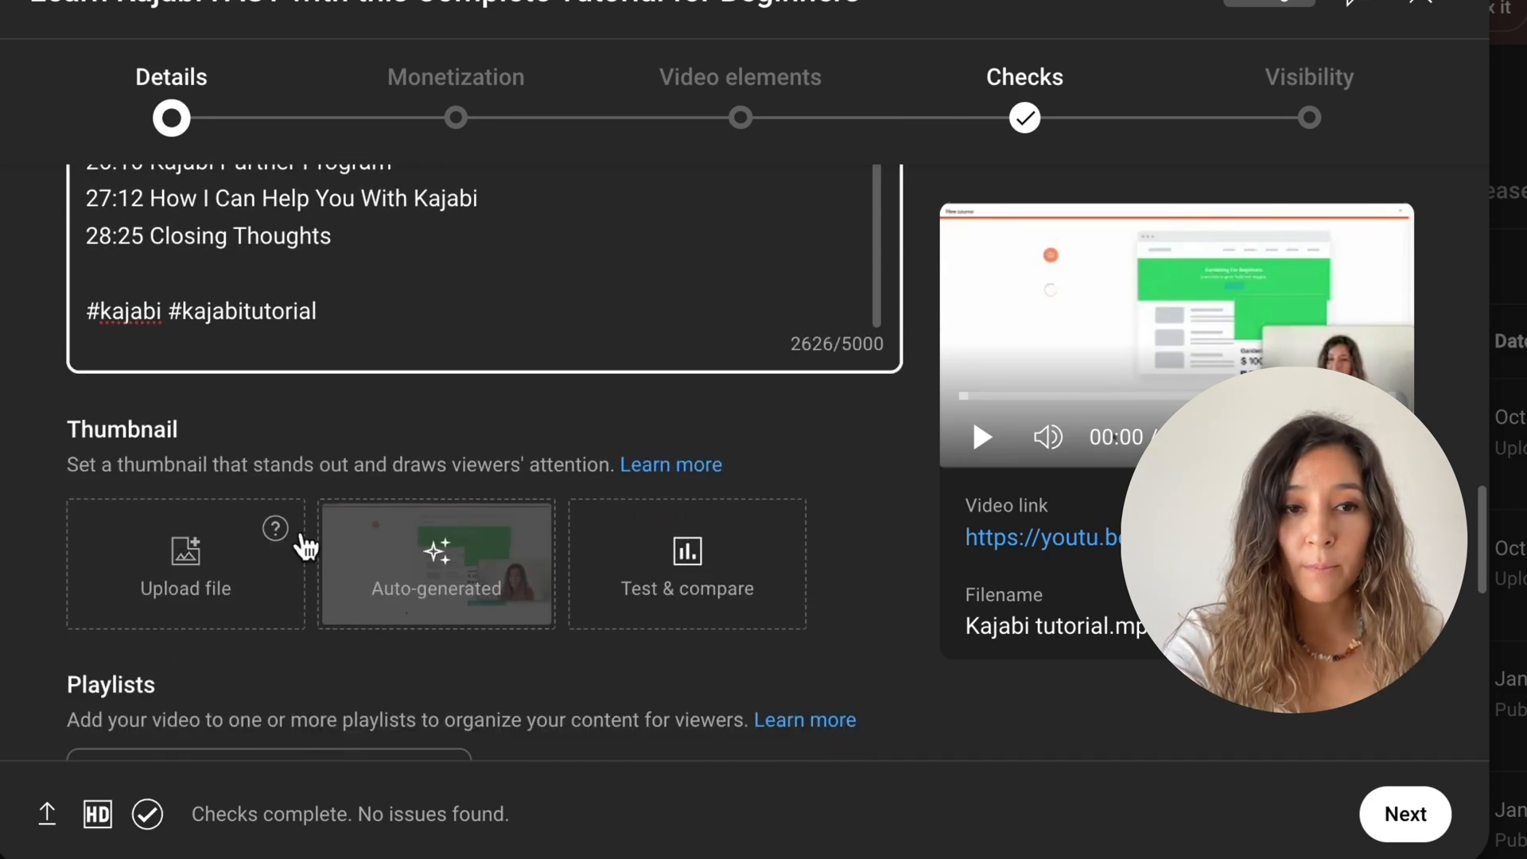
{"action": "scroll", "coordinate": [209, 593], "scroll_direction": "down", "scroll_amount": 1}
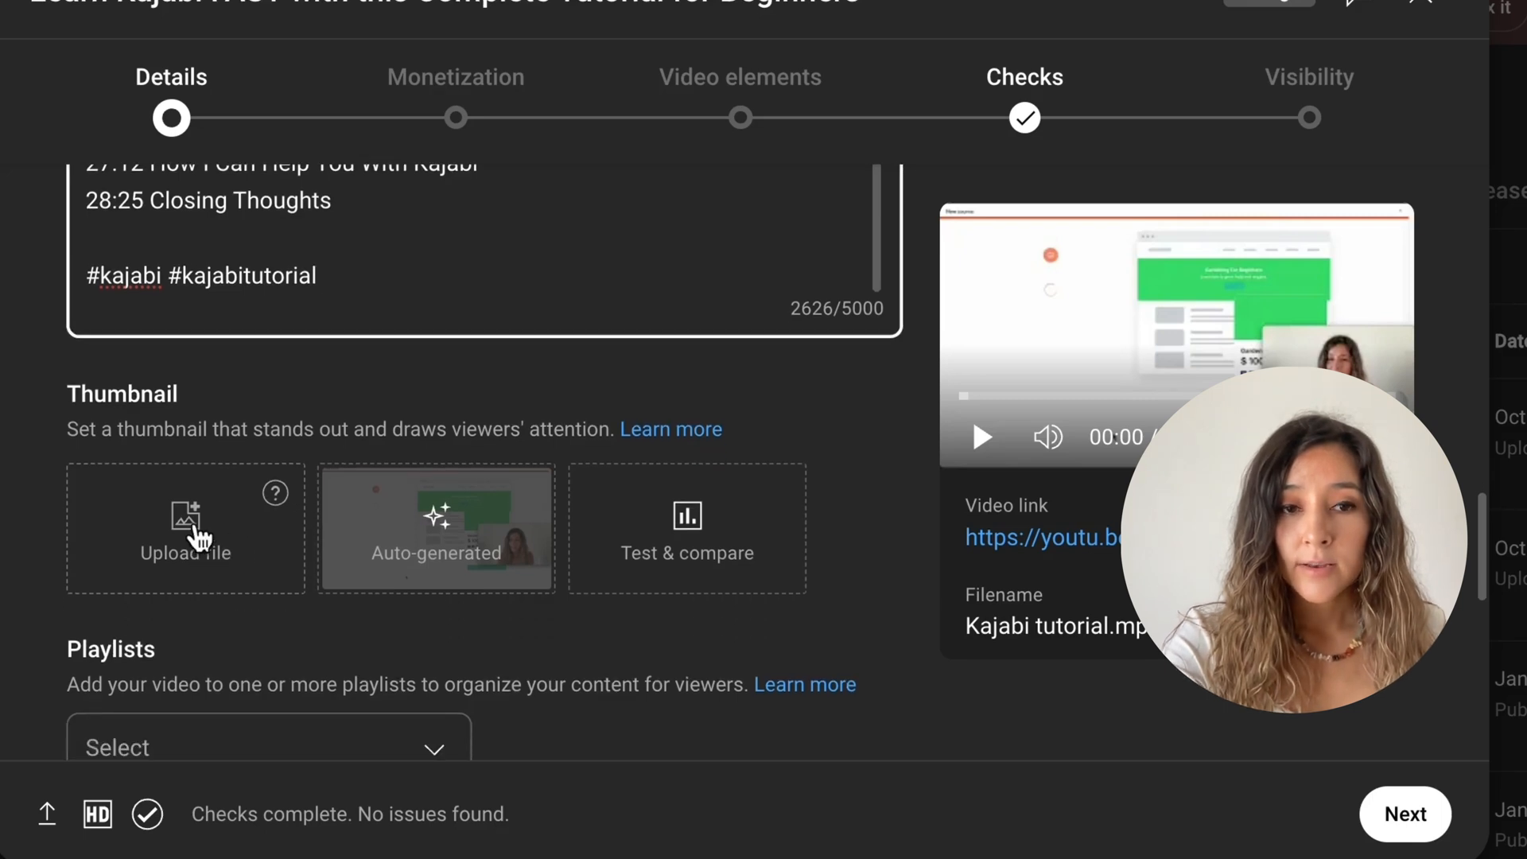
{"action": "left_click", "coordinate": [198, 537]}
{"action": "left_click", "coordinate": [1503, 193]}
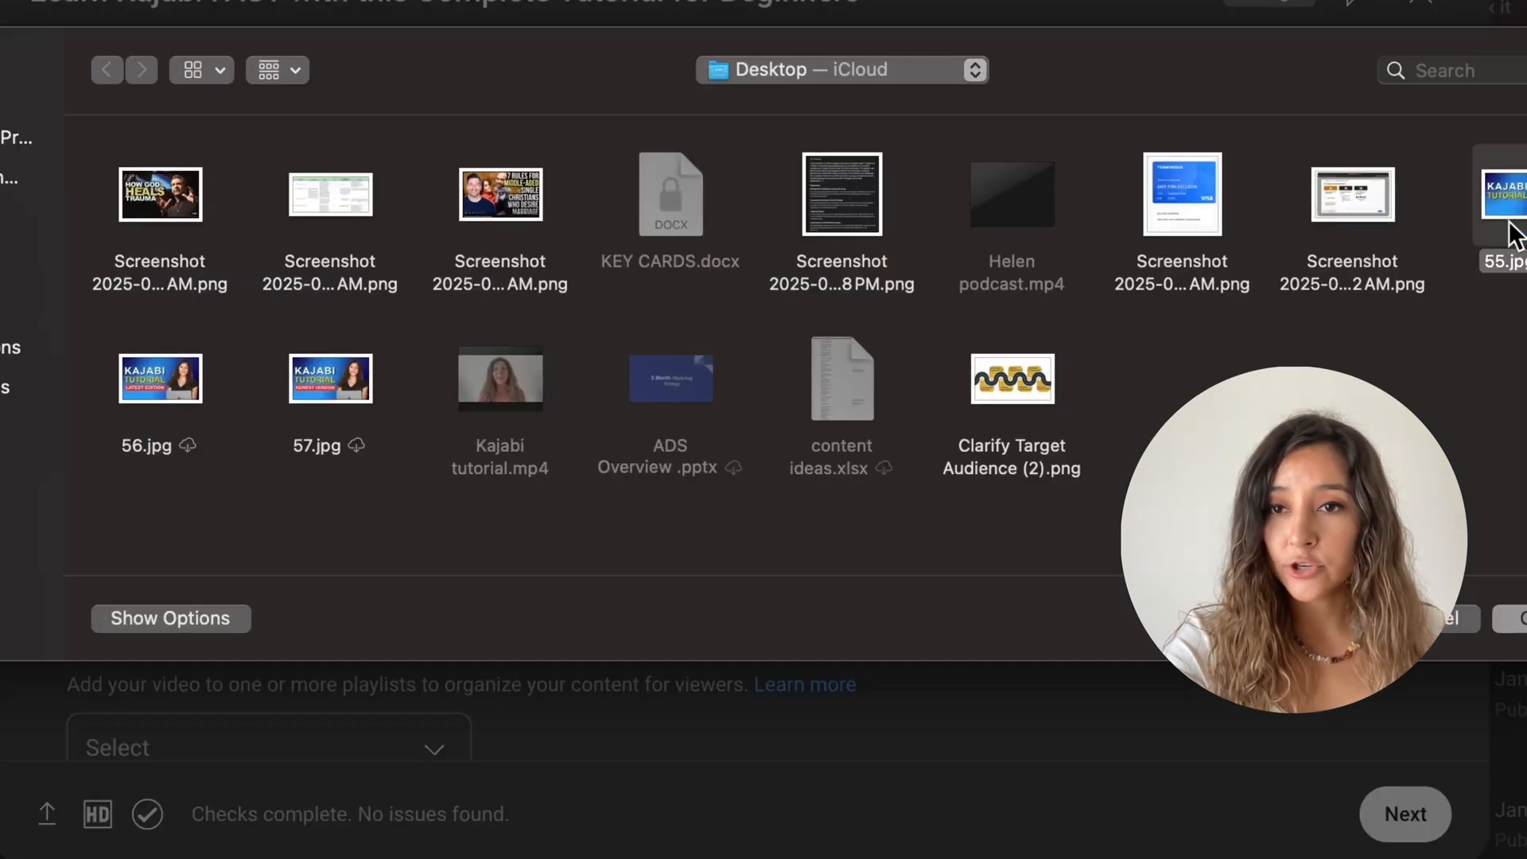
{"action": "left_click", "coordinate": [1511, 618]}
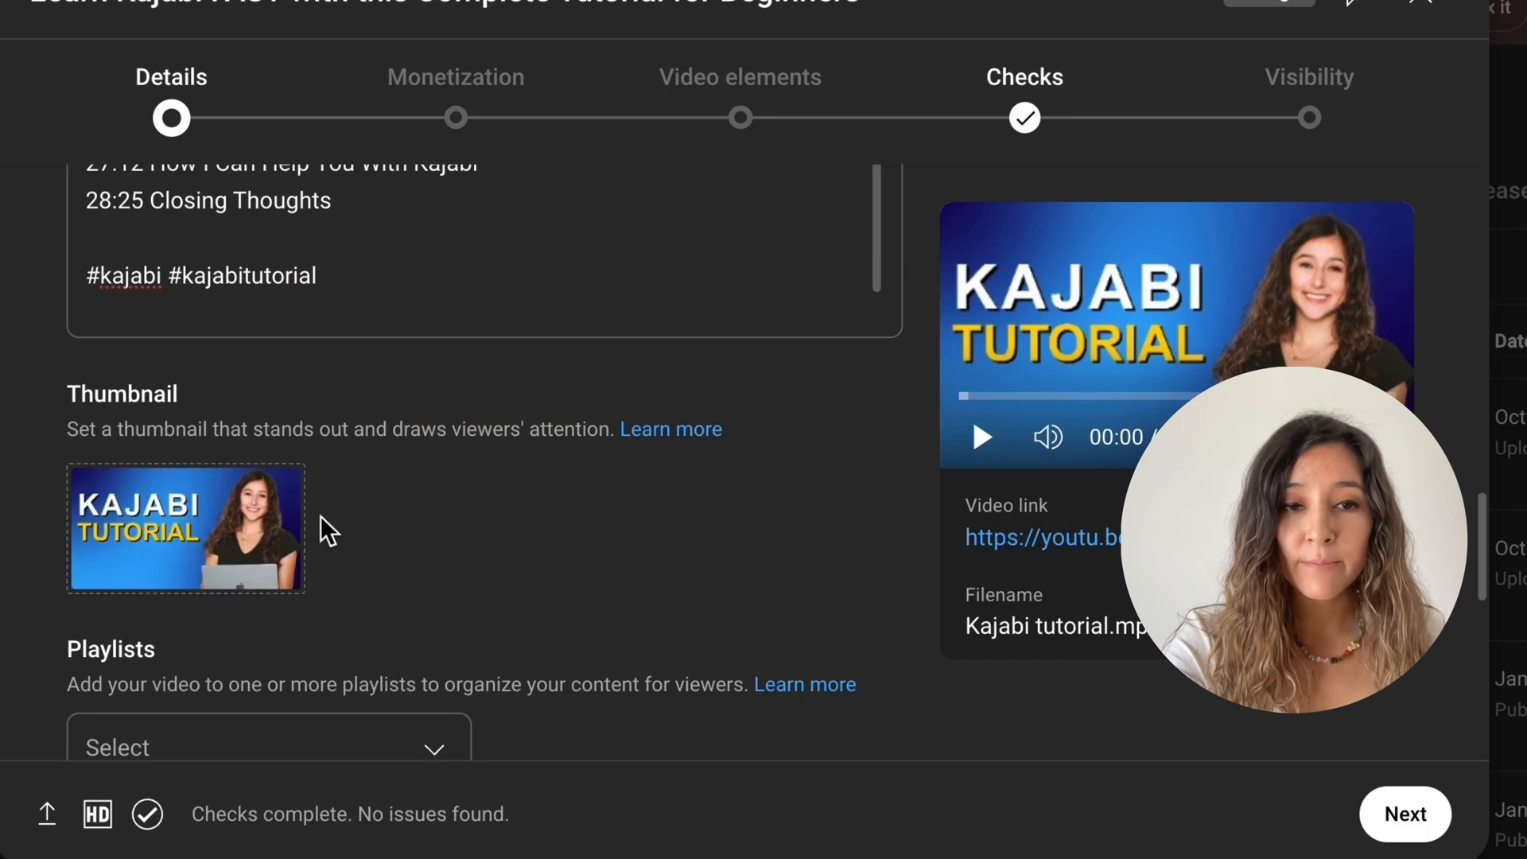
- Set up a Test & compare for the thumbnail and add 56.jpg as the second image
{"action": "left_click", "coordinate": [291, 510]}
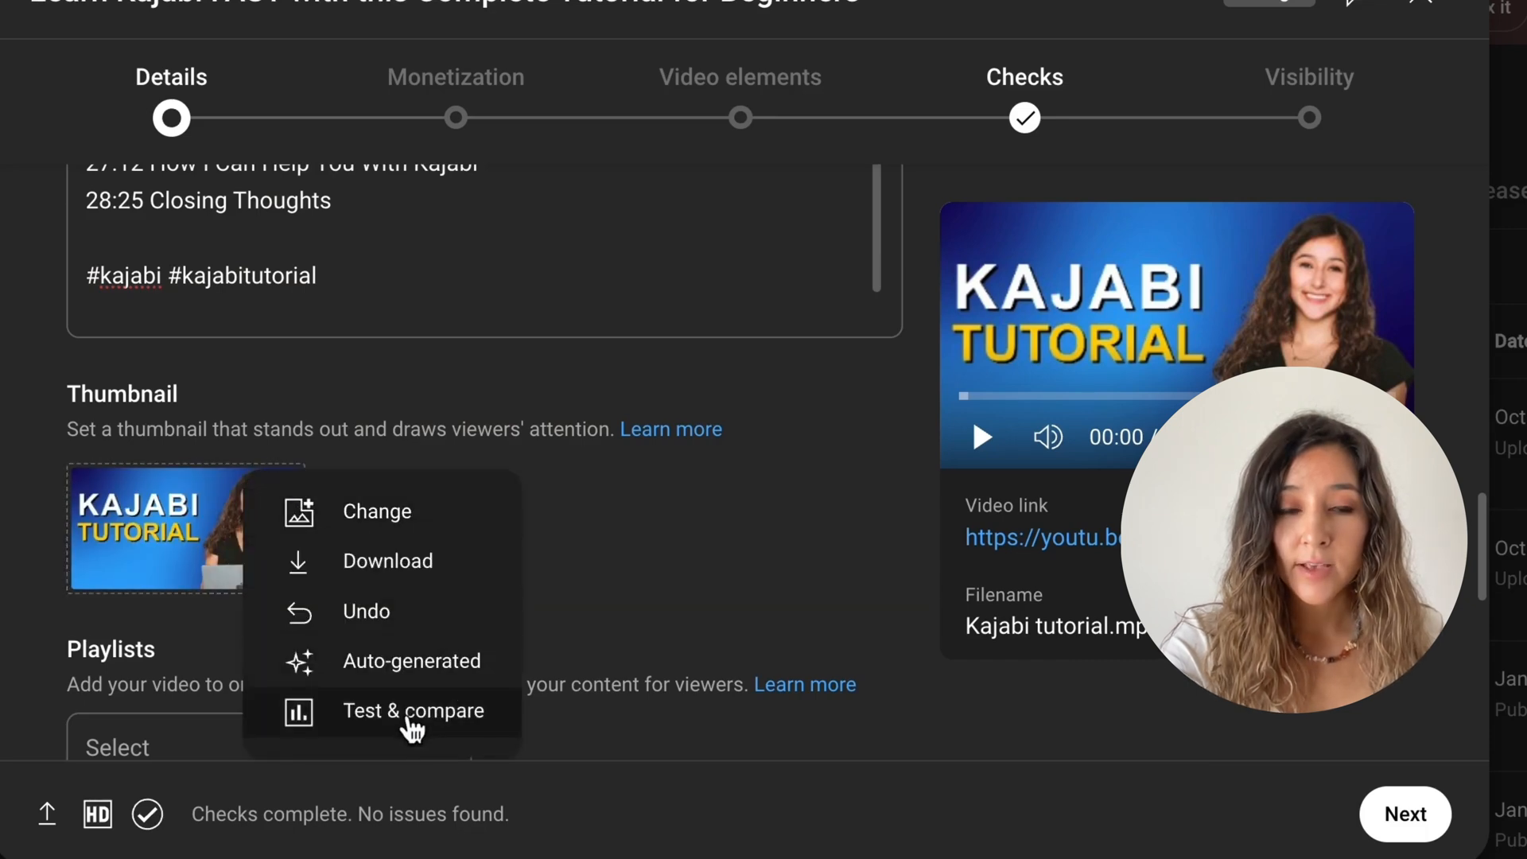
{"action": "left_click", "coordinate": [365, 445]}
{"action": "left_click", "coordinate": [271, 498]}
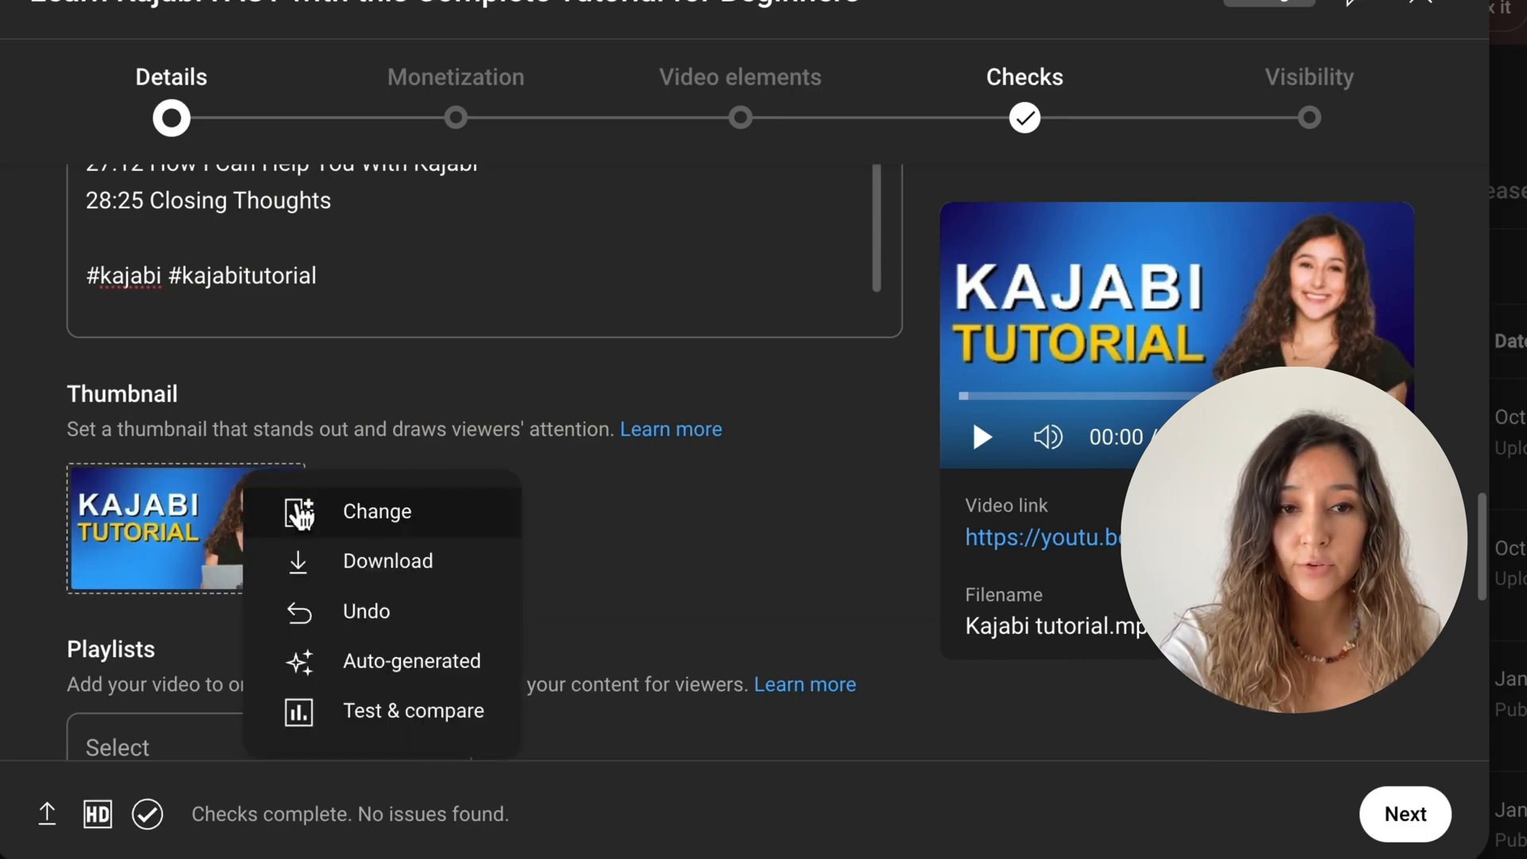
{"action": "left_click", "coordinate": [431, 722]}
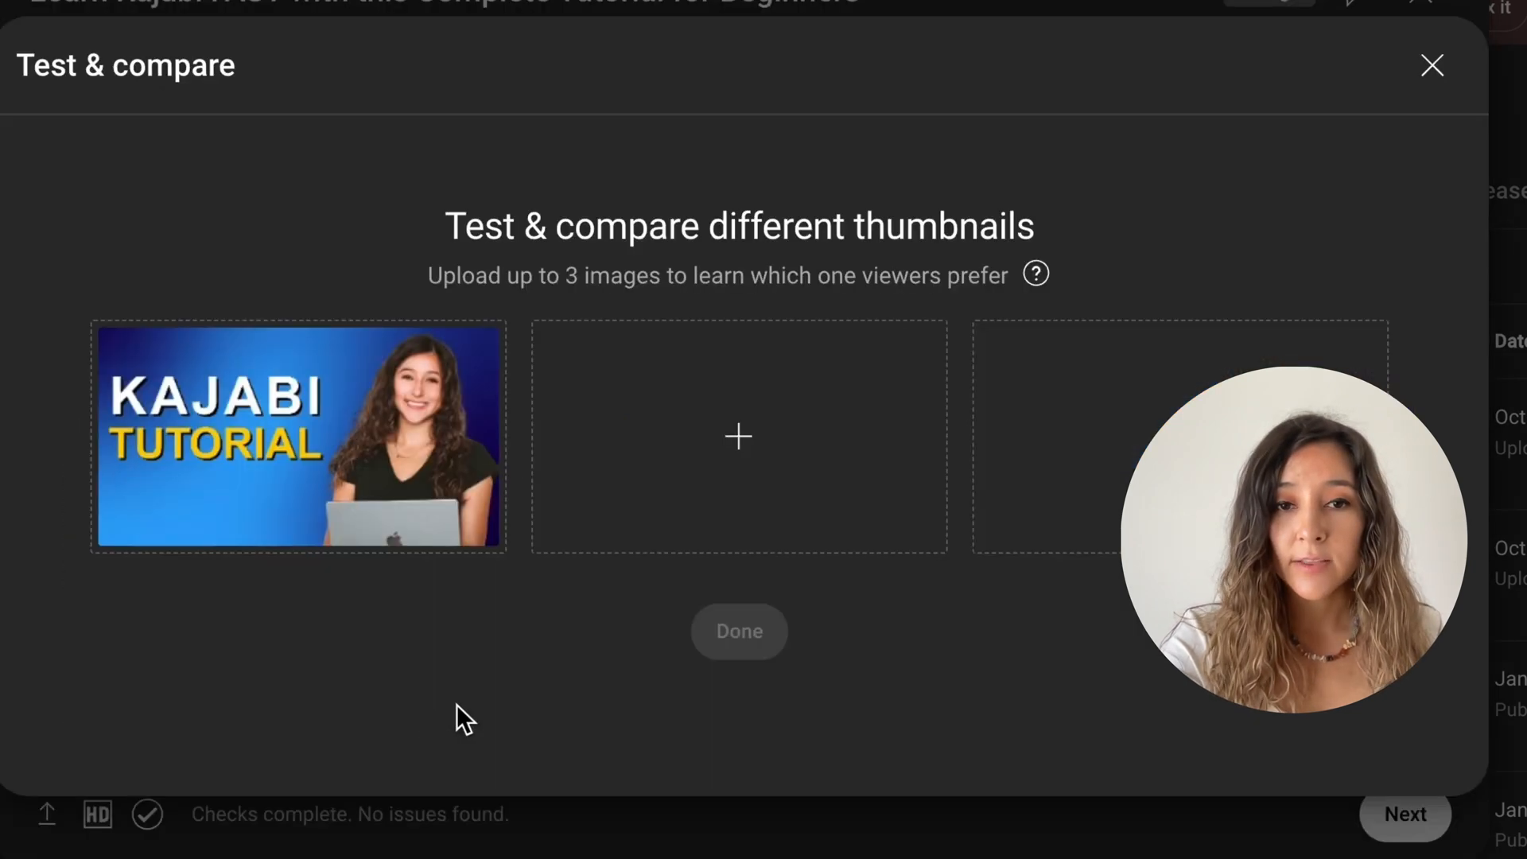
{"action": "left_click", "coordinate": [742, 440]}
{"action": "left_click", "coordinate": [181, 388]}
{"action": "left_click", "coordinate": [1509, 619]}
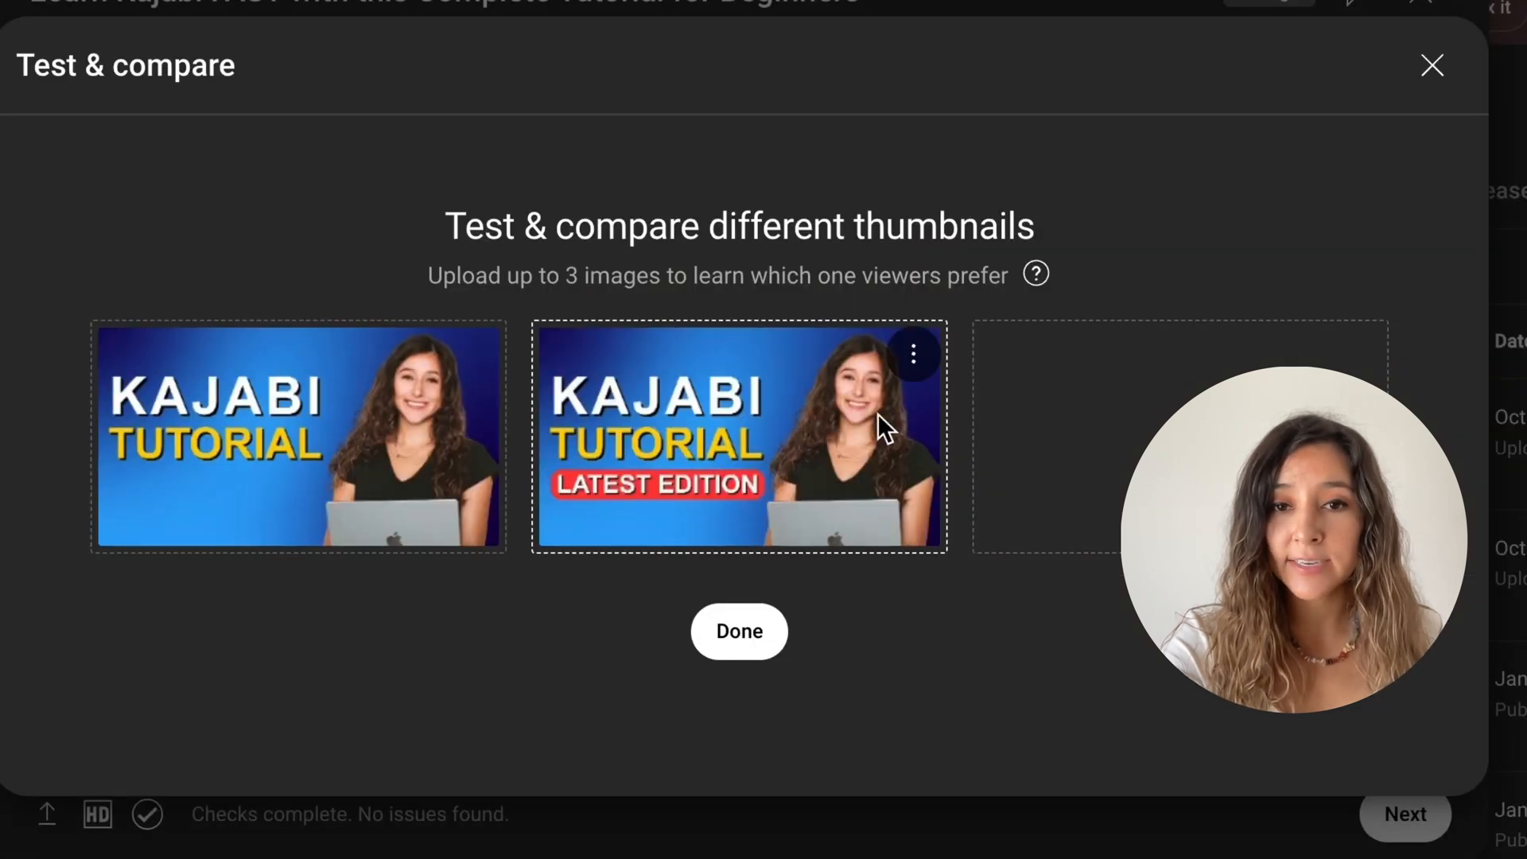
- Add 57.jpg from the Desktop as the third thumbnail in Test & compare and finish the setup
{"action": "left_click", "coordinate": [1104, 454]}
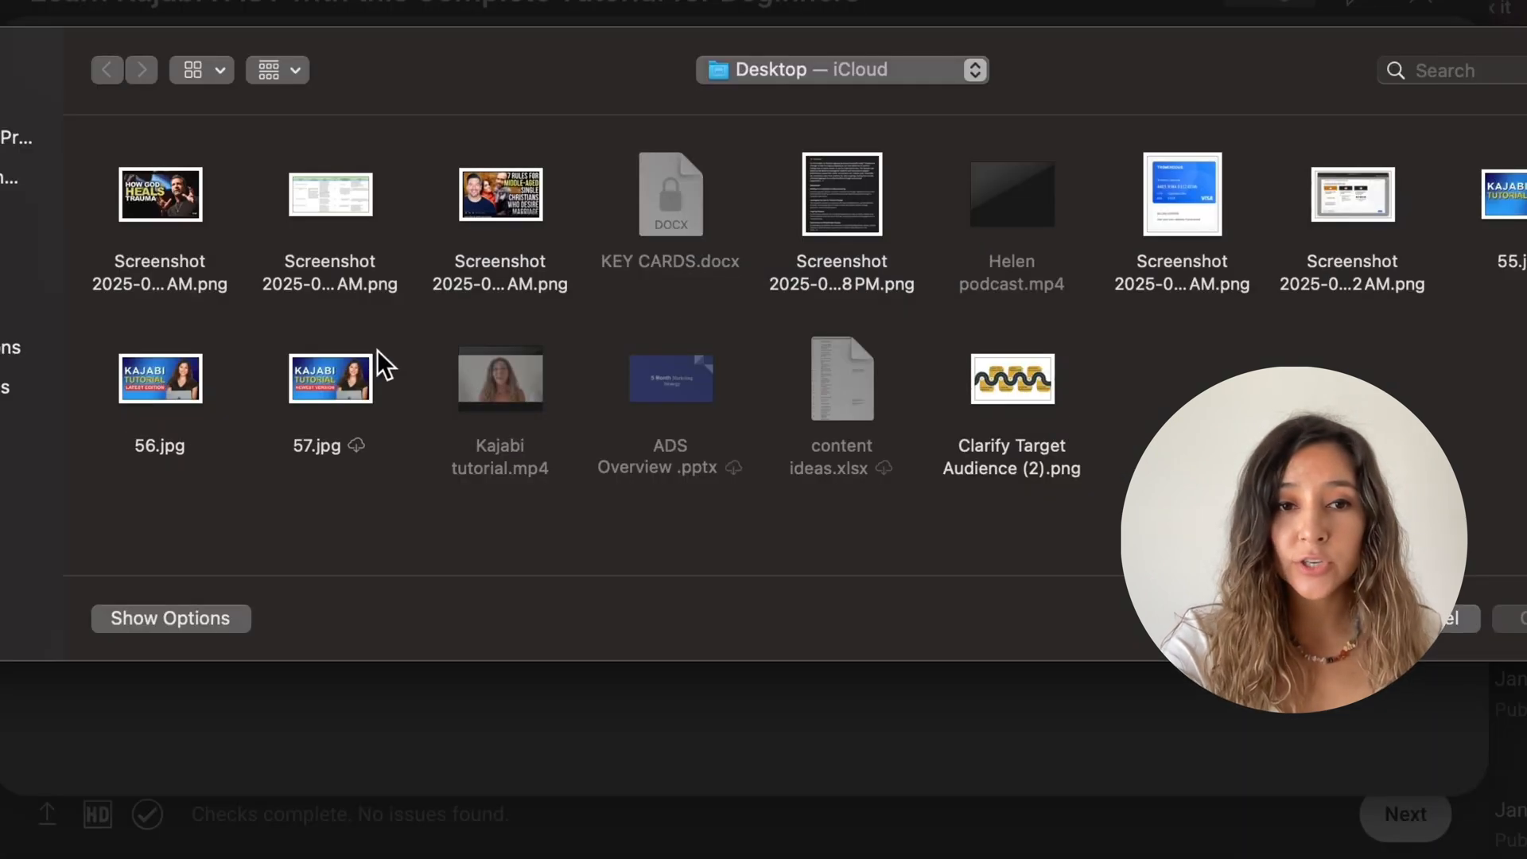
{"action": "left_click", "coordinate": [335, 382]}
{"action": "left_click", "coordinate": [1510, 622]}
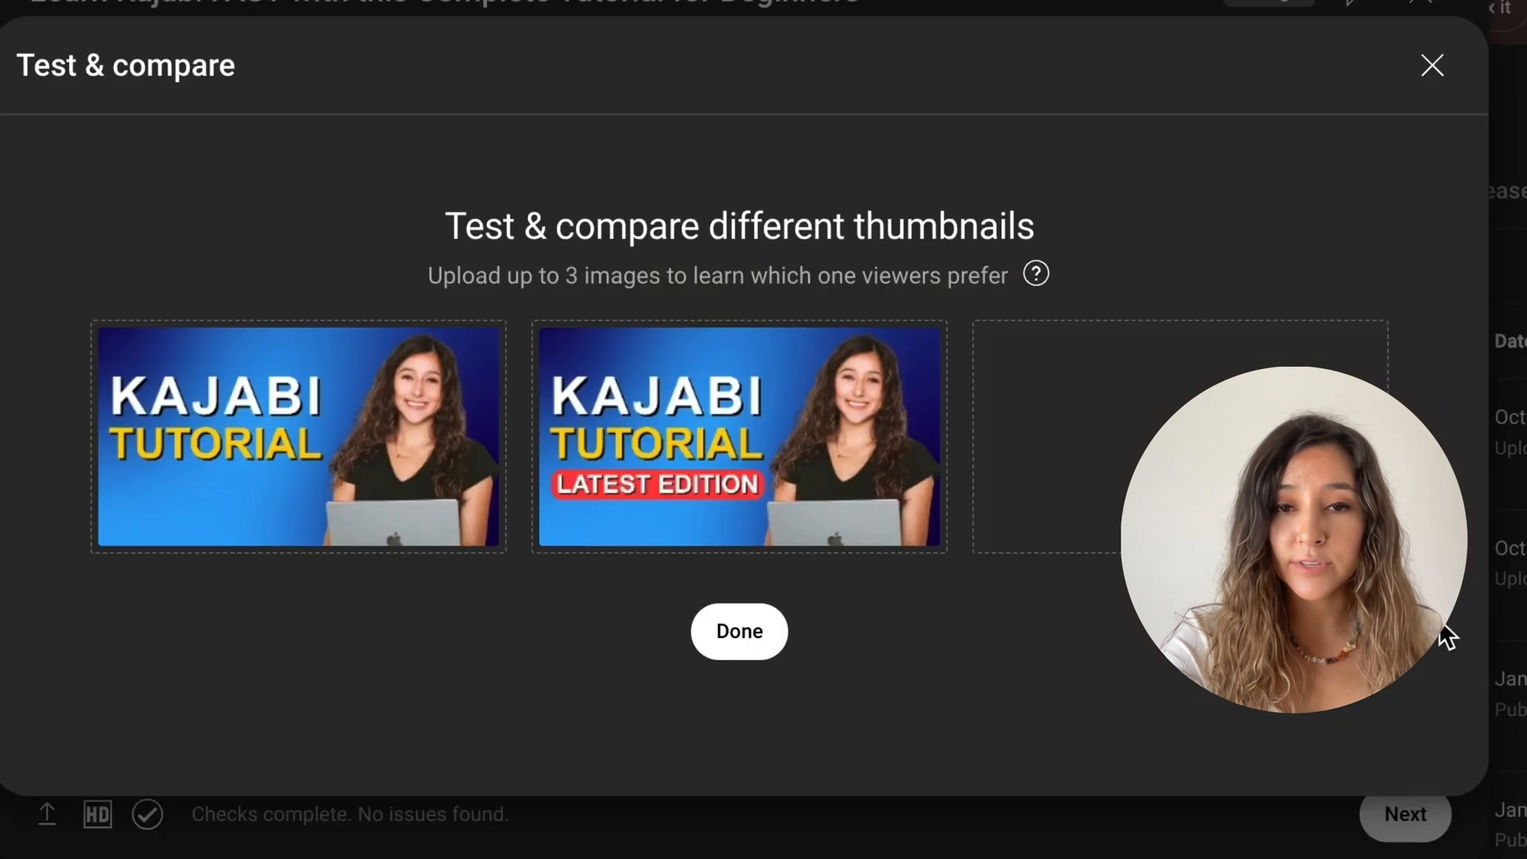
{"action": "left_click", "coordinate": [752, 632]}
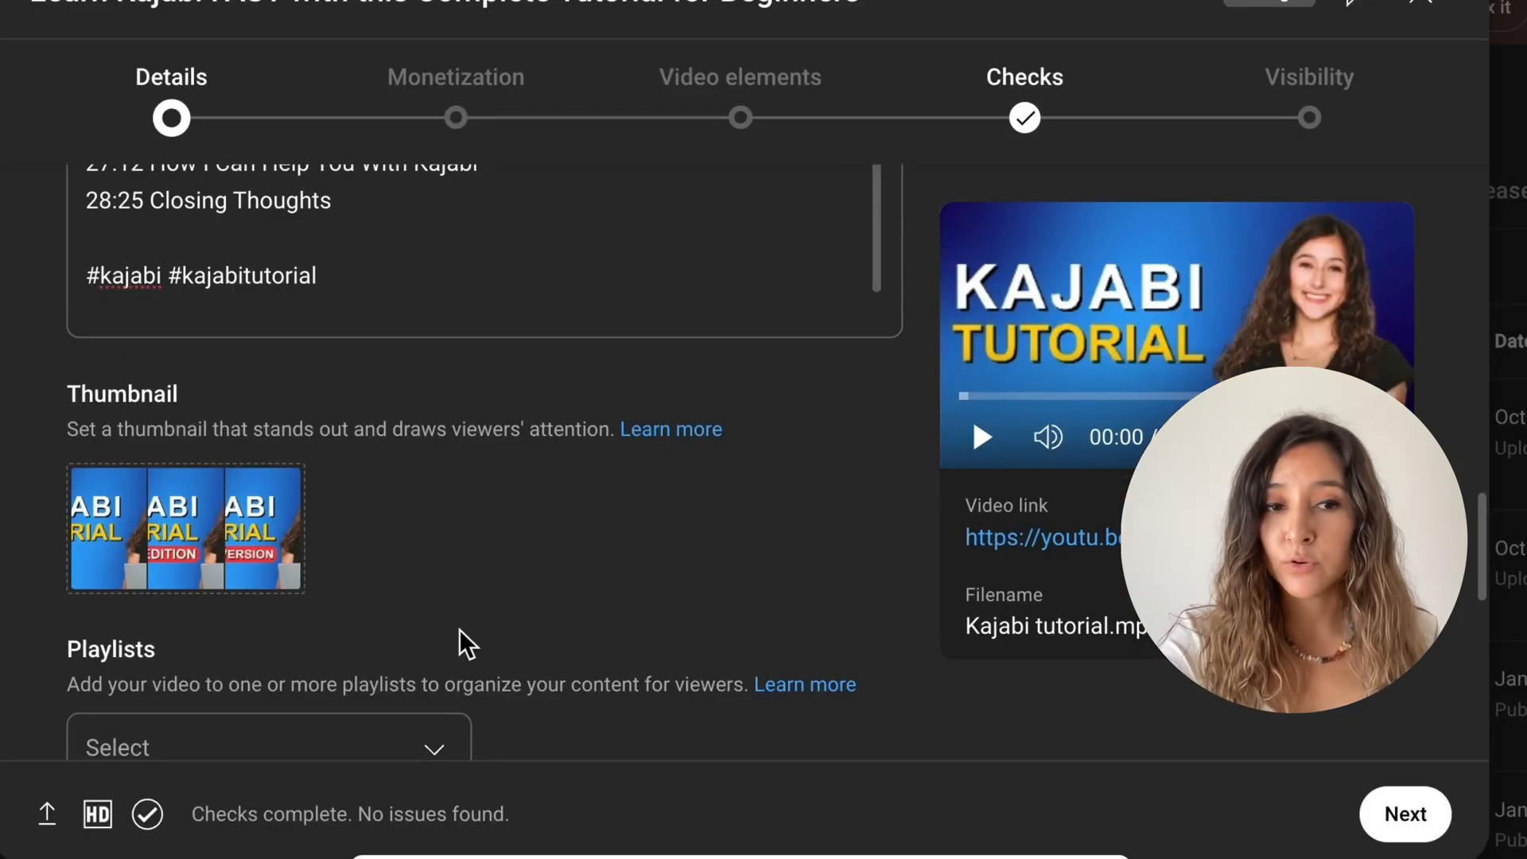
- Open the video's playlist choices and start a new playlist
{"action": "scroll", "coordinate": [467, 644], "scroll_direction": "down", "scroll_amount": 2}
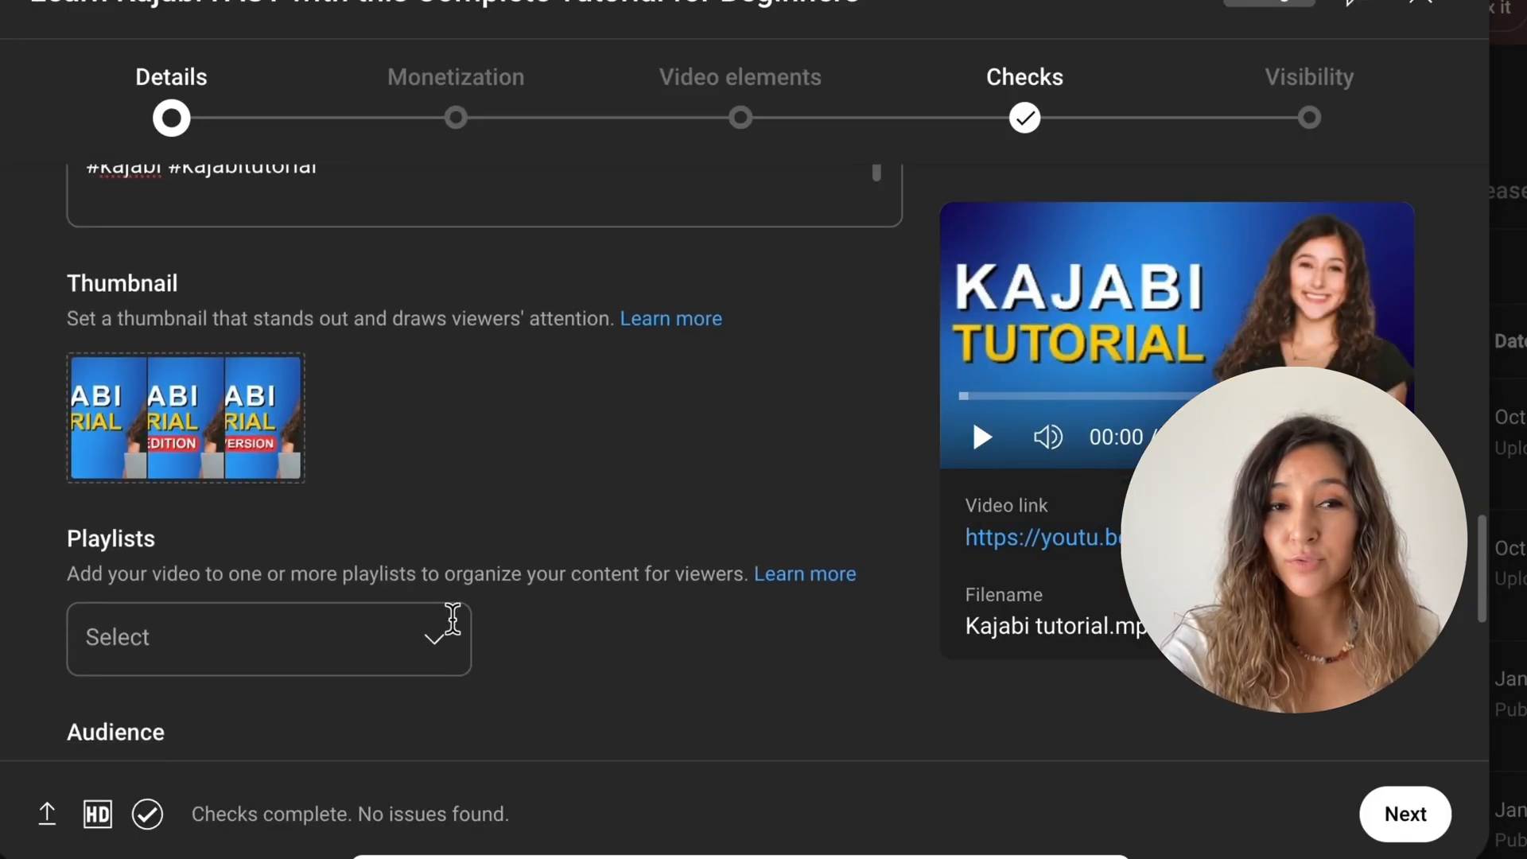
{"action": "scroll", "coordinate": [613, 623], "scroll_direction": "down", "scroll_amount": 1}
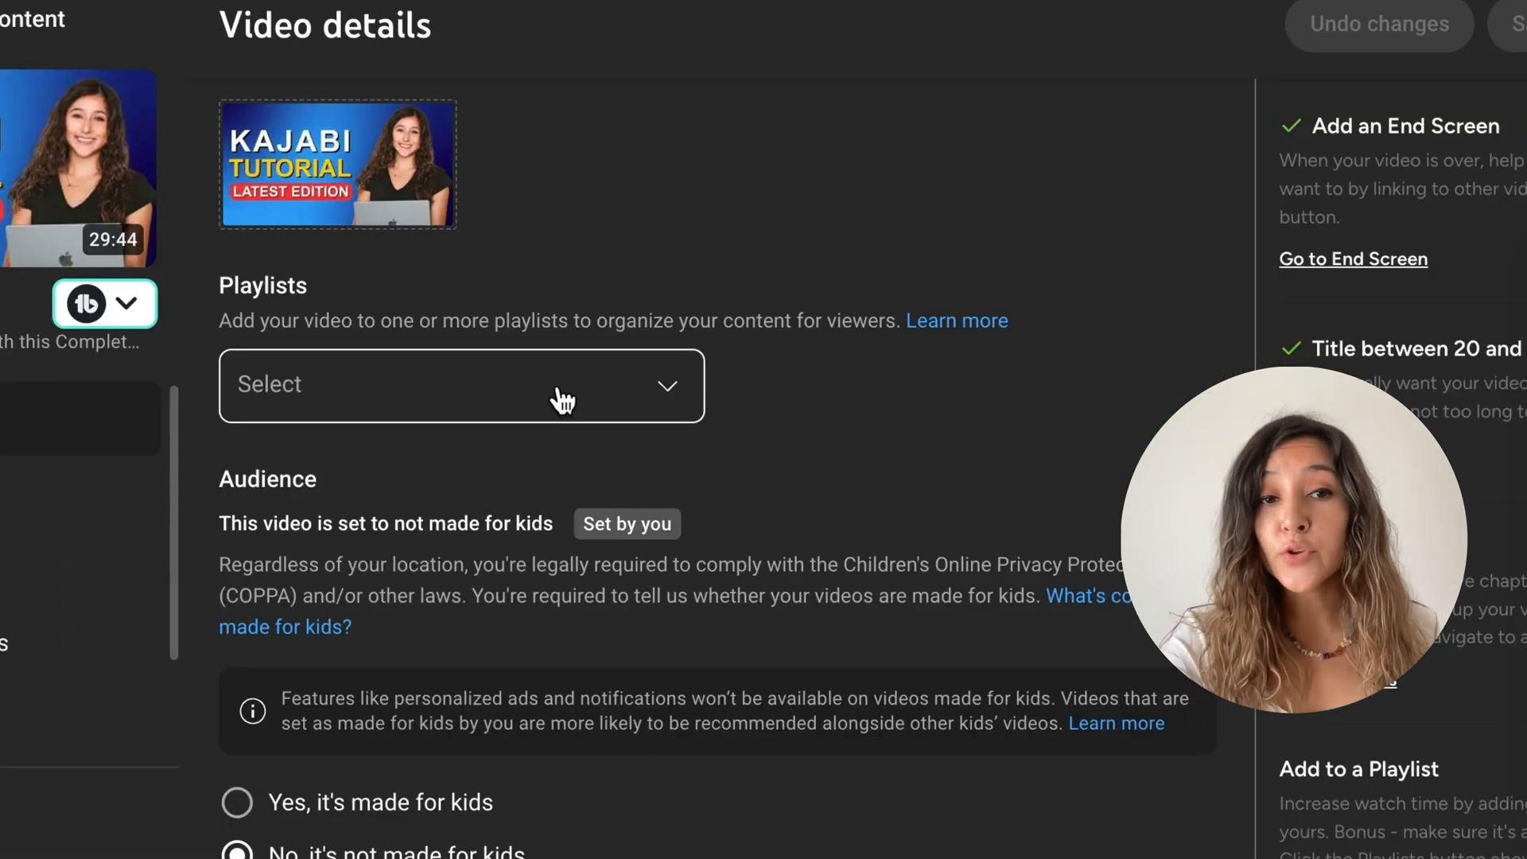
{"action": "left_click", "coordinate": [562, 400]}
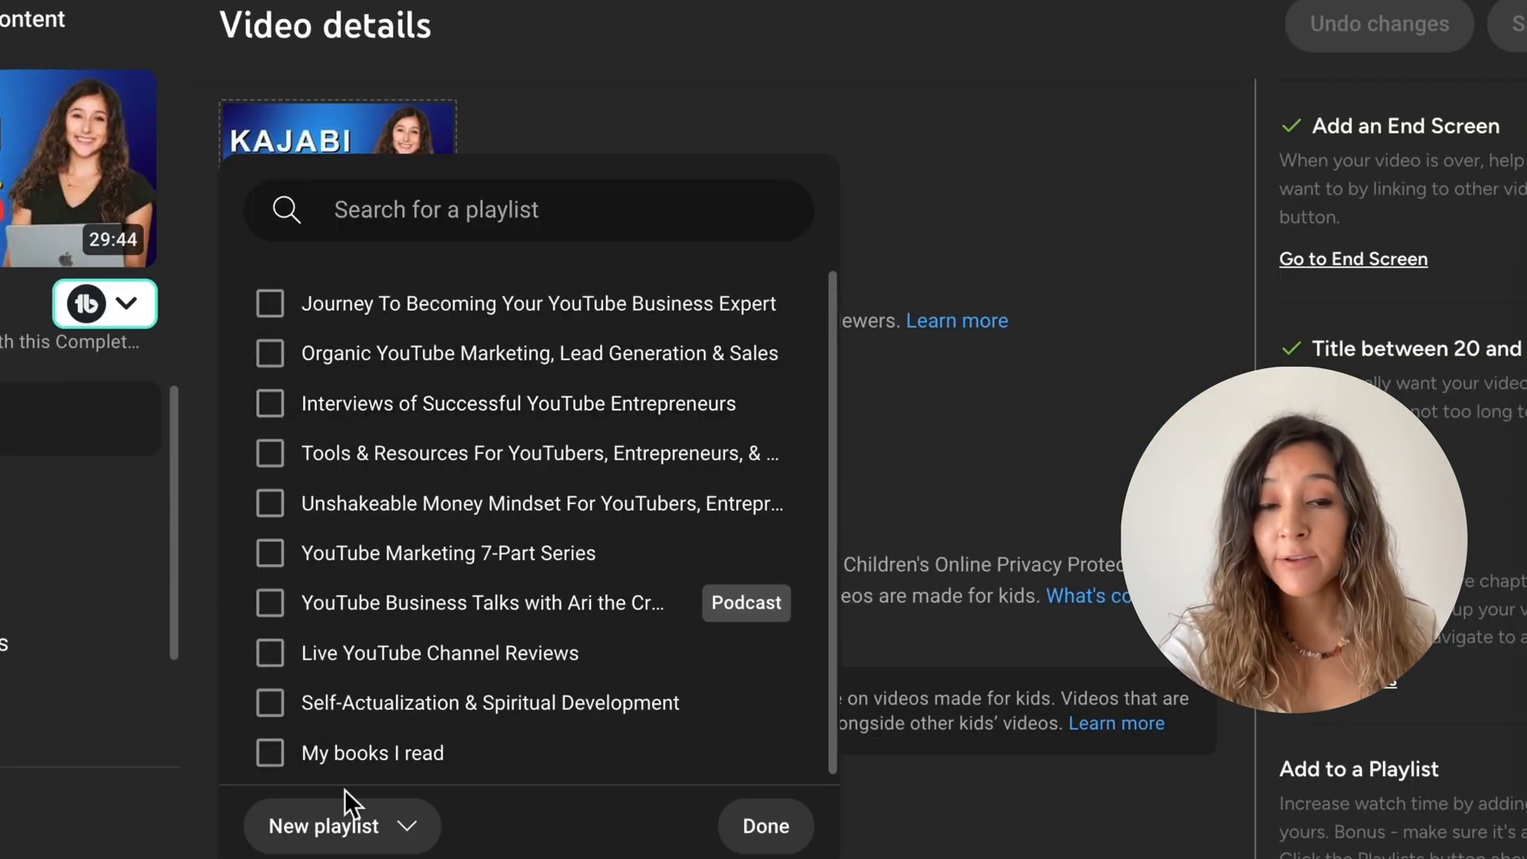
{"action": "left_click", "coordinate": [380, 831]}
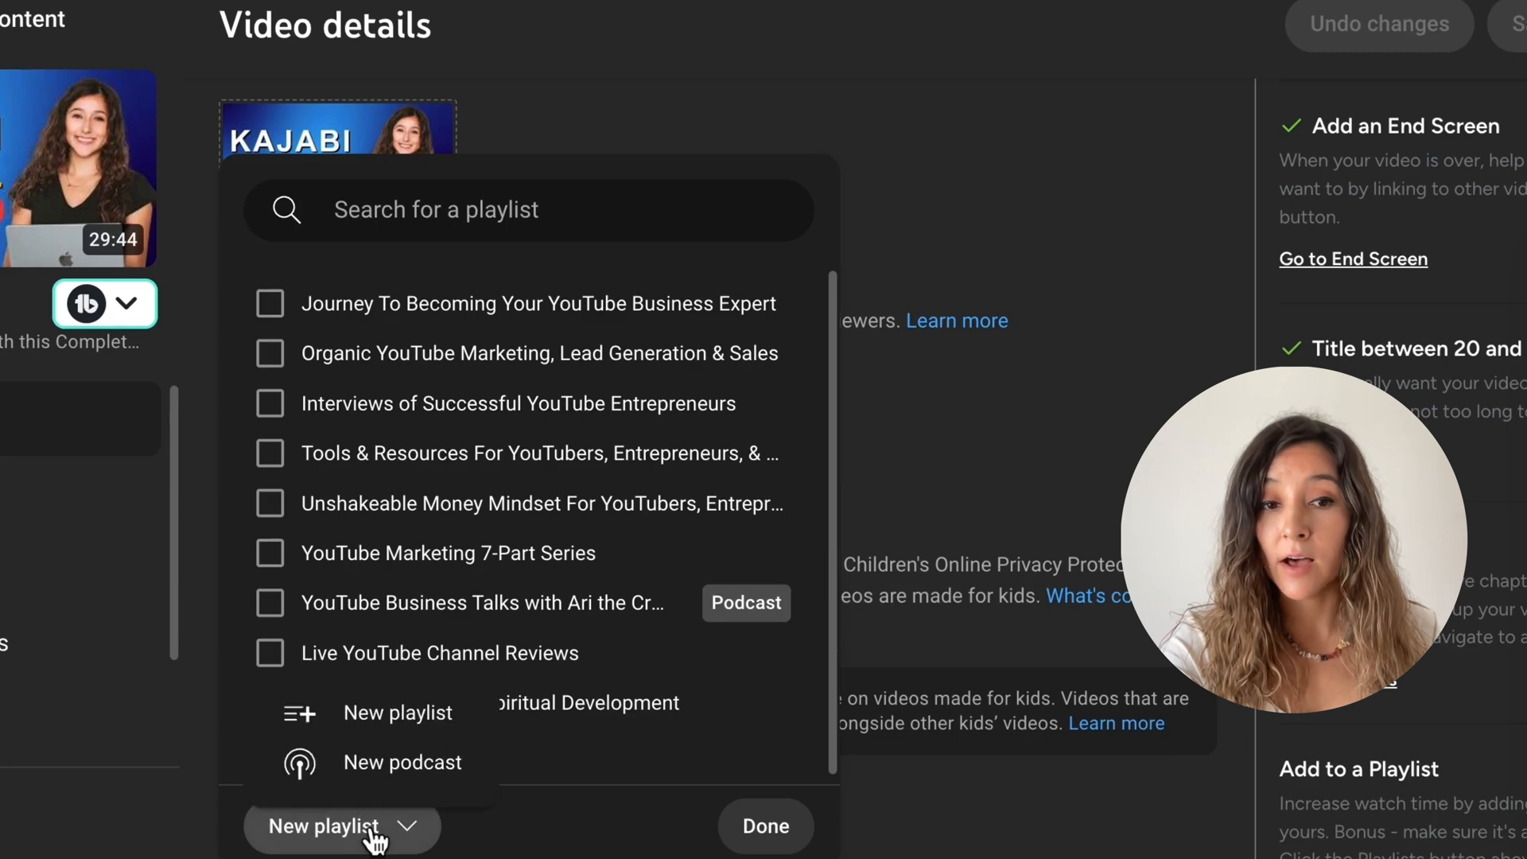
{"action": "left_click", "coordinate": [460, 703]}
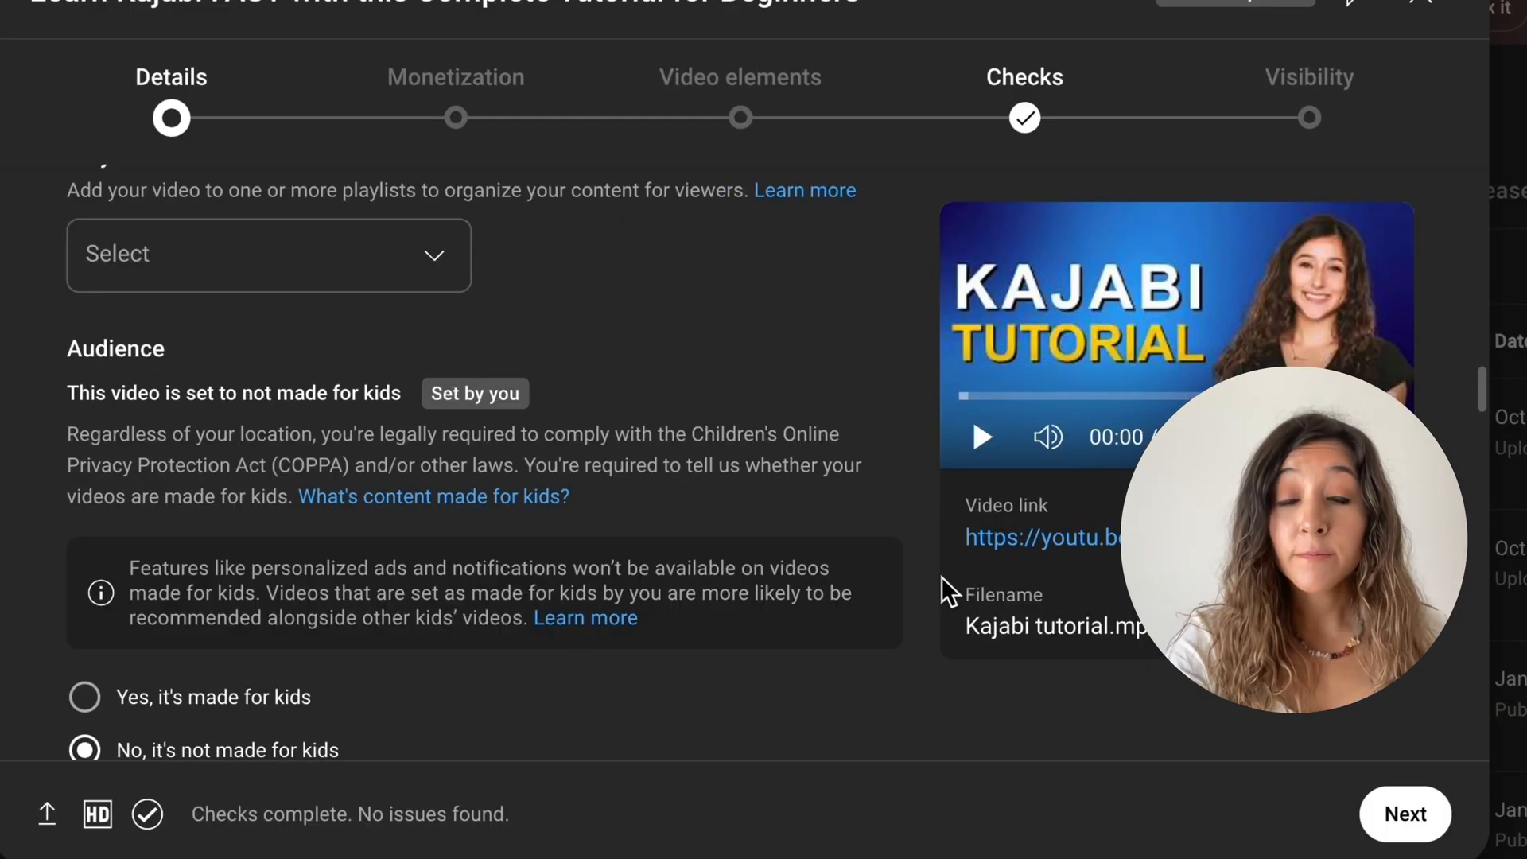
- Review the upload's made-for-kids audience setting and its age restriction options
{"action": "scroll", "coordinate": [925, 581], "scroll_direction": "down", "scroll_amount": 2}
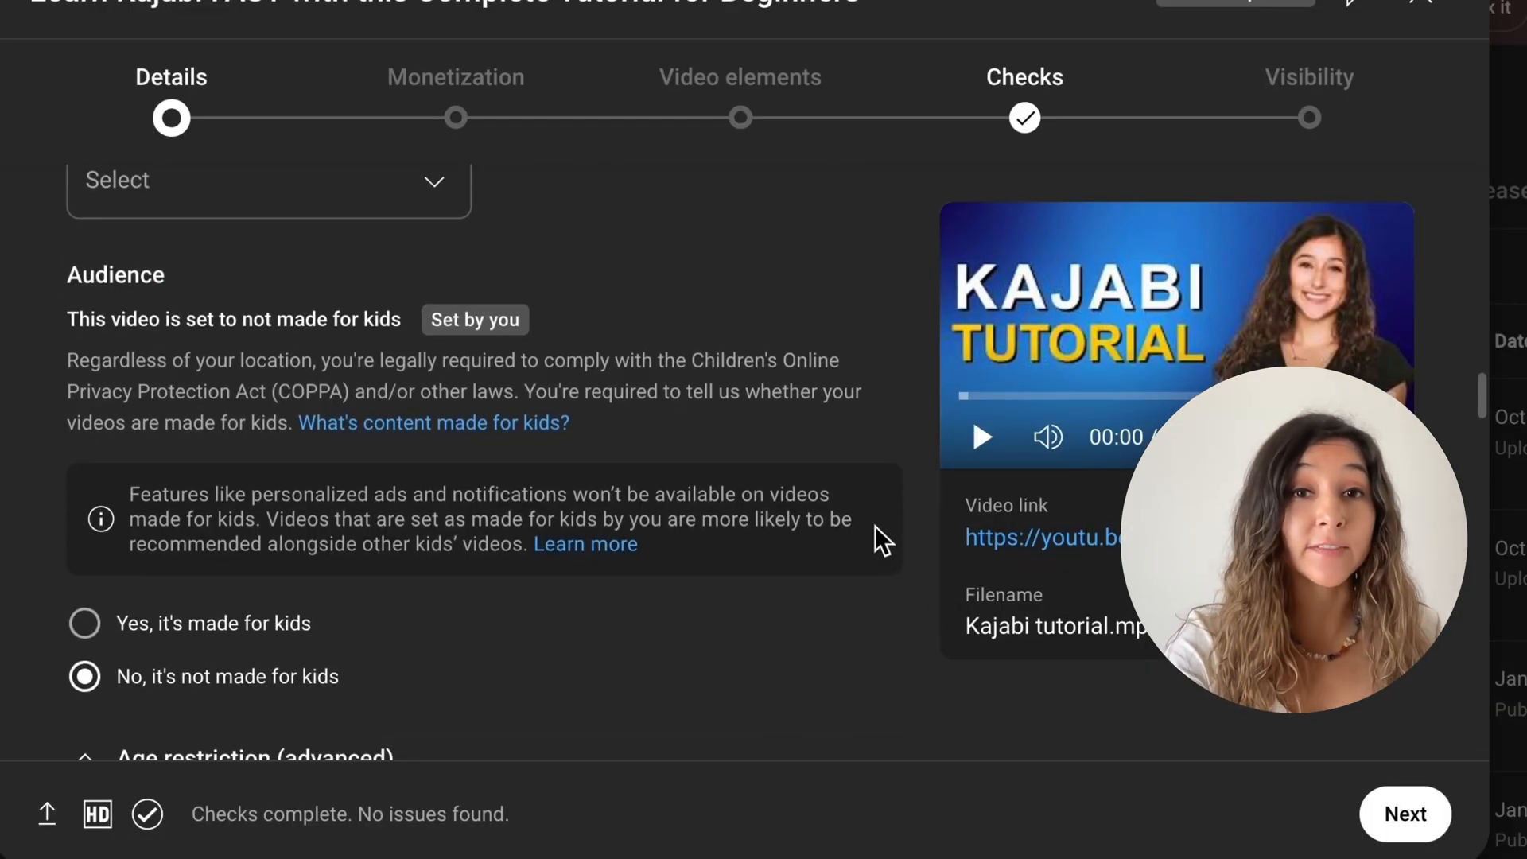
{"action": "scroll", "coordinate": [650, 568], "scroll_direction": "down", "scroll_amount": 1}
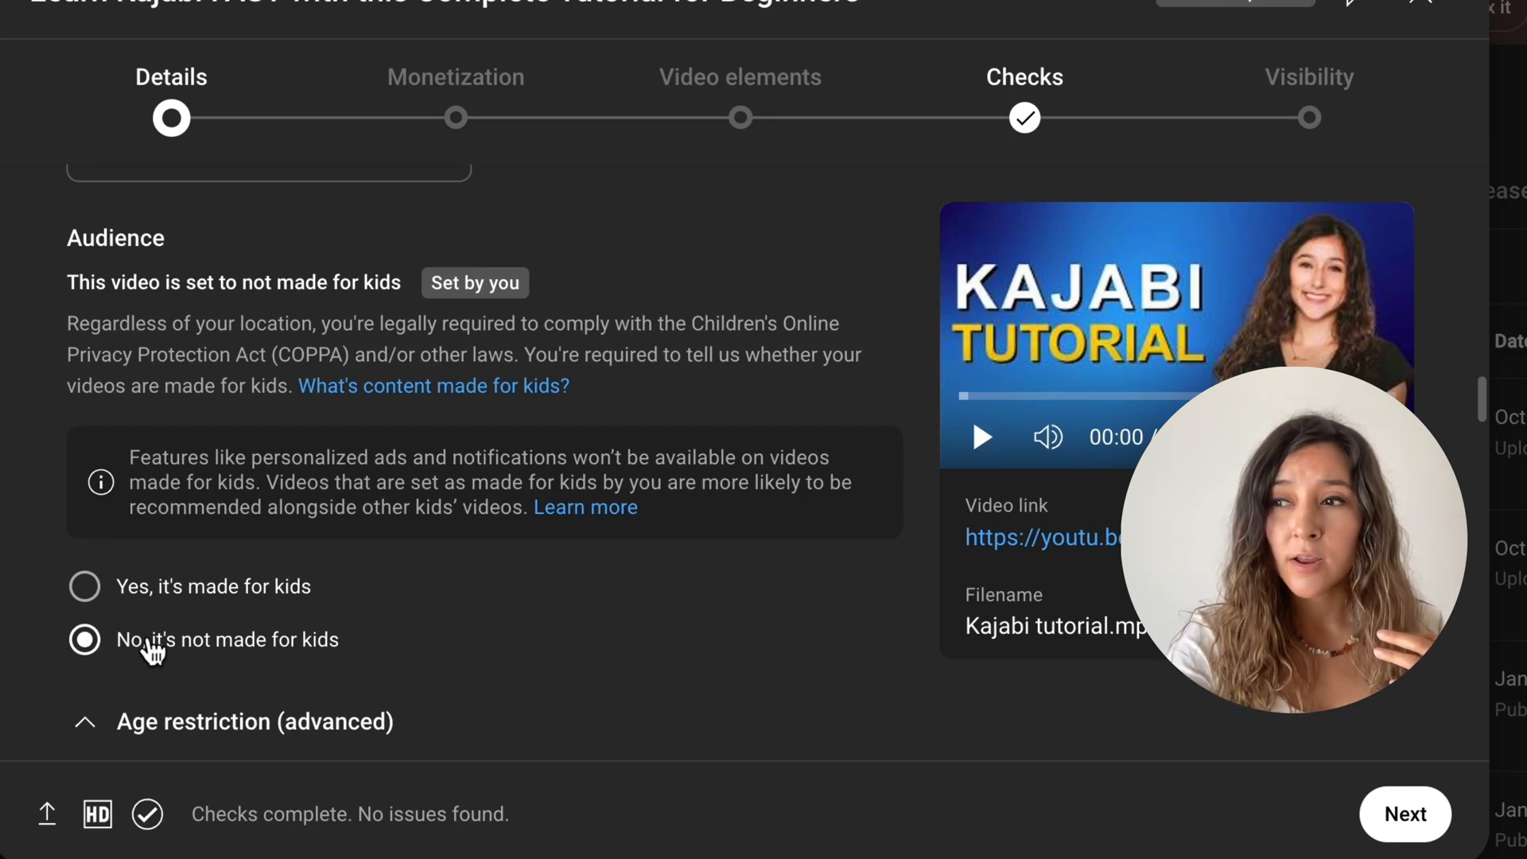
{"action": "scroll", "coordinate": [151, 645], "scroll_direction": "down", "scroll_amount": 1}
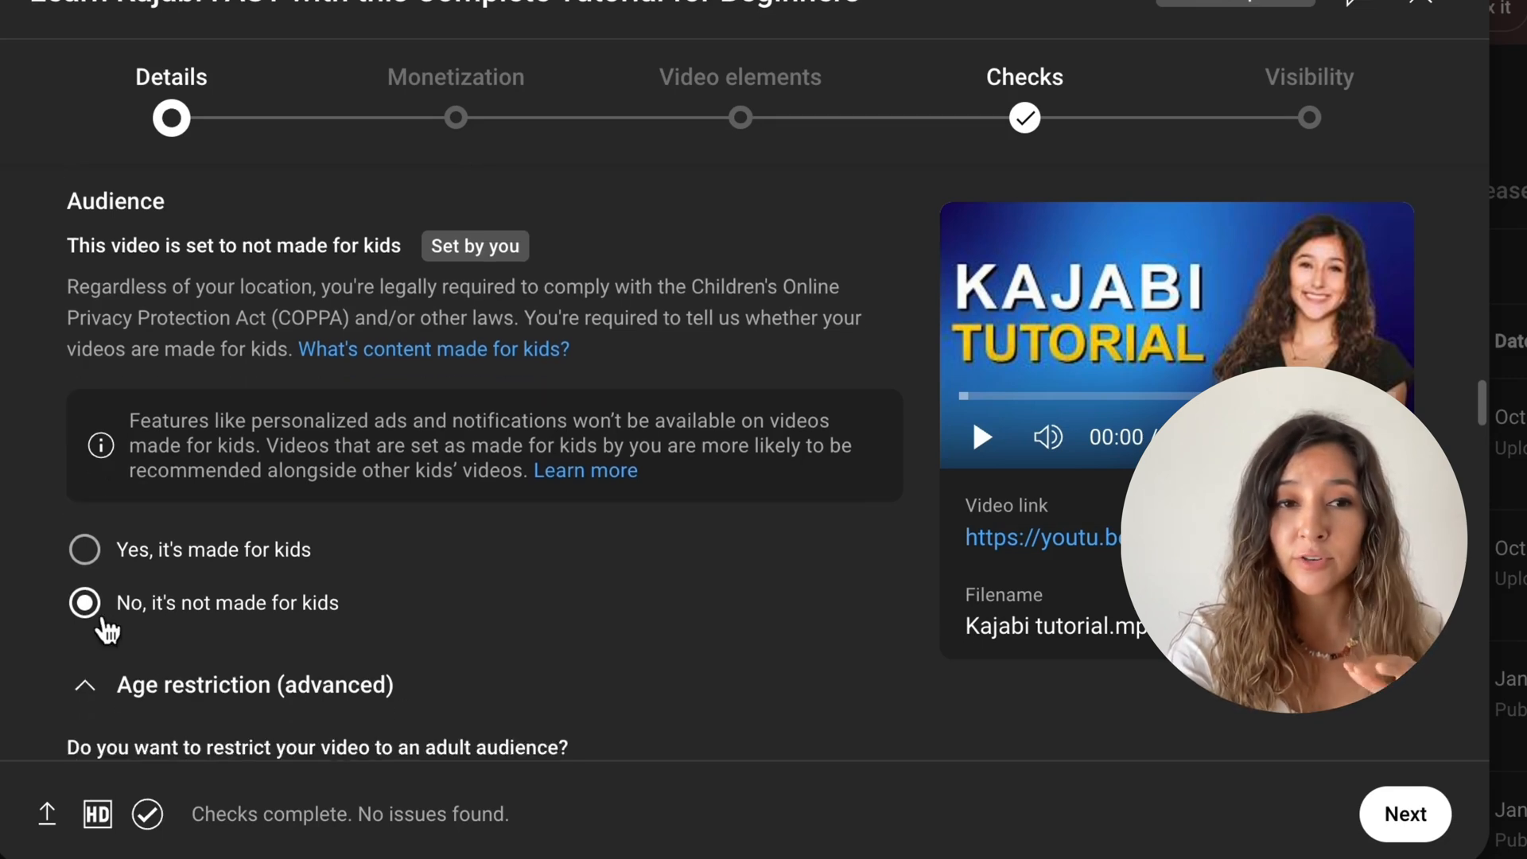
{"action": "scroll", "coordinate": [167, 625], "scroll_direction": "down", "scroll_amount": 5}
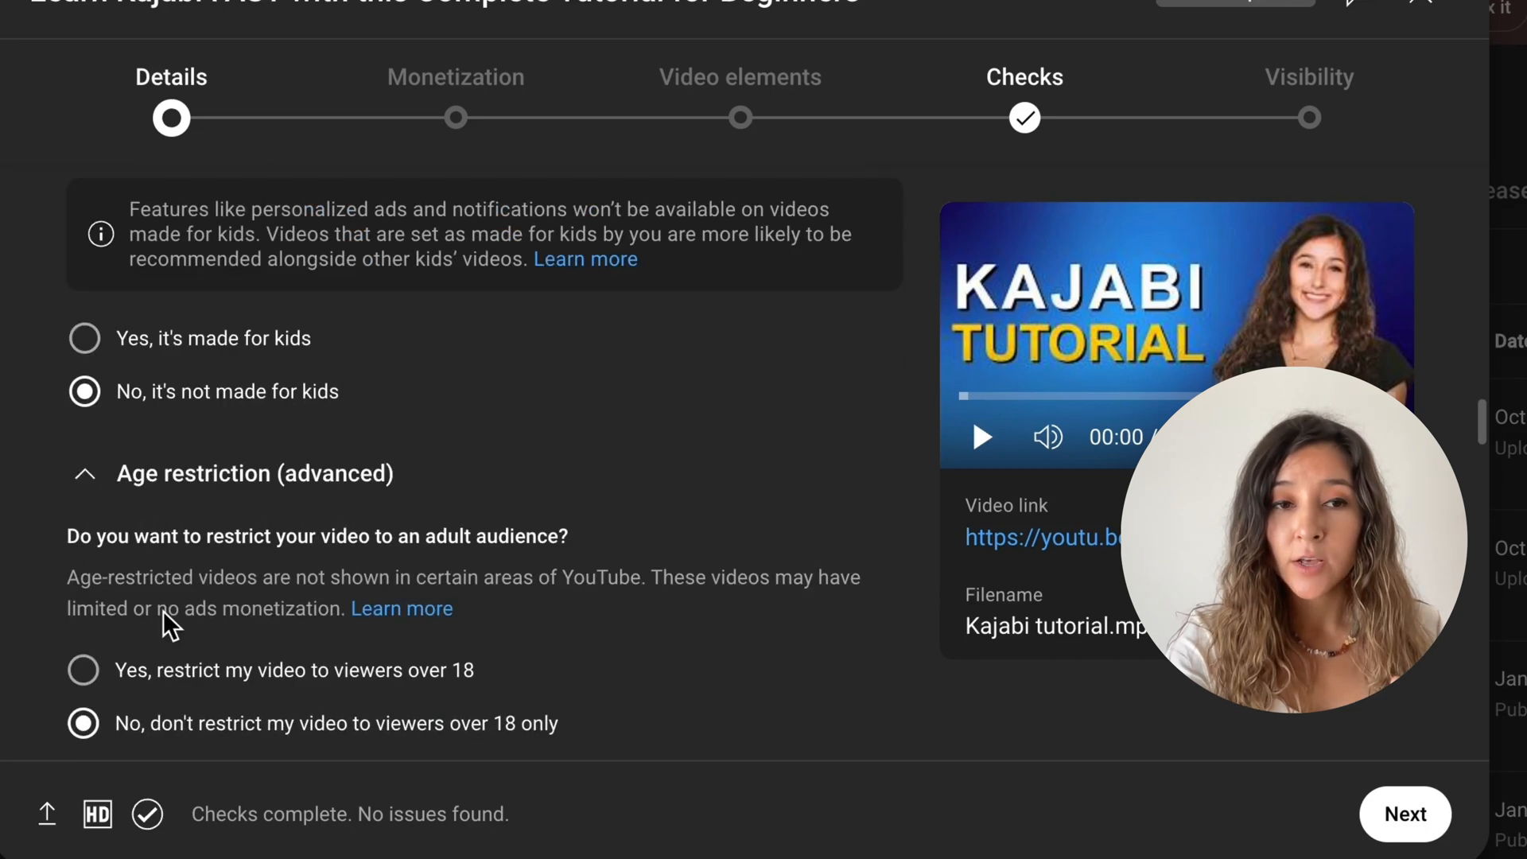
{"action": "scroll", "coordinate": [294, 566], "scroll_direction": "down", "scroll_amount": 1}
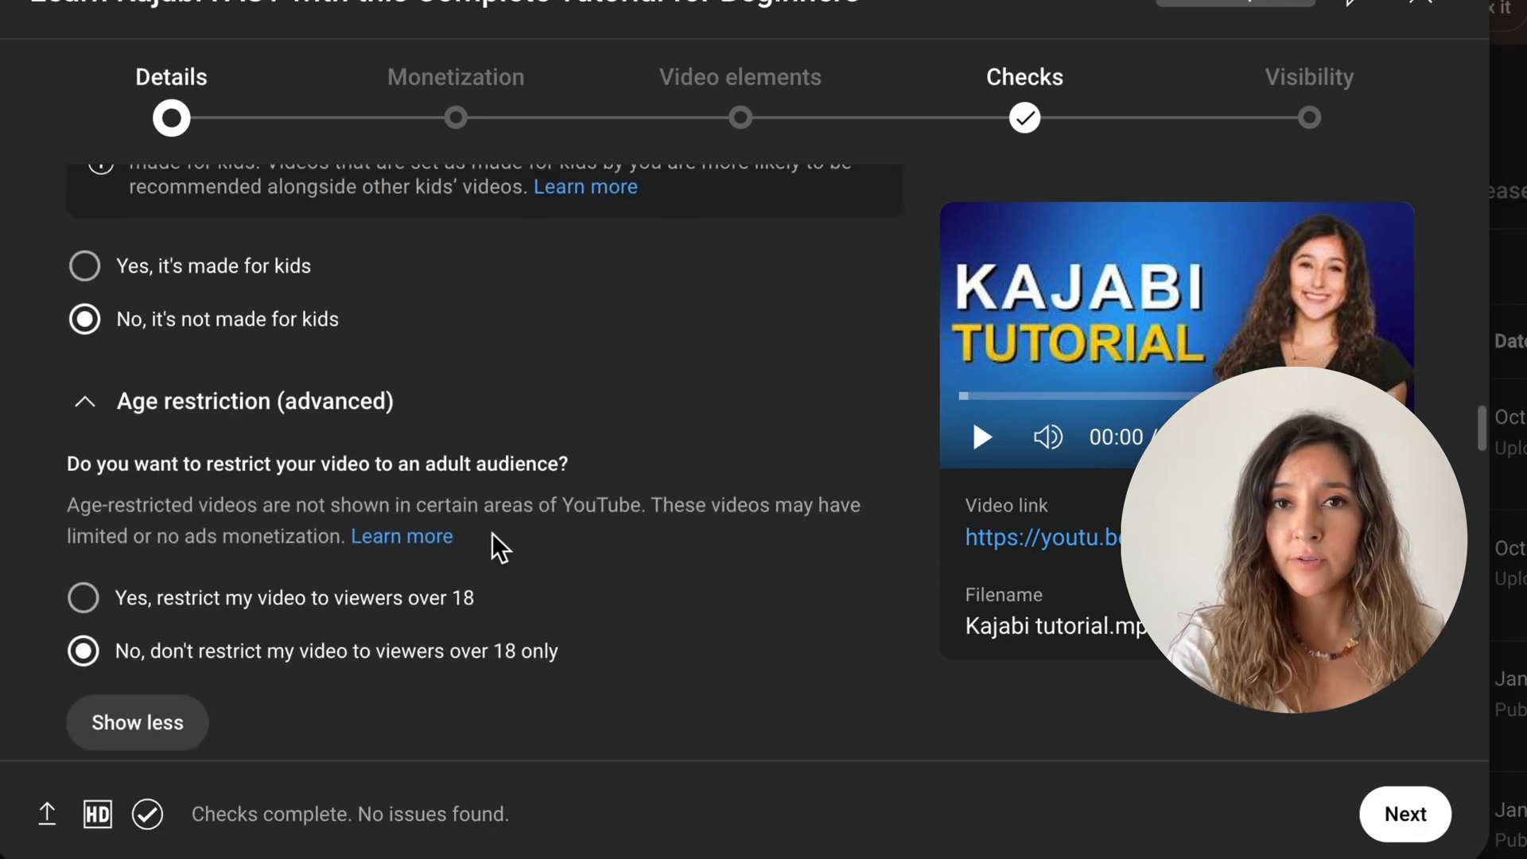
{"action": "scroll", "coordinate": [500, 547], "scroll_direction": "down", "scroll_amount": 1}
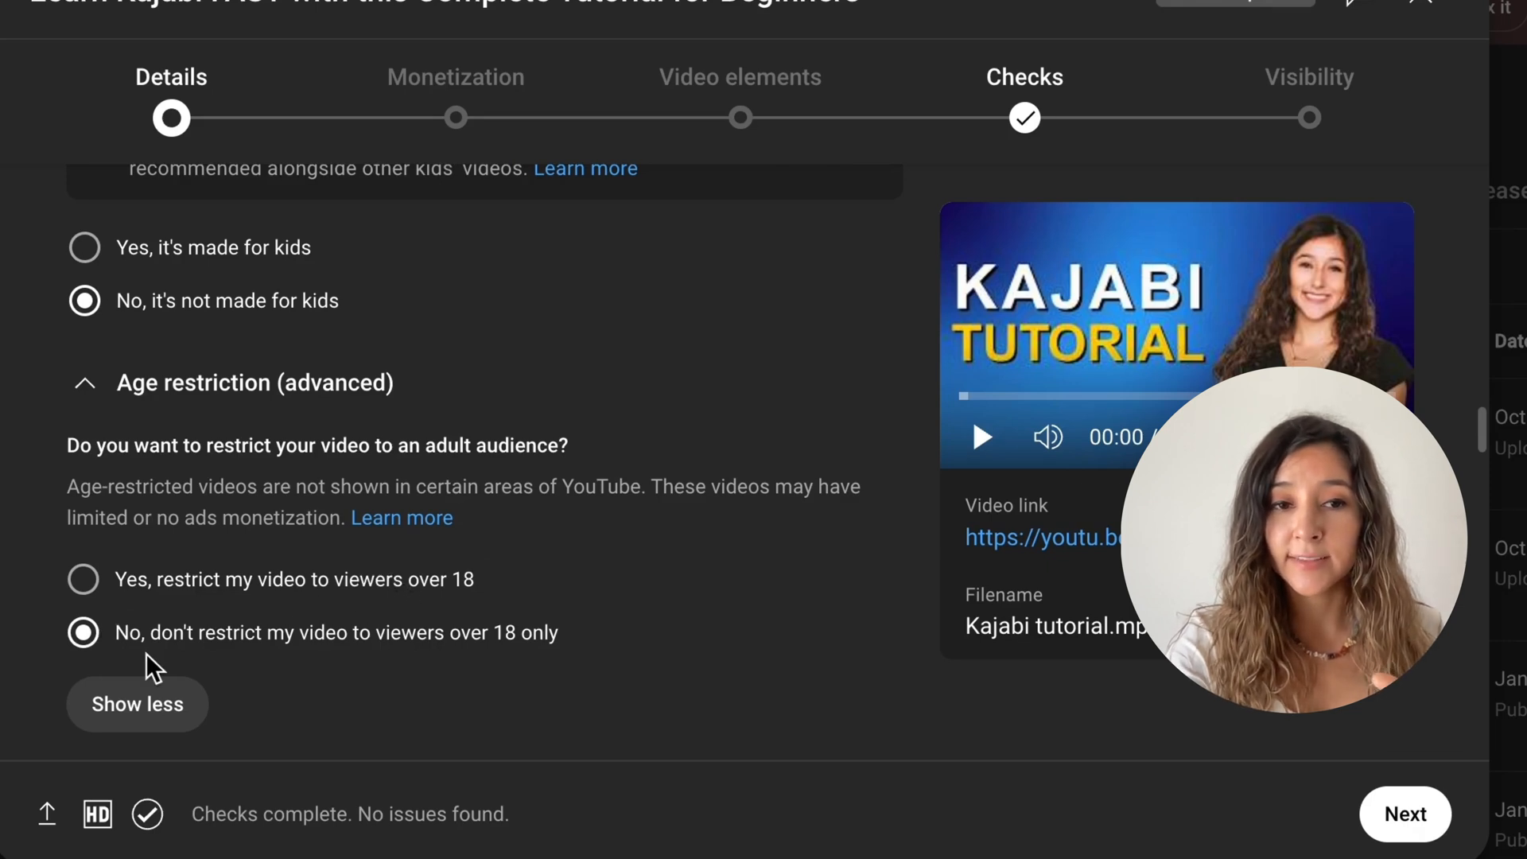
{"action": "scroll", "coordinate": [151, 667], "scroll_direction": "down", "scroll_amount": 1}
{"action": "scroll", "coordinate": [320, 661], "scroll_direction": "down", "scroll_amount": 4}
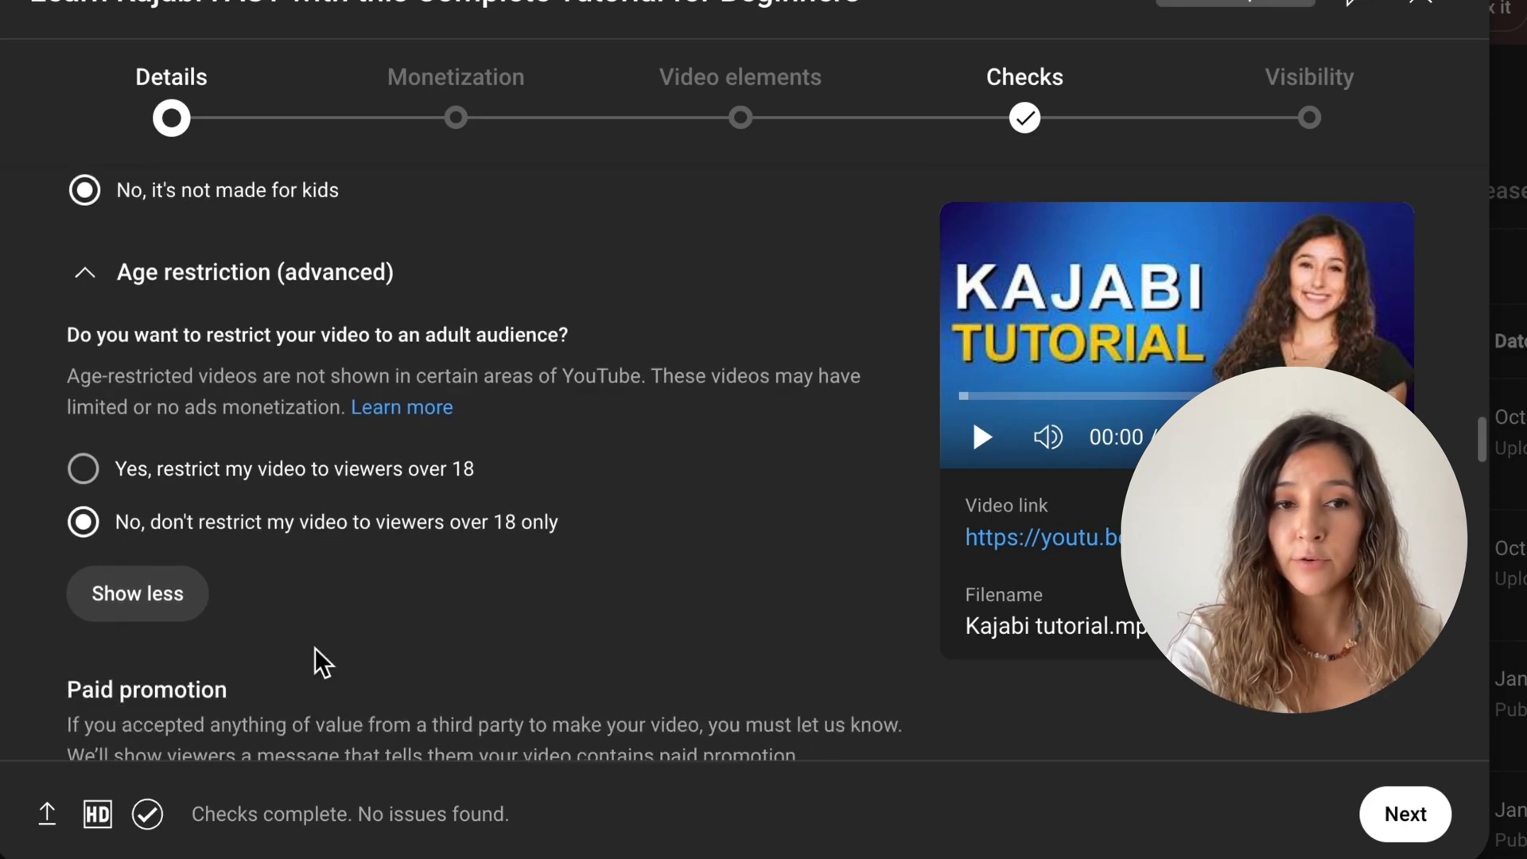
{"action": "scroll", "coordinate": [320, 661], "scroll_direction": "down", "scroll_amount": 2}
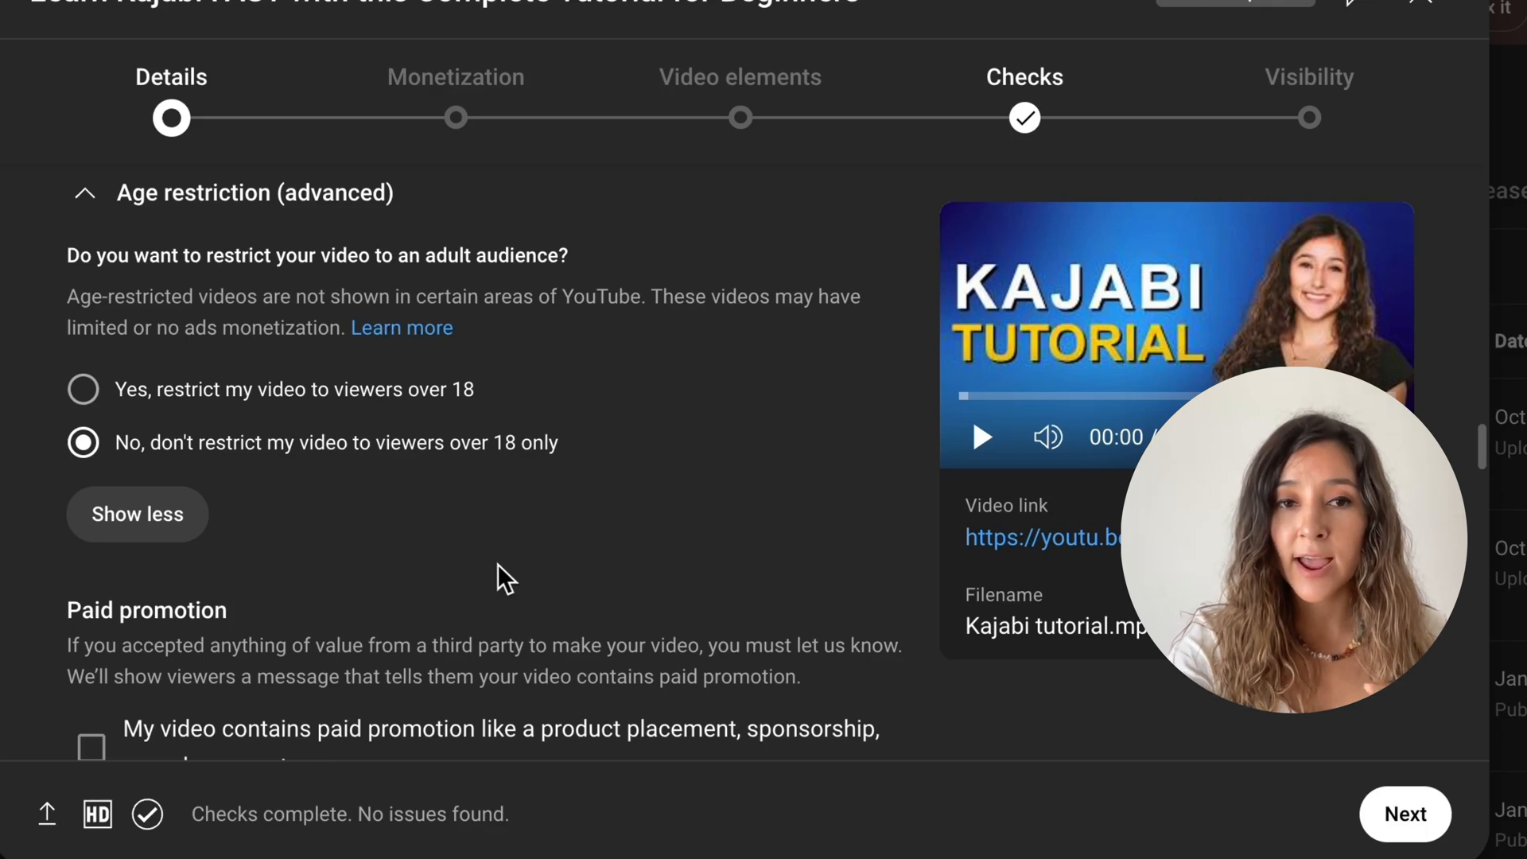
{"action": "scroll", "coordinate": [496, 566], "scroll_direction": "down", "scroll_amount": 1}
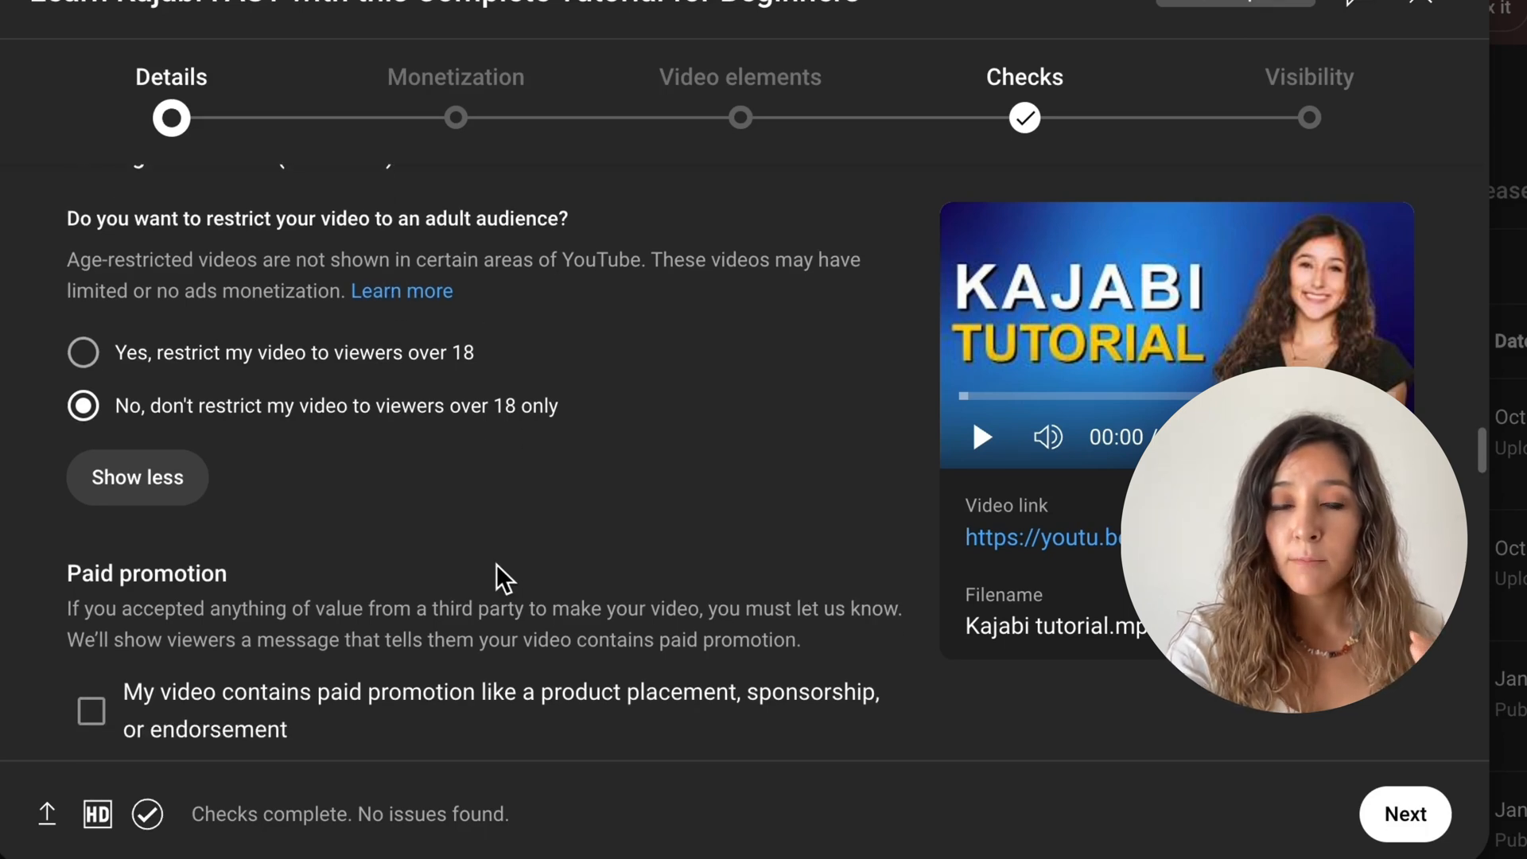
- Declare that the video contains paid promotion like a product placement, sponsorship, or endorsement
{"action": "scroll", "coordinate": [497, 564], "scroll_direction": "down", "scroll_amount": 3}
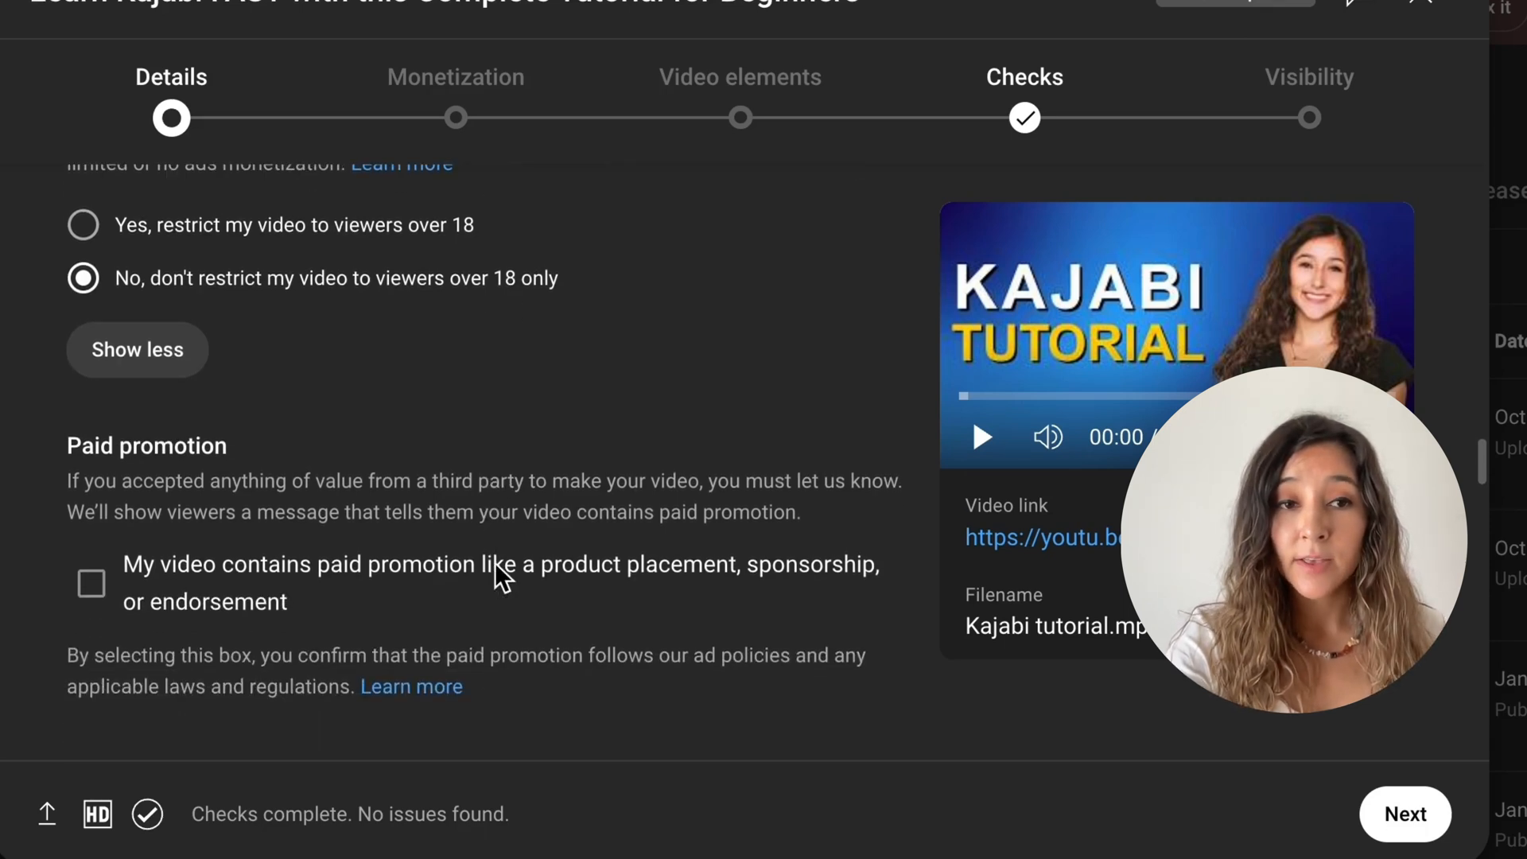
{"action": "scroll", "coordinate": [497, 566], "scroll_direction": "down", "scroll_amount": 1}
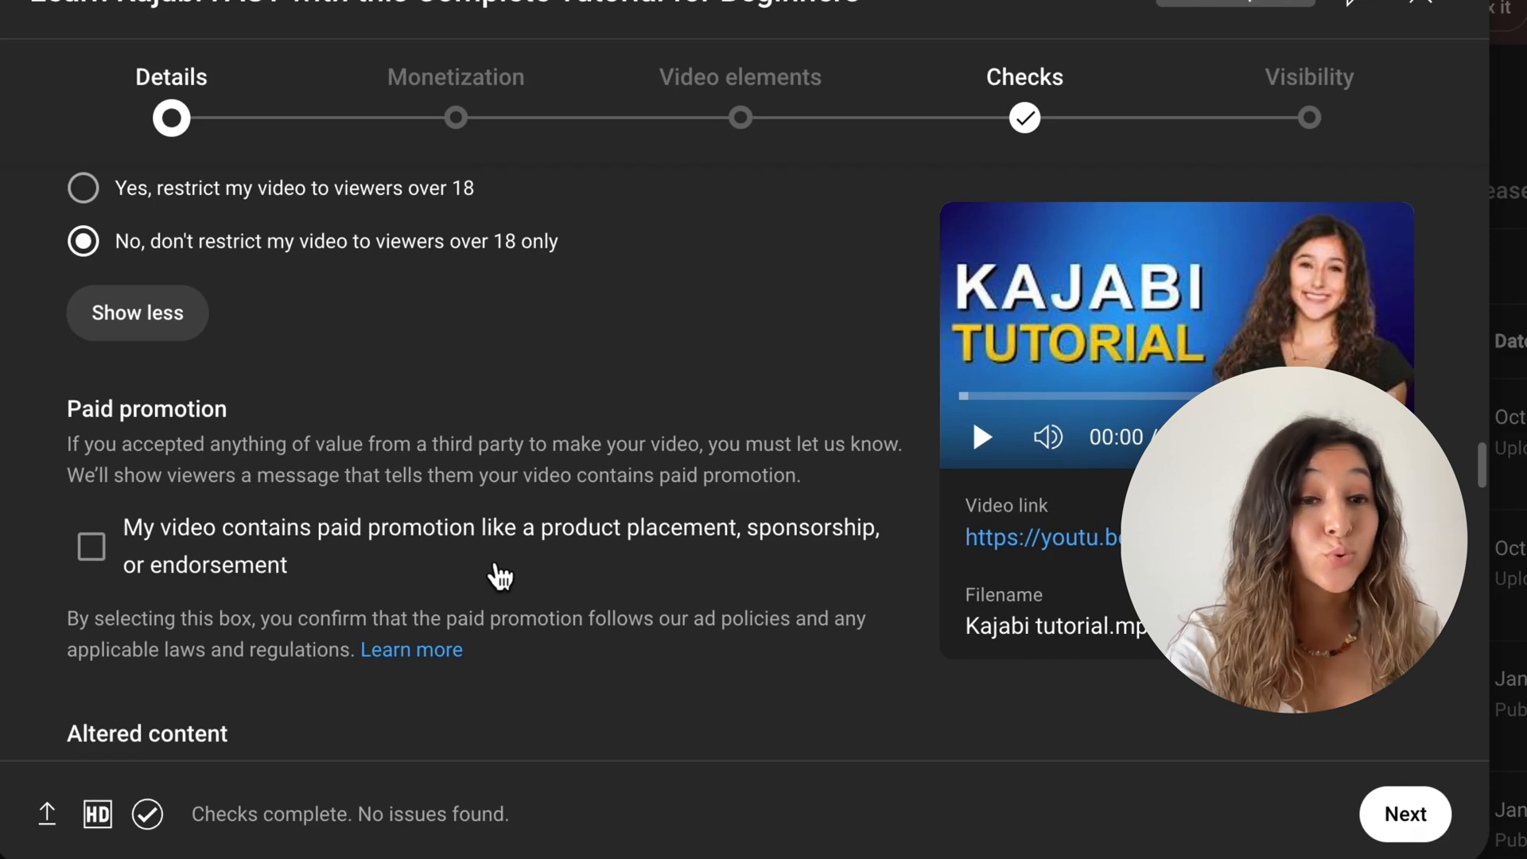
{"action": "scroll", "coordinate": [499, 577], "scroll_direction": "down", "scroll_amount": 2}
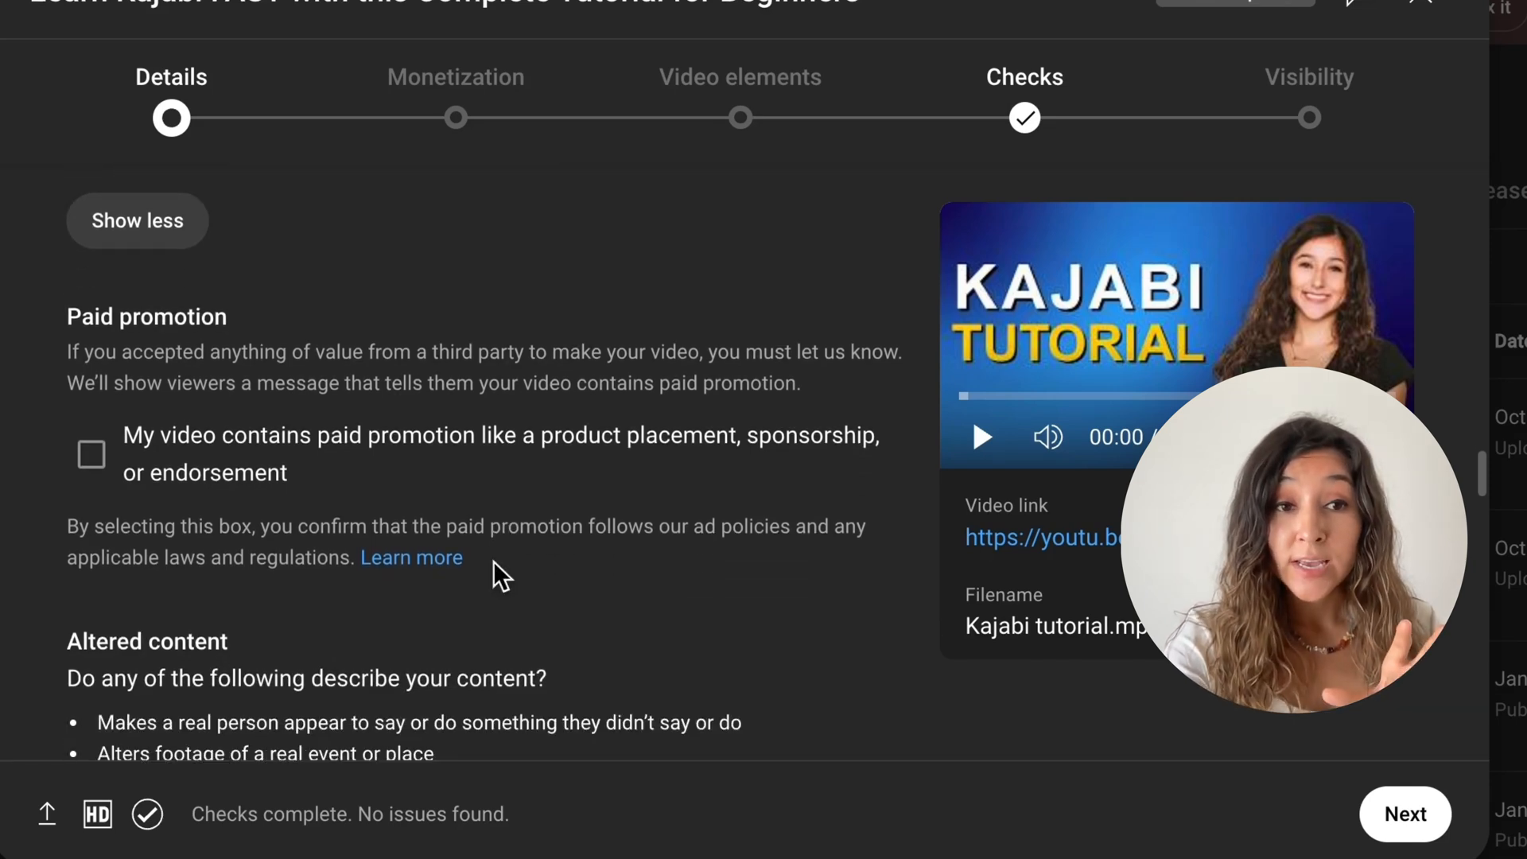
{"action": "scroll", "coordinate": [493, 561], "scroll_direction": "down", "scroll_amount": 1}
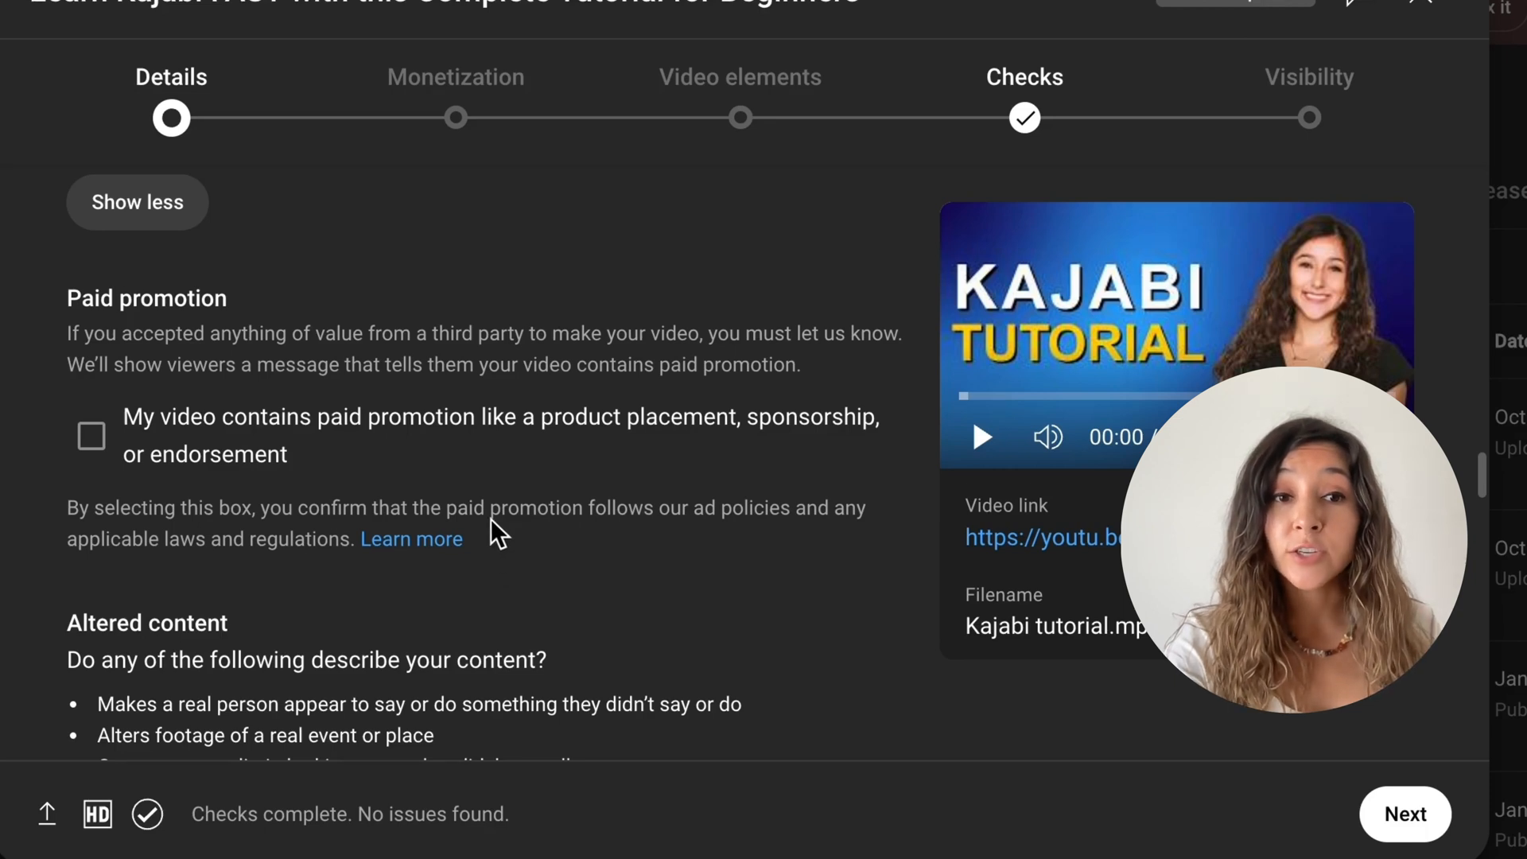
{"action": "left_click", "coordinate": [93, 437]}
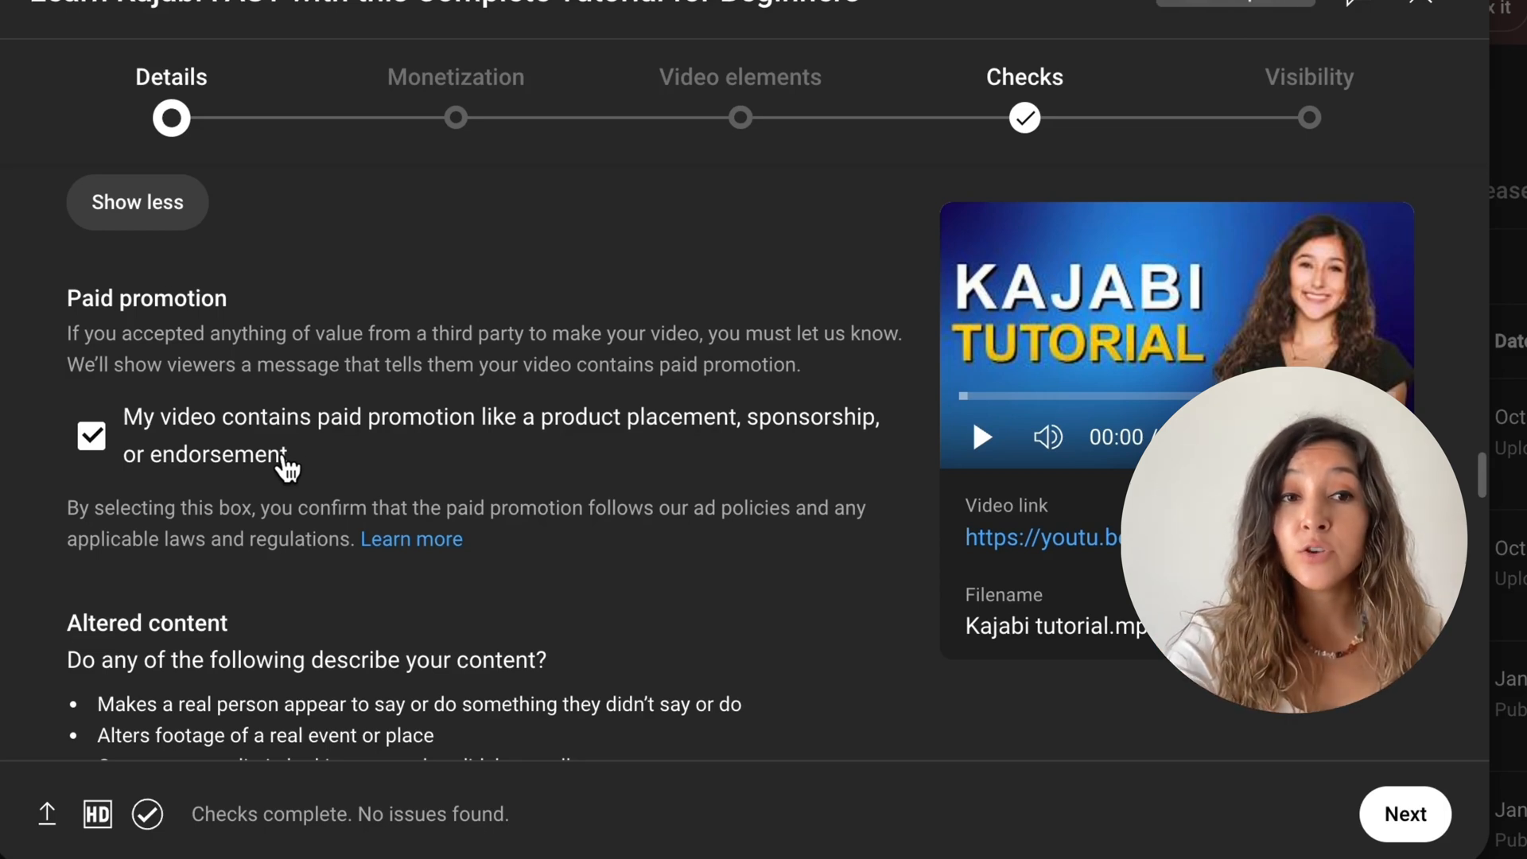
{"action": "left_click", "coordinate": [93, 437]}
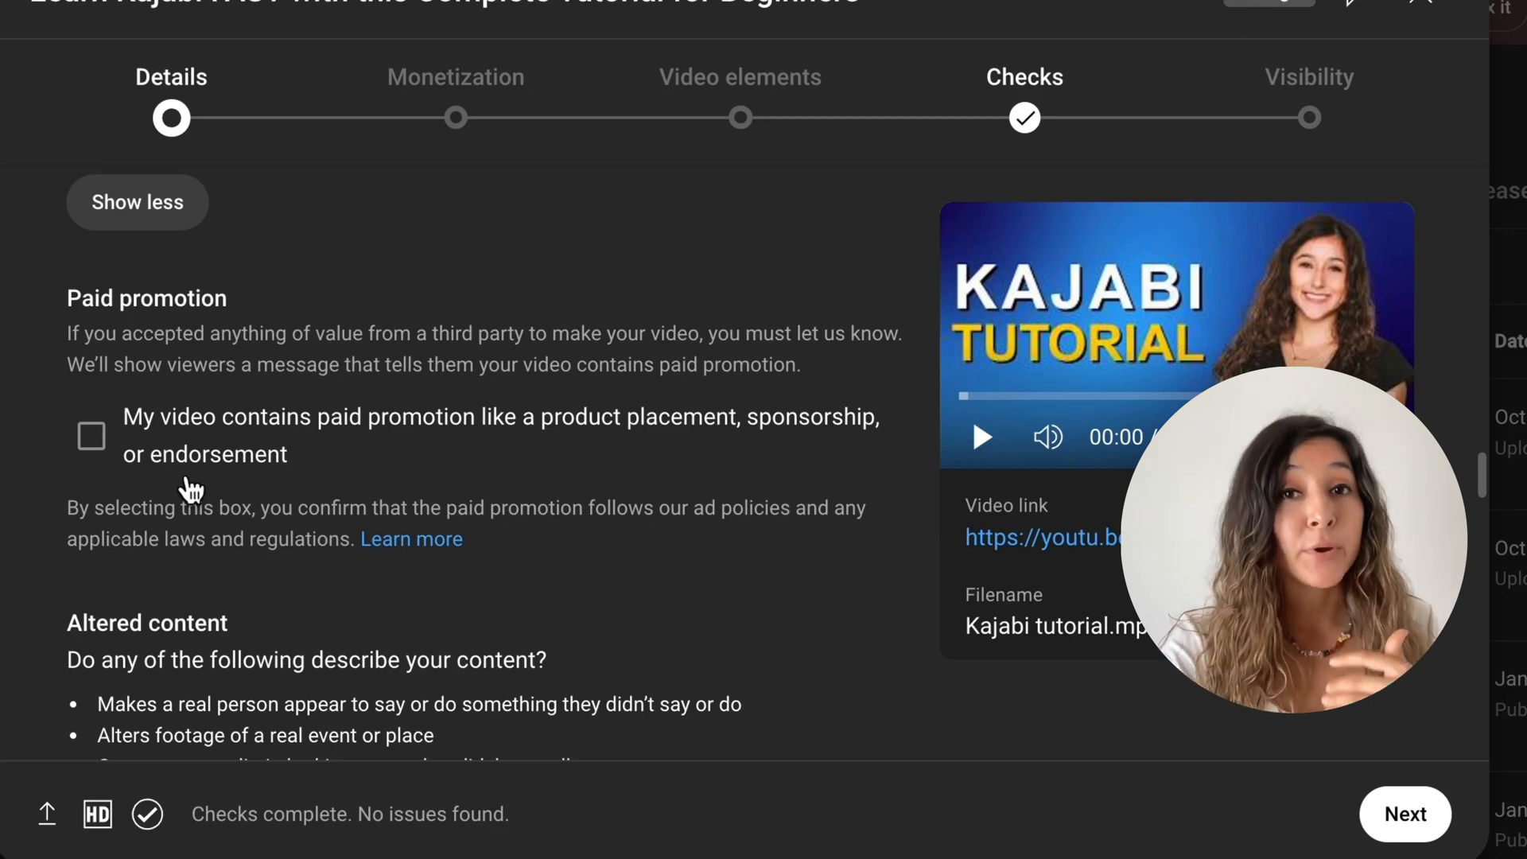
{"action": "left_click", "coordinate": [92, 439]}
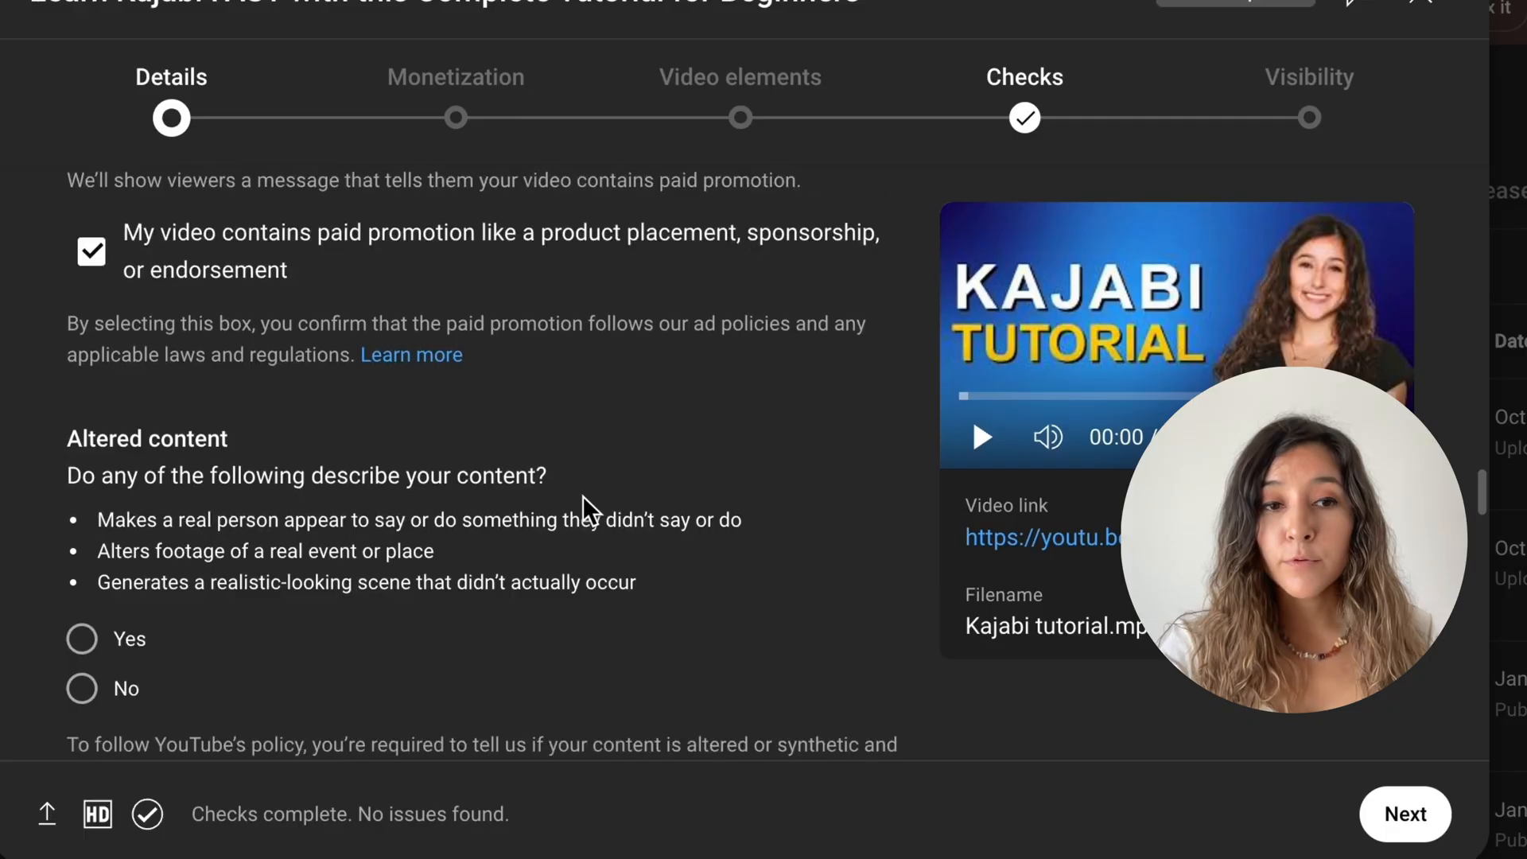
- Answer the Altered content question with No
{"action": "scroll", "coordinate": [583, 501], "scroll_direction": "down", "scroll_amount": 2}
{"action": "scroll", "coordinate": [585, 501], "scroll_direction": "down", "scroll_amount": 1}
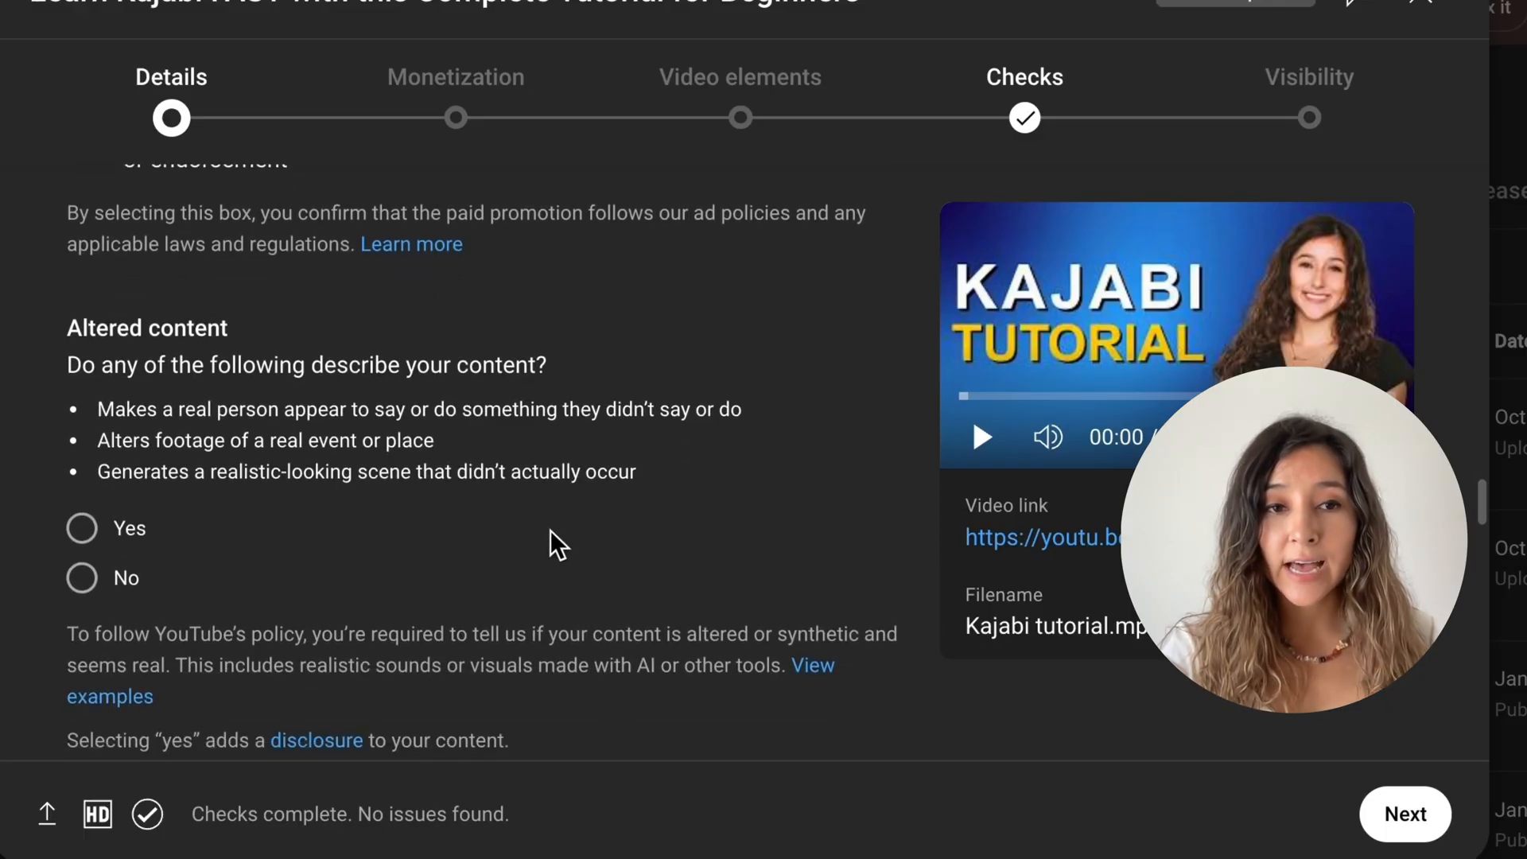
{"action": "scroll", "coordinate": [208, 579], "scroll_direction": "down", "scroll_amount": 1}
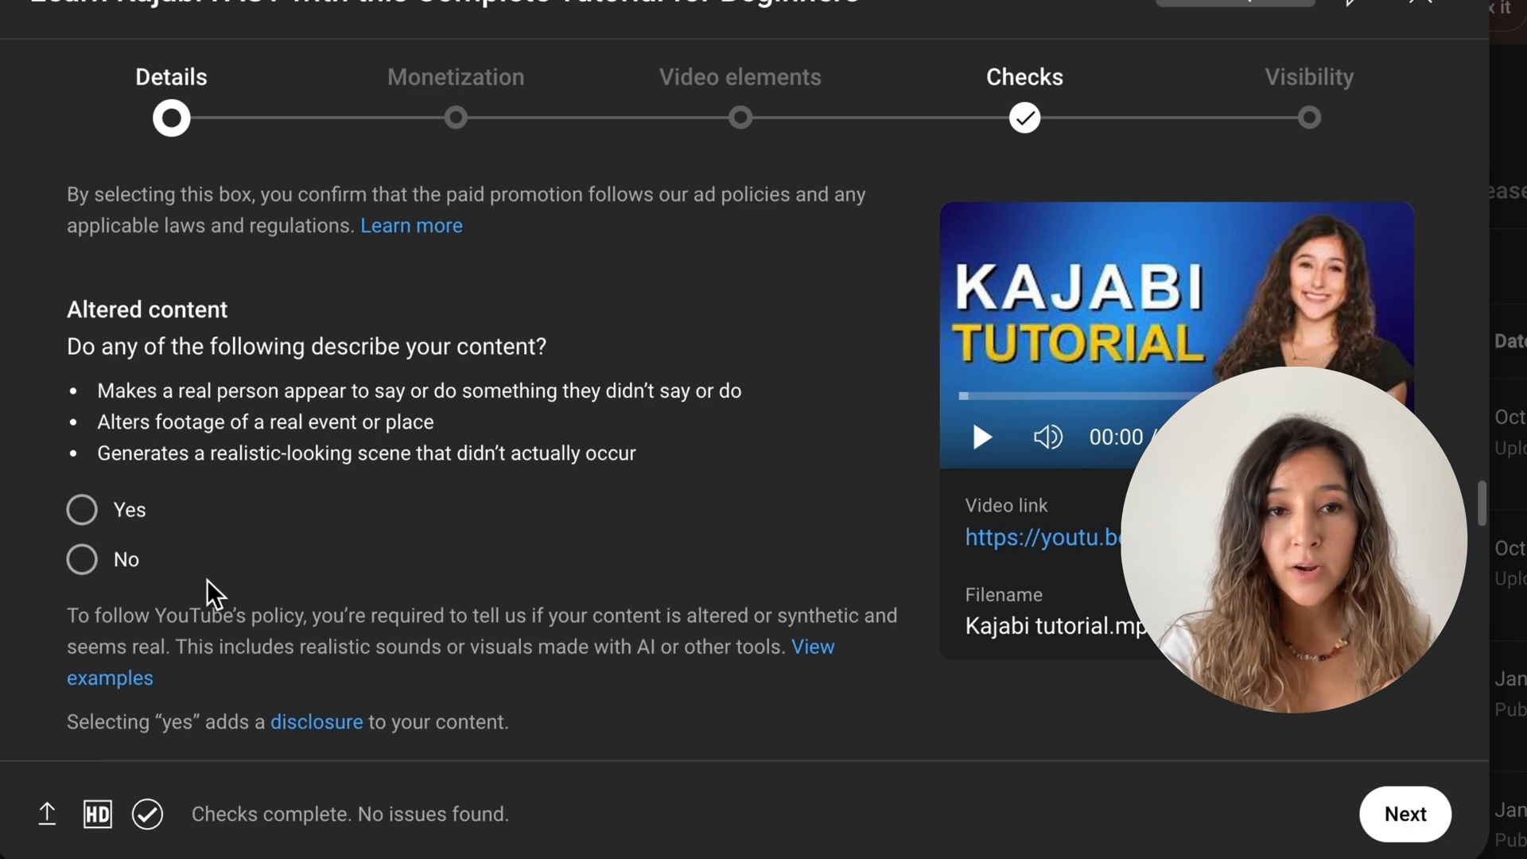
{"action": "left_click", "coordinate": [82, 510]}
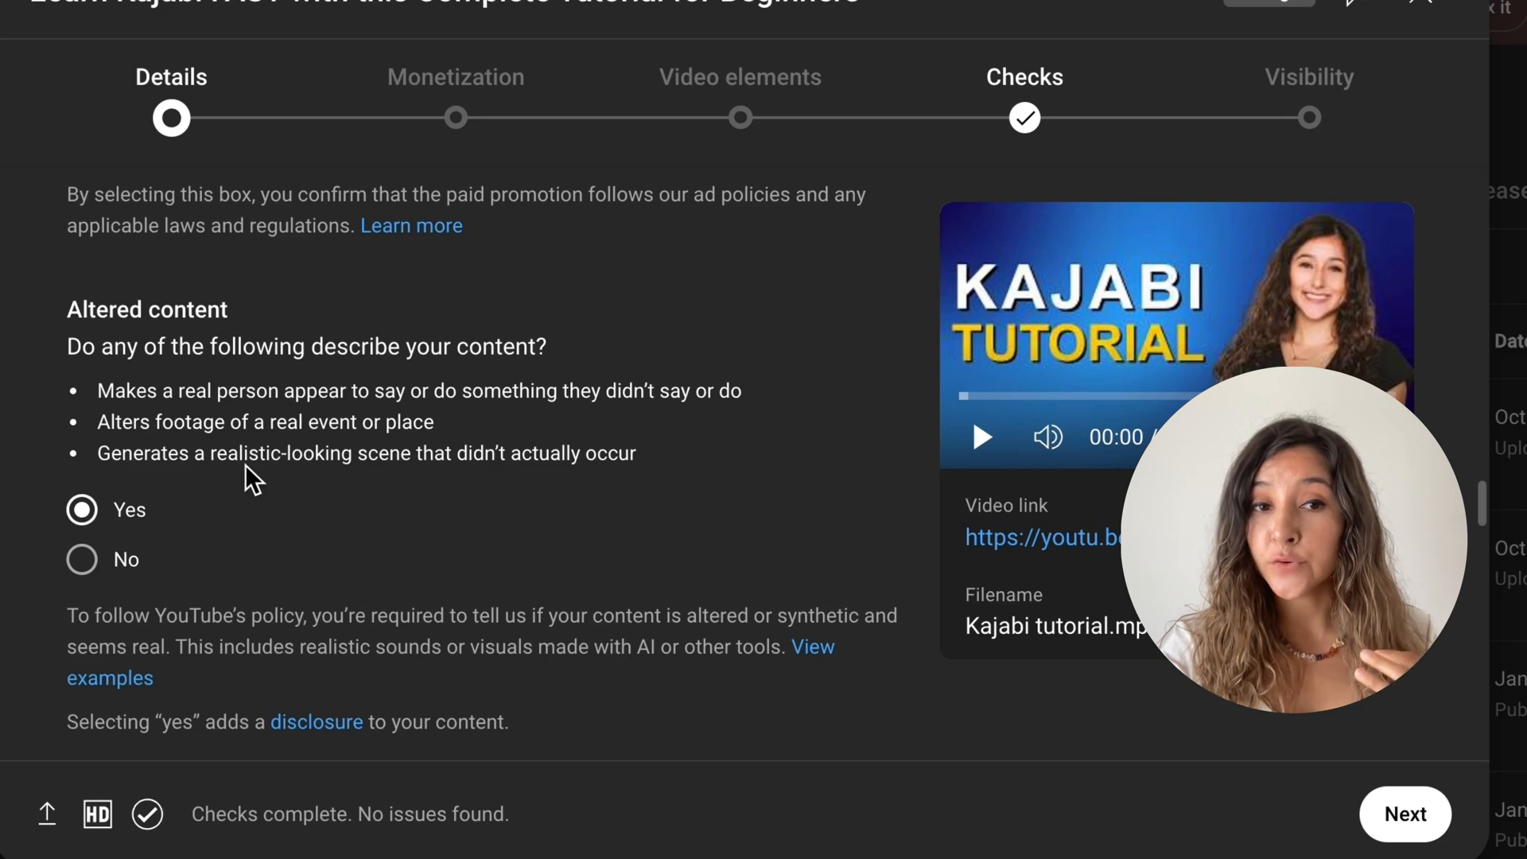
{"action": "scroll", "coordinate": [313, 584], "scroll_direction": "down", "scroll_amount": 1}
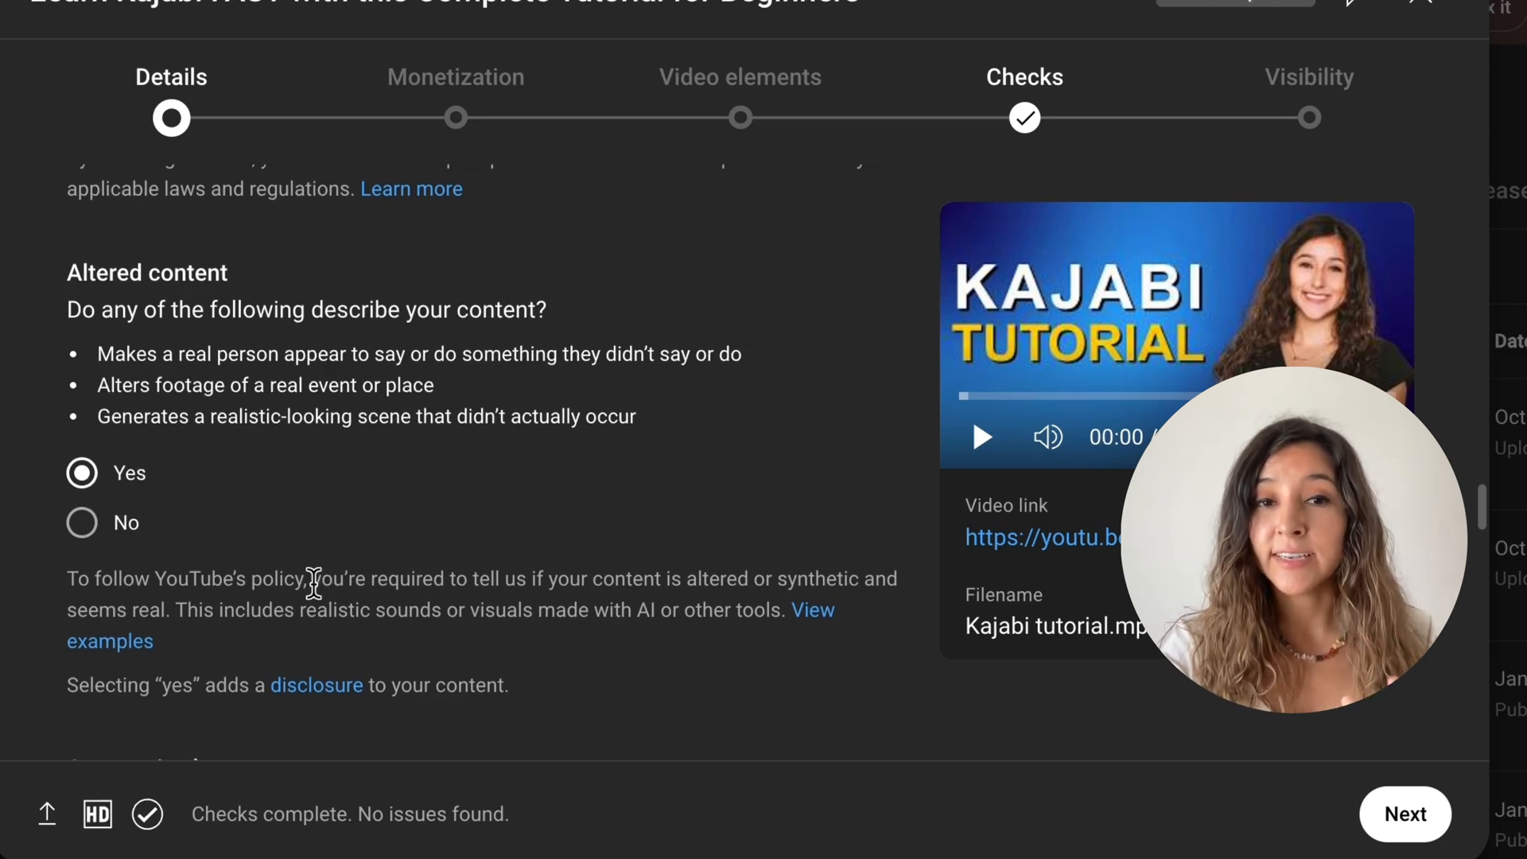
{"action": "scroll", "coordinate": [313, 583], "scroll_direction": "down", "scroll_amount": 1}
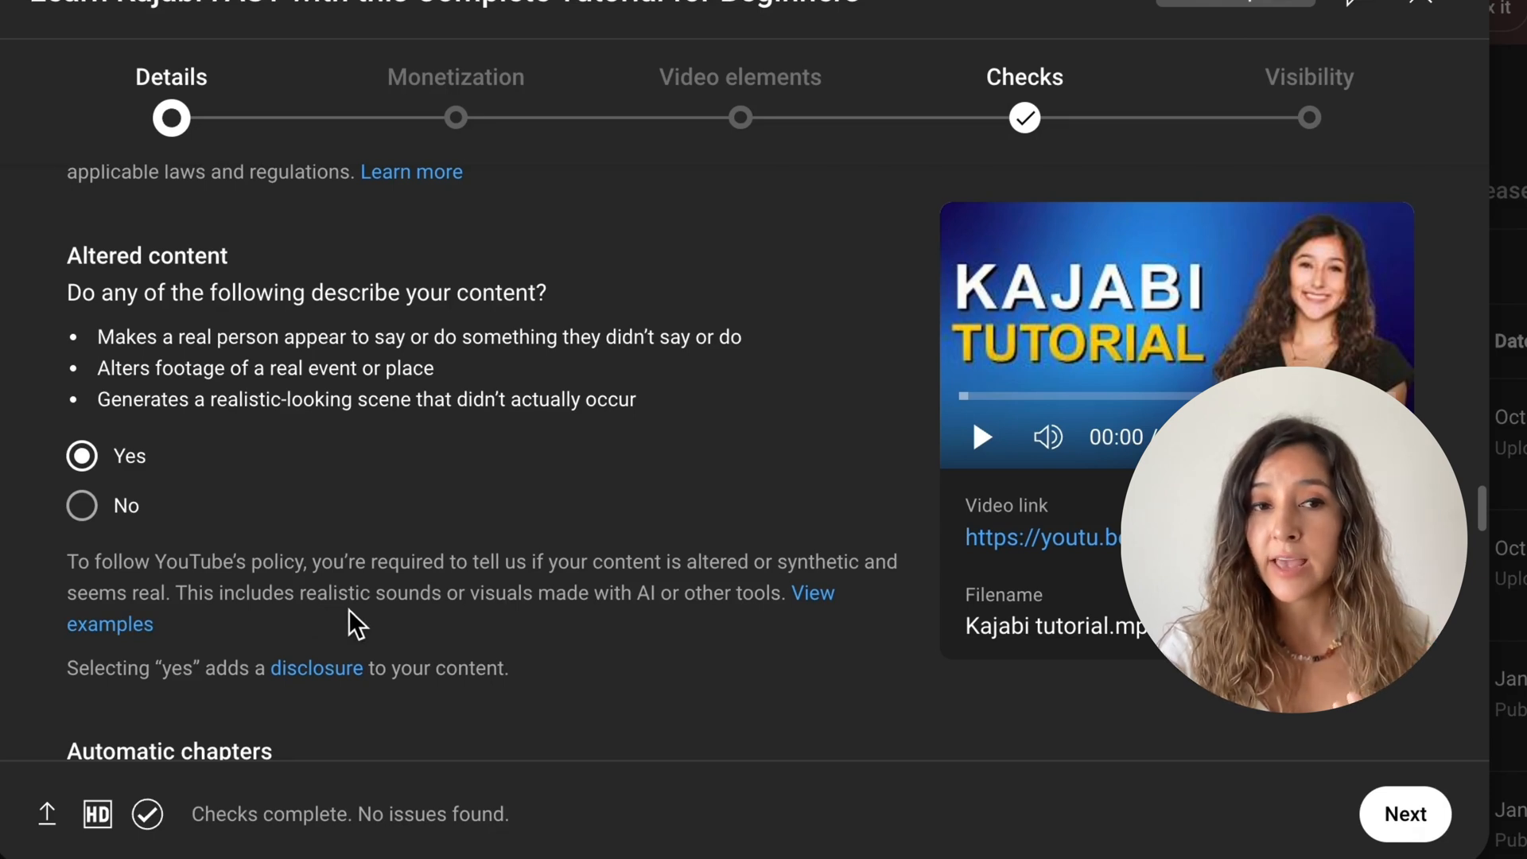
{"action": "left_click", "coordinate": [91, 518]}
- Disable automatic chapters and key moments for the video
{"action": "scroll", "coordinate": [334, 620], "scroll_direction": "down", "scroll_amount": 3}
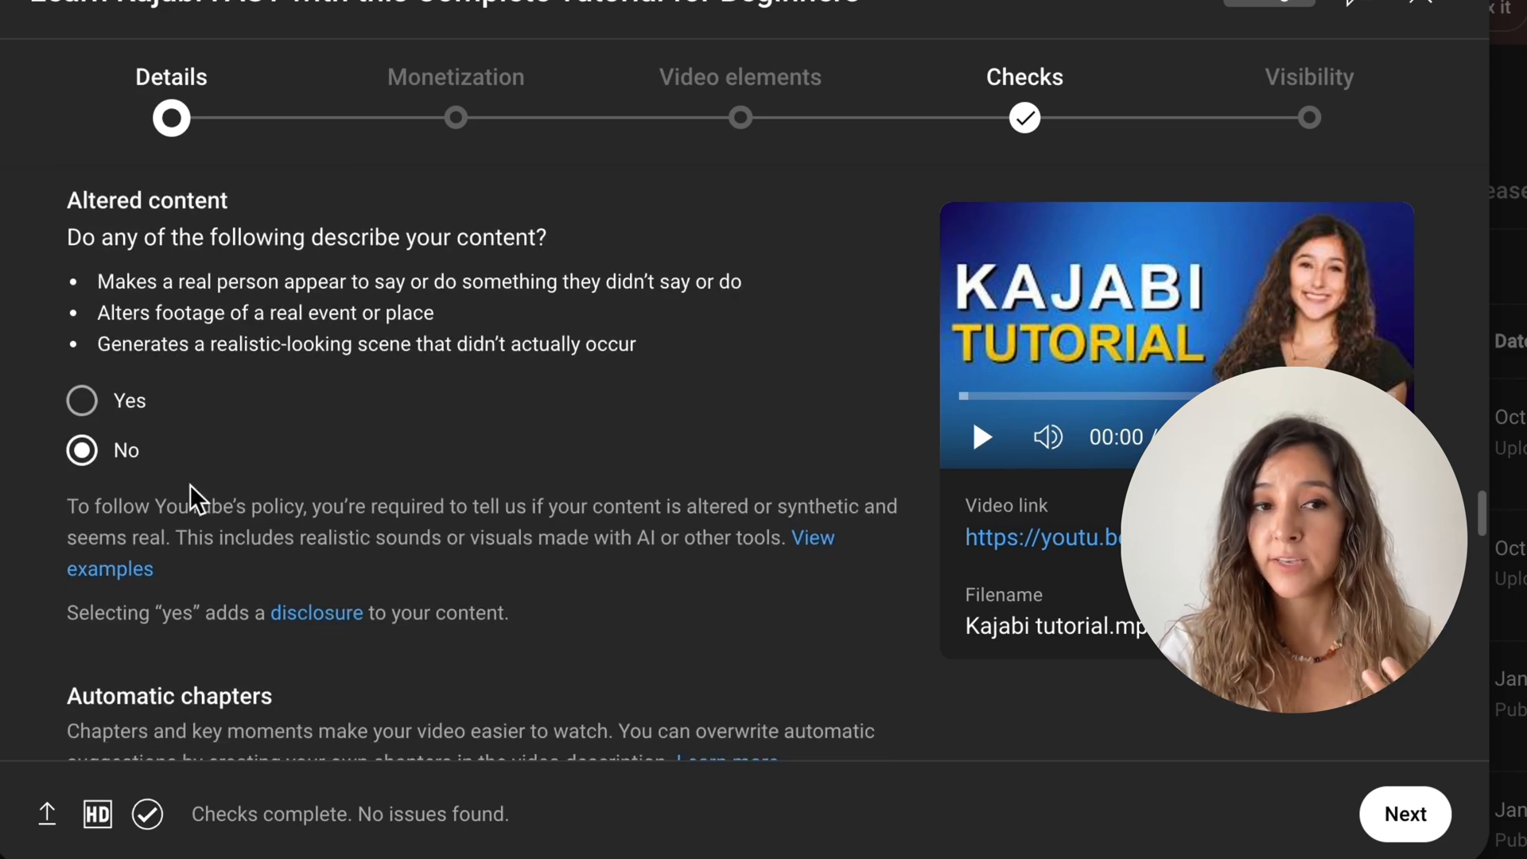
{"action": "scroll", "coordinate": [284, 641], "scroll_direction": "down", "scroll_amount": 1}
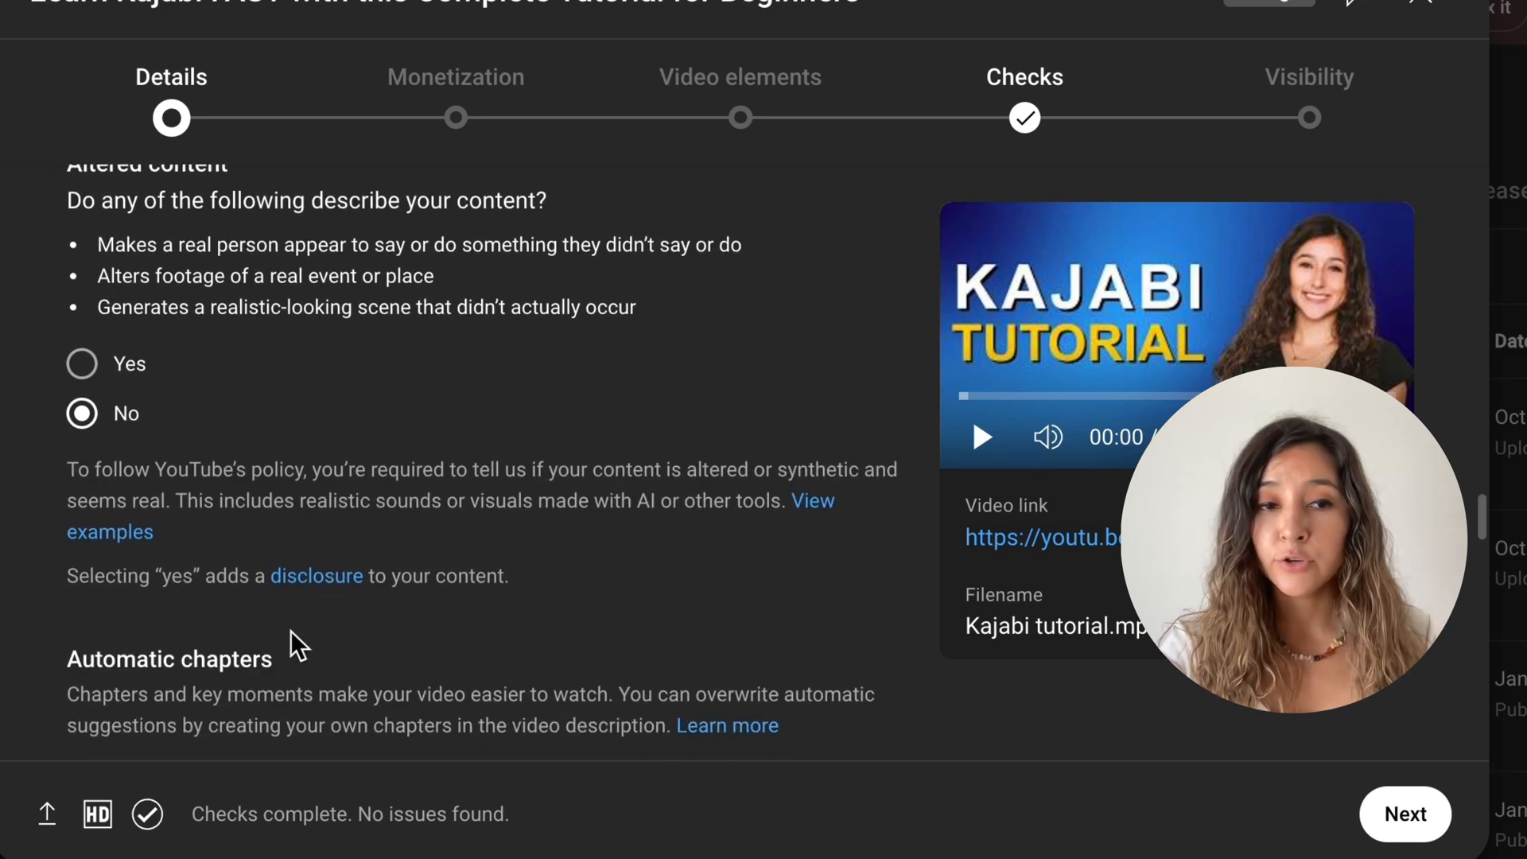
{"action": "scroll", "coordinate": [289, 630], "scroll_direction": "down", "scroll_amount": 2}
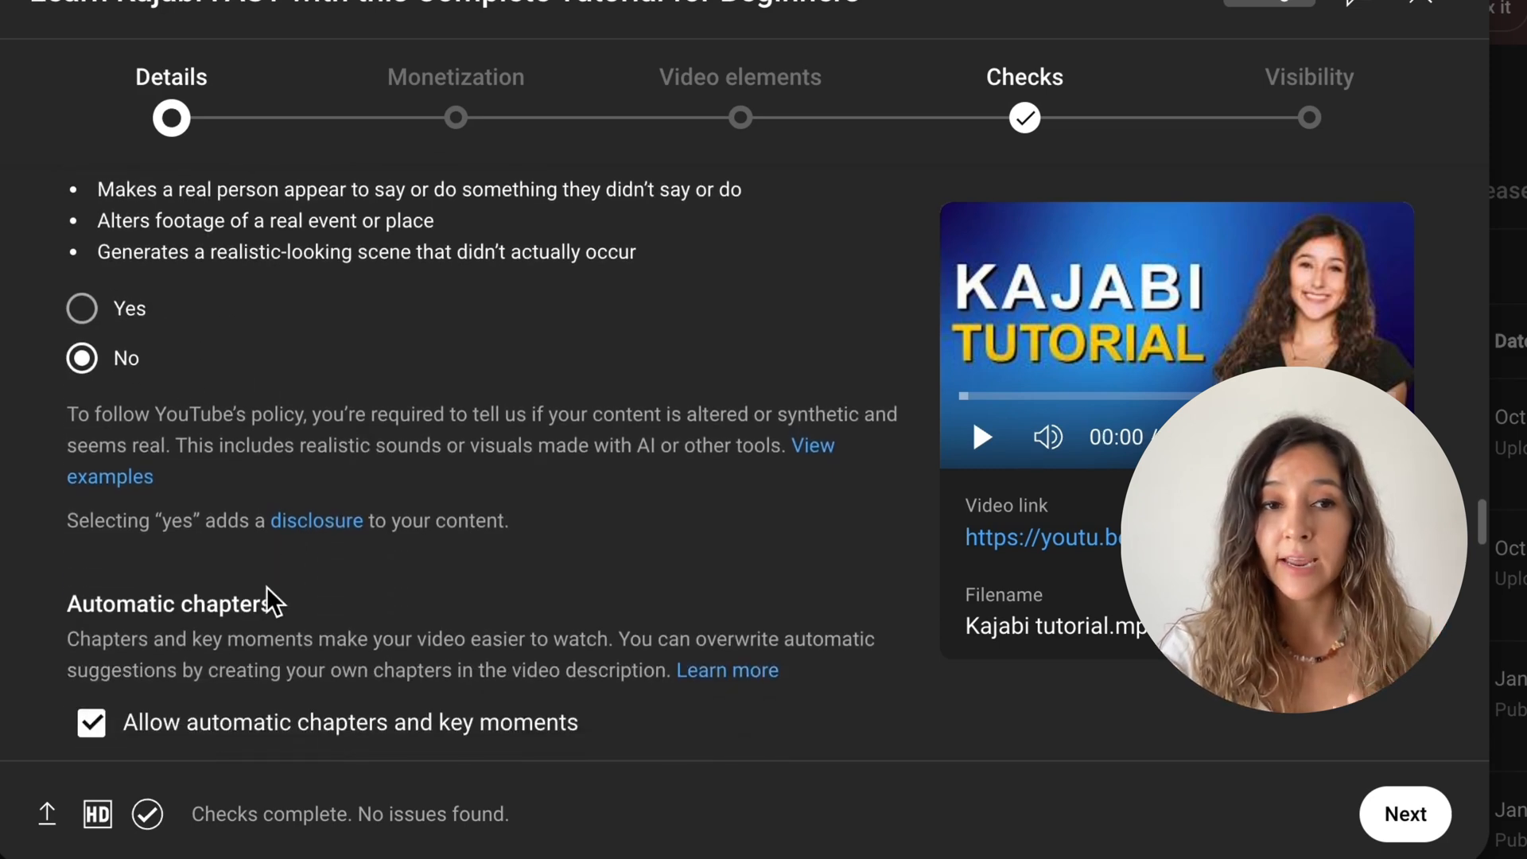
{"action": "scroll", "coordinate": [265, 585], "scroll_direction": "down", "scroll_amount": 2}
{"action": "scroll", "coordinate": [266, 587], "scroll_direction": "down", "scroll_amount": 3}
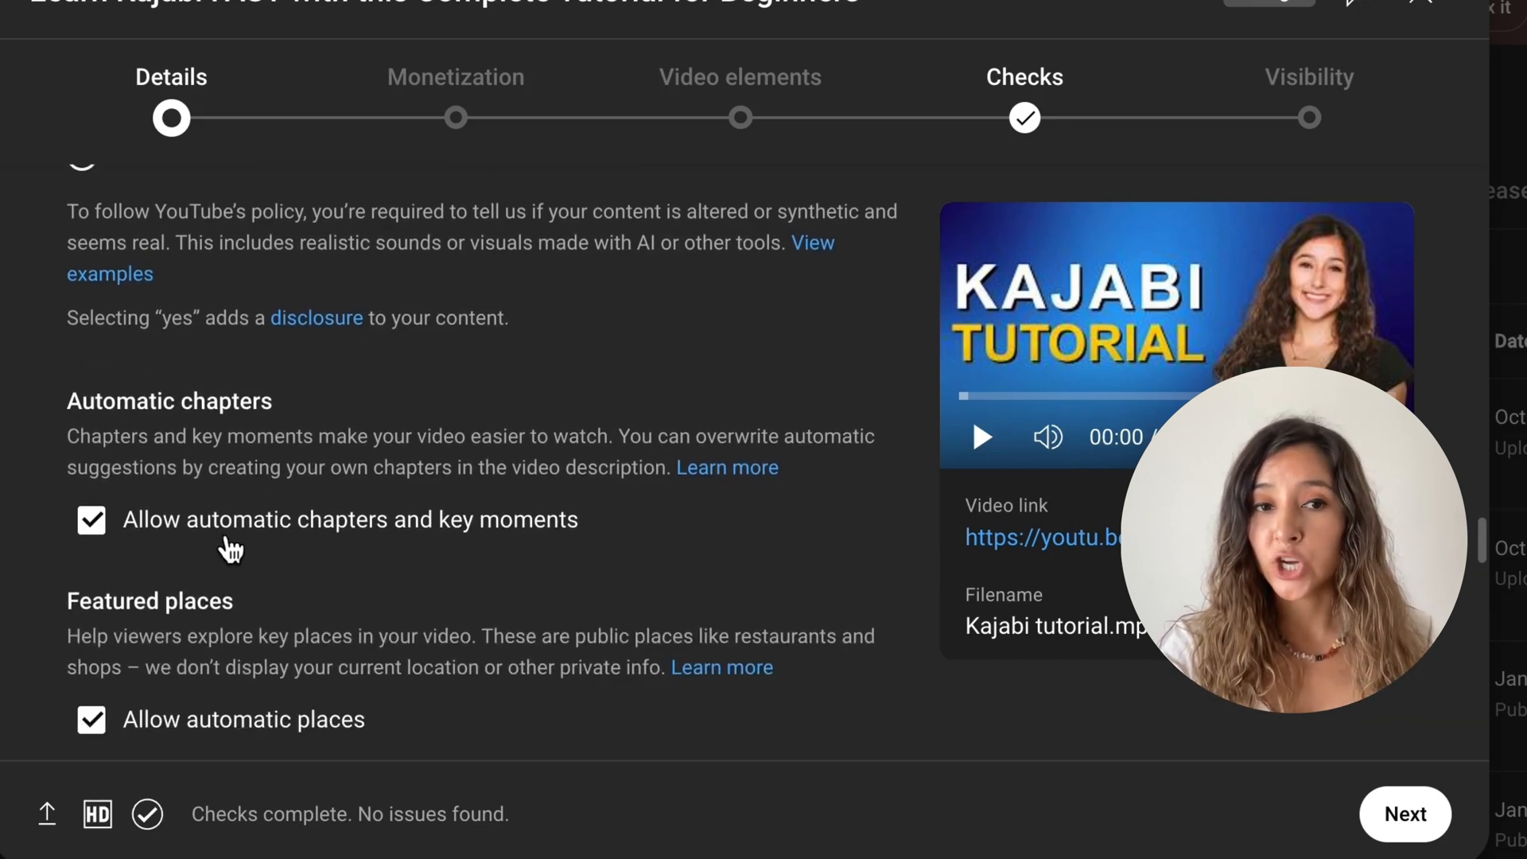
{"action": "scroll", "coordinate": [229, 553], "scroll_direction": "down", "scroll_amount": 1}
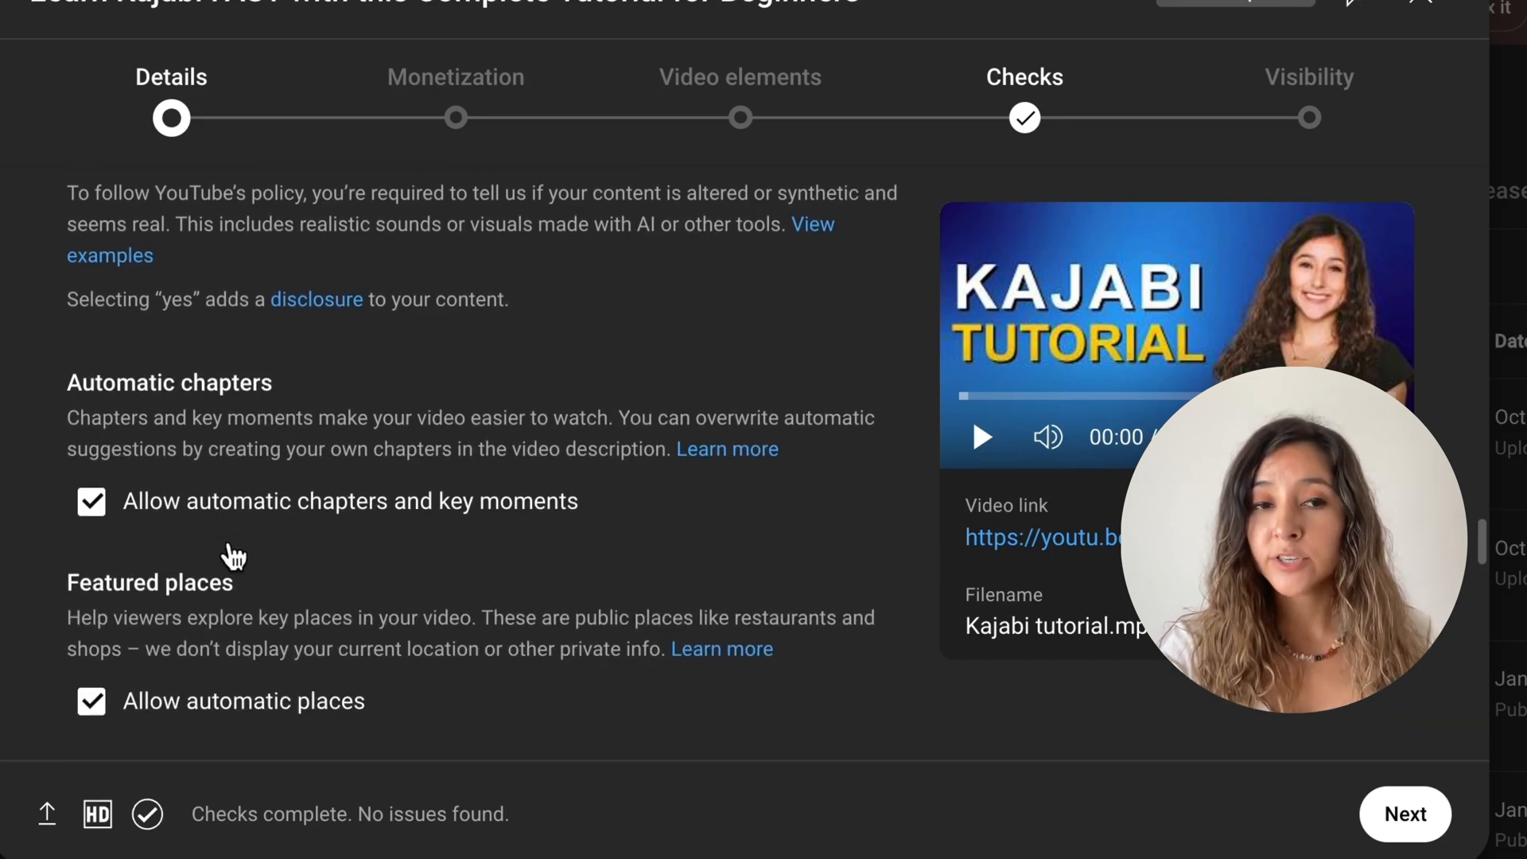
{"action": "left_click", "coordinate": [97, 512]}
{"action": "scroll", "coordinate": [126, 535], "scroll_direction": "up", "scroll_amount": 5}
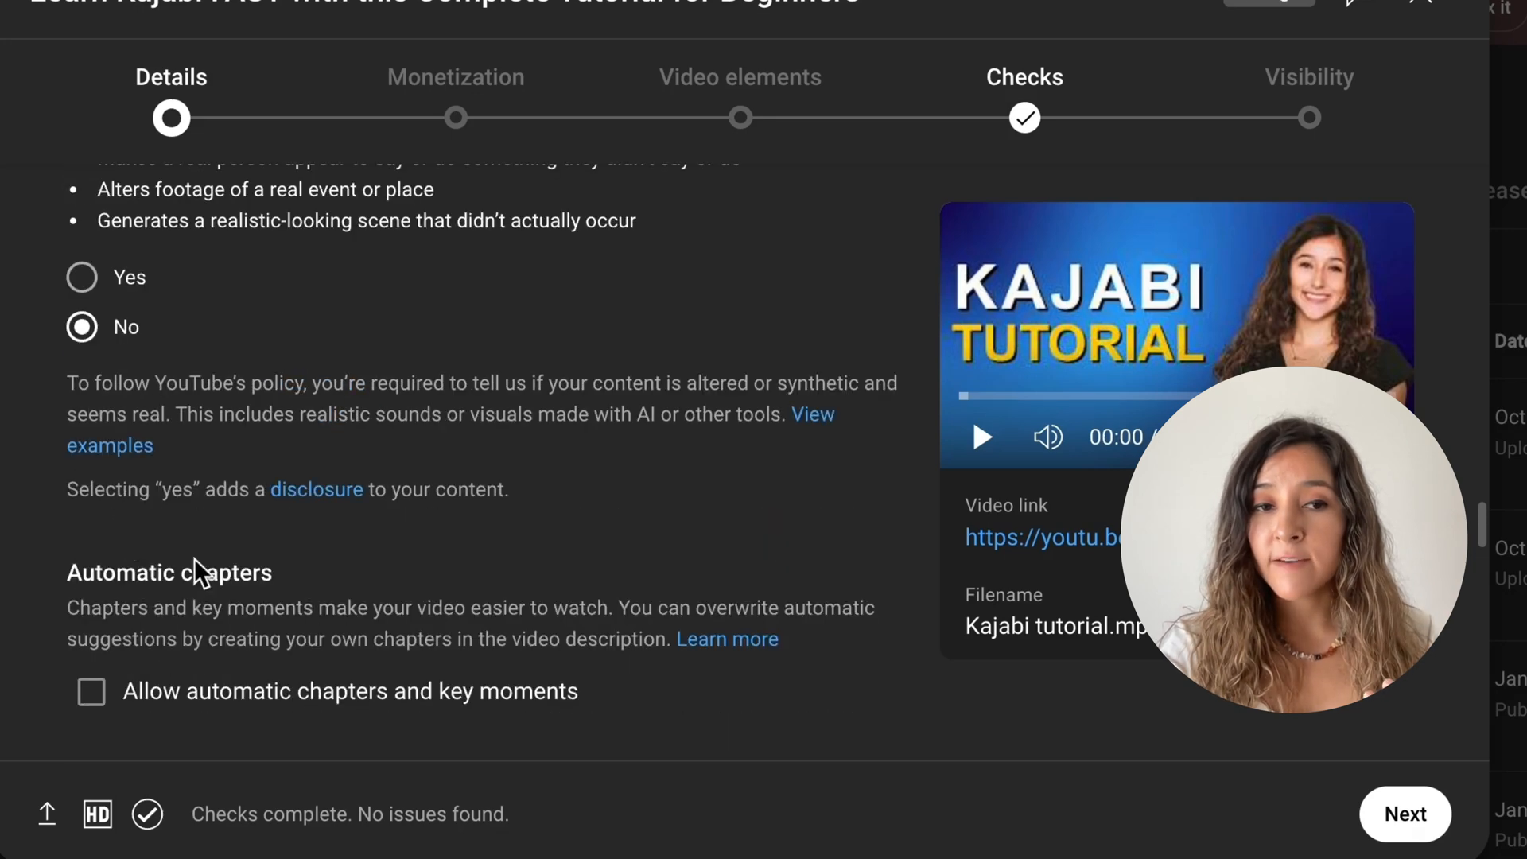
- Review the manually written chapter timestamps in the video description, starting from 0:00 Introduction
{"action": "scroll", "coordinate": [217, 569], "scroll_direction": "up", "scroll_amount": 20}
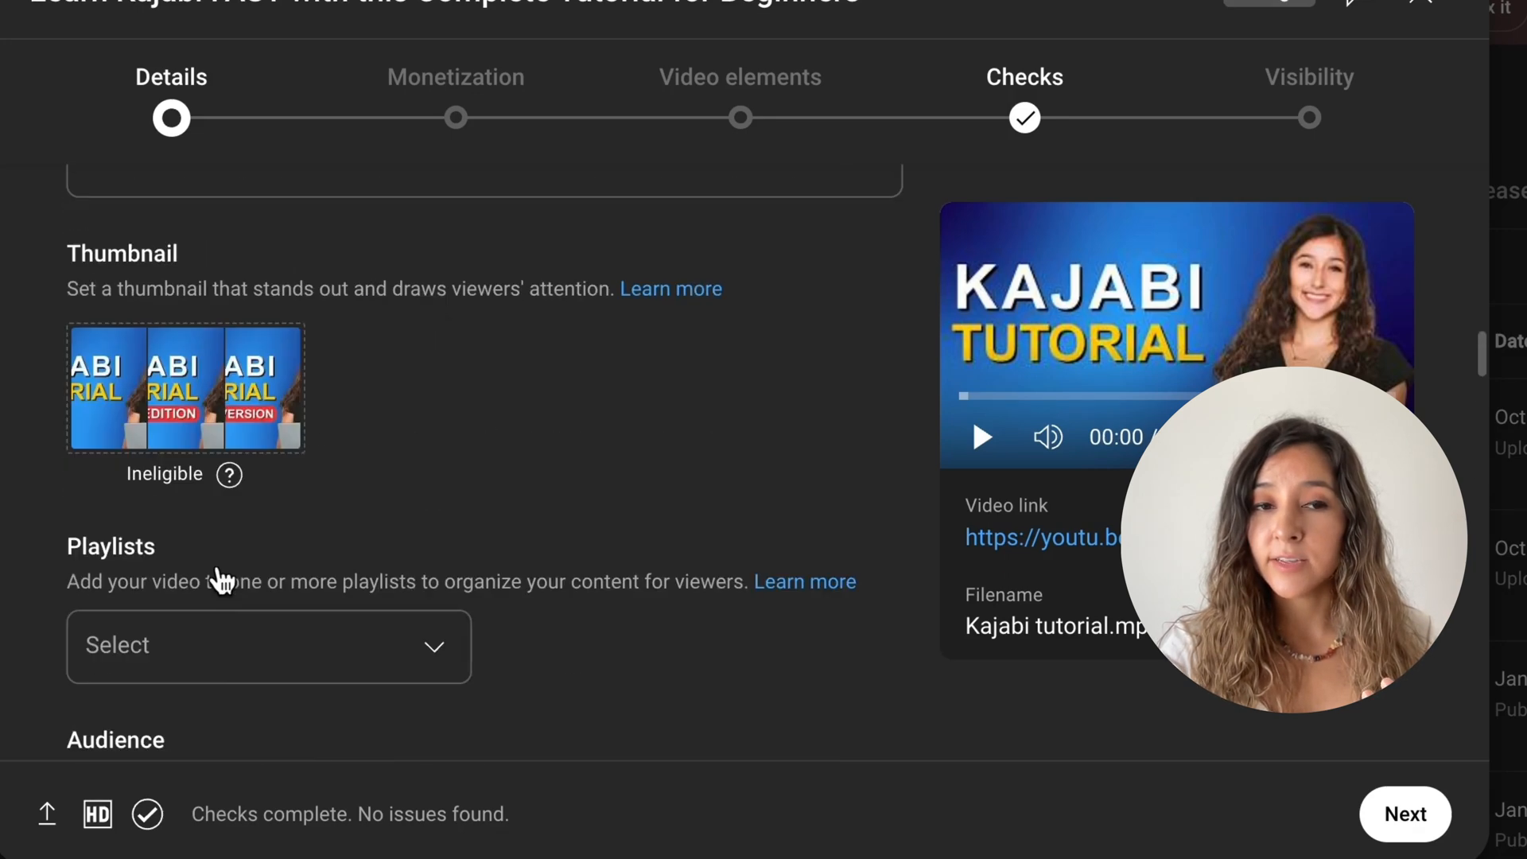
{"action": "scroll", "coordinate": [223, 581], "scroll_direction": "down", "scroll_amount": 4}
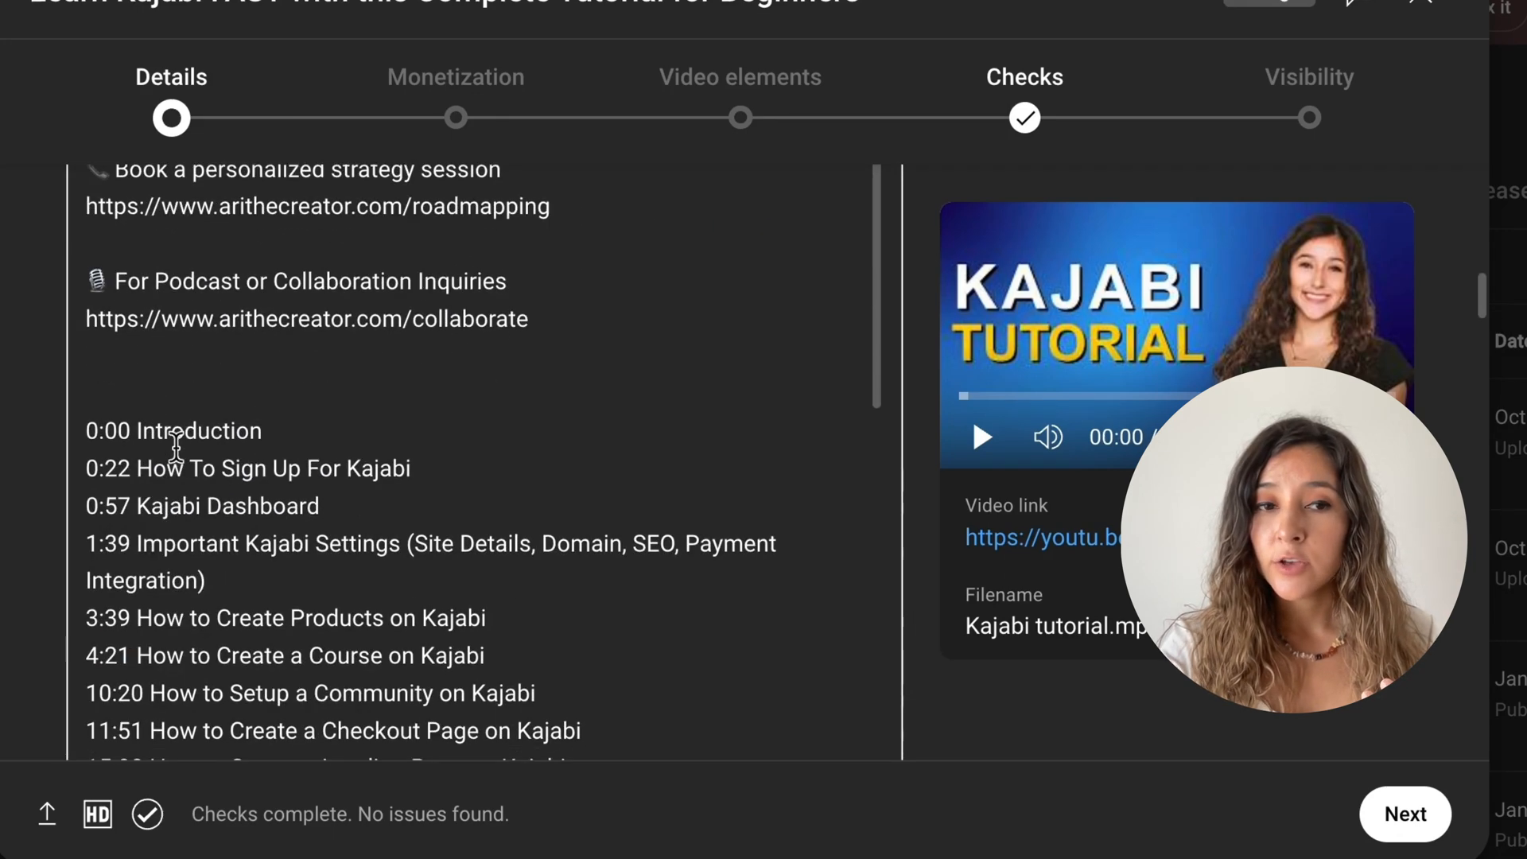
{"action": "left_click_drag", "start_coordinate": [95, 354], "coordinate": [318, 562]}
{"action": "left_click", "coordinate": [322, 562]}
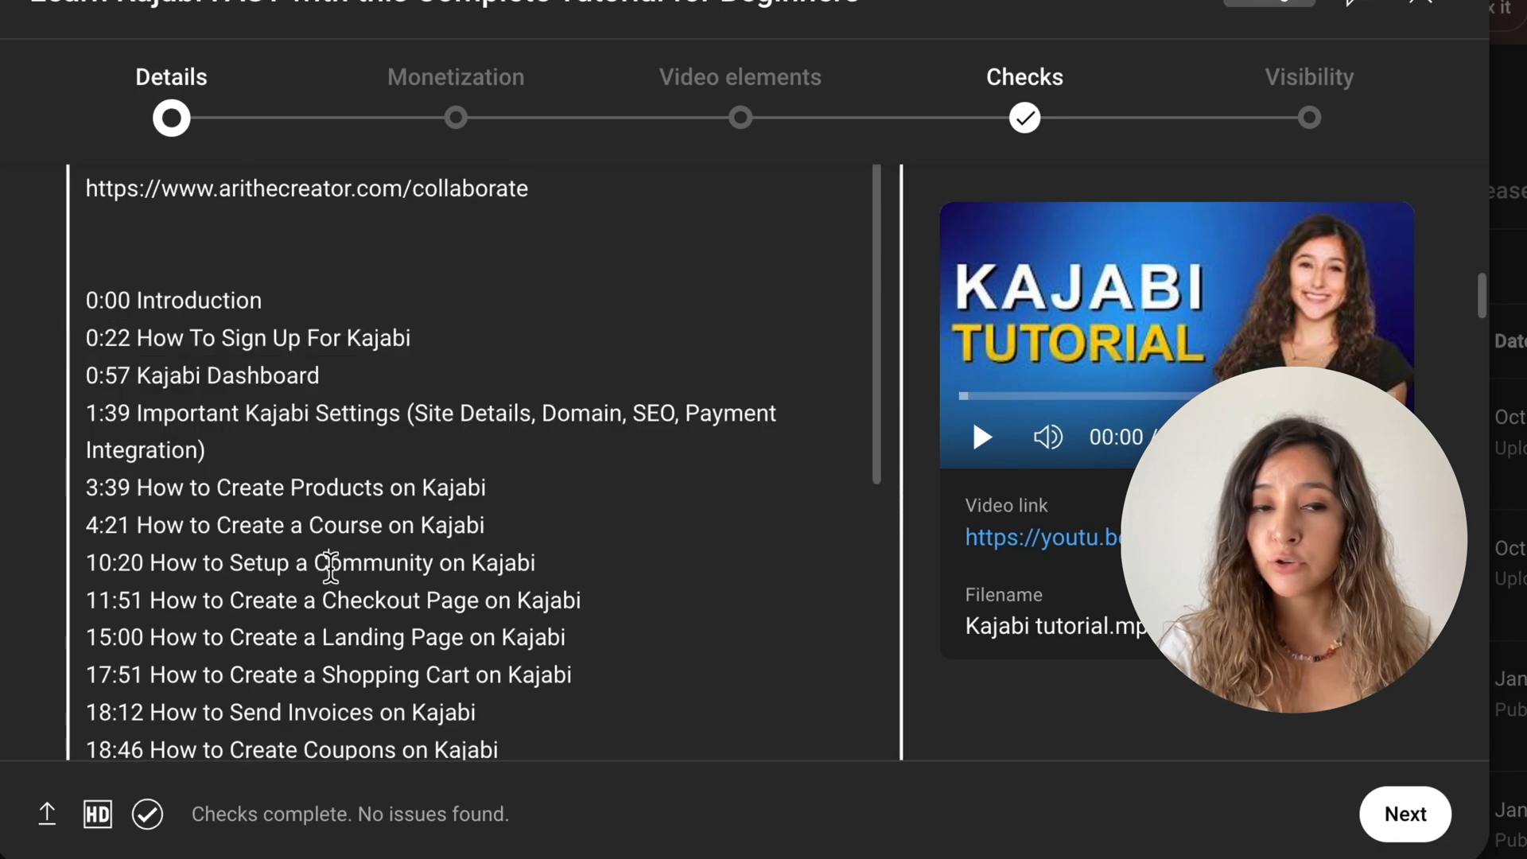
{"action": "scroll", "coordinate": [238, 517], "scroll_direction": "down", "scroll_amount": 2}
{"action": "scroll", "coordinate": [249, 567], "scroll_direction": "down", "scroll_amount": 1}
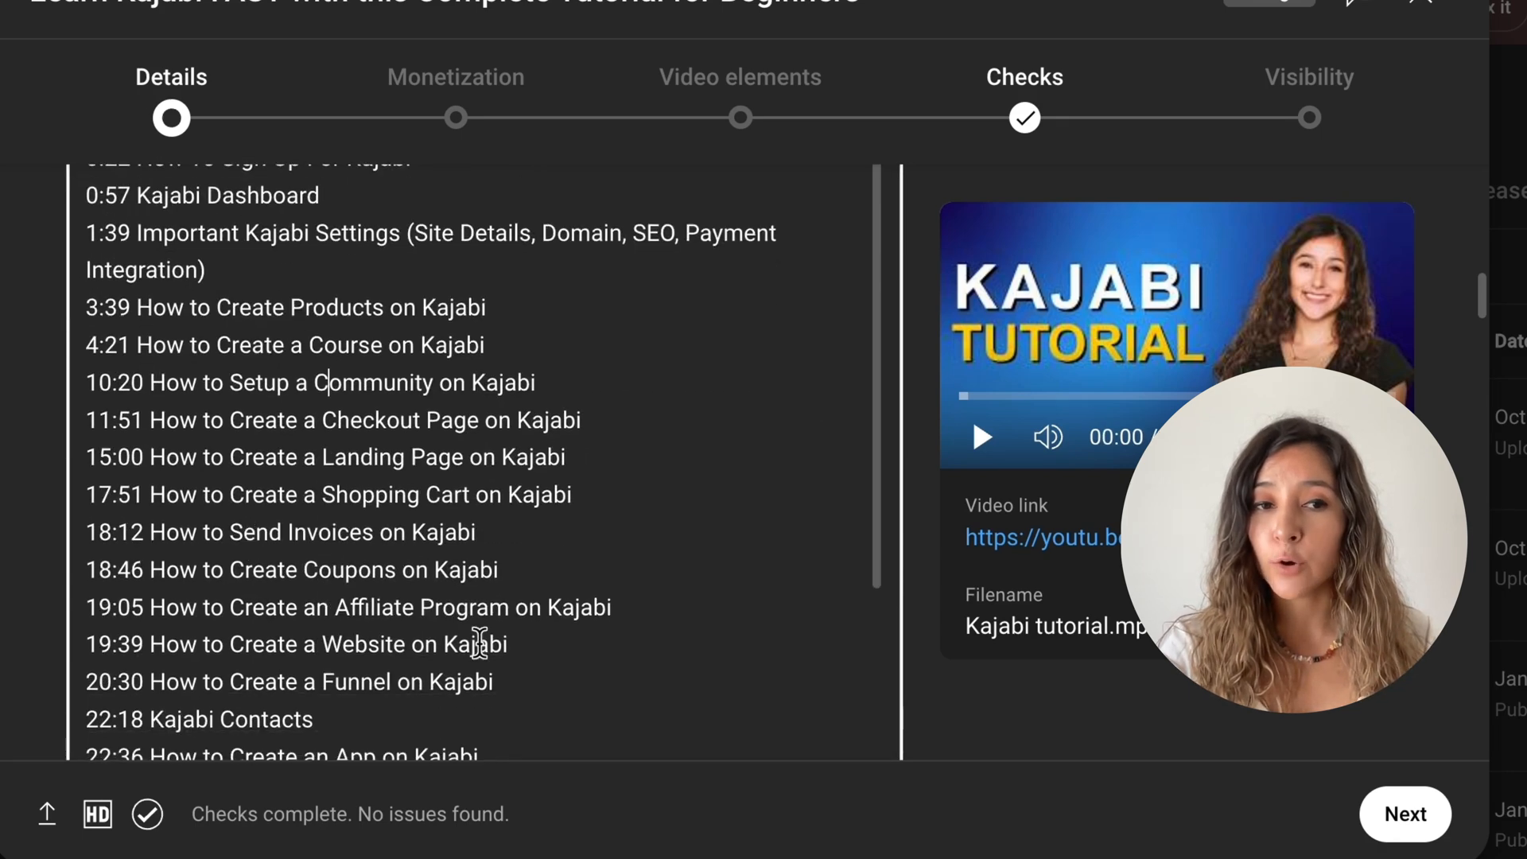
{"action": "scroll", "coordinate": [981, 655], "scroll_direction": "down", "scroll_amount": 5}
- Disable automatic places under the video's Featured places setting
{"action": "scroll", "coordinate": [768, 605], "scroll_direction": "down", "scroll_amount": 12}
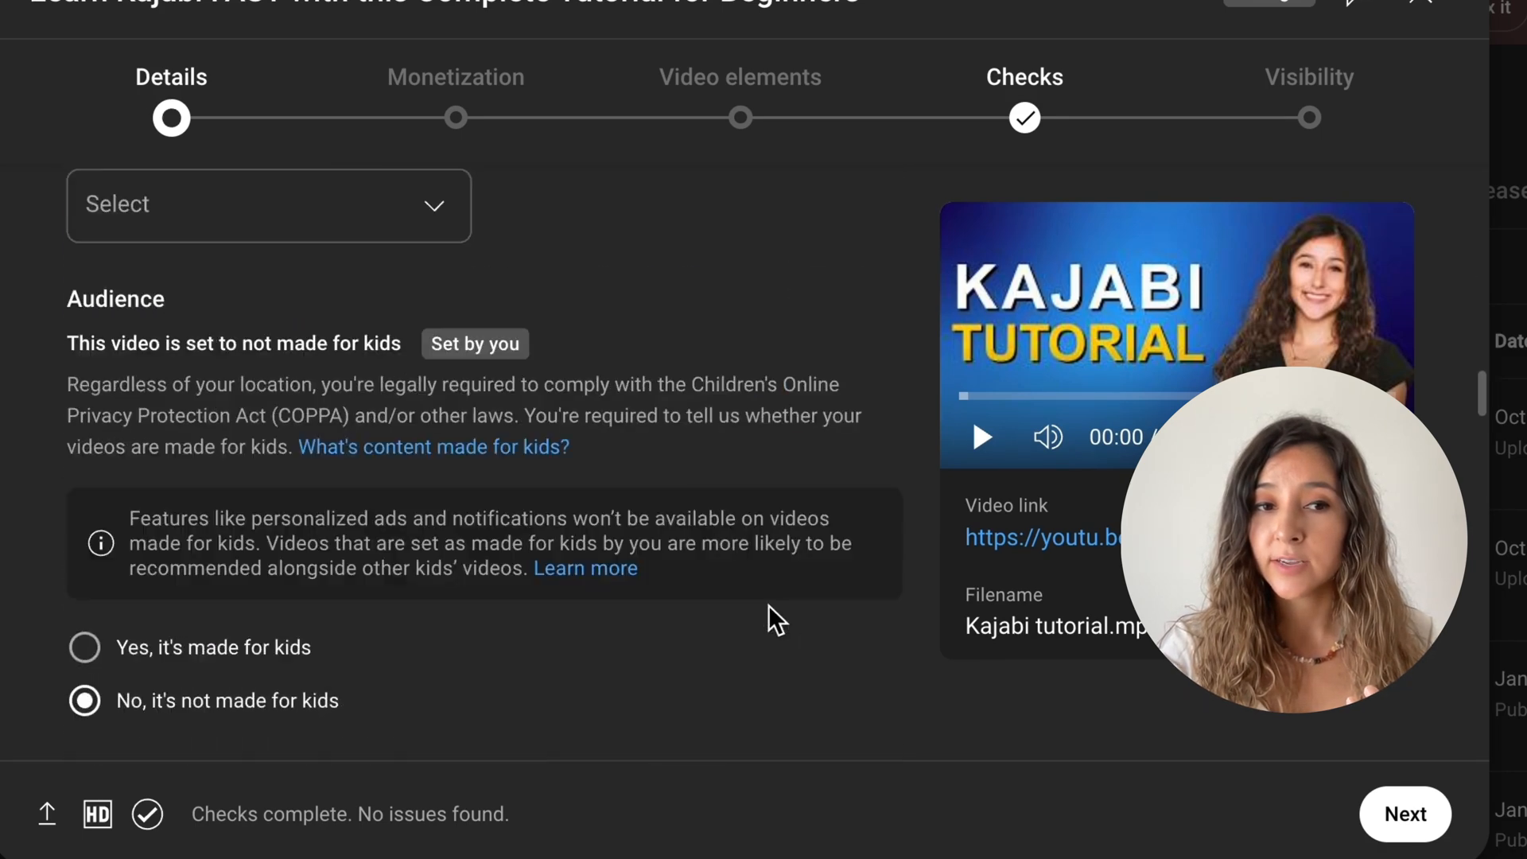
{"action": "scroll", "coordinate": [761, 600], "scroll_direction": "down", "scroll_amount": 8}
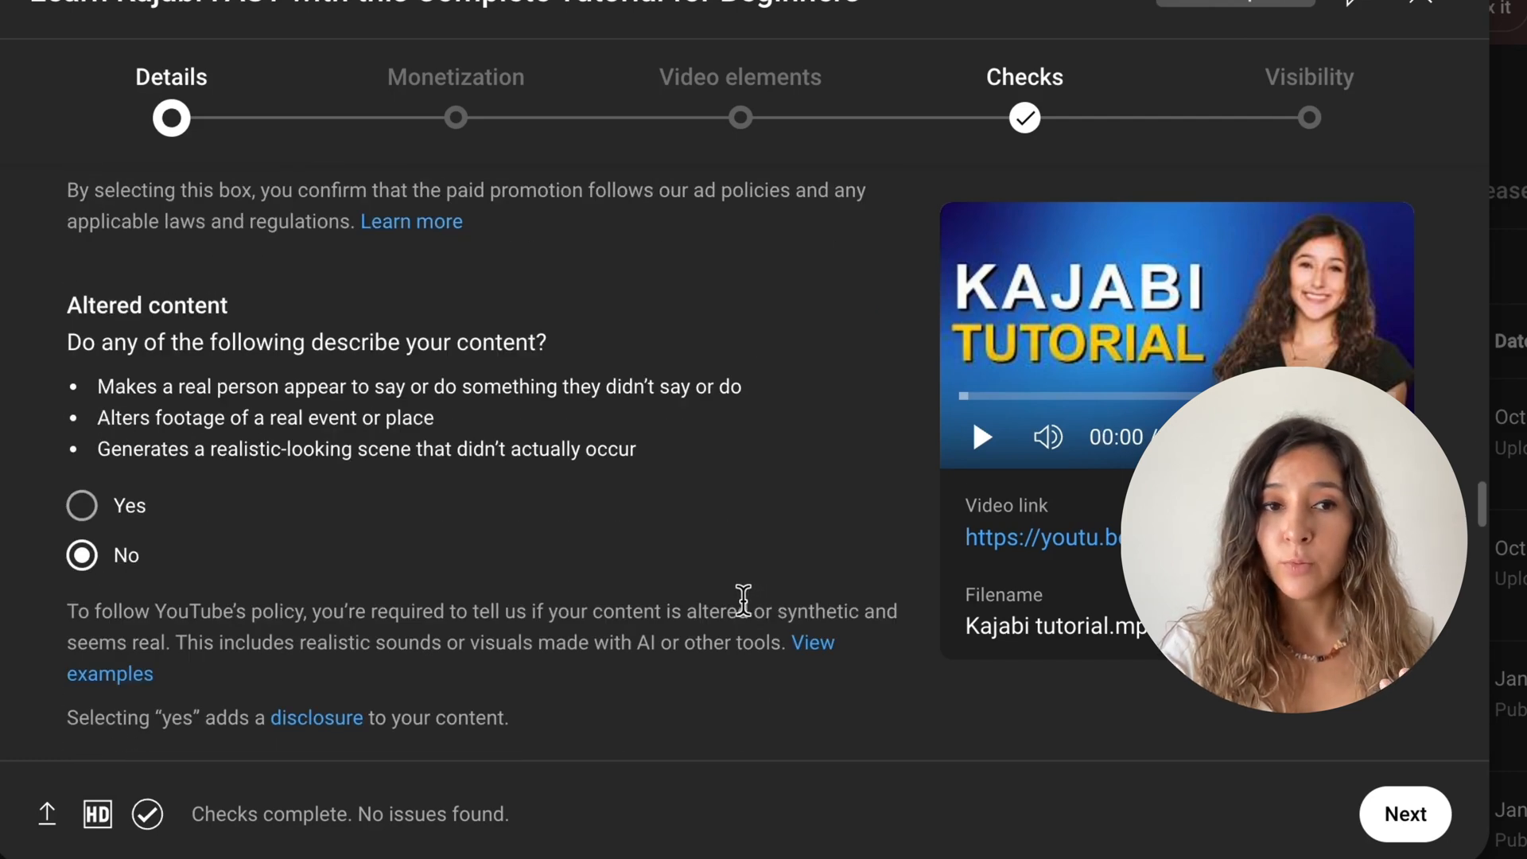
{"action": "scroll", "coordinate": [743, 601], "scroll_direction": "down", "scroll_amount": 4}
{"action": "scroll", "coordinate": [741, 599], "scroll_direction": "down", "scroll_amount": 3}
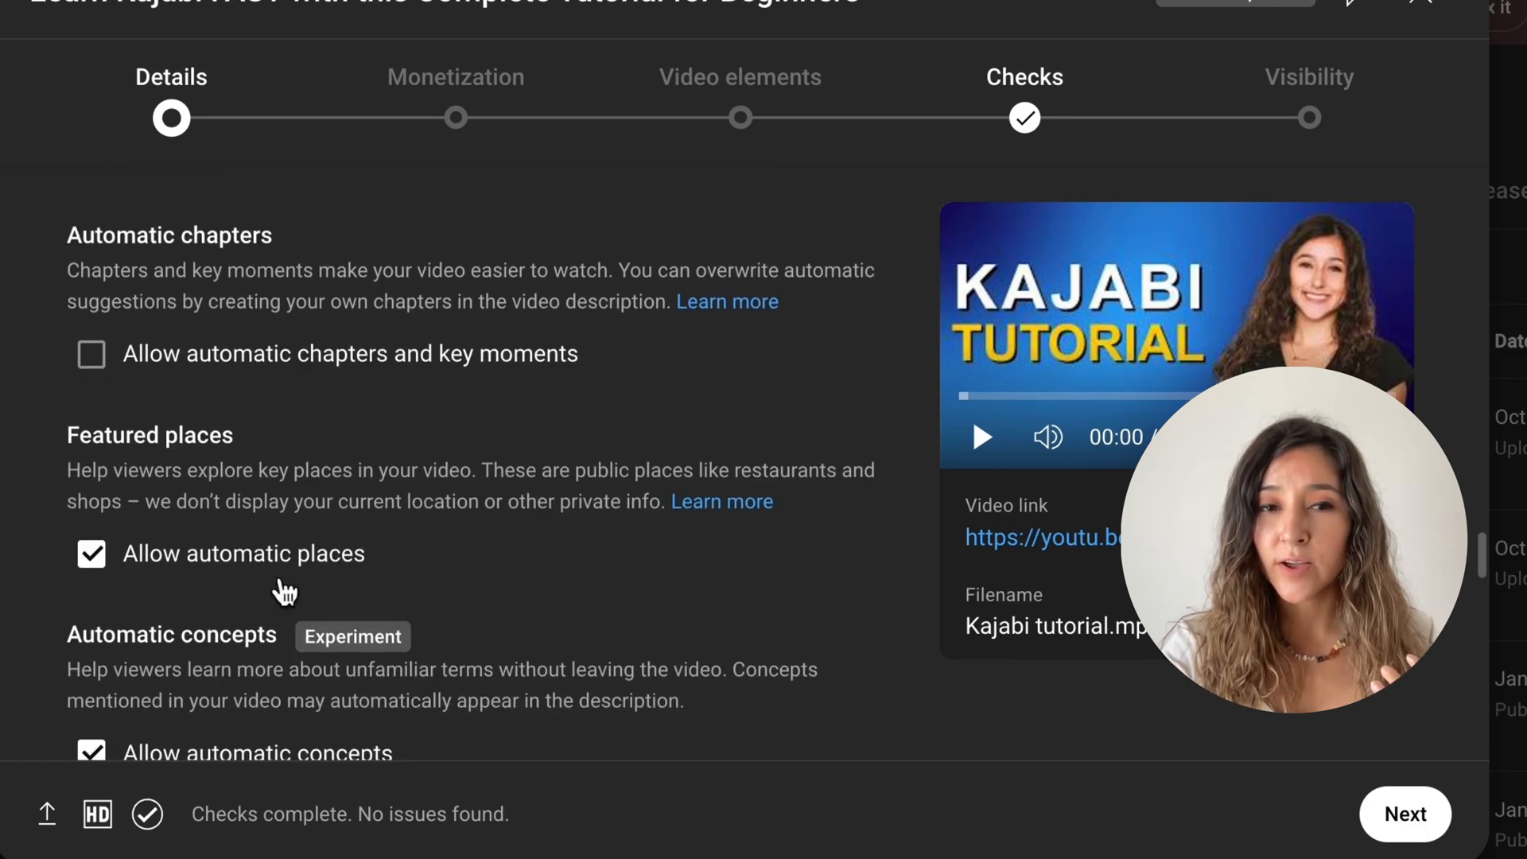
{"action": "left_click", "coordinate": [94, 558]}
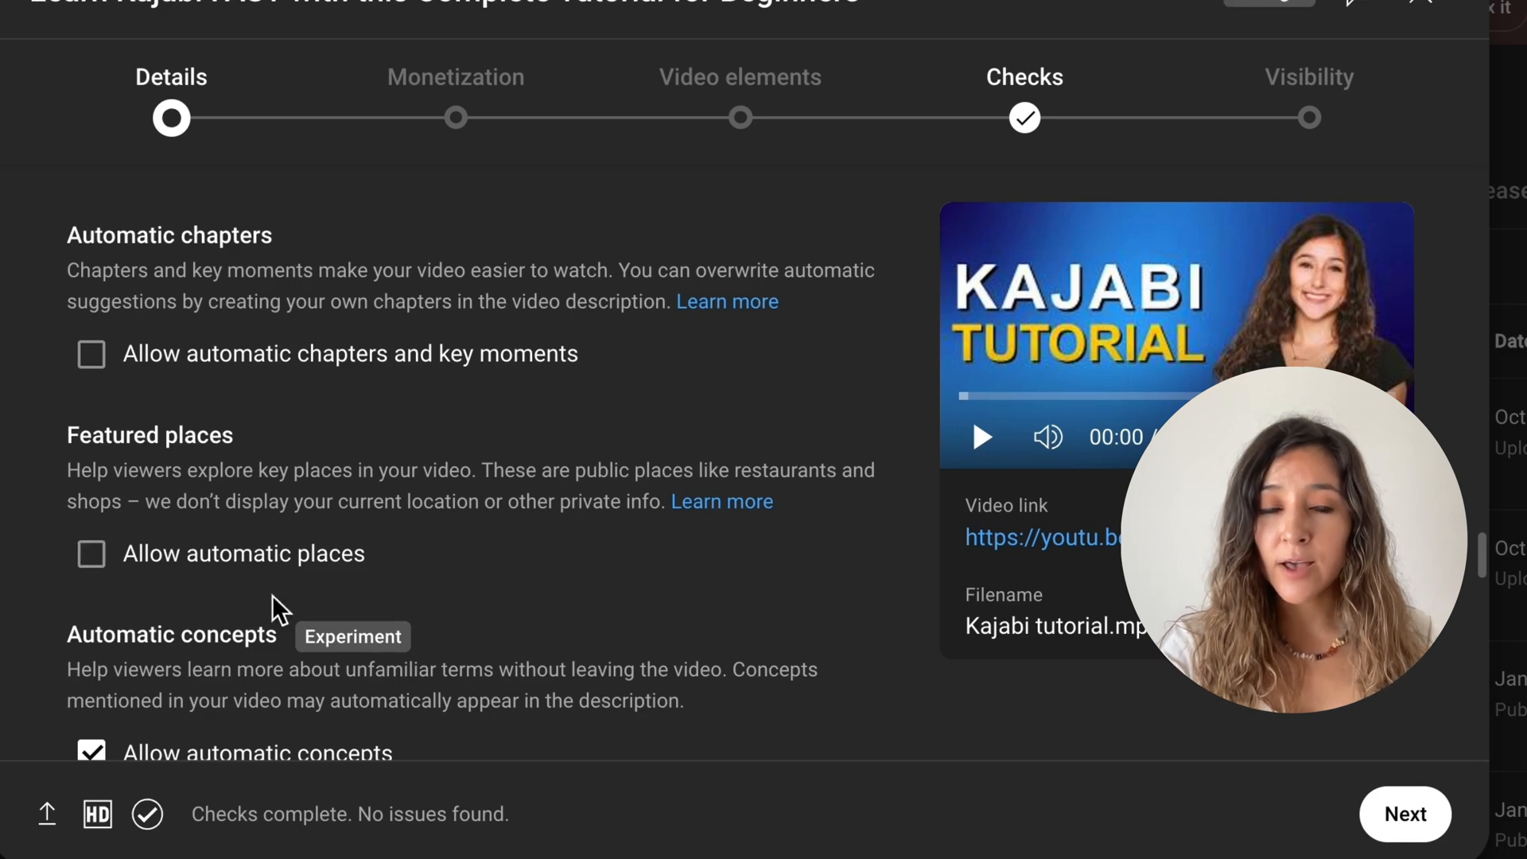
- Disable automatic concepts for the video
{"action": "scroll", "coordinate": [271, 595], "scroll_direction": "down", "scroll_amount": 3}
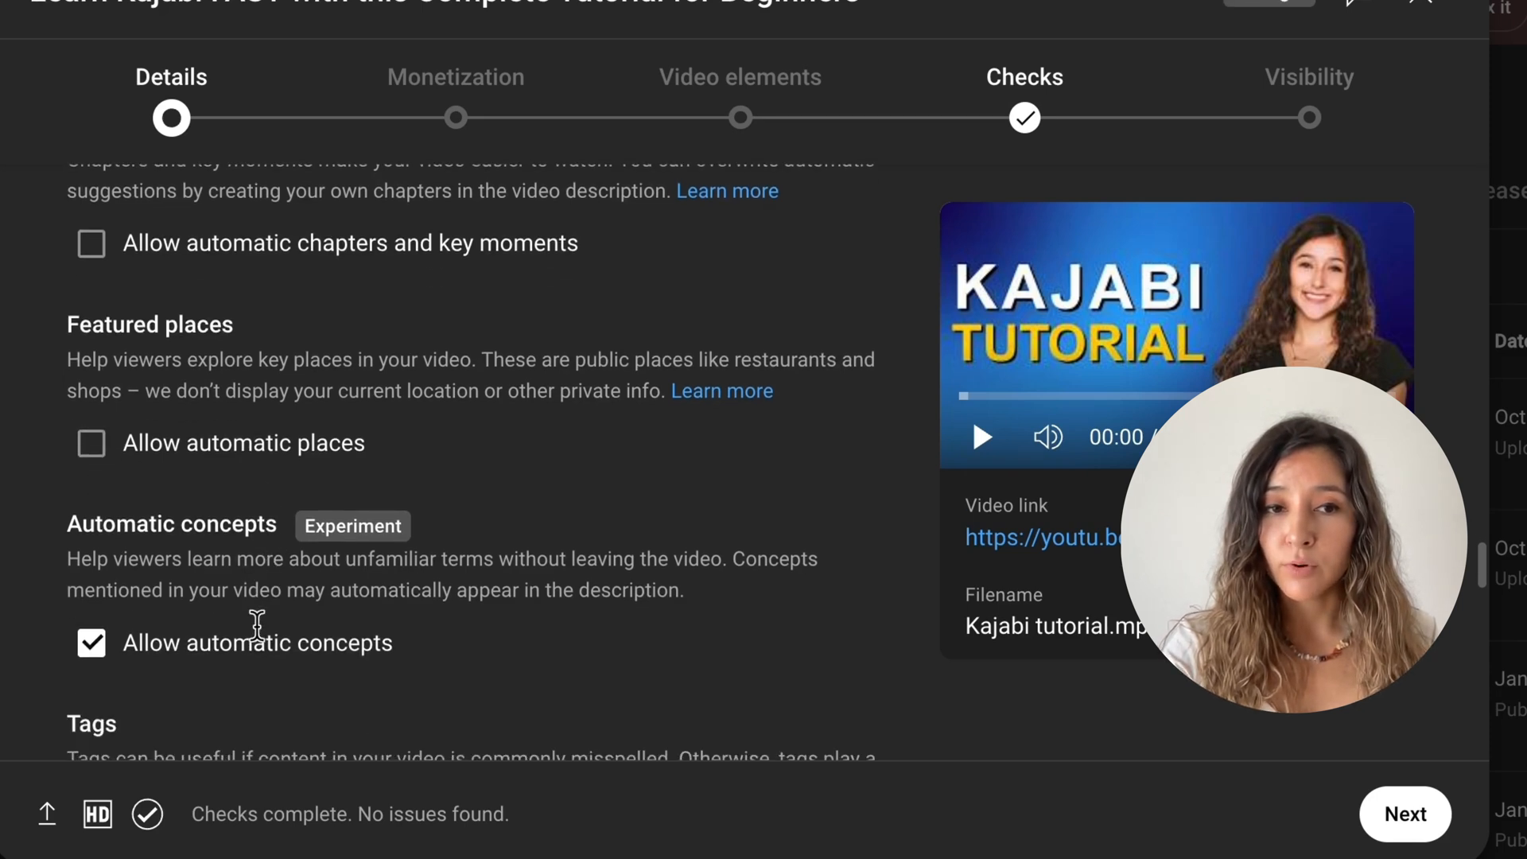
{"action": "scroll", "coordinate": [256, 625], "scroll_direction": "down", "scroll_amount": 2}
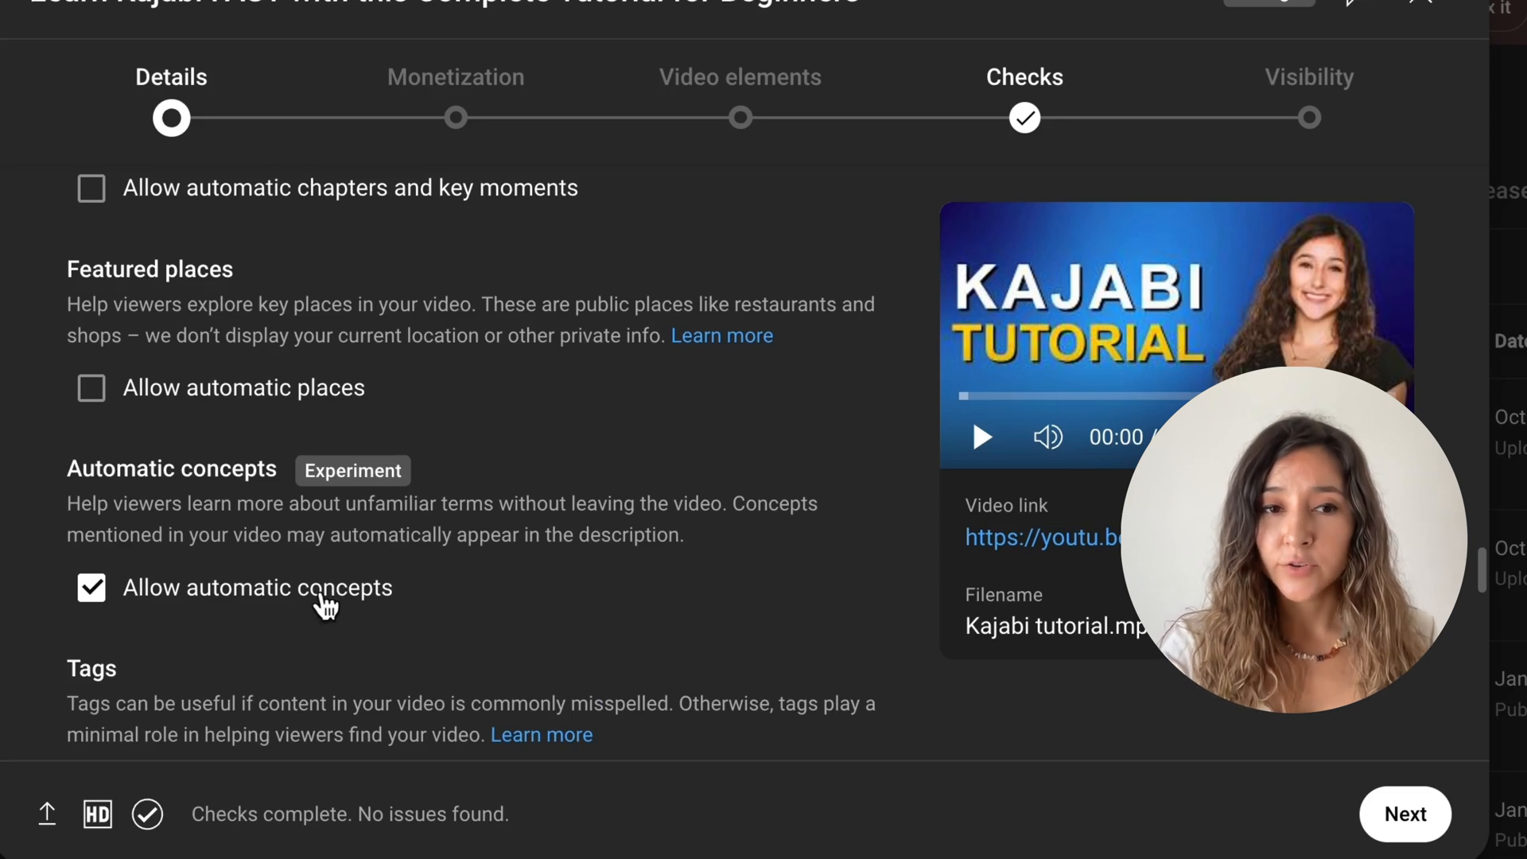
{"action": "scroll", "coordinate": [332, 614], "scroll_direction": "down", "scroll_amount": 1}
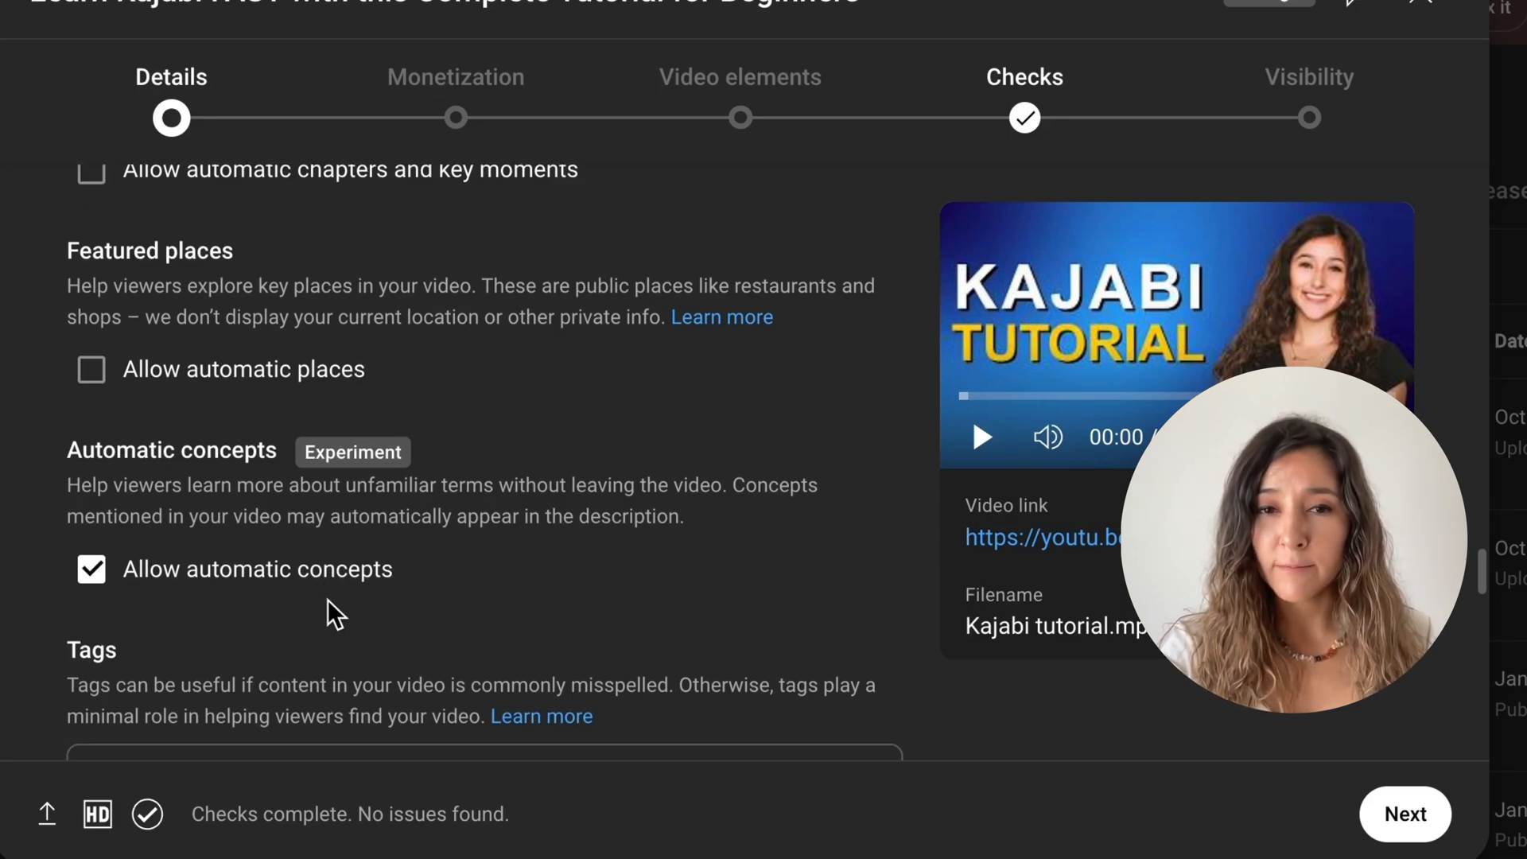
{"action": "scroll", "coordinate": [328, 599], "scroll_direction": "down", "scroll_amount": 1}
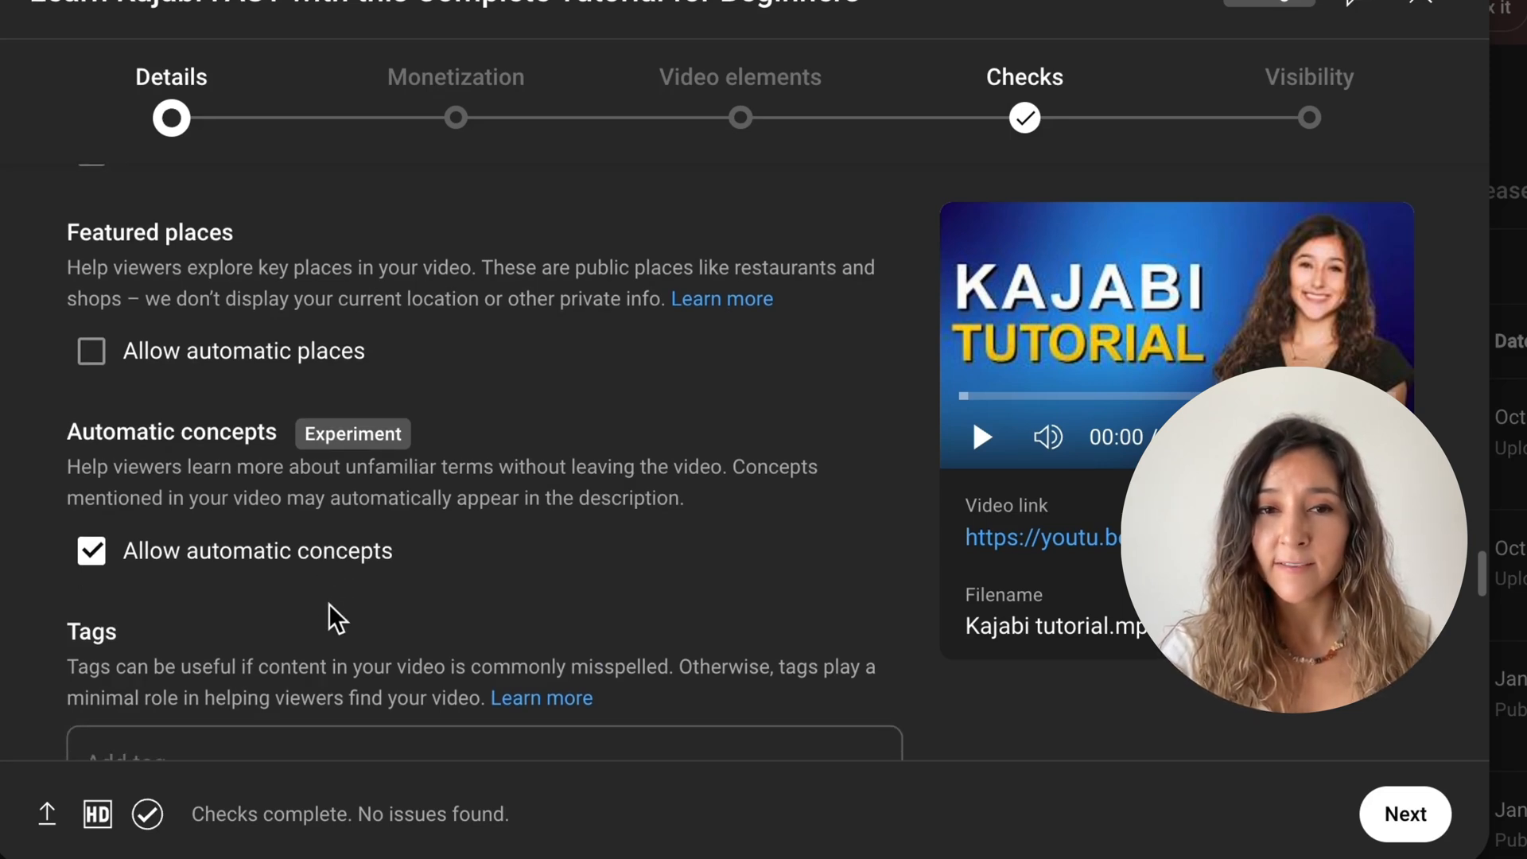
{"action": "scroll", "coordinate": [328, 603], "scroll_direction": "down", "scroll_amount": 2}
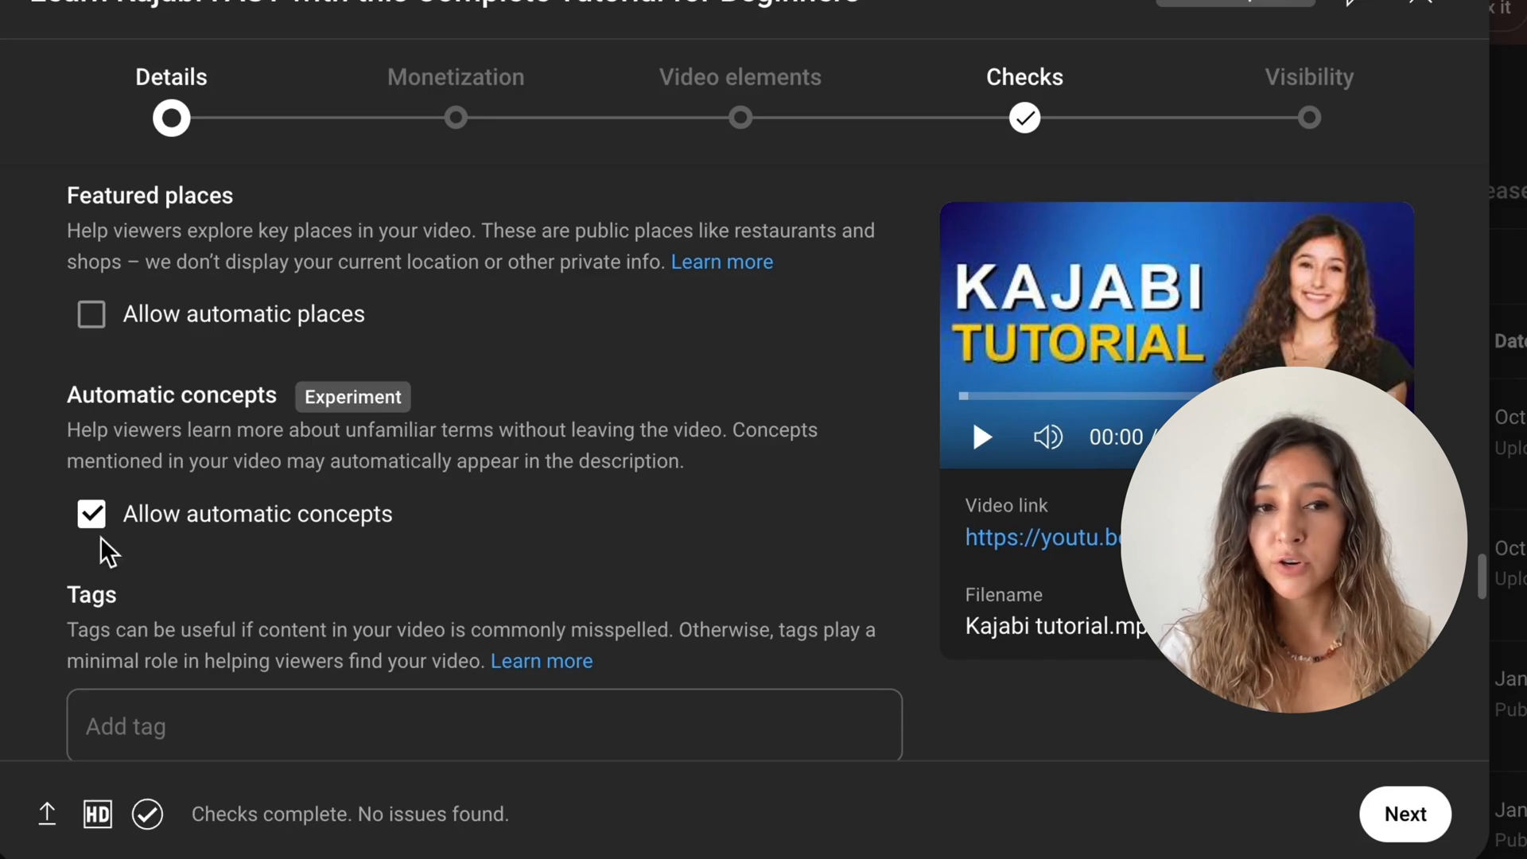
{"action": "left_click", "coordinate": [93, 517]}
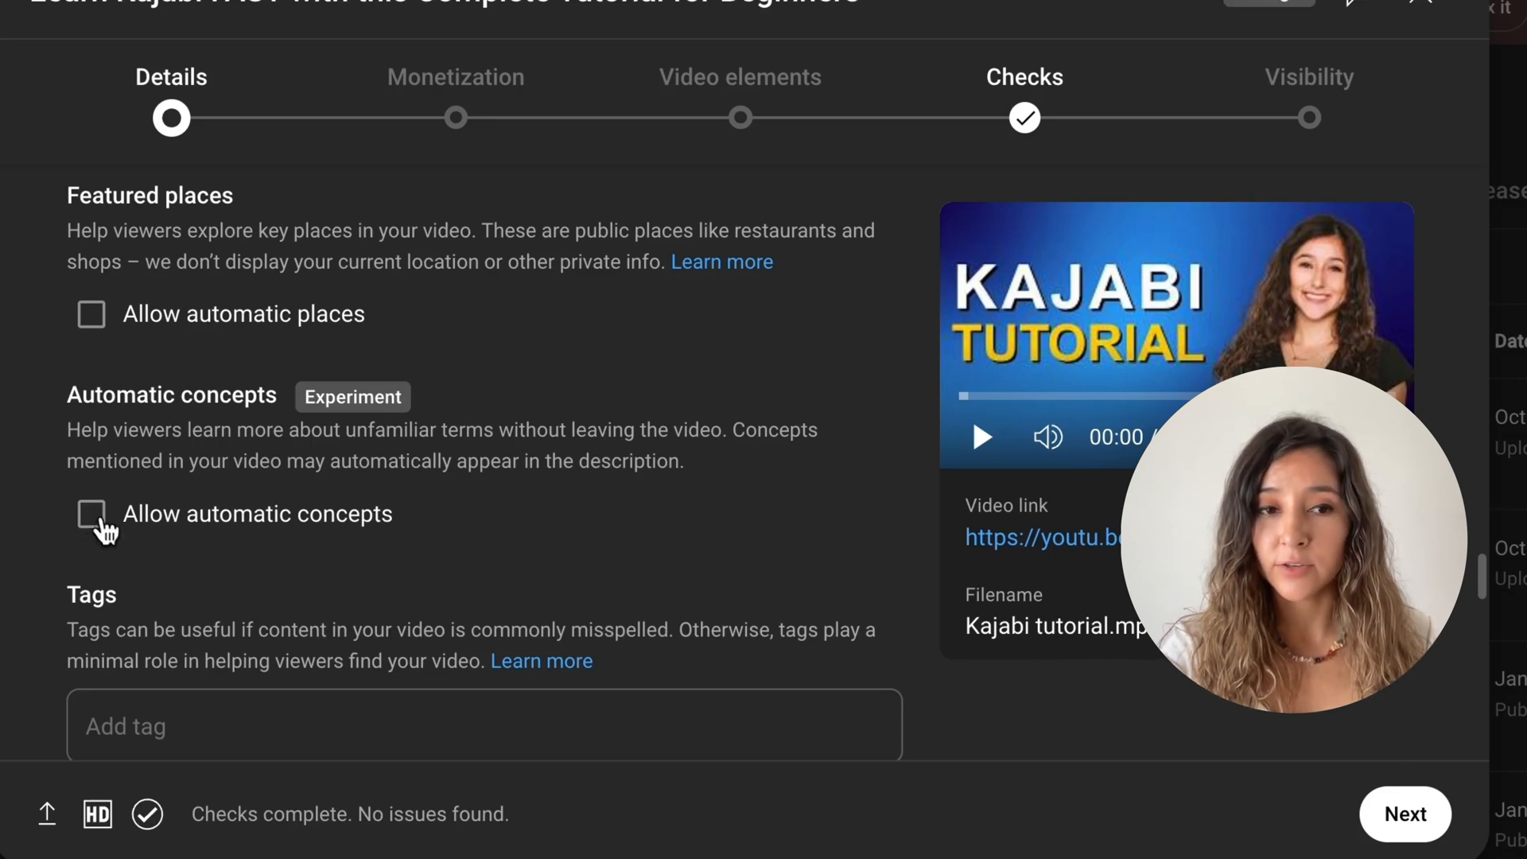
- Add tags: the video title, kajabi, how to use kajabi, and kajabi plus tutorial, tutorial for beginners, for beginners, review, walkthrough and training
{"action": "scroll", "coordinate": [304, 541], "scroll_direction": "down", "scroll_amount": 2}
{"action": "scroll", "coordinate": [304, 539], "scroll_direction": "down", "scroll_amount": 2}
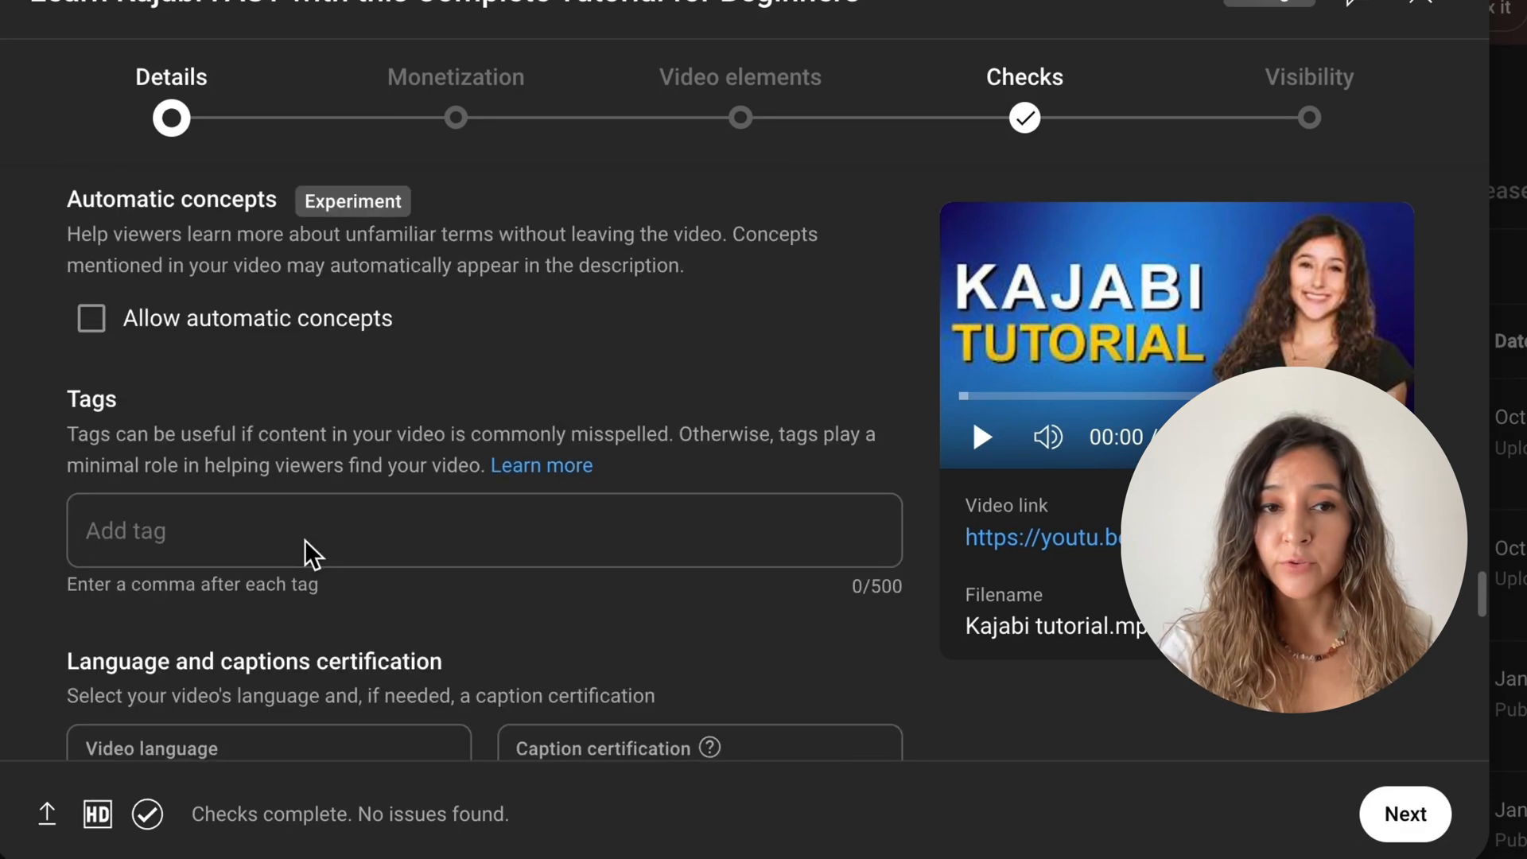
{"action": "scroll", "coordinate": [220, 495], "scroll_direction": "down", "scroll_amount": 1}
{"action": "left_click", "coordinate": [220, 495]}
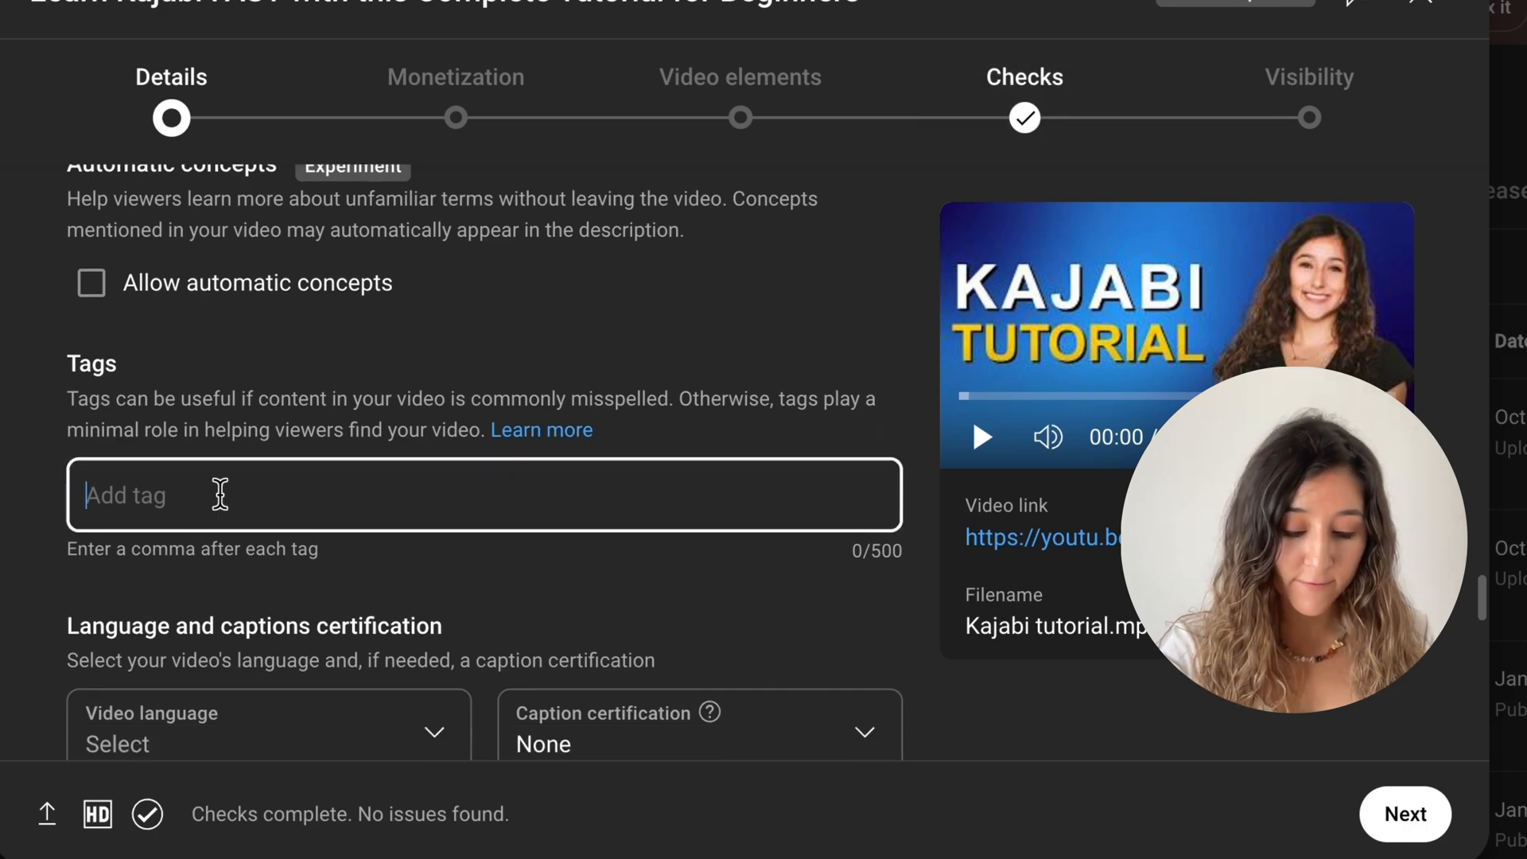
{"action": "type", "text": "Learn Kajabi FAST with this Complete Tutorial for Beginners, kajabi tutorial, kajabi, how to use kajabi, kajabi tutorial for beginners, kajabi for beginners, kajabi review, kajabi walkthrough, kajabi training"}
{"action": "scroll", "coordinate": [781, 613], "scroll_direction": "down", "scroll_amount": 1}
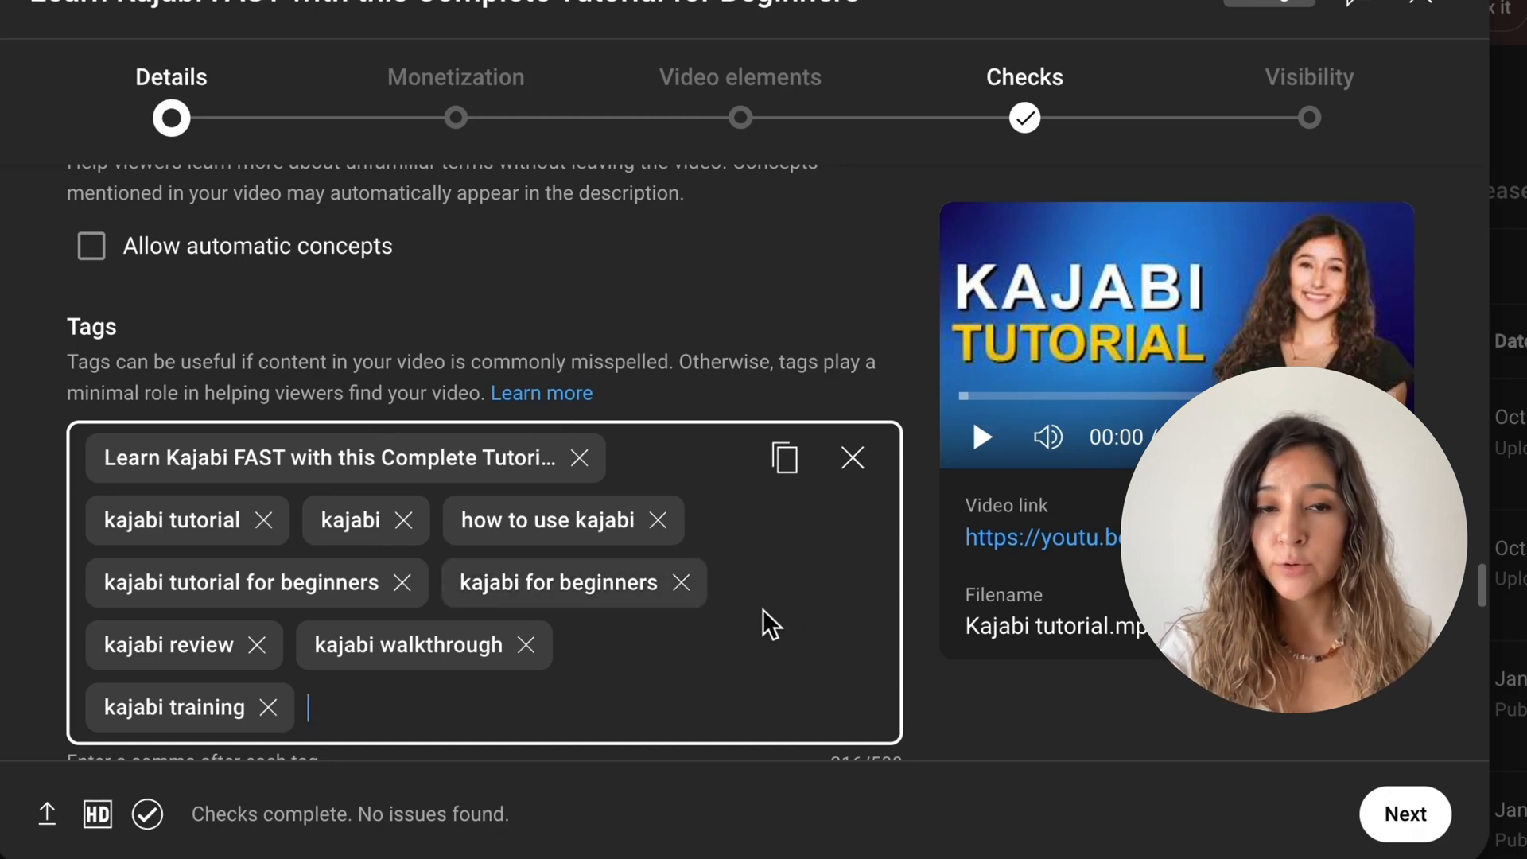
{"action": "scroll", "coordinate": [762, 609], "scroll_direction": "down", "scroll_amount": 1}
{"action": "scroll", "coordinate": [762, 608], "scroll_direction": "down", "scroll_amount": 1}
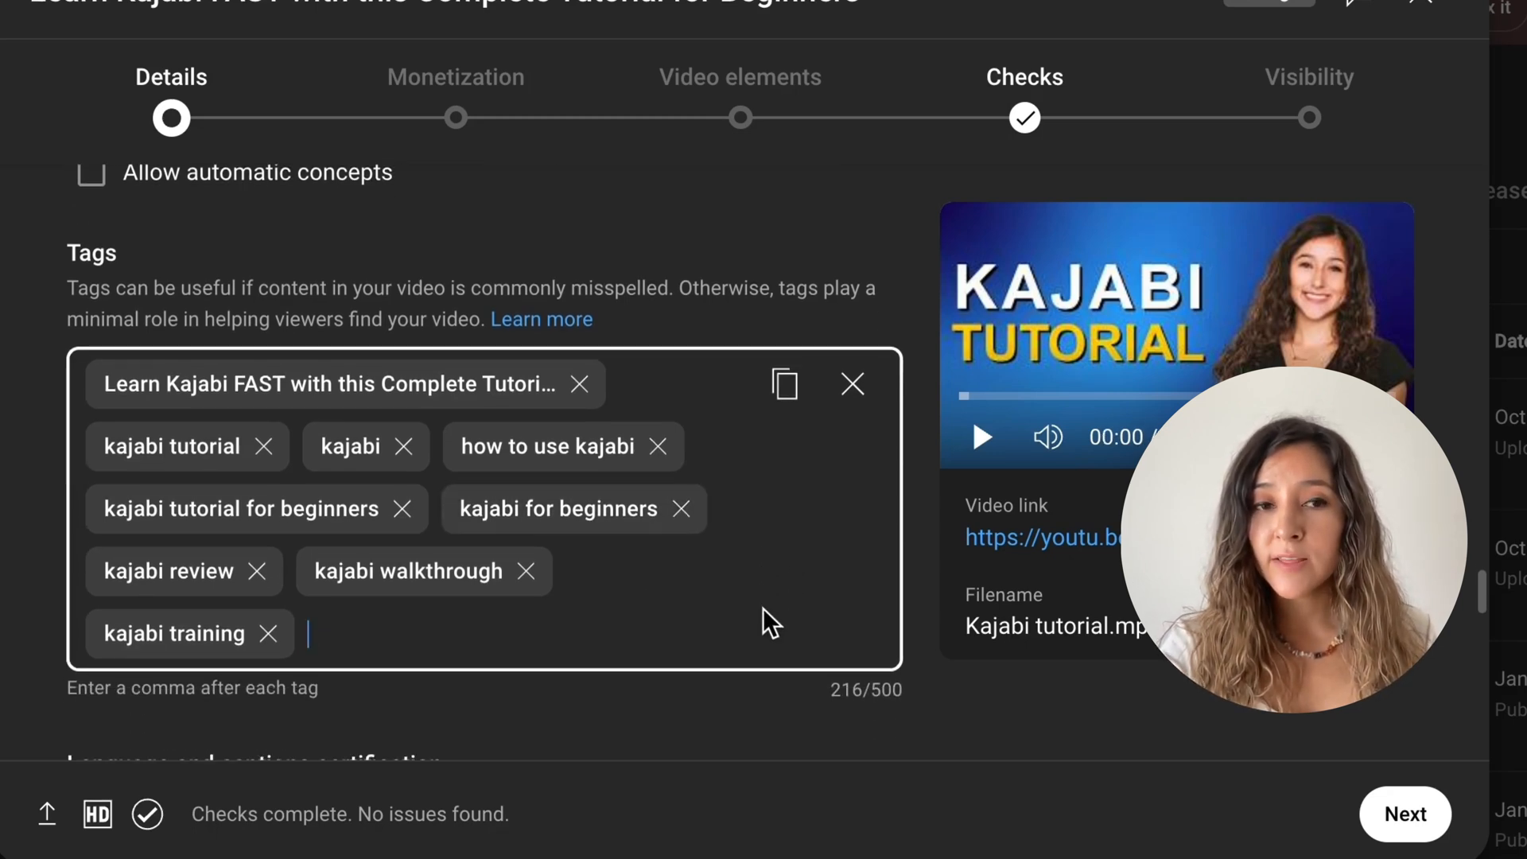
{"action": "scroll", "coordinate": [762, 607], "scroll_direction": "down", "scroll_amount": 1}
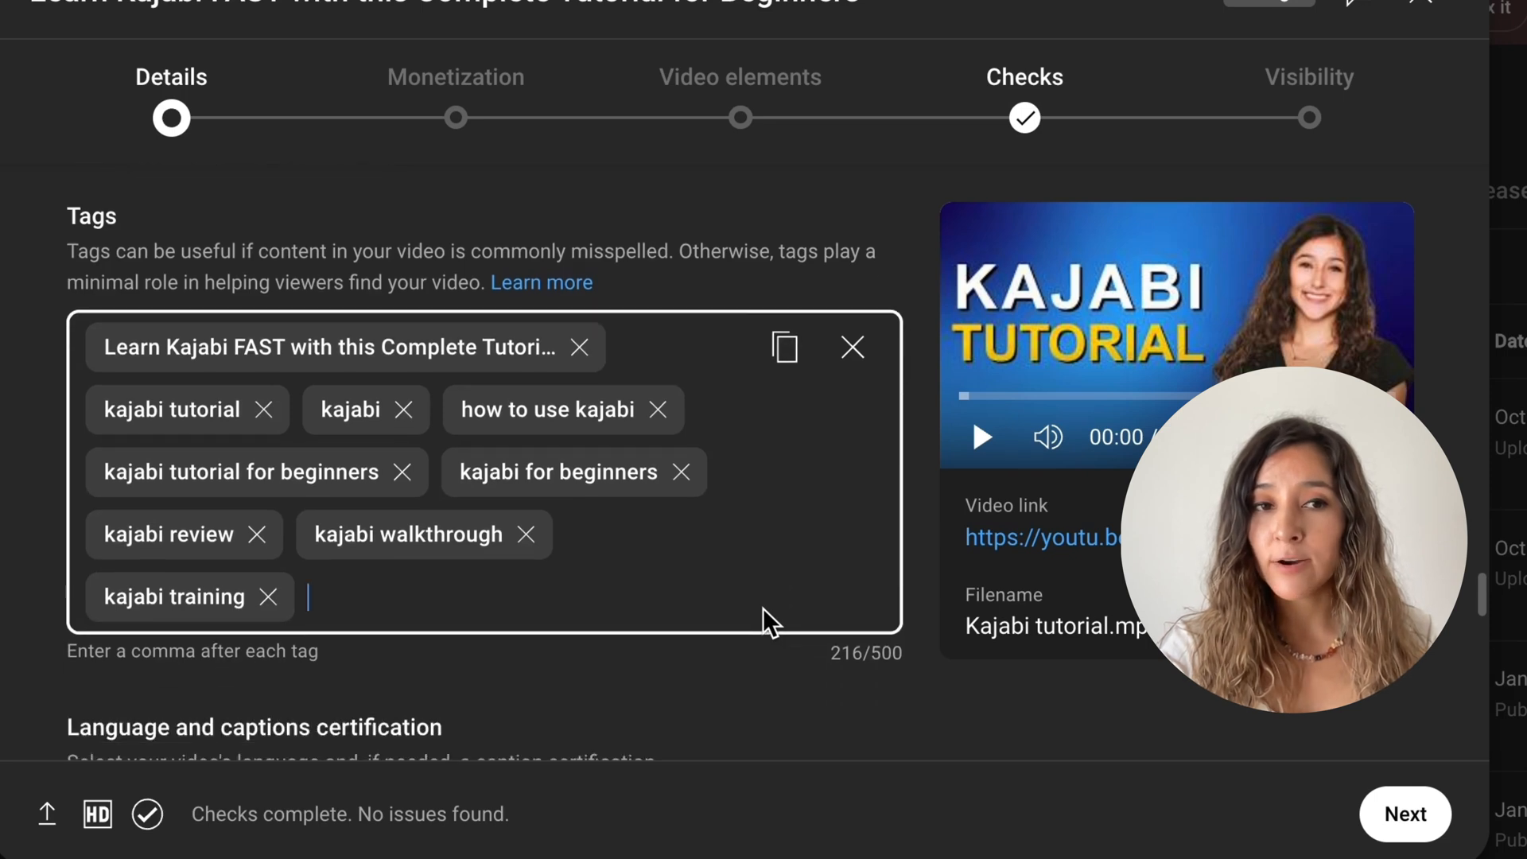
{"action": "left_click", "coordinate": [762, 607]}
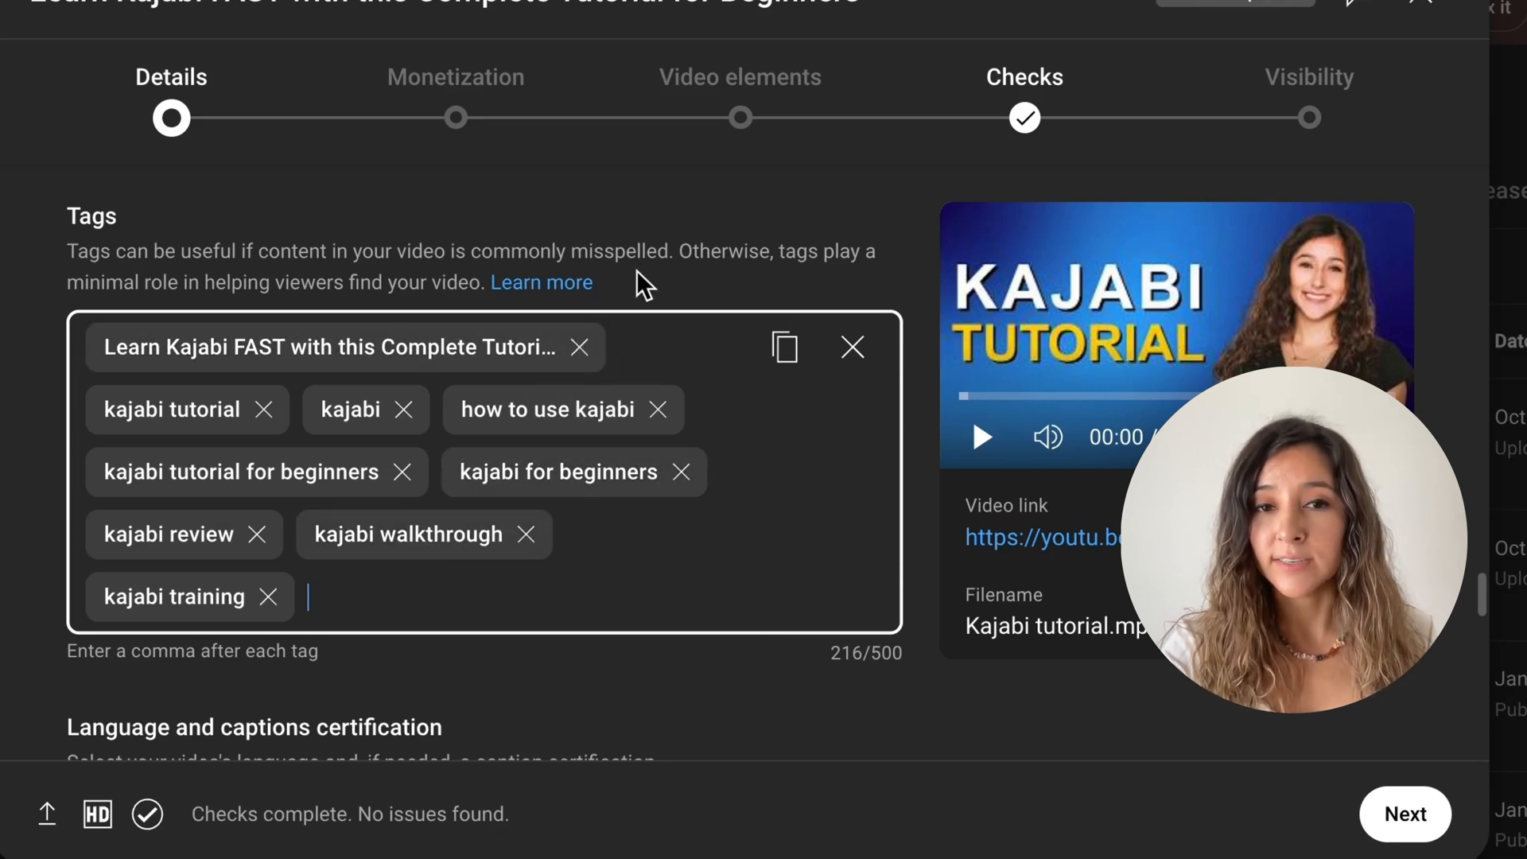
- Set the video language to English
{"action": "scroll", "coordinate": [700, 557], "scroll_direction": "down", "scroll_amount": 3}
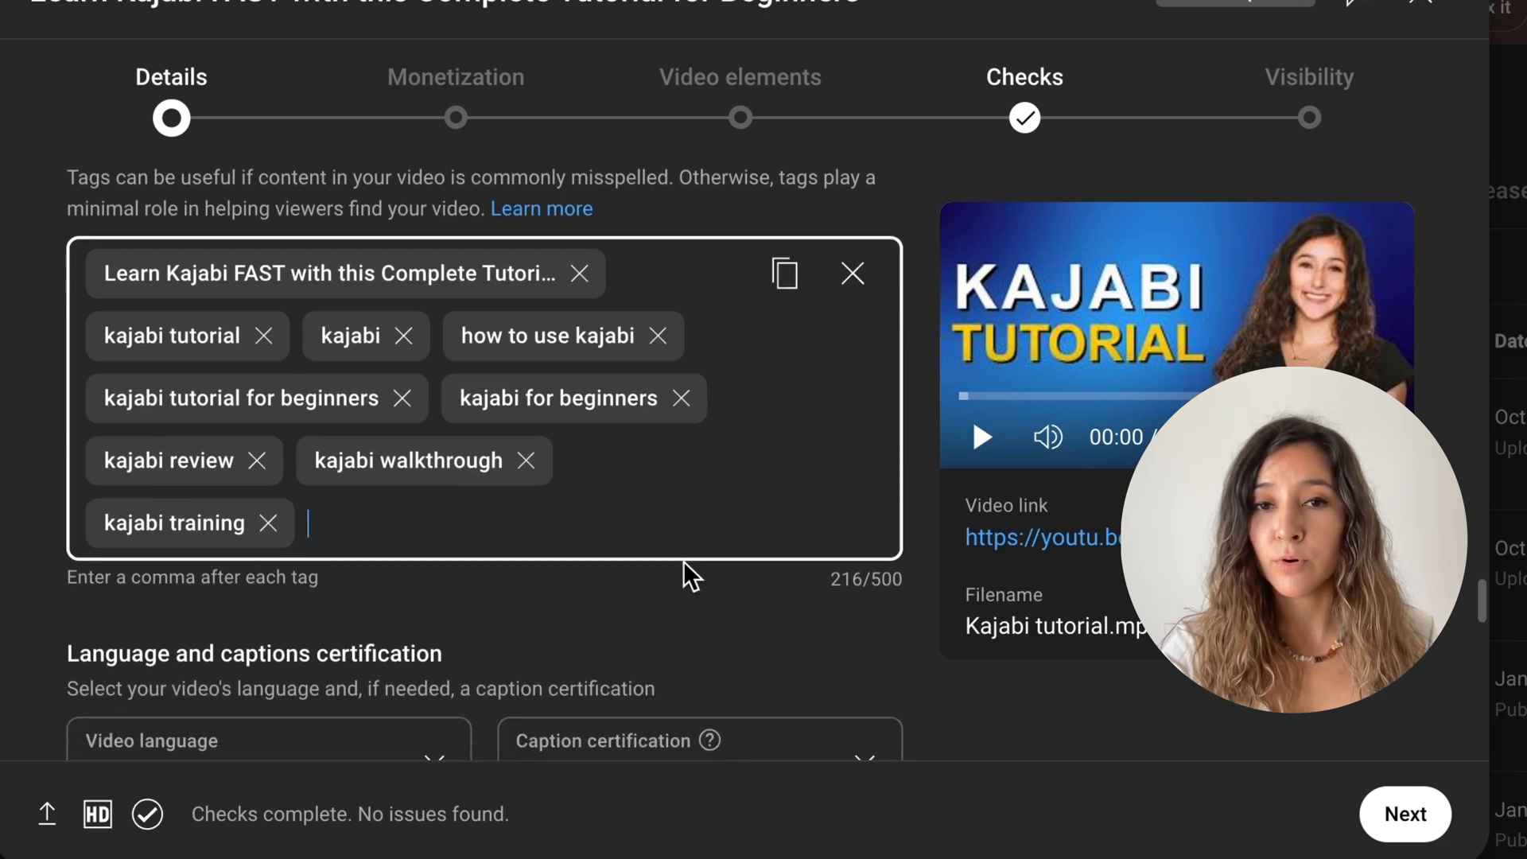
{"action": "scroll", "coordinate": [683, 559], "scroll_direction": "down", "scroll_amount": 5}
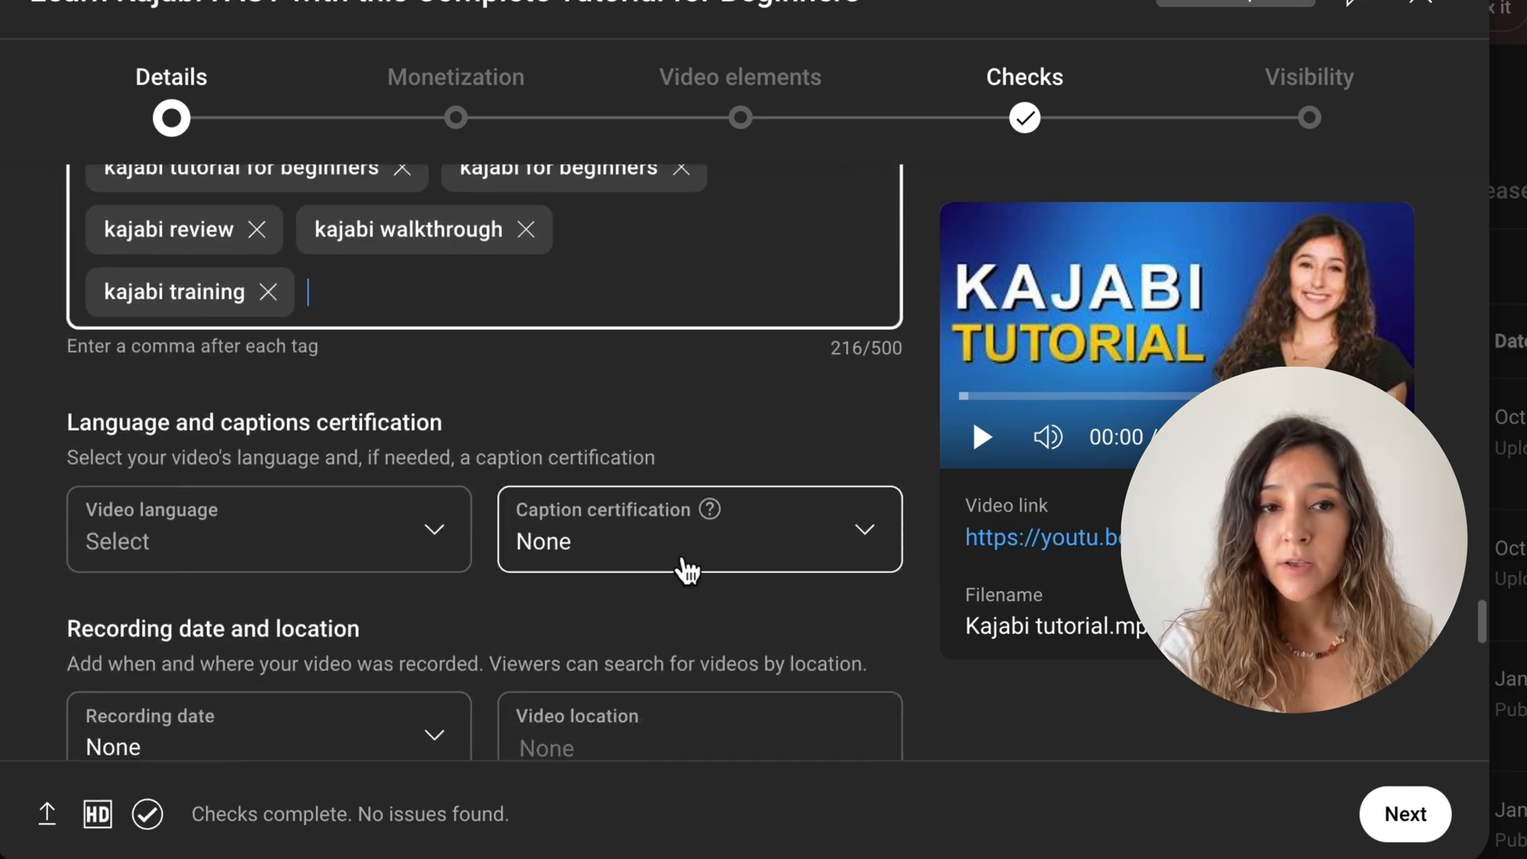
{"action": "left_click", "coordinate": [365, 477]}
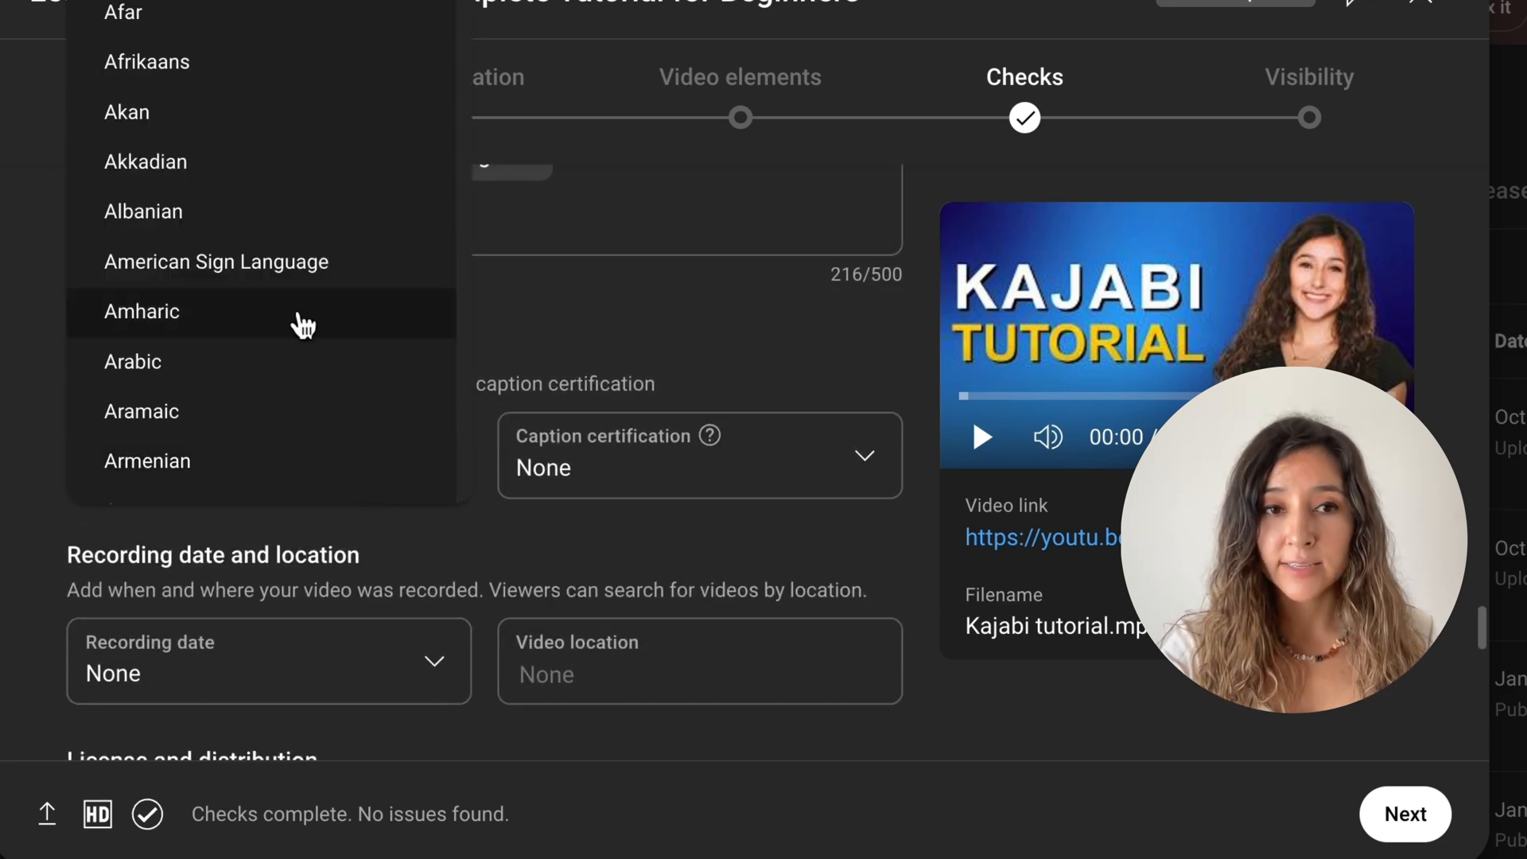
{"action": "scroll", "coordinate": [306, 326], "scroll_direction": "down", "scroll_amount": 3}
{"action": "scroll", "coordinate": [307, 326], "scroll_direction": "down", "scroll_amount": 8}
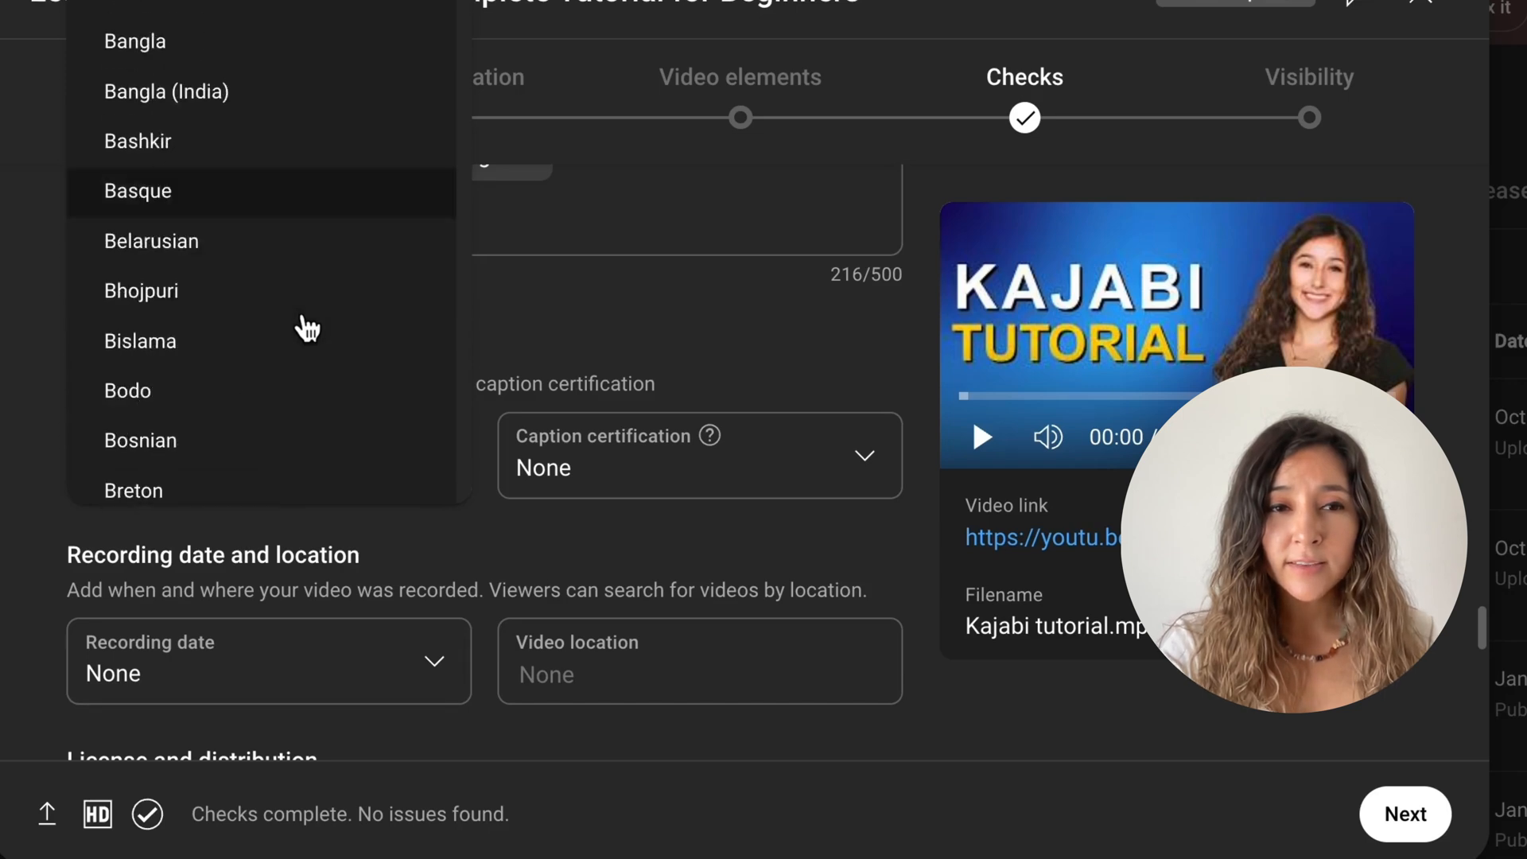
{"action": "scroll", "coordinate": [306, 326], "scroll_direction": "down", "scroll_amount": 10}
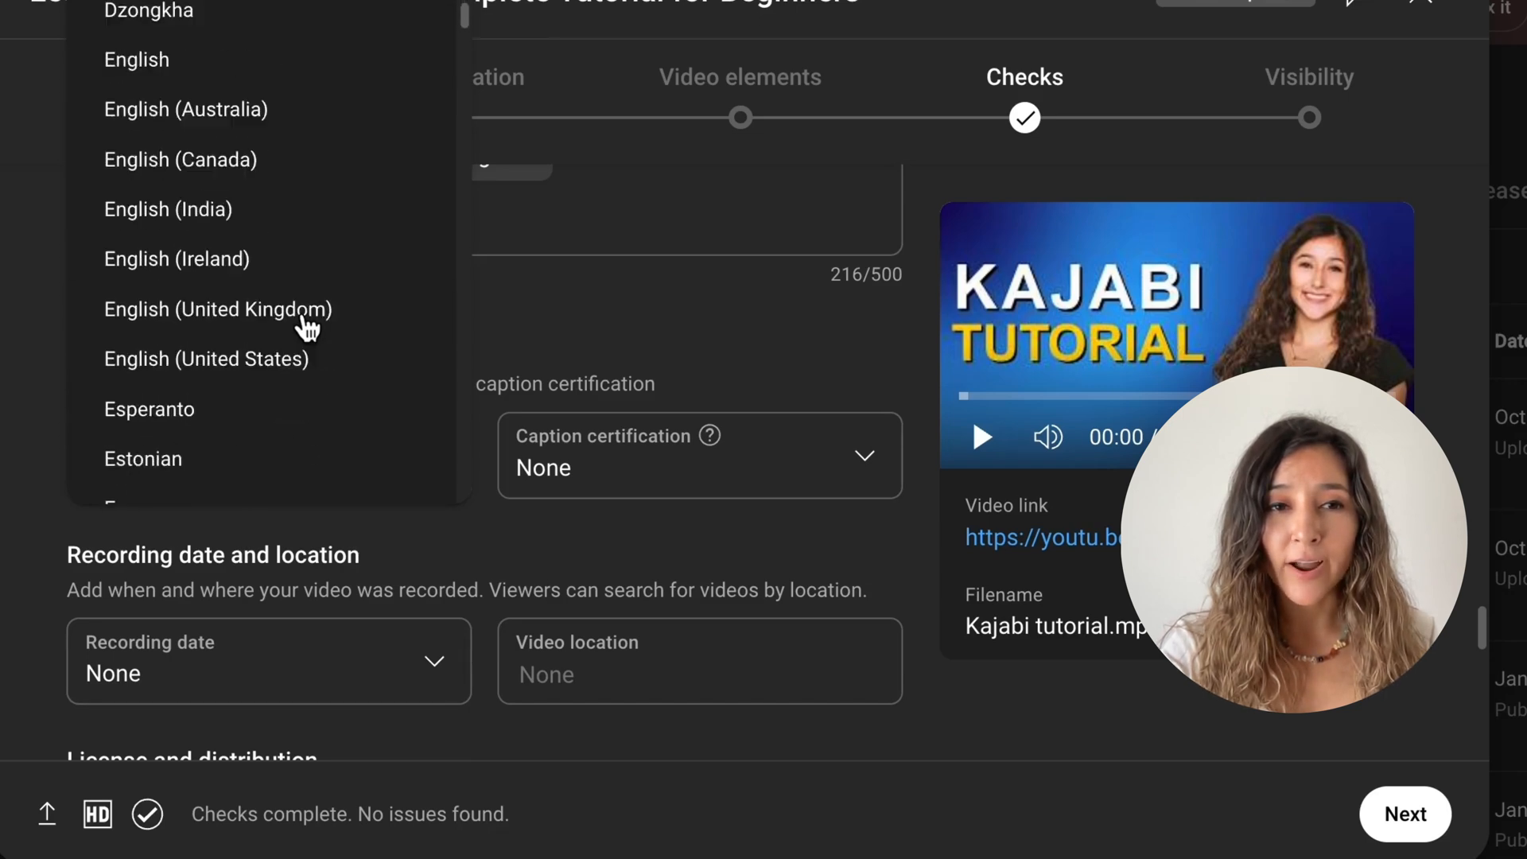
{"action": "left_click", "coordinate": [279, 131]}
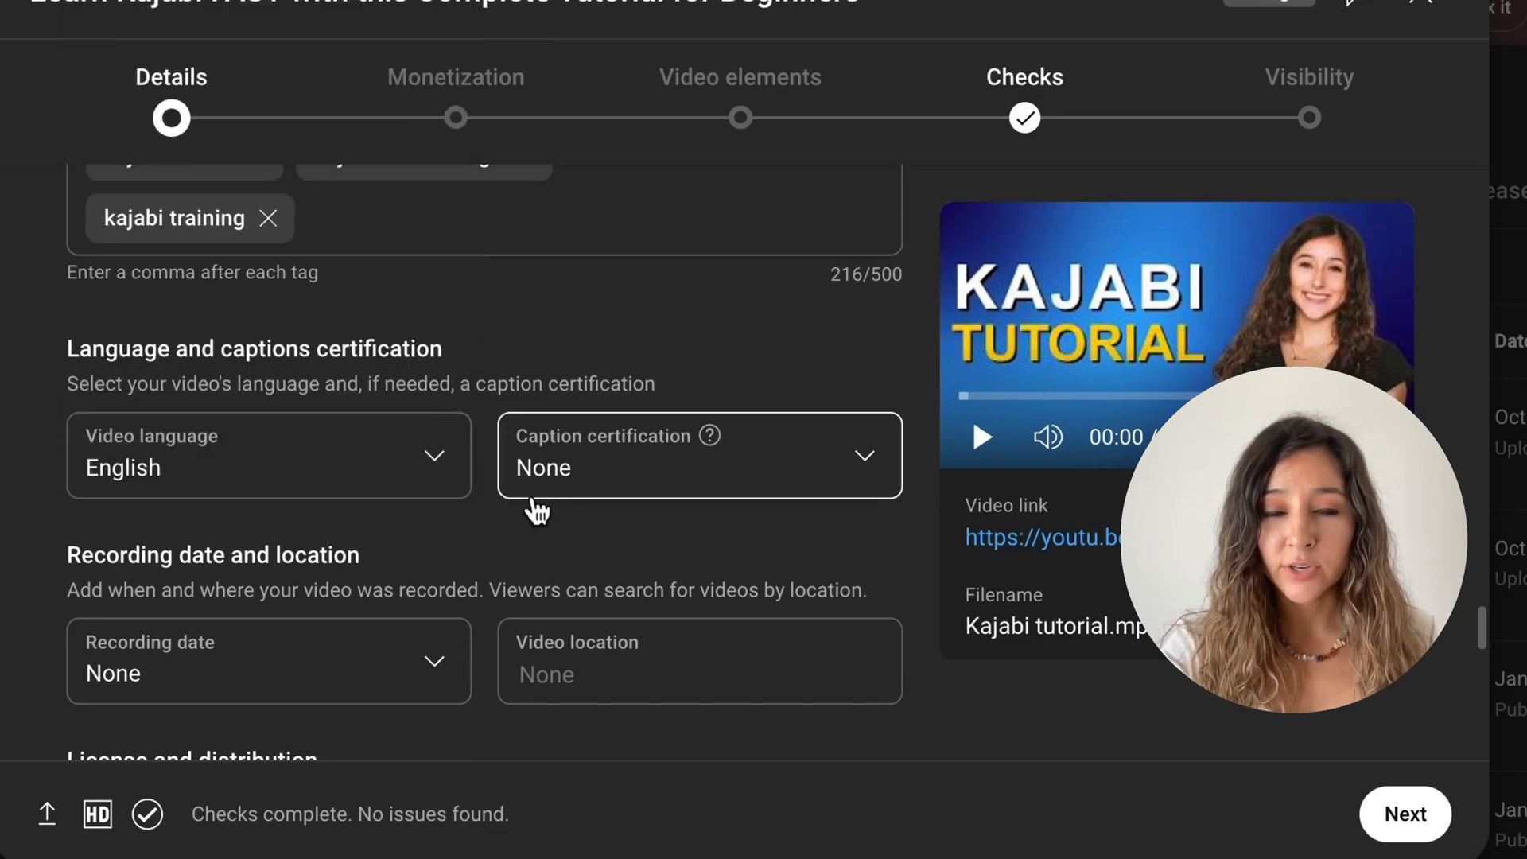
- Review the caption certification, recording date and location, license, embedding, subscriber notification and Shorts remixing settings
{"action": "scroll", "coordinate": [623, 517], "scroll_direction": "down", "scroll_amount": 1}
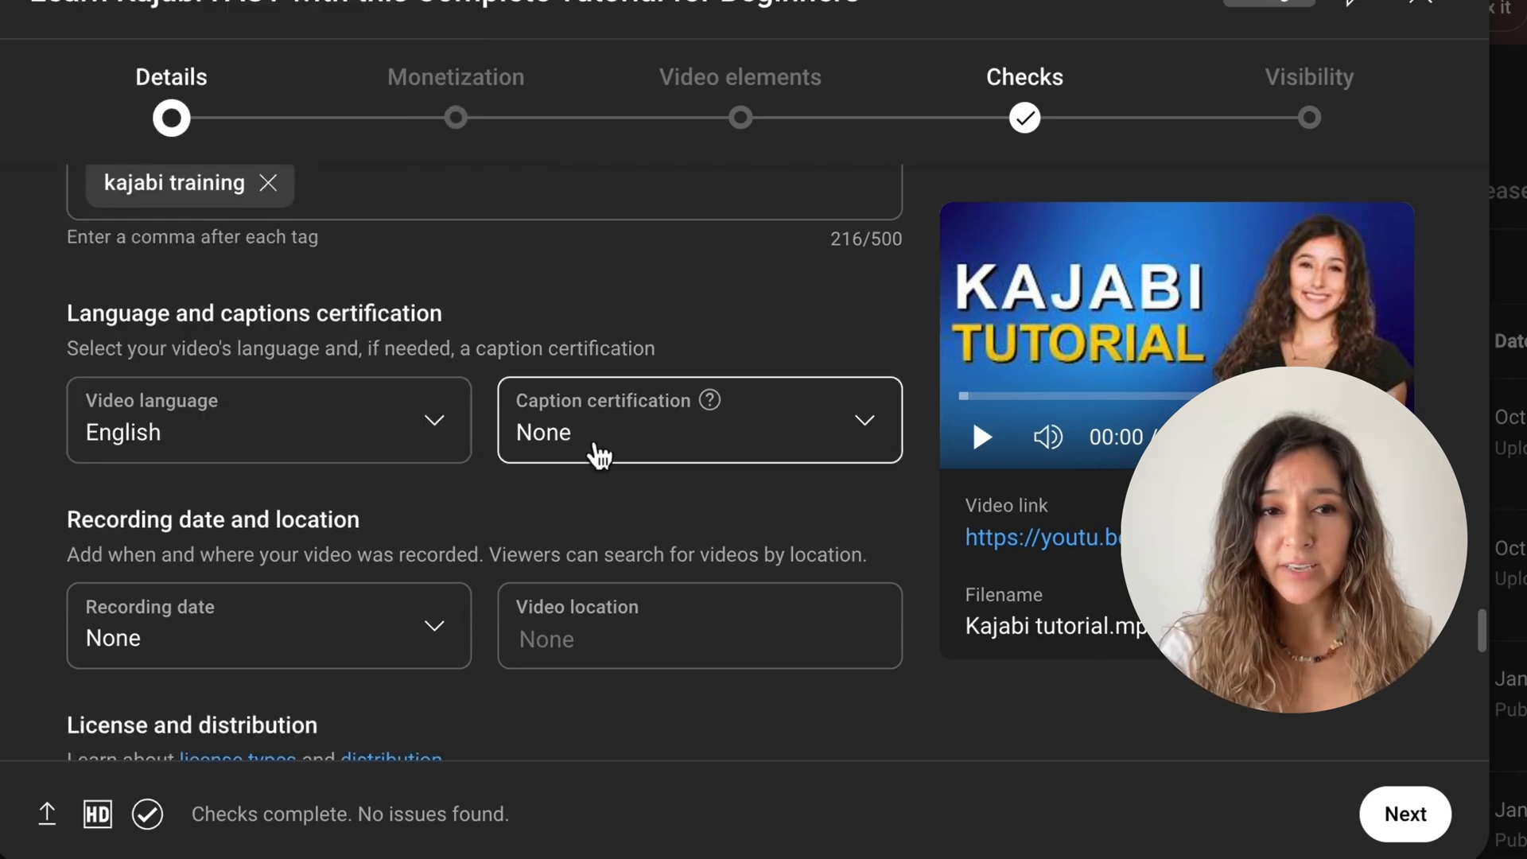
{"action": "scroll", "coordinate": [533, 549], "scroll_direction": "down", "scroll_amount": 4}
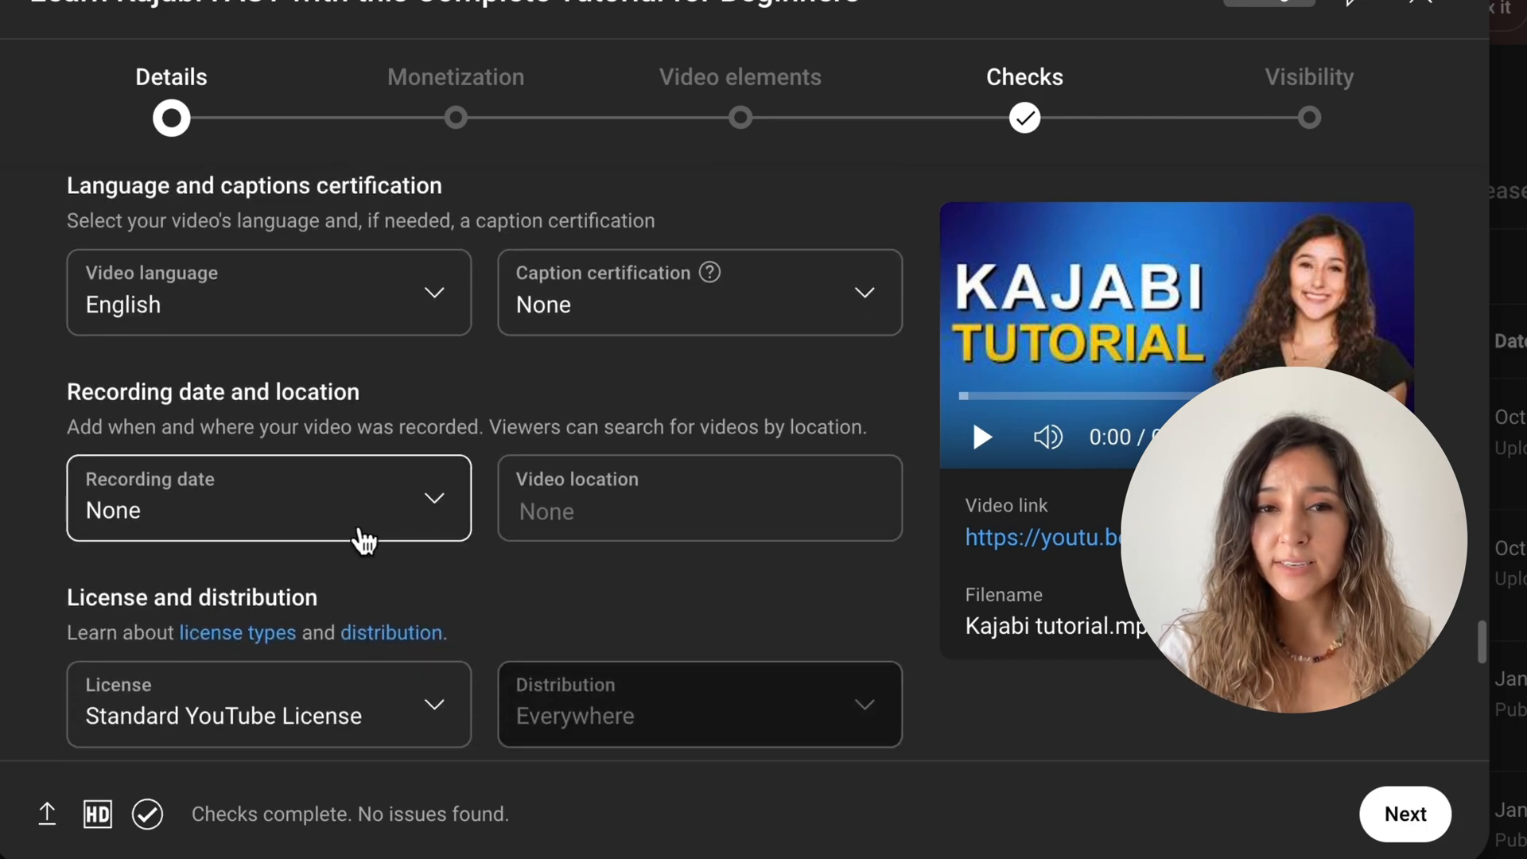
{"action": "scroll", "coordinate": [362, 535], "scroll_direction": "down", "scroll_amount": 1}
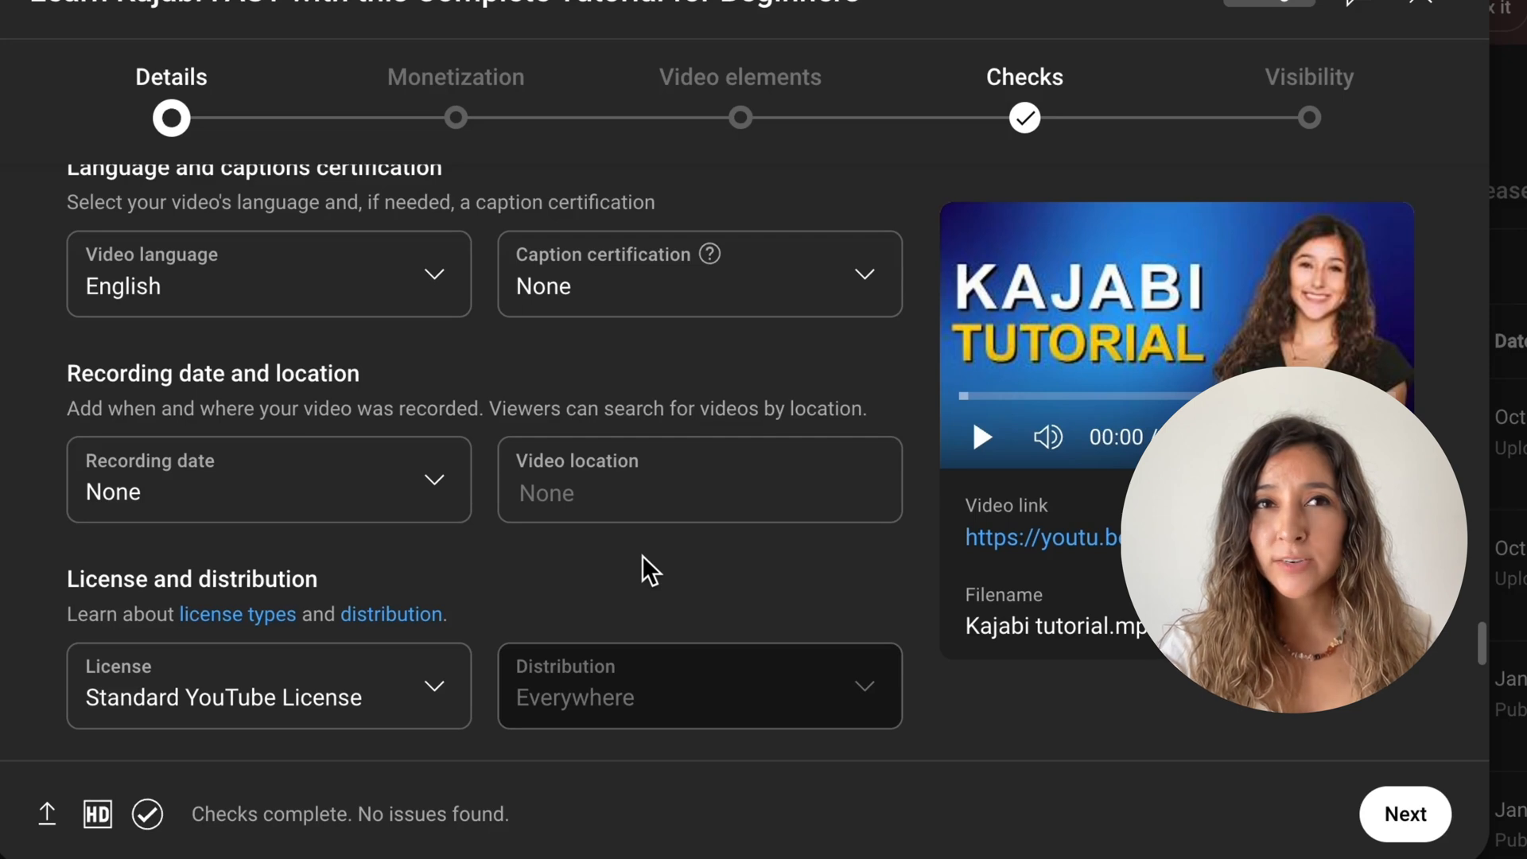
{"action": "scroll", "coordinate": [643, 557], "scroll_direction": "down", "scroll_amount": 3}
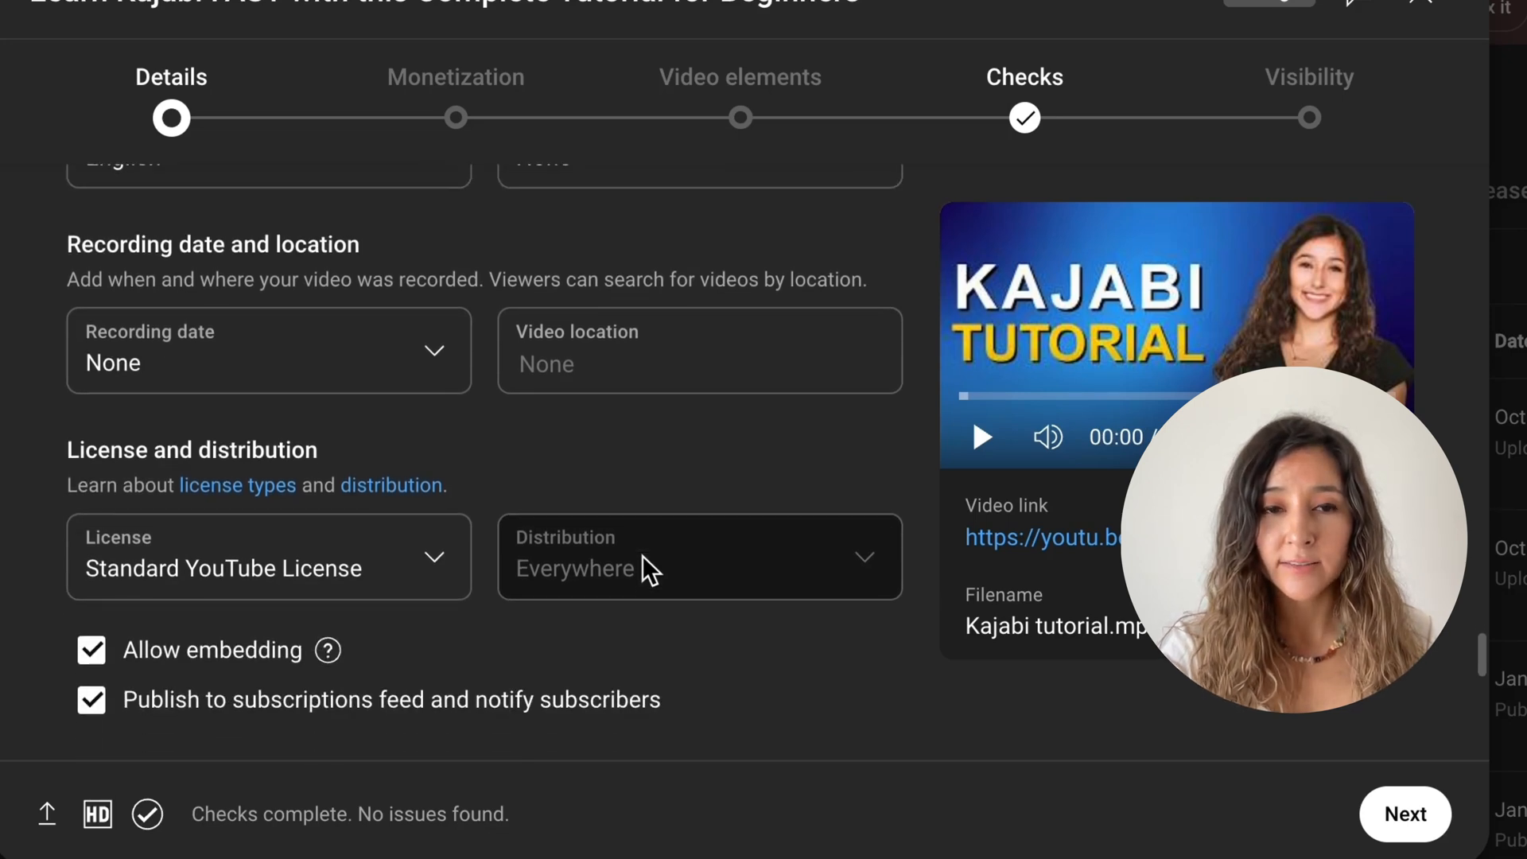
{"action": "scroll", "coordinate": [642, 555], "scroll_direction": "down", "scroll_amount": 1}
{"action": "scroll", "coordinate": [456, 589], "scroll_direction": "down", "scroll_amount": 1}
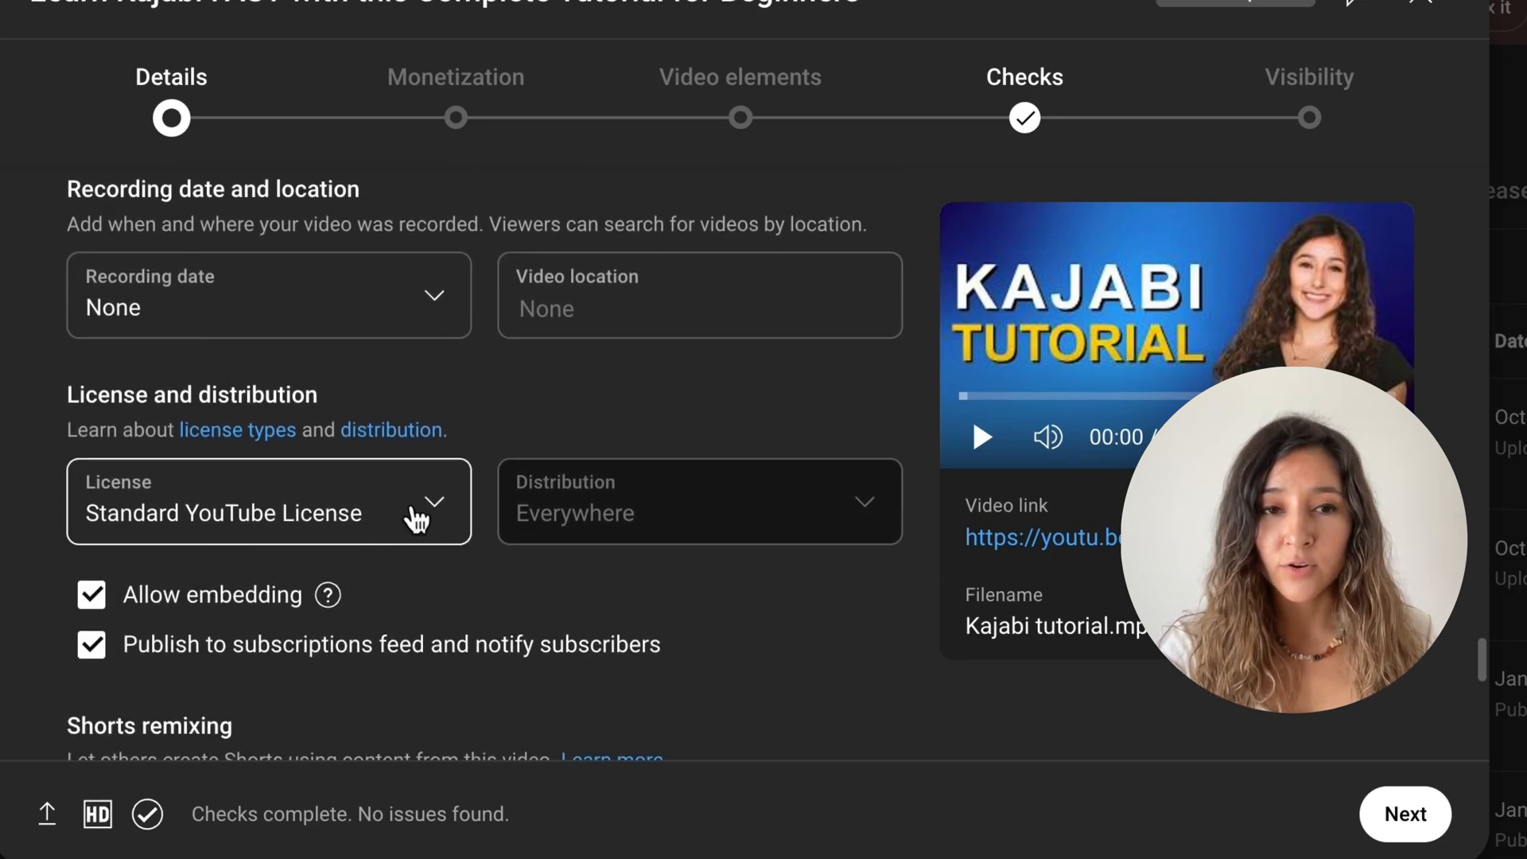
{"action": "scroll", "coordinate": [497, 556], "scroll_direction": "down", "scroll_amount": 3}
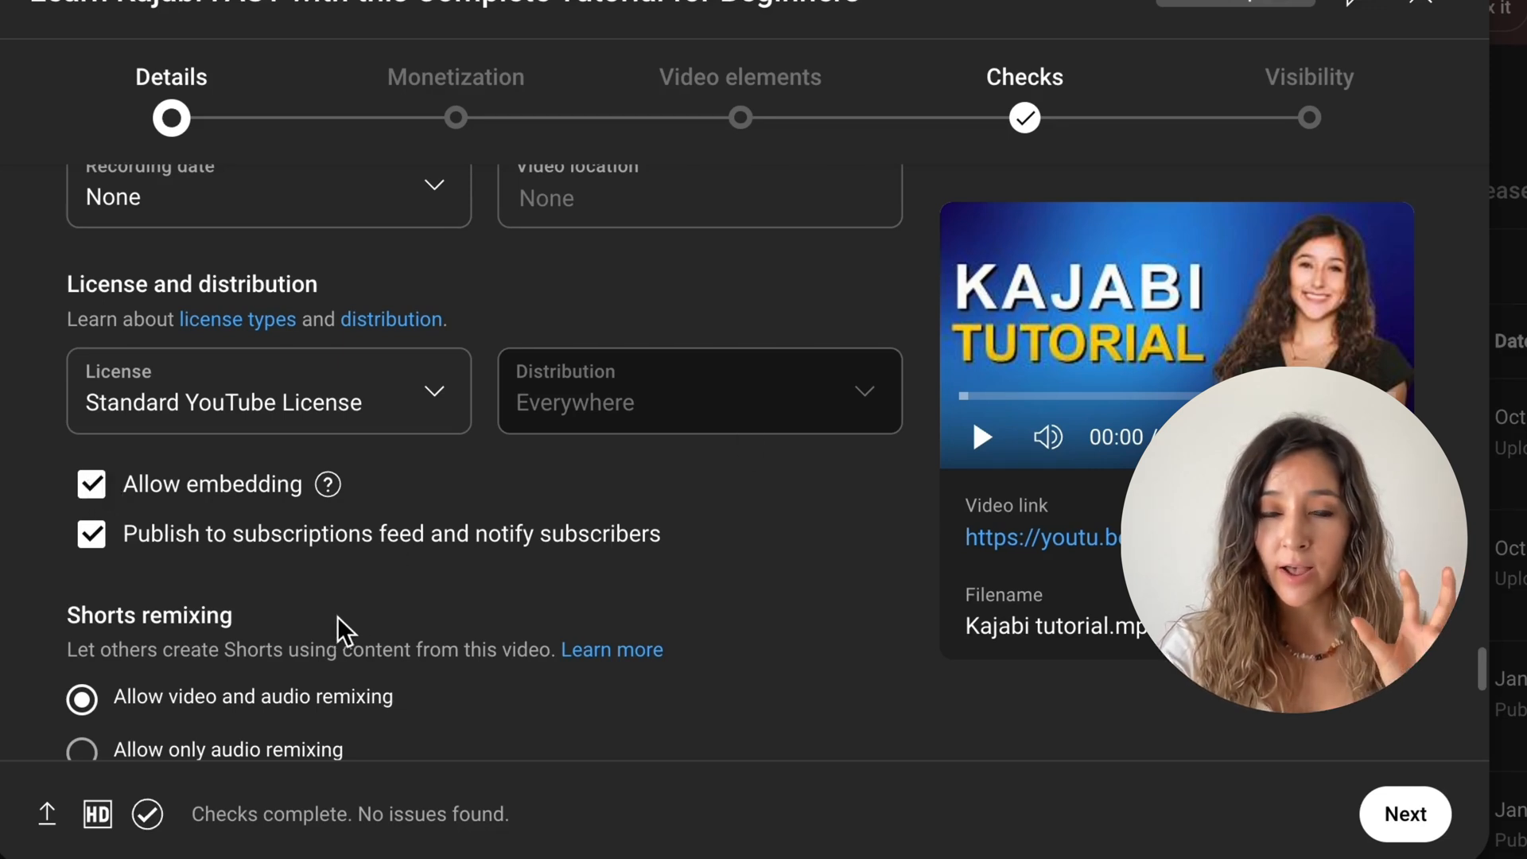
{"action": "scroll", "coordinate": [337, 617], "scroll_direction": "down", "scroll_amount": 1}
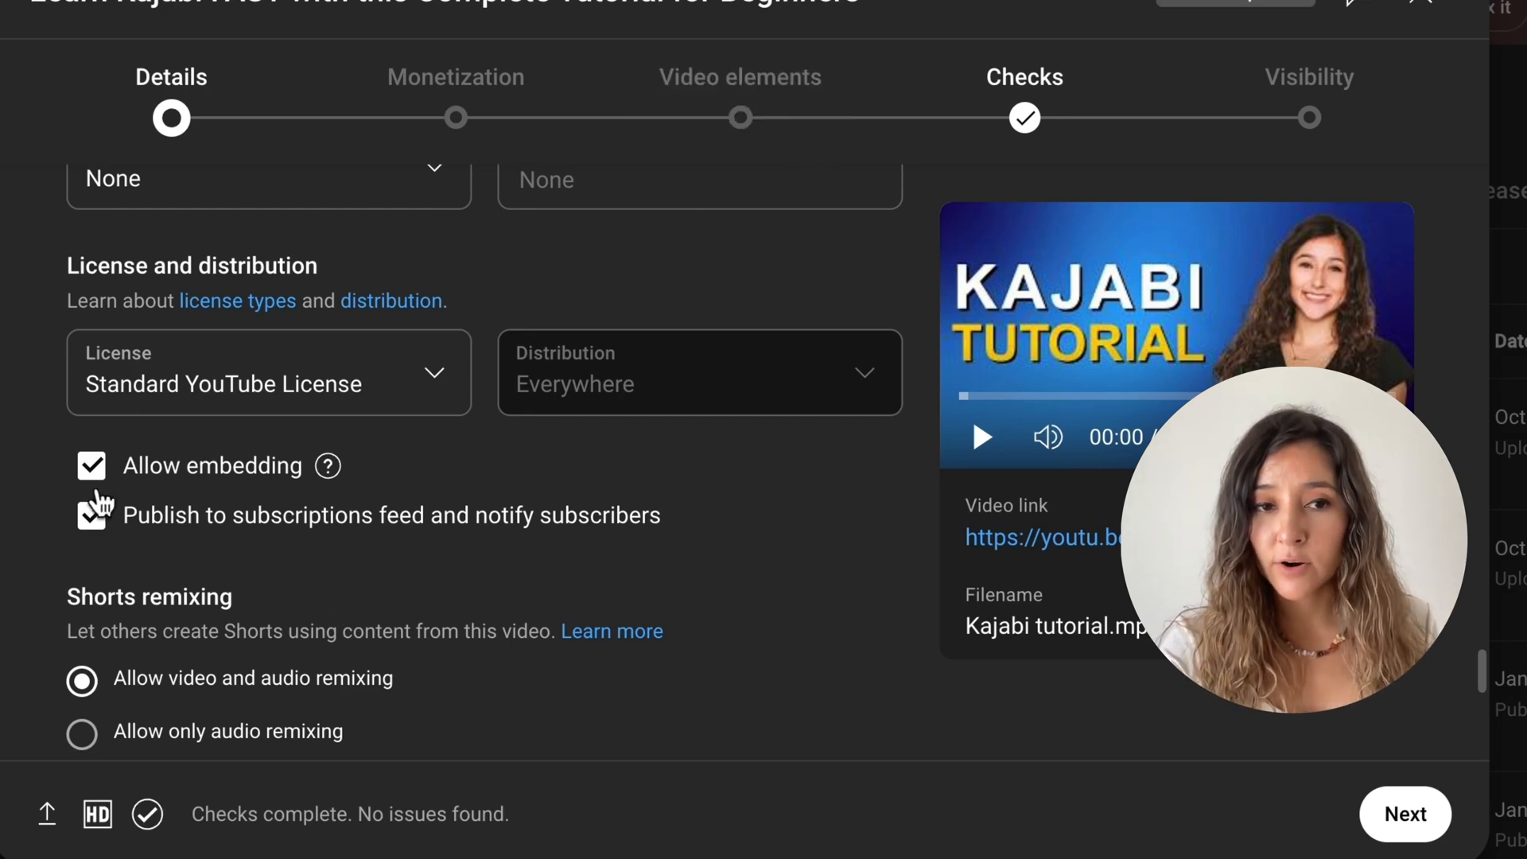
{"action": "scroll", "coordinate": [131, 606], "scroll_direction": "down", "scroll_amount": 1}
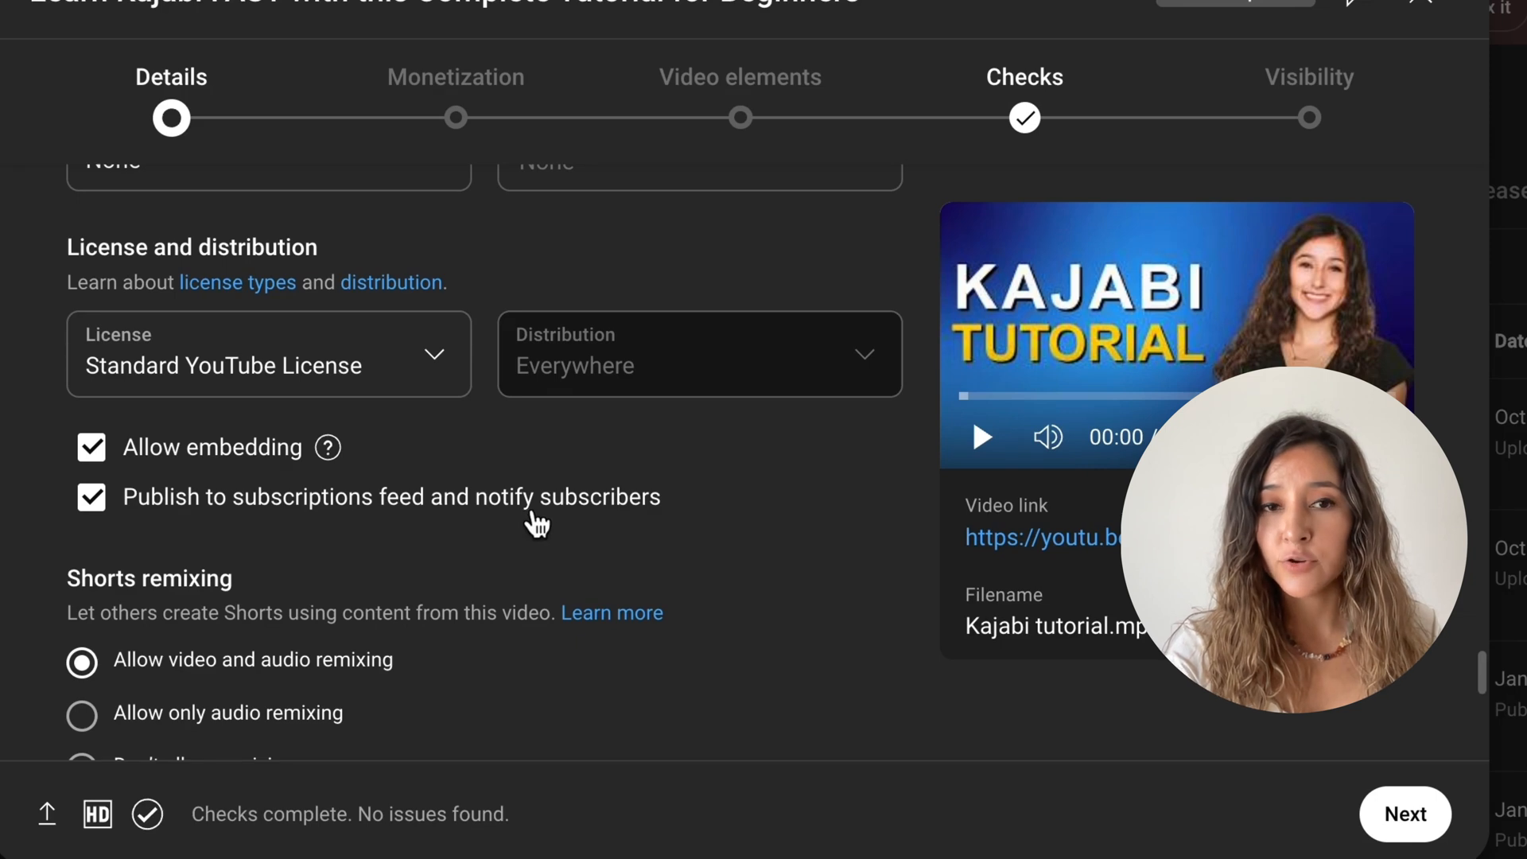
{"action": "scroll", "coordinate": [382, 557], "scroll_direction": "down", "scroll_amount": 1}
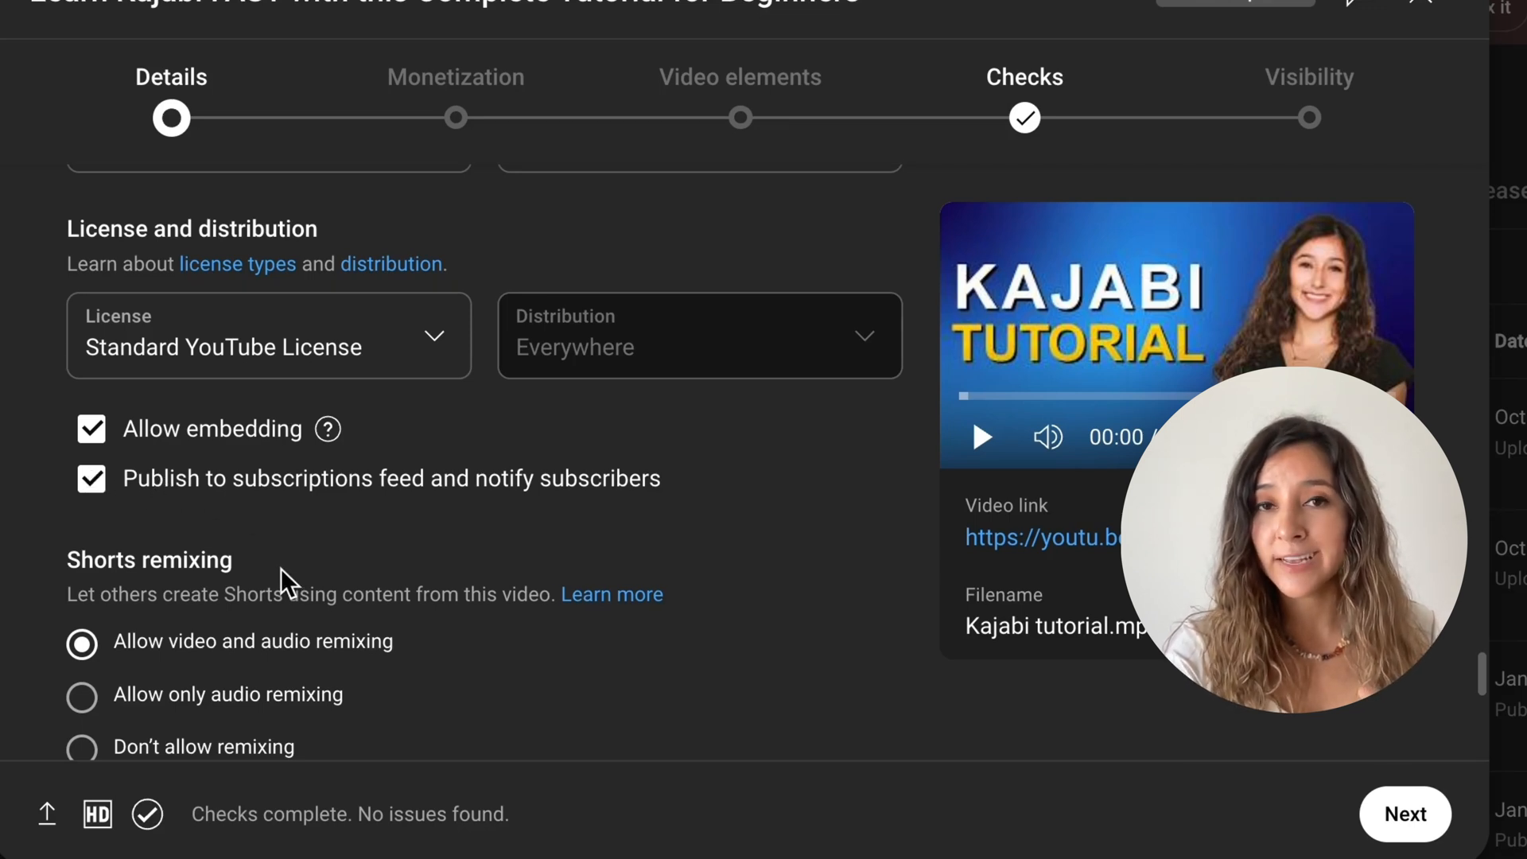
- Review the Shorts remixing options and the video category setting
{"action": "scroll", "coordinate": [280, 568], "scroll_direction": "down", "scroll_amount": 1}
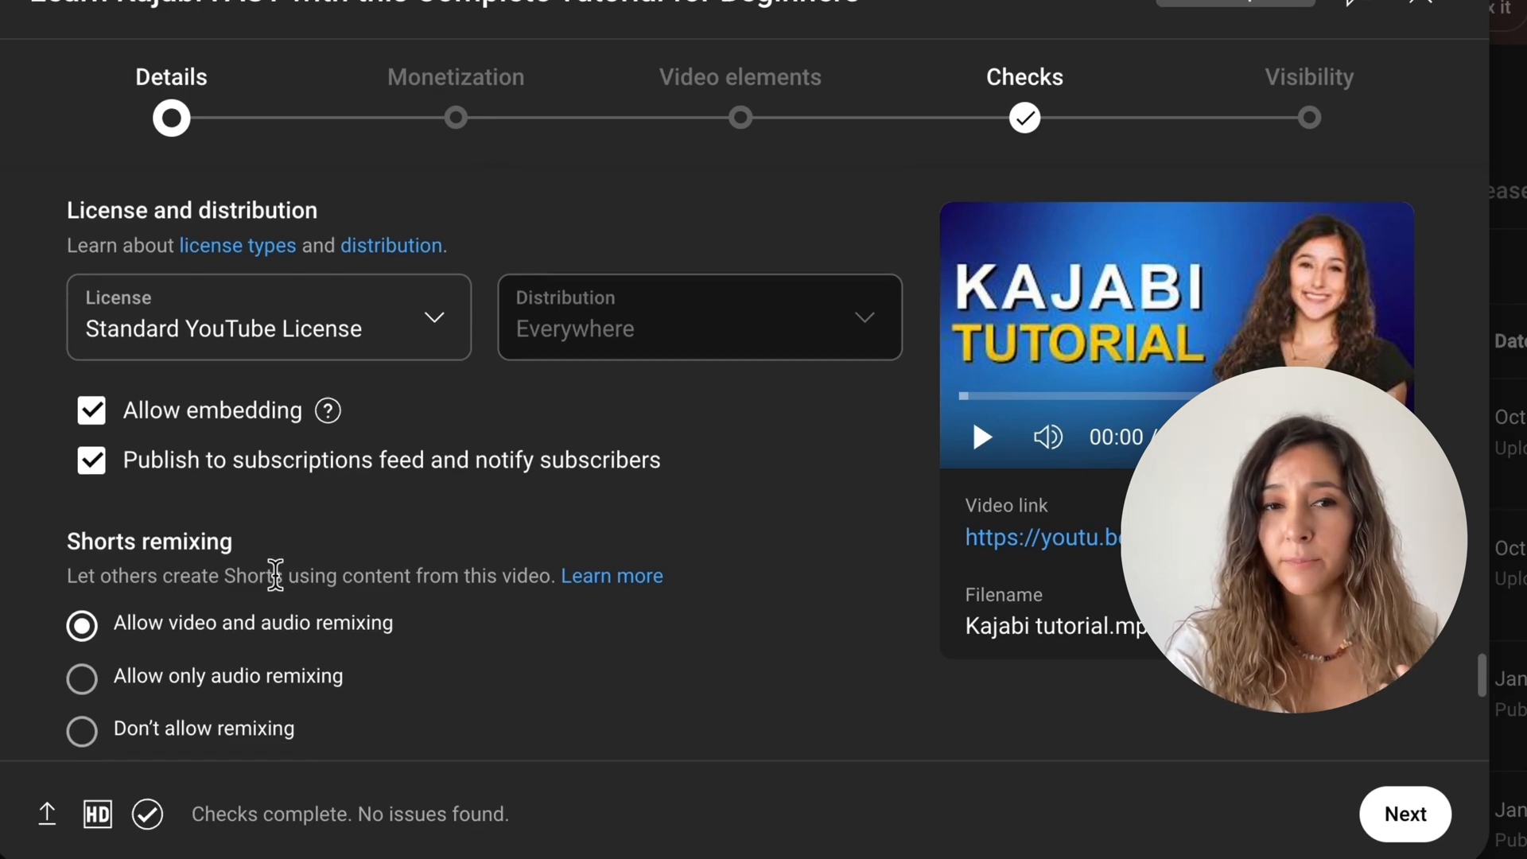
{"action": "scroll", "coordinate": [274, 575], "scroll_direction": "down", "scroll_amount": 1}
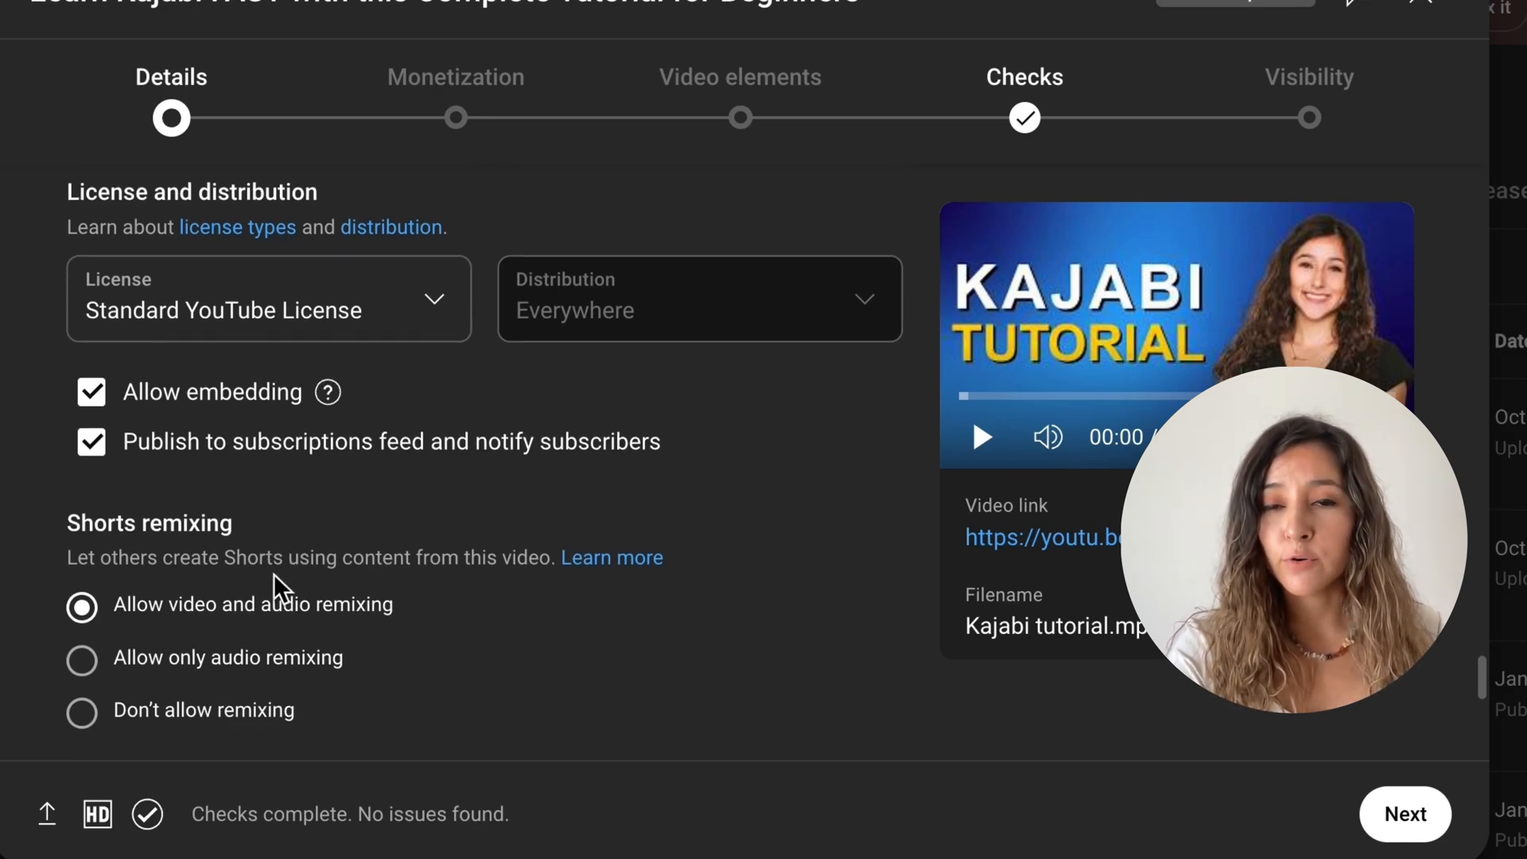
{"action": "scroll", "coordinate": [348, 602], "scroll_direction": "down", "scroll_amount": 5}
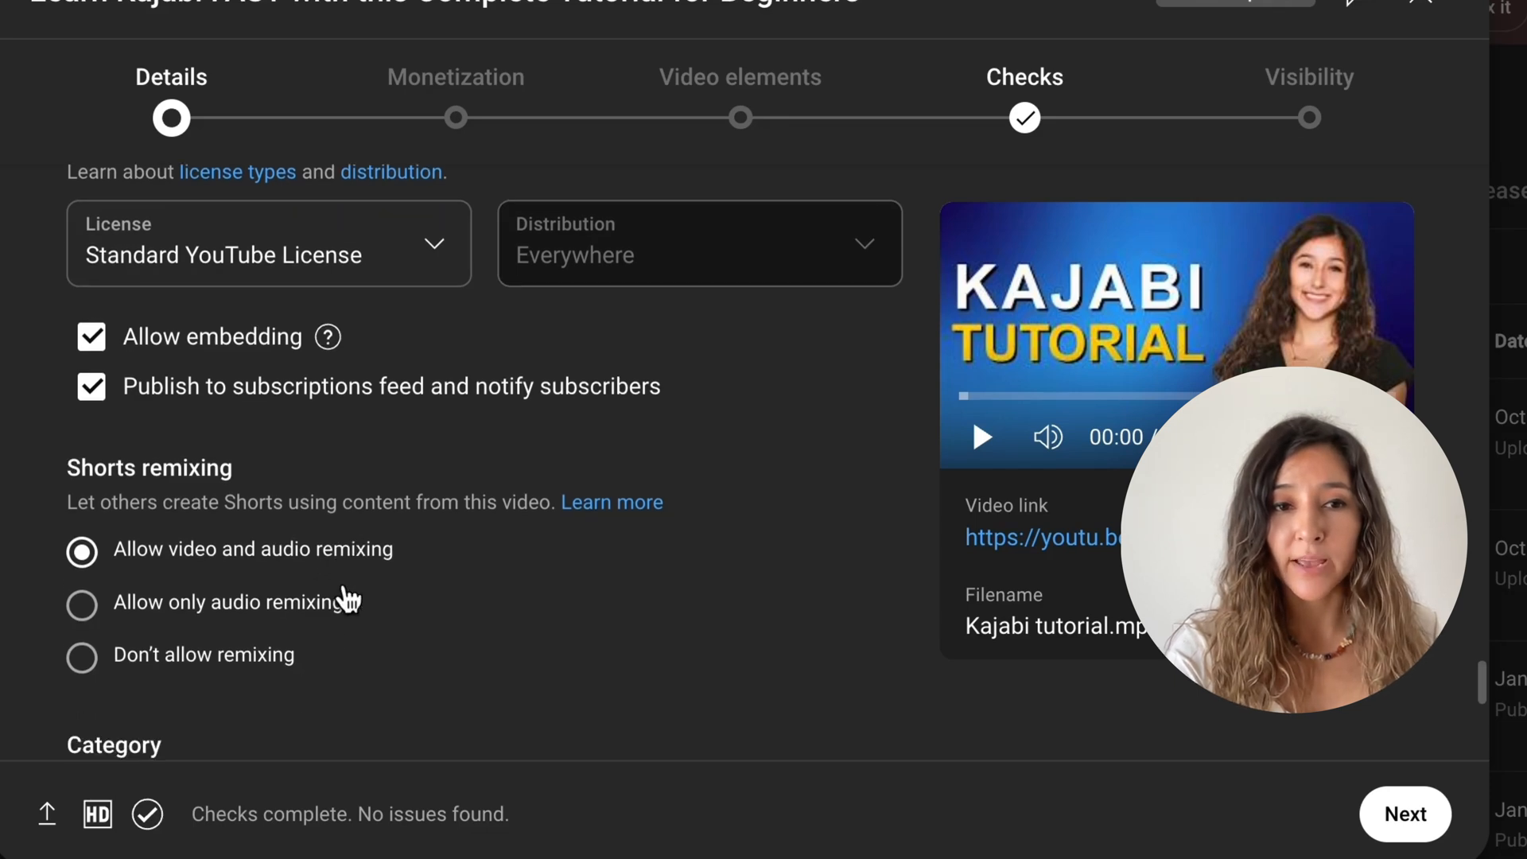
{"action": "scroll", "coordinate": [274, 585], "scroll_direction": "down", "scroll_amount": 1}
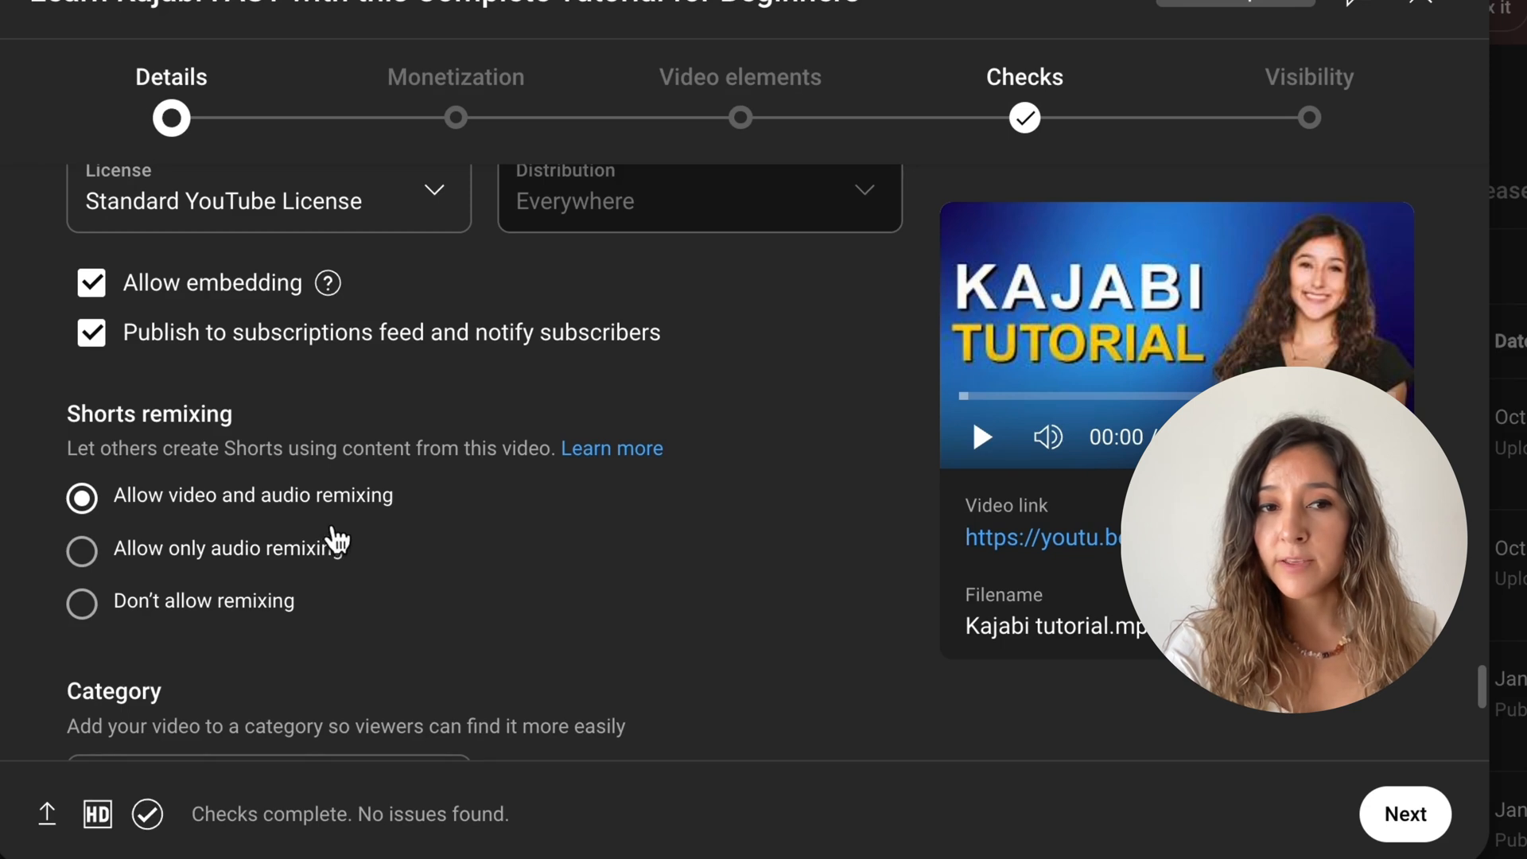
{"action": "scroll", "coordinate": [413, 533], "scroll_direction": "down", "scroll_amount": 1}
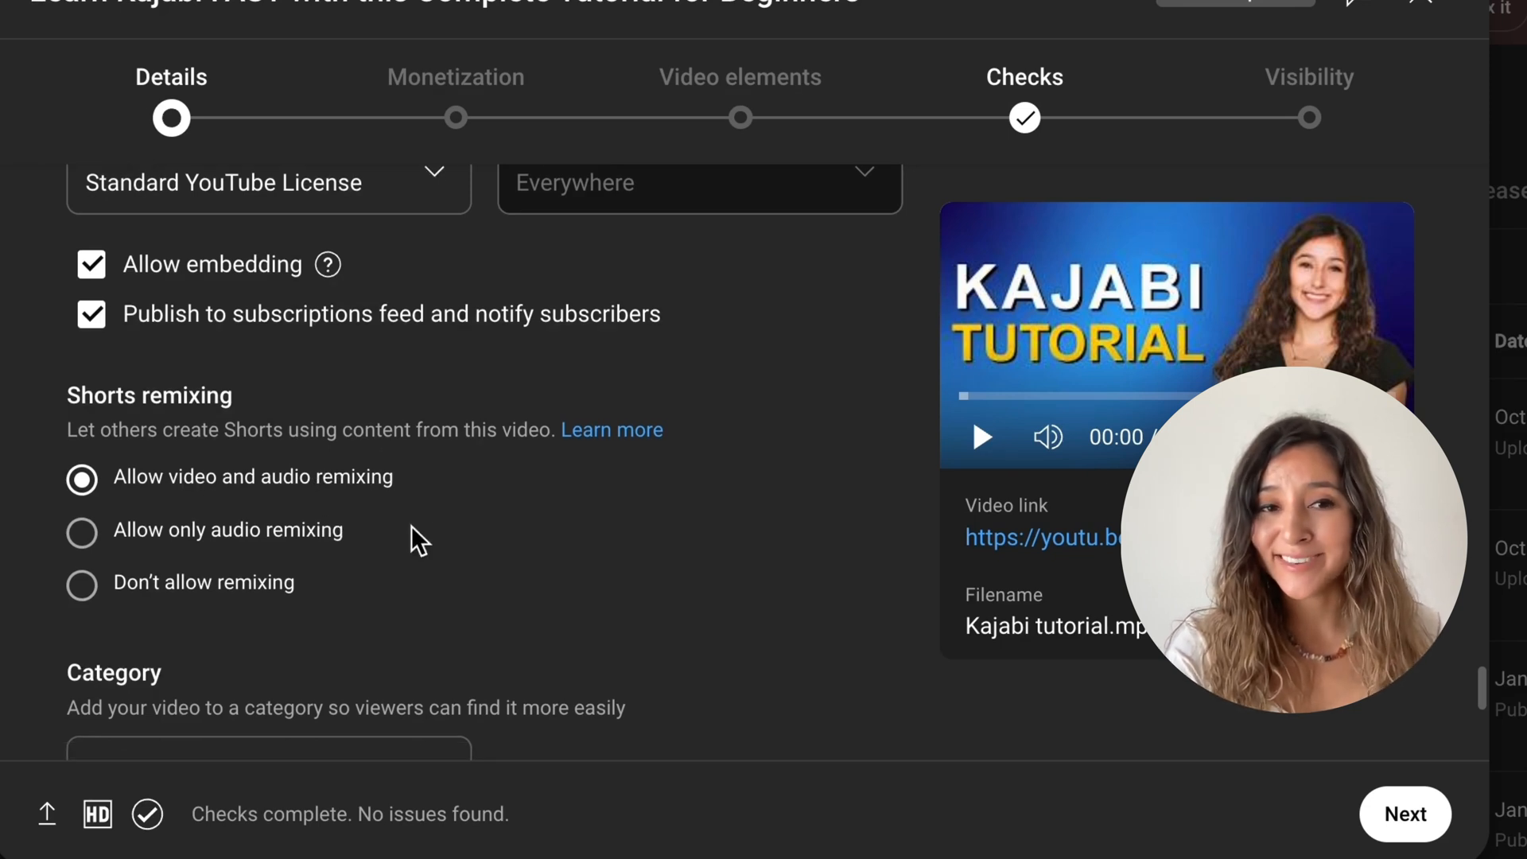
{"action": "scroll", "coordinate": [411, 534], "scroll_direction": "down", "scroll_amount": 2}
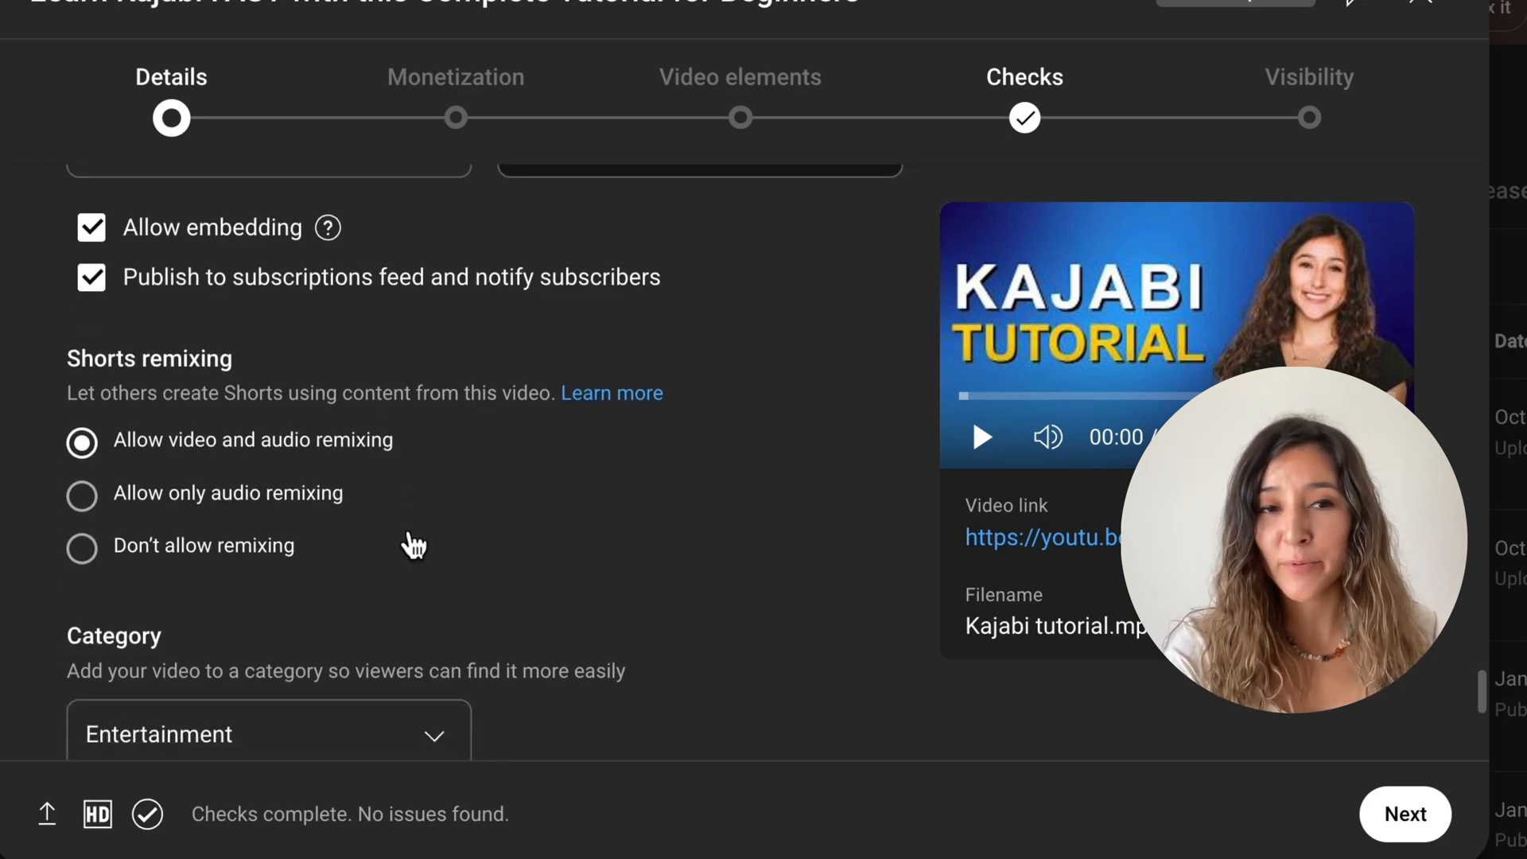
{"action": "scroll", "coordinate": [412, 546], "scroll_direction": "down", "scroll_amount": 1}
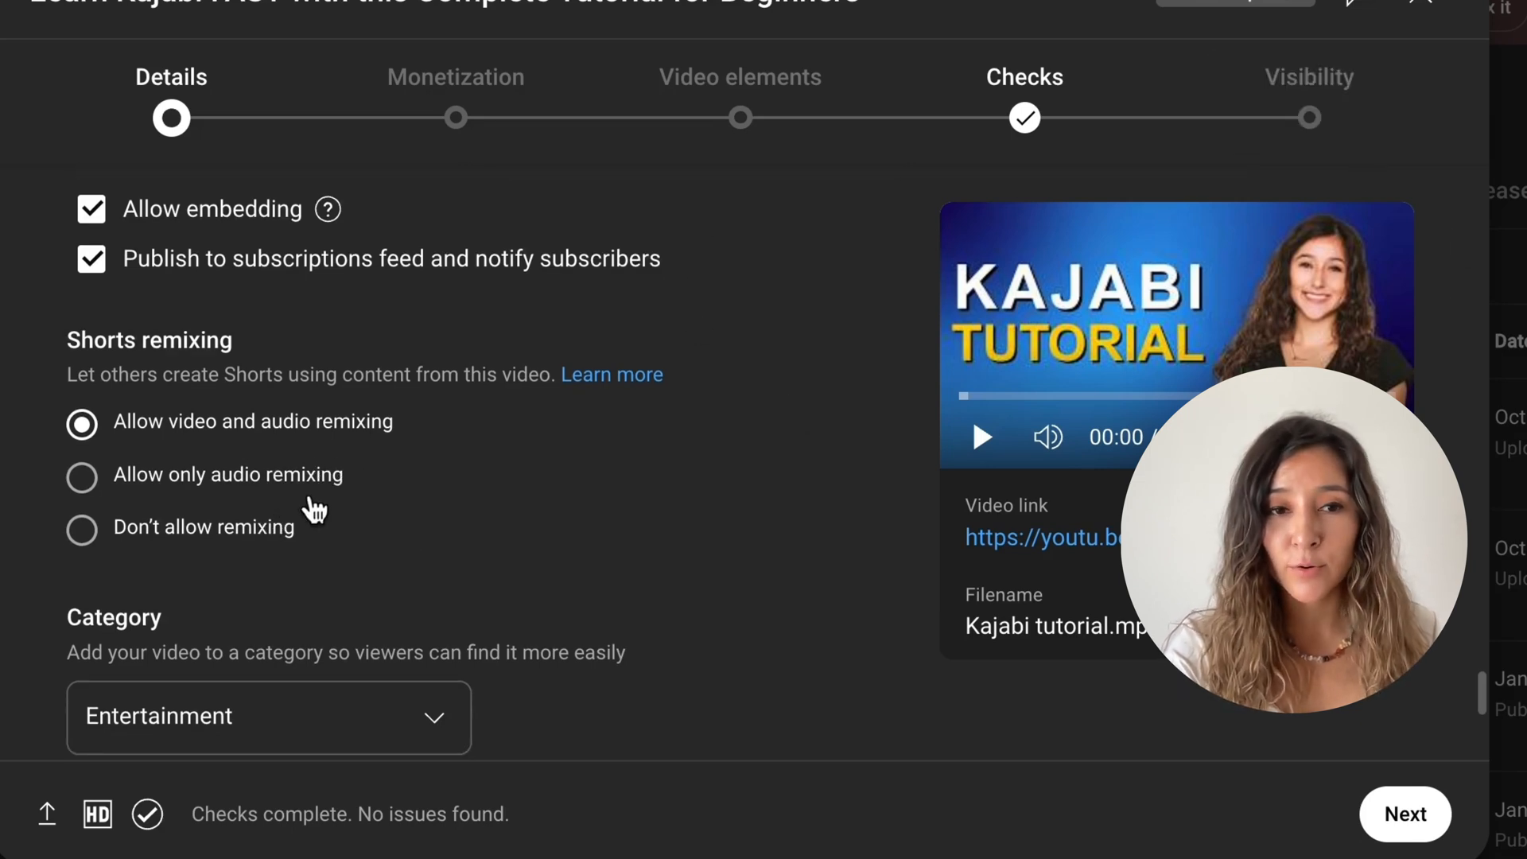
{"action": "scroll", "coordinate": [327, 557], "scroll_direction": "down", "scroll_amount": 3}
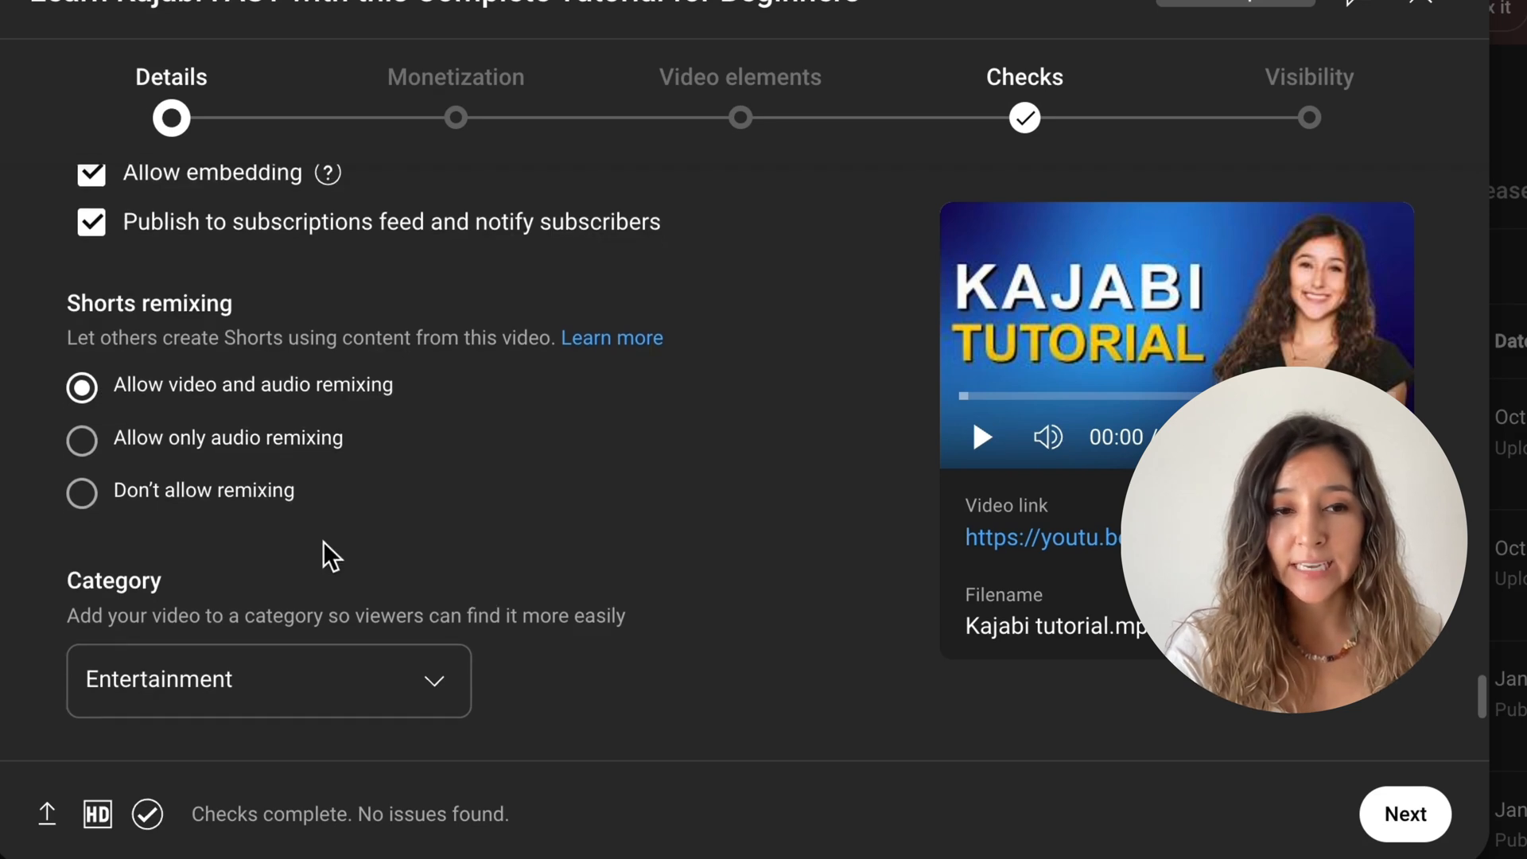
- Look through the available video categories and set the category to Gaming
{"action": "left_click", "coordinate": [346, 448]}
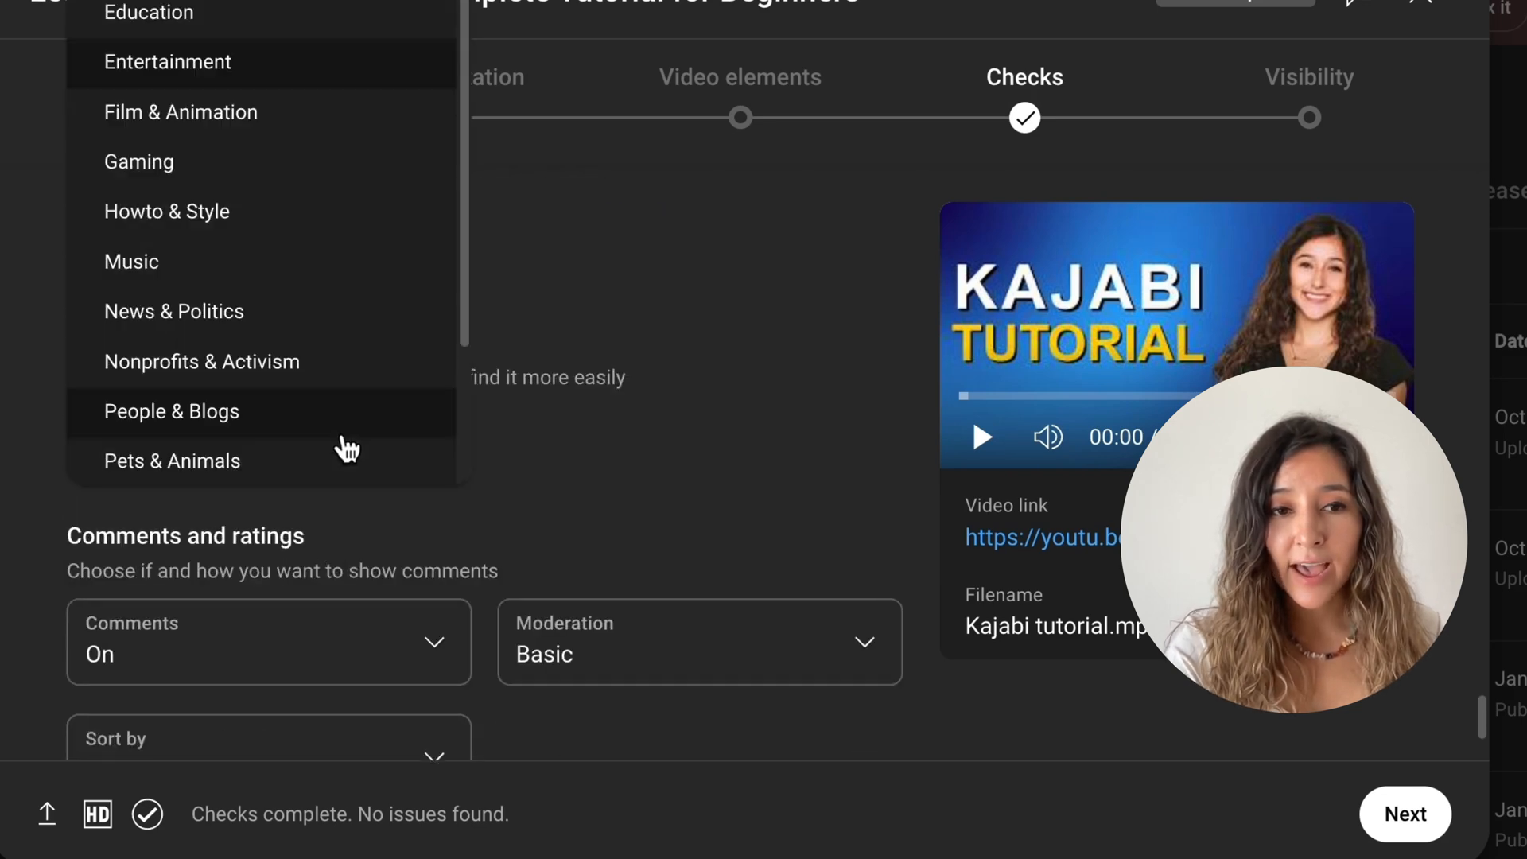
{"action": "scroll", "coordinate": [272, 236], "scroll_direction": "down", "scroll_amount": 1}
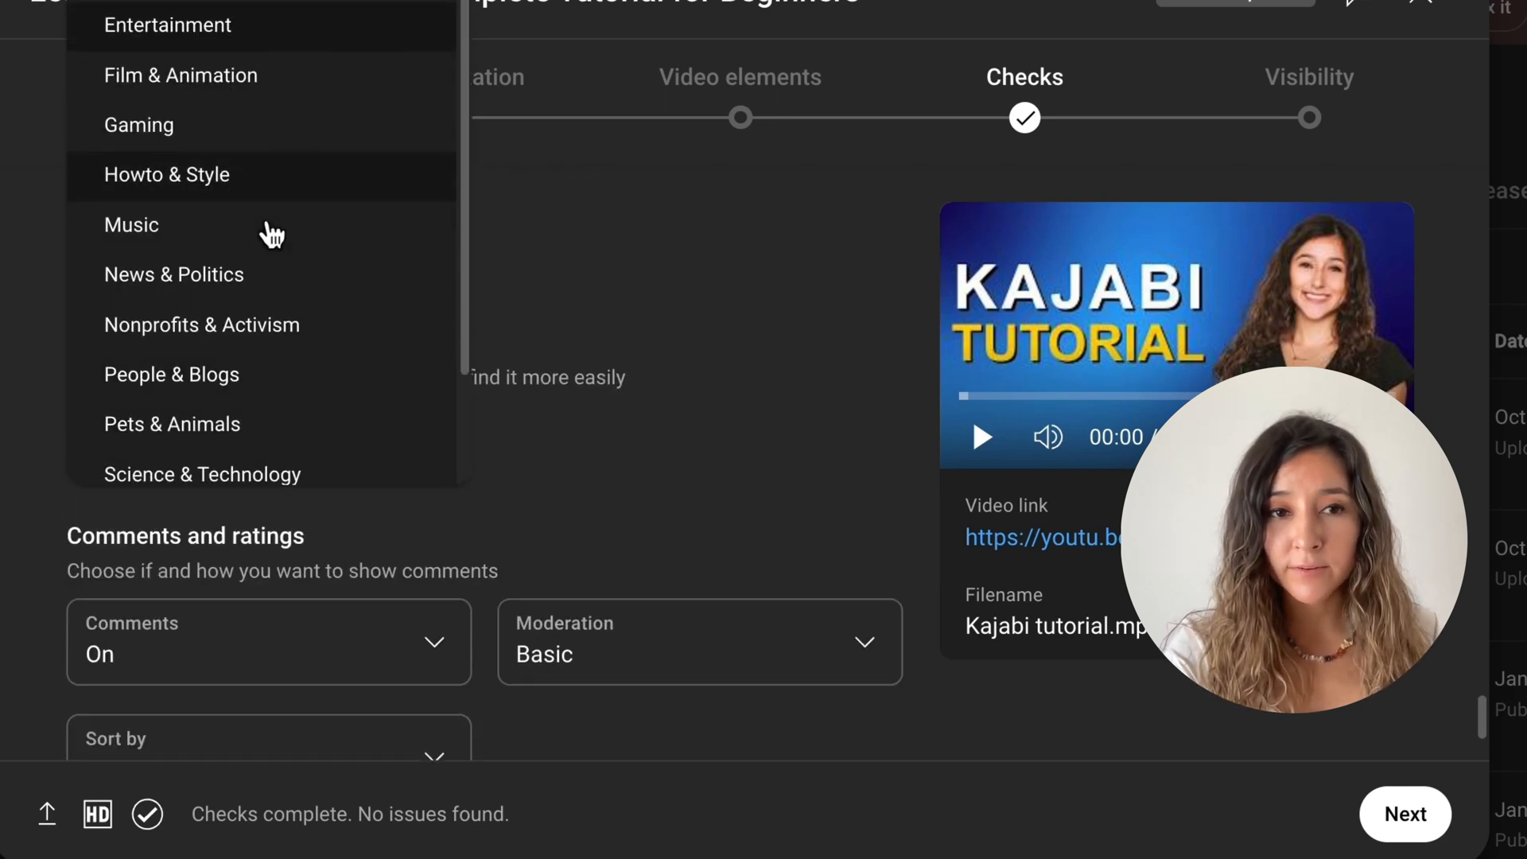
{"action": "scroll", "coordinate": [279, 274], "scroll_direction": "down", "scroll_amount": 1}
{"action": "scroll", "coordinate": [280, 278], "scroll_direction": "down", "scroll_amount": 1}
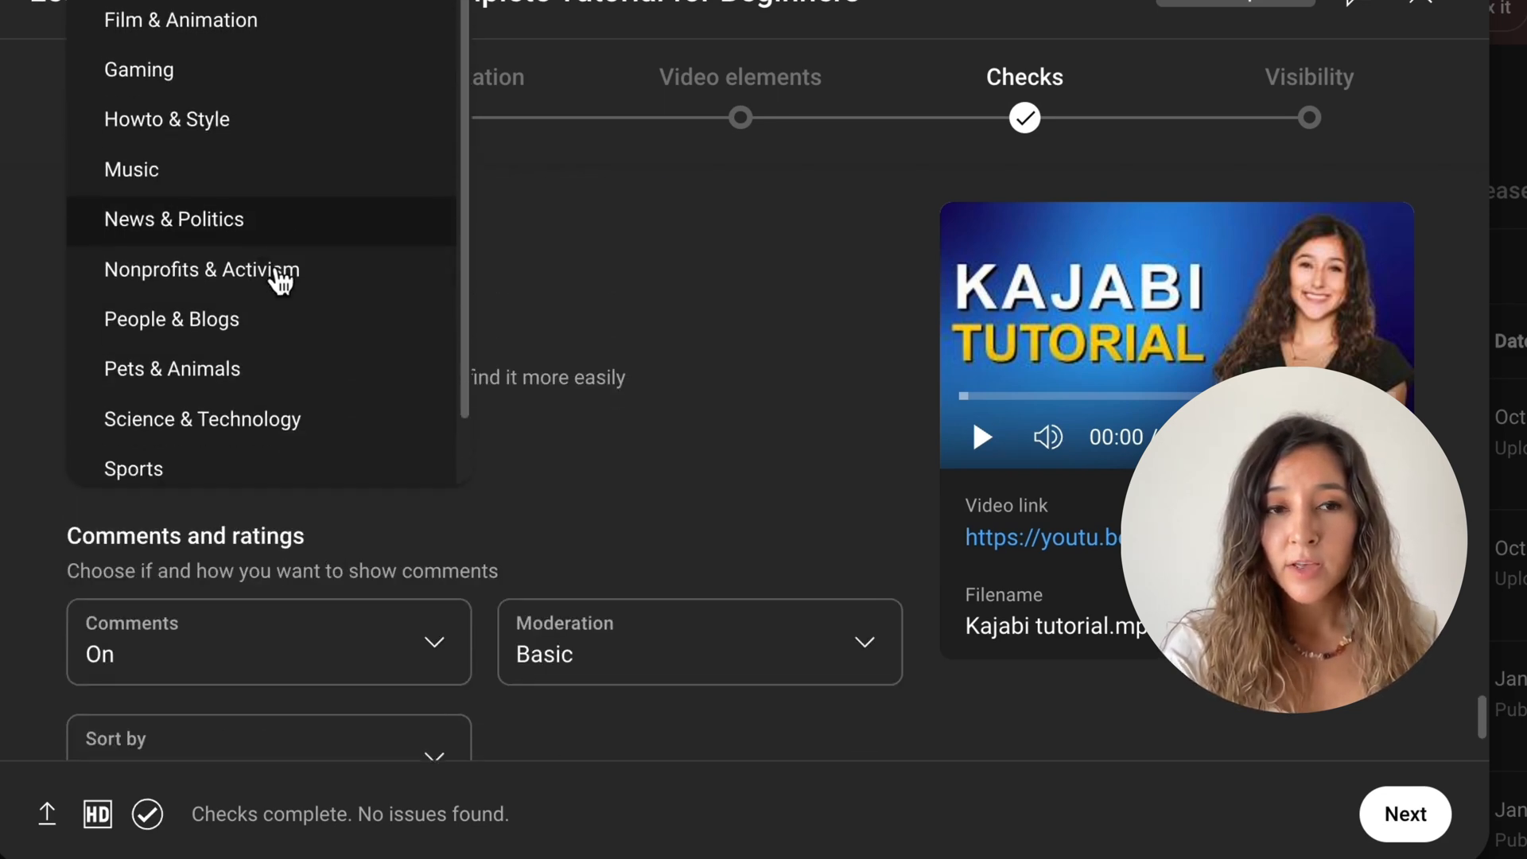
{"action": "scroll", "coordinate": [231, 344], "scroll_direction": "up", "scroll_amount": 3}
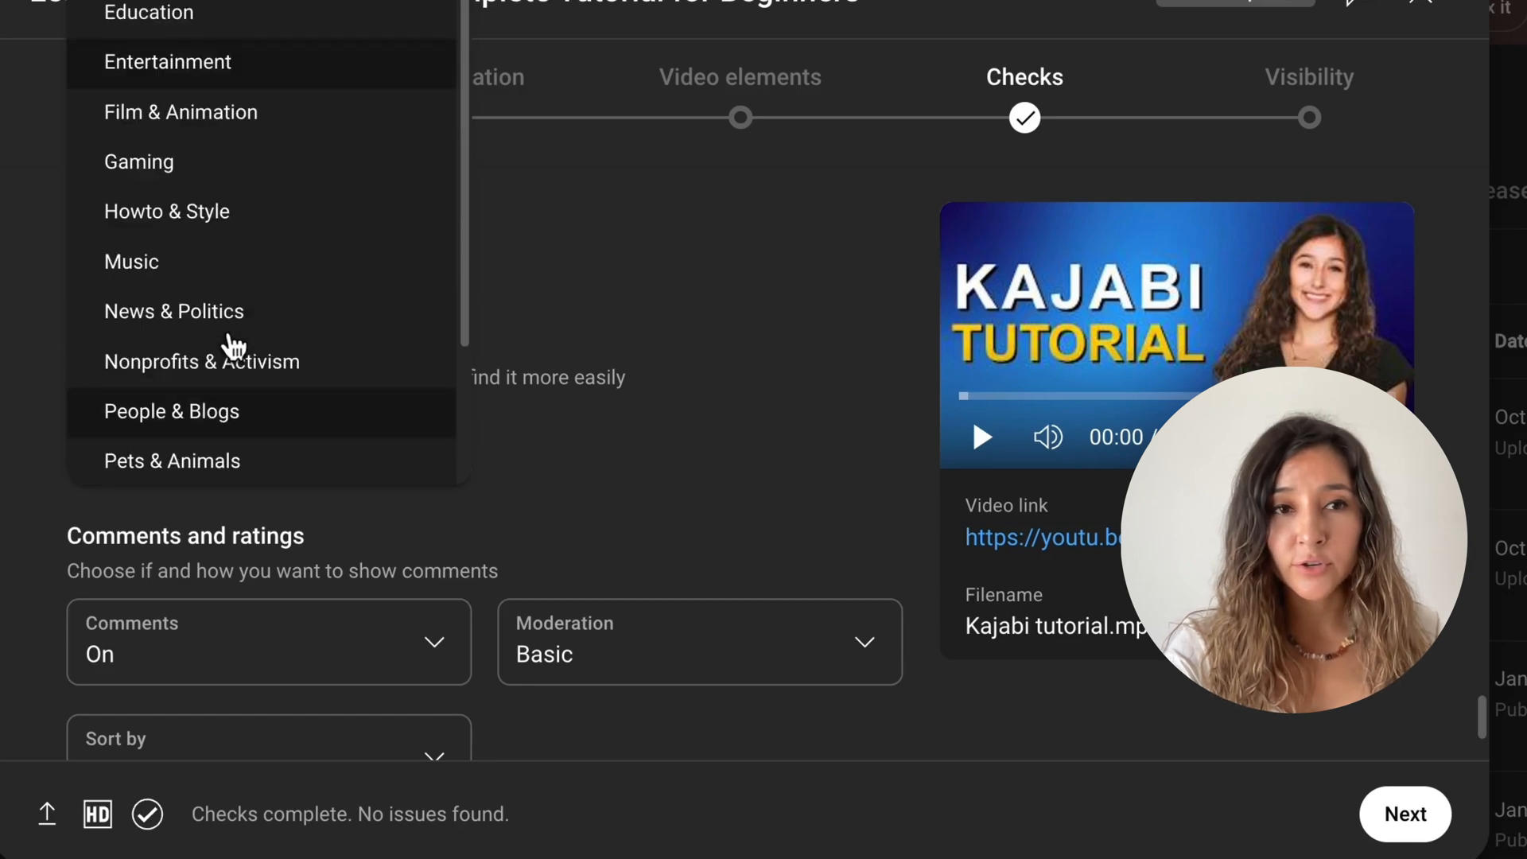
{"action": "left_click", "coordinate": [199, 163]}
- Search the optional game titles for "star war", look through the matches and leave the game title unset
{"action": "left_click", "coordinate": [300, 551]}
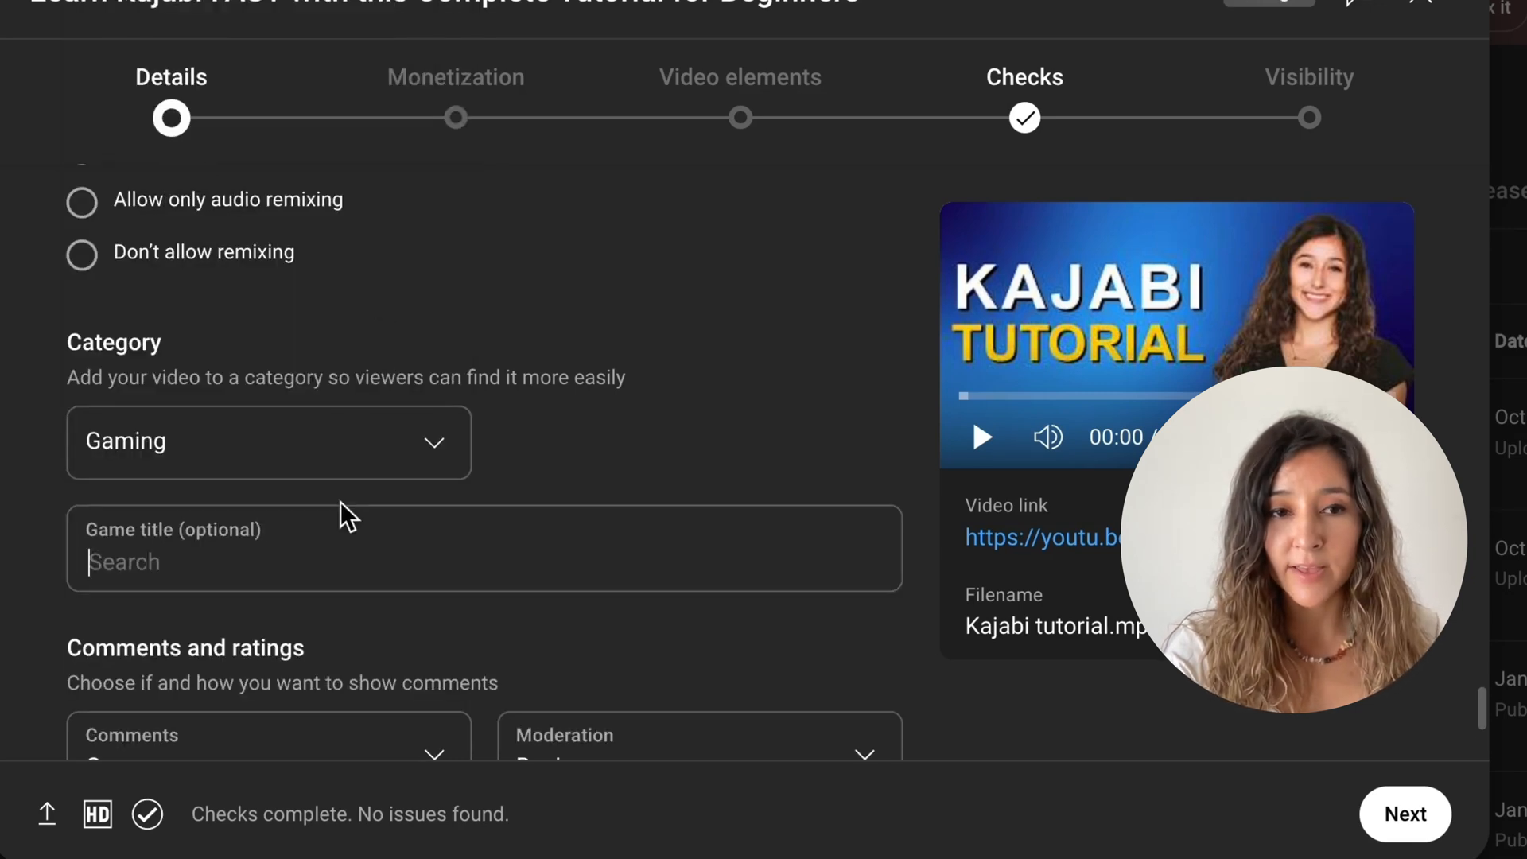
{"action": "scroll", "coordinate": [342, 509], "scroll_direction": "down", "scroll_amount": 1}
{"action": "type", "text": "star war"}
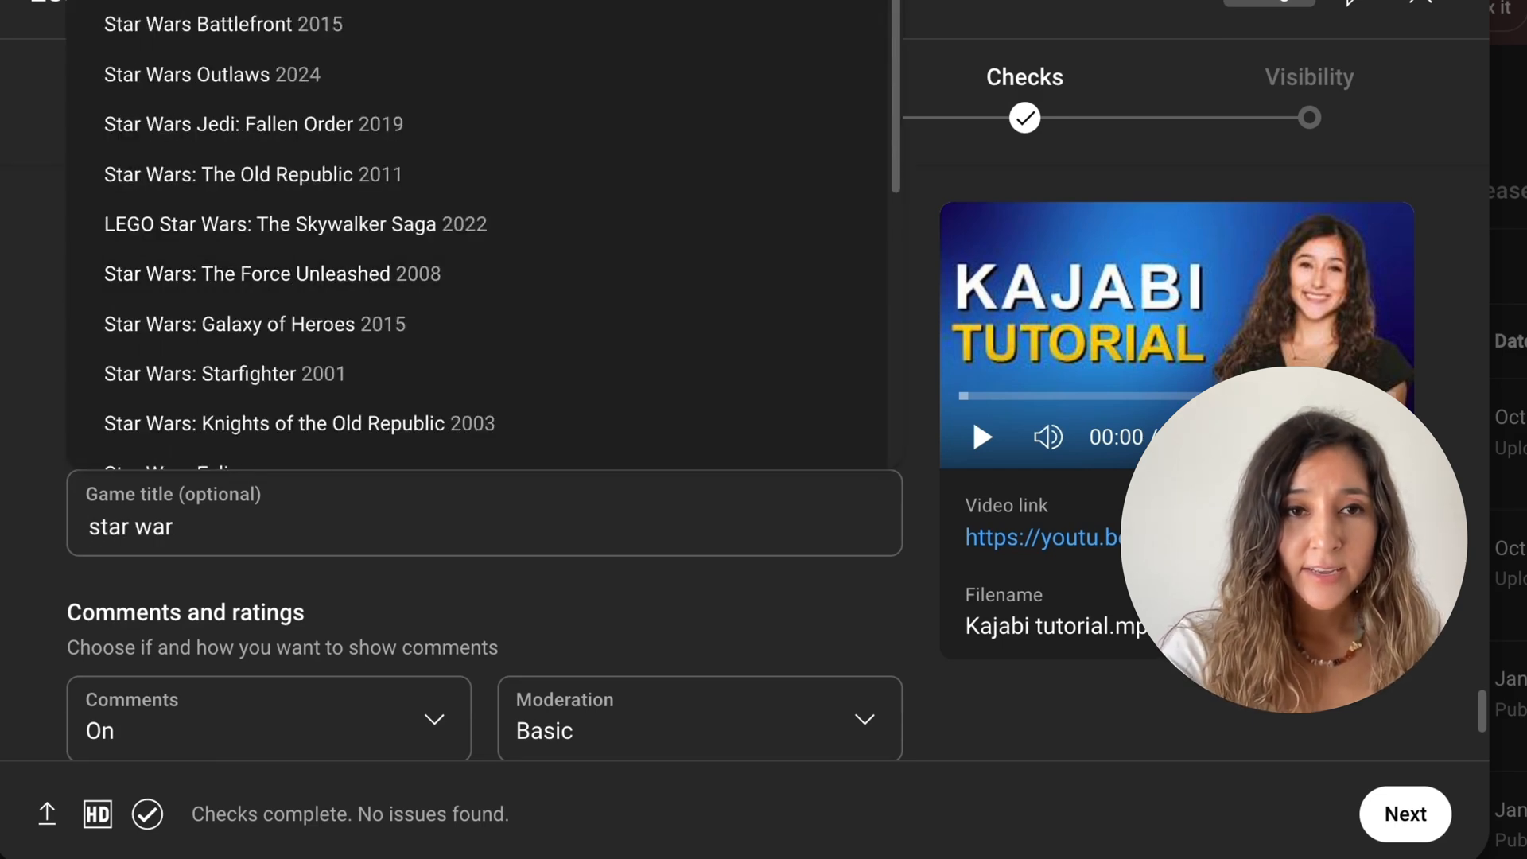
{"action": "scroll", "coordinate": [389, 318], "scroll_direction": "down", "scroll_amount": 1}
{"action": "scroll", "coordinate": [389, 318], "scroll_direction": "down", "scroll_amount": 5}
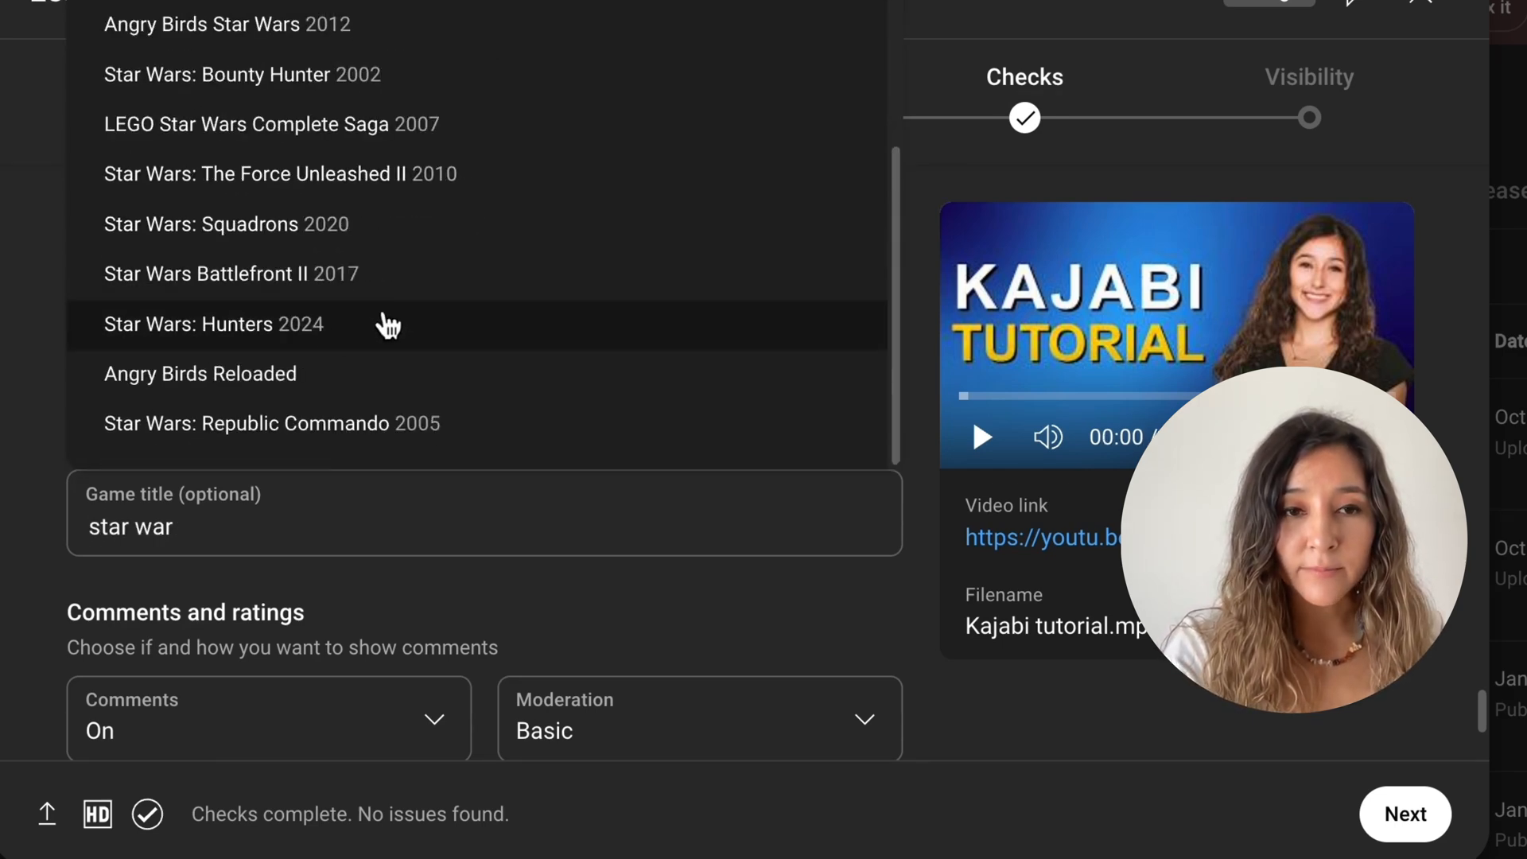
{"action": "left_click", "coordinate": [418, 600]}
- Set the video category to Education, dismiss the learning information tip and look through the education type options
{"action": "left_click", "coordinate": [316, 433]}
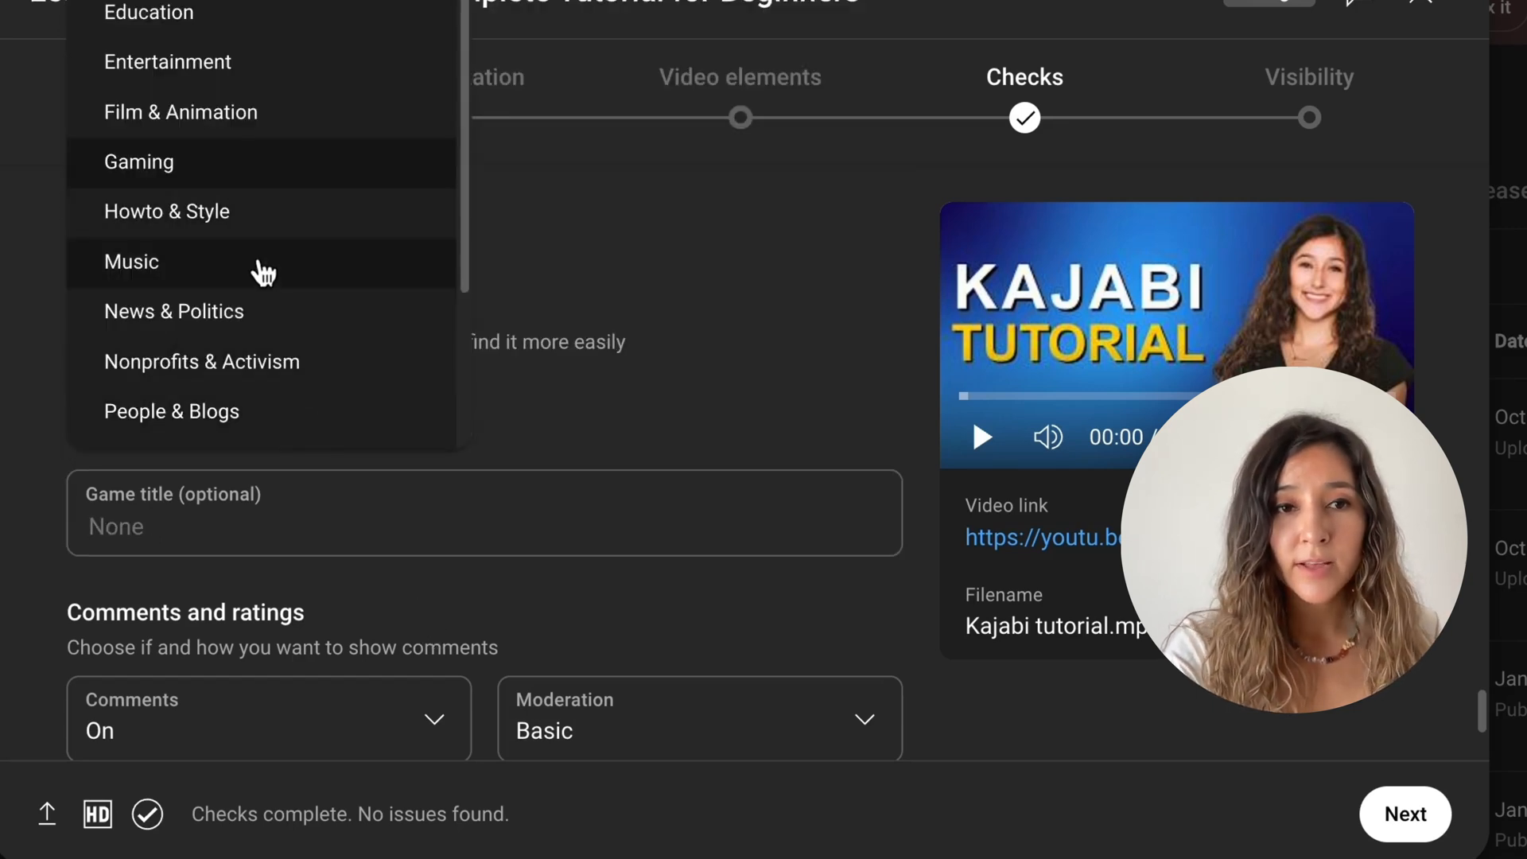
{"action": "scroll", "coordinate": [262, 273], "scroll_direction": "down", "scroll_amount": 1}
{"action": "scroll", "coordinate": [263, 276], "scroll_direction": "up", "scroll_amount": 1}
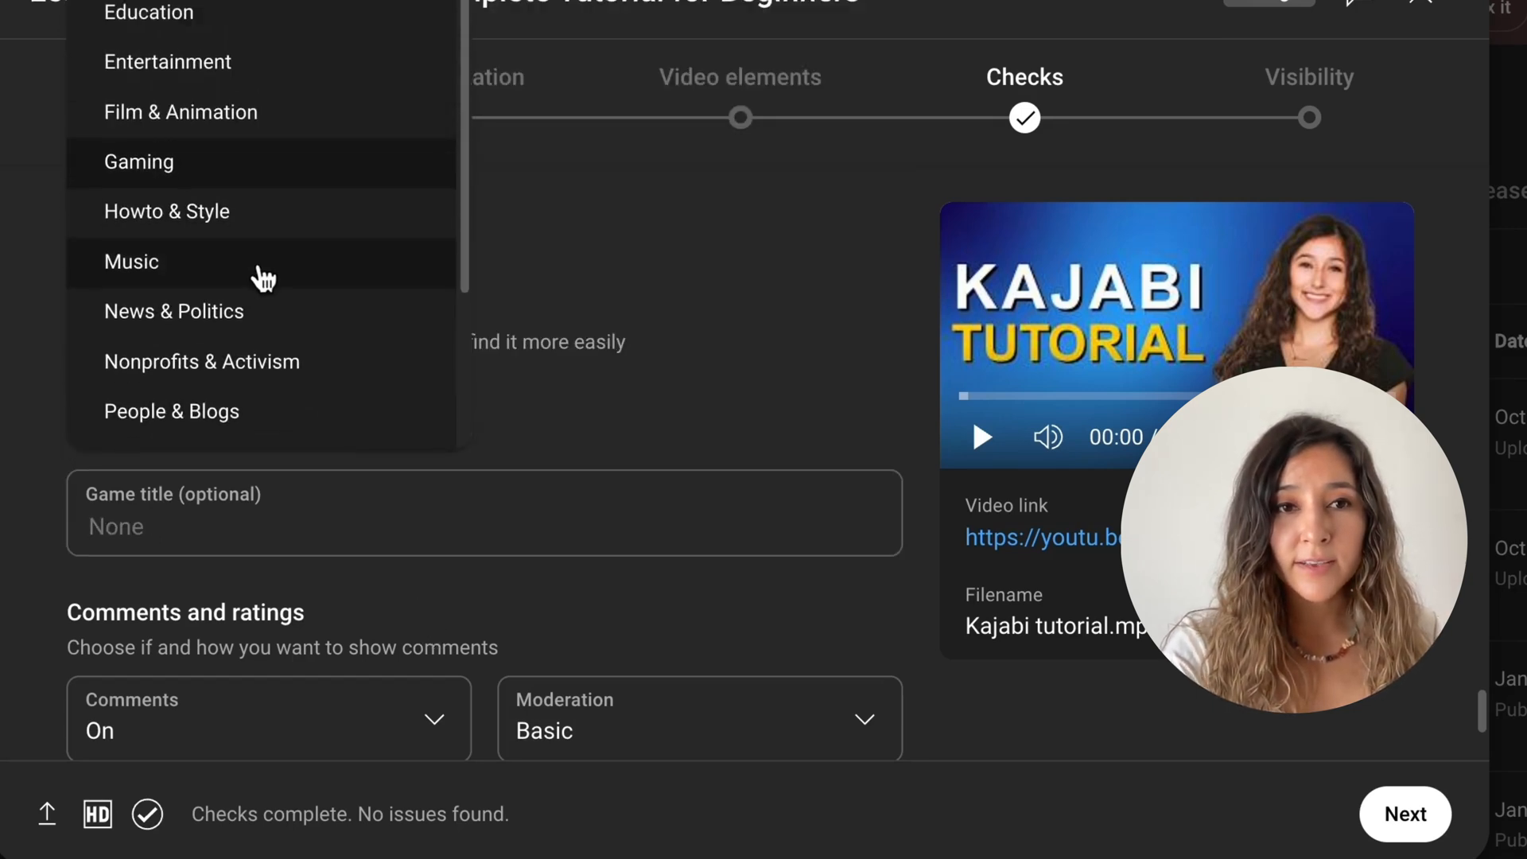
{"action": "left_click", "coordinate": [202, 12]}
{"action": "left_click", "coordinate": [306, 509]}
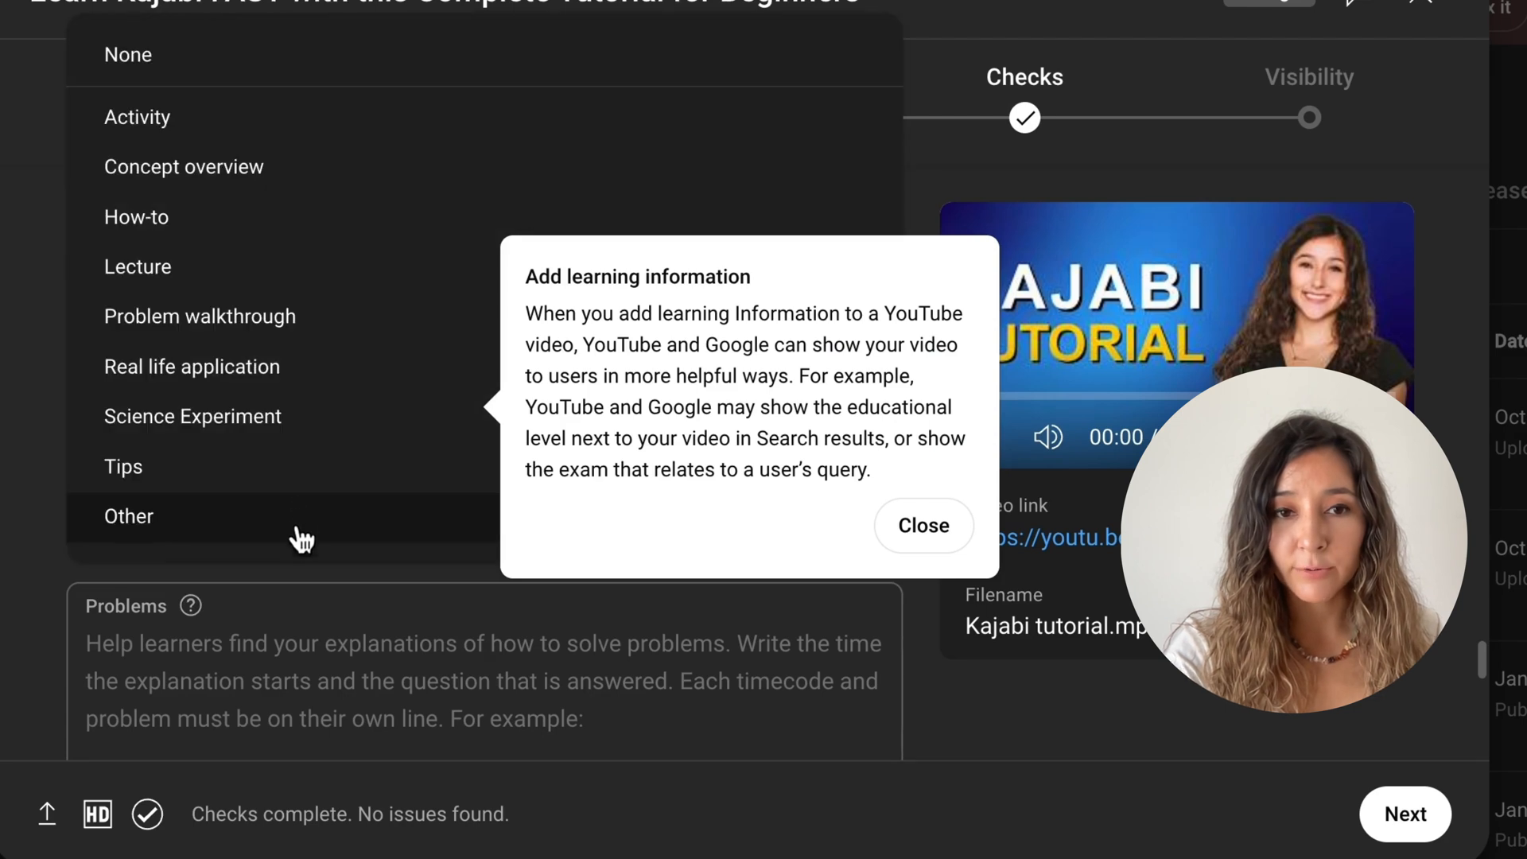
{"action": "left_click", "coordinate": [288, 576]}
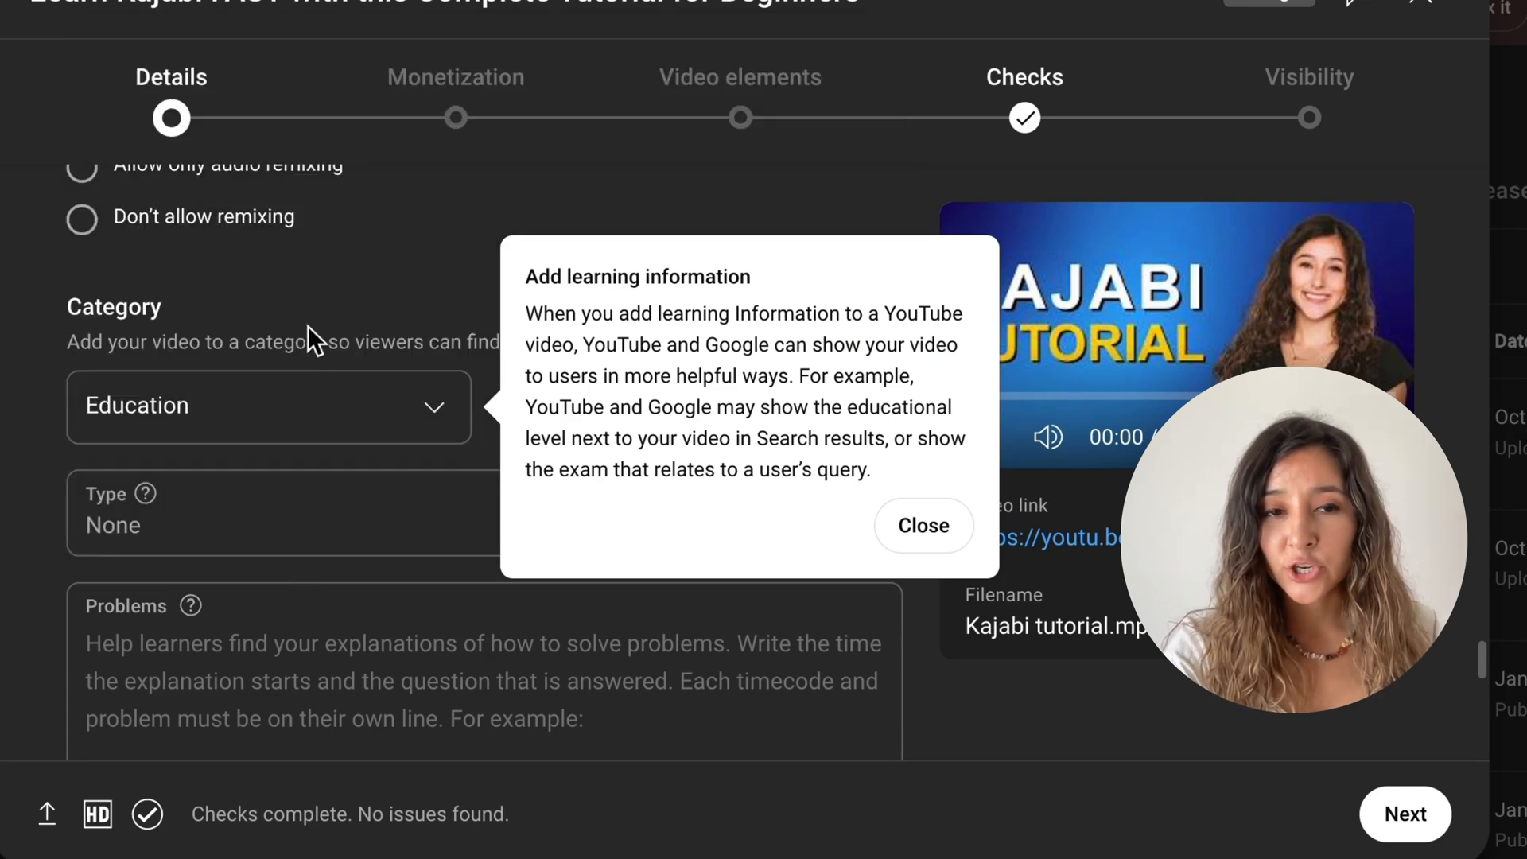
{"action": "left_click", "coordinate": [915, 525]}
{"action": "left_click", "coordinate": [343, 545]}
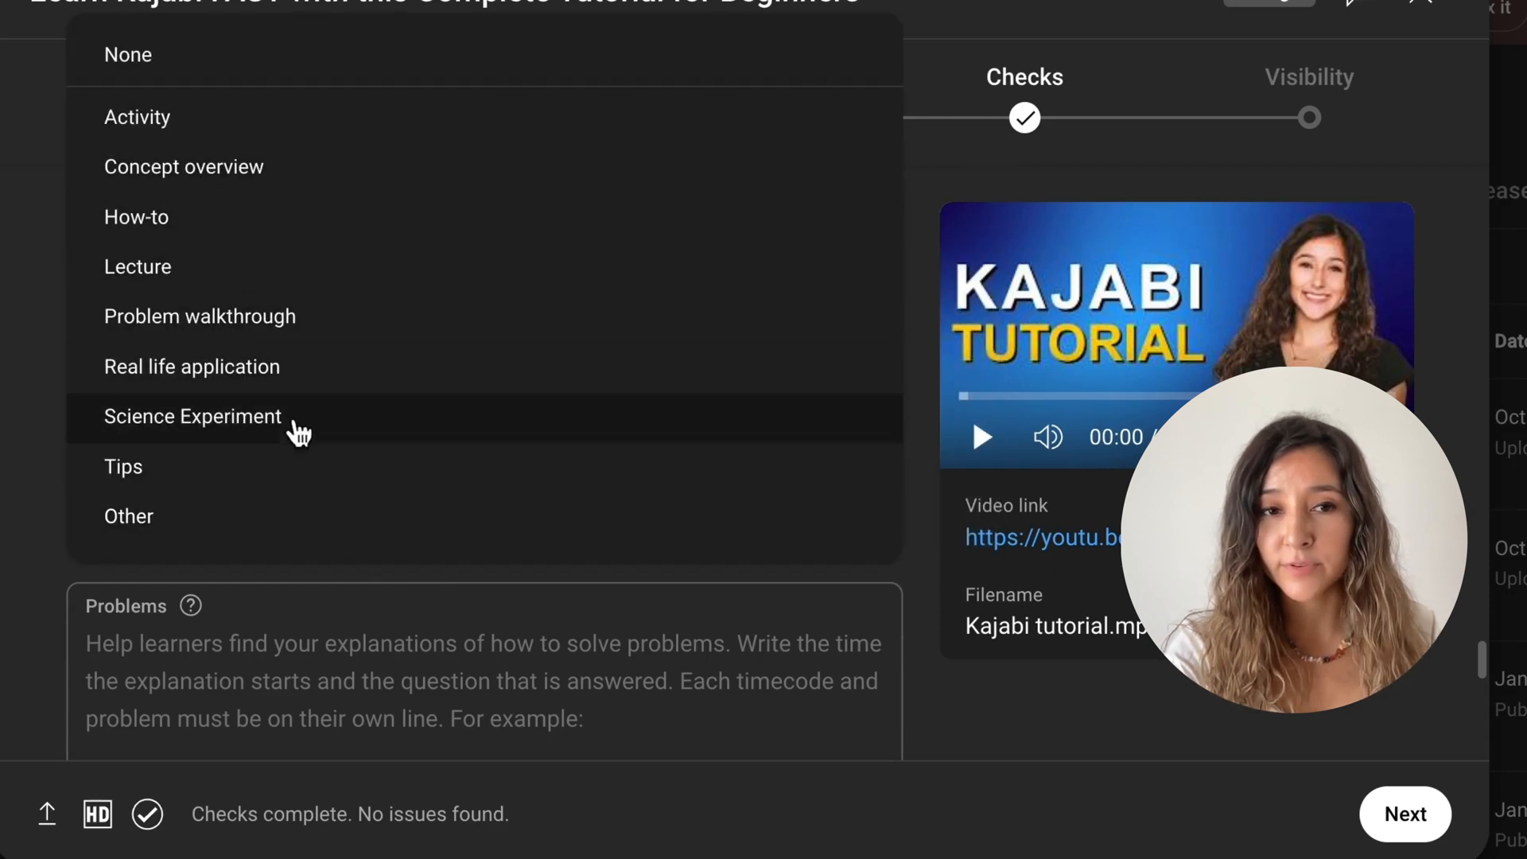
- Set the video category to People & Blogs
{"action": "left_click", "coordinate": [268, 445]}
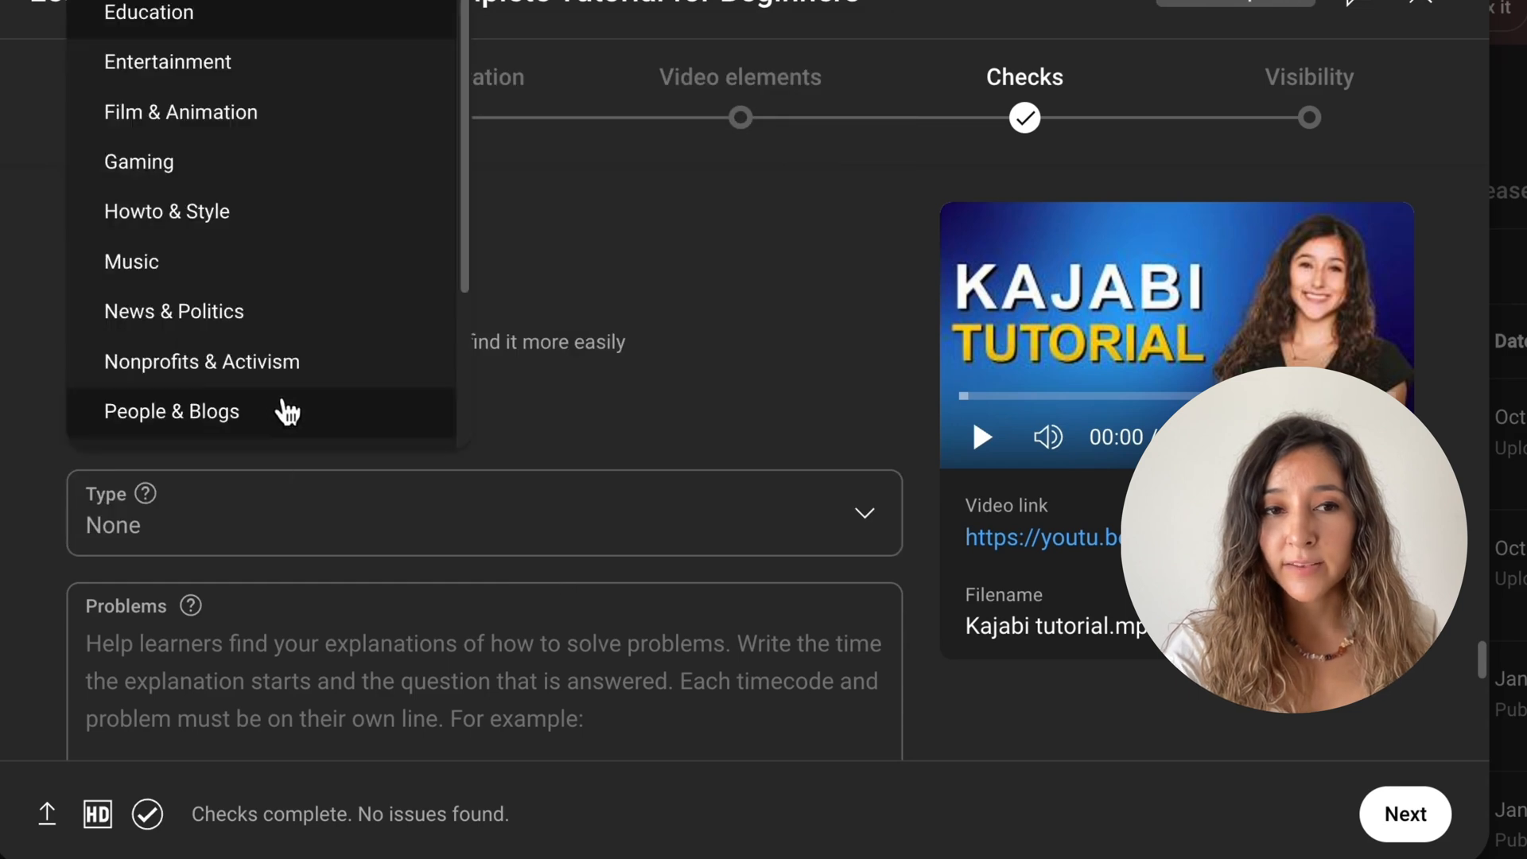
{"action": "left_click", "coordinate": [255, 409]}
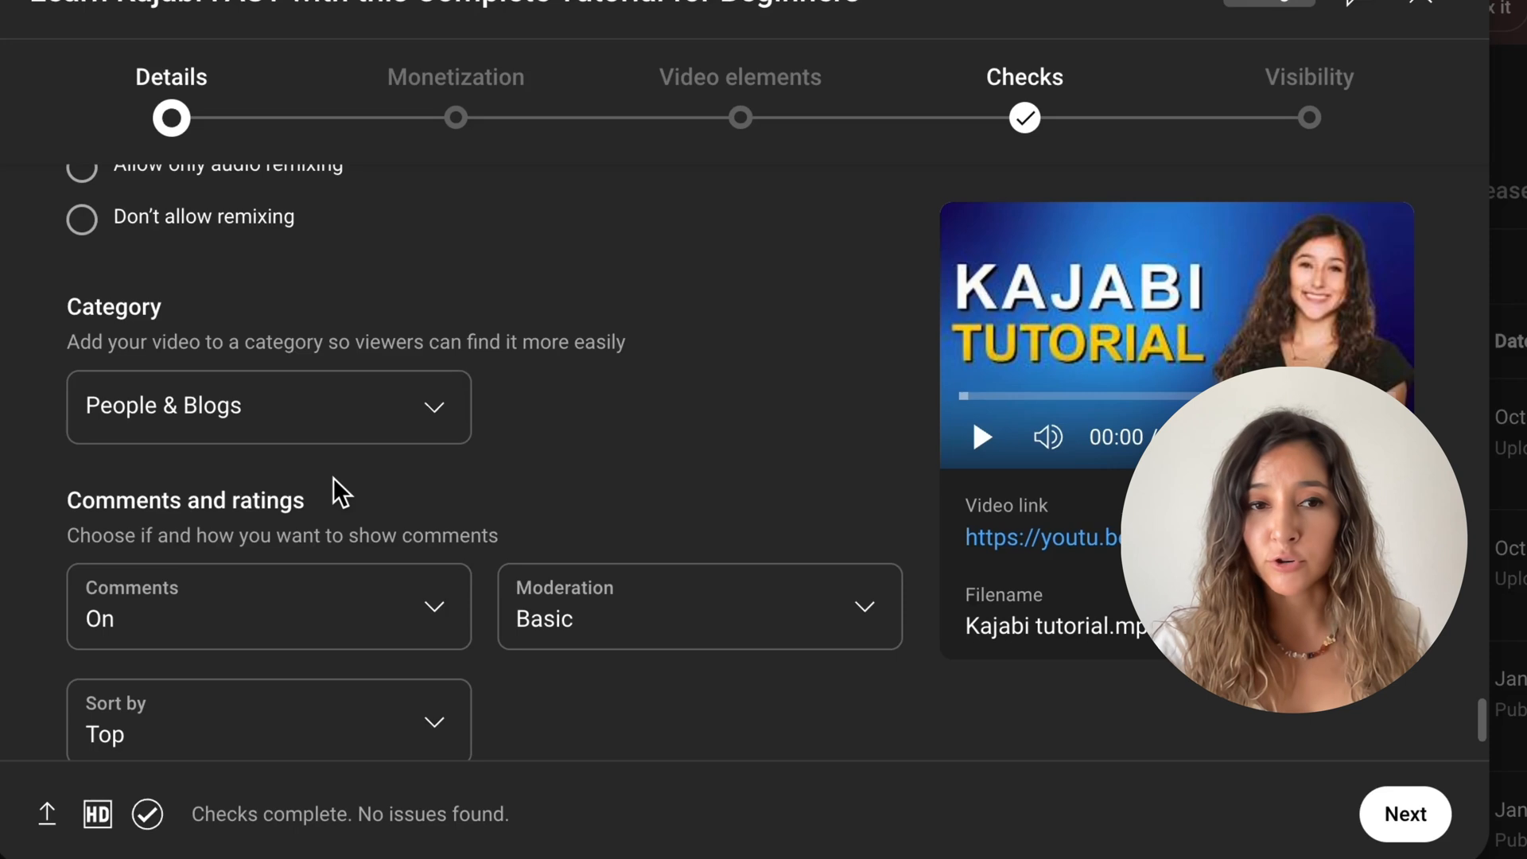
- Review the comments, moderation and sorting settings, and switch the viewer like count off and on again
{"action": "scroll", "coordinate": [341, 493], "scroll_direction": "down", "scroll_amount": 1}
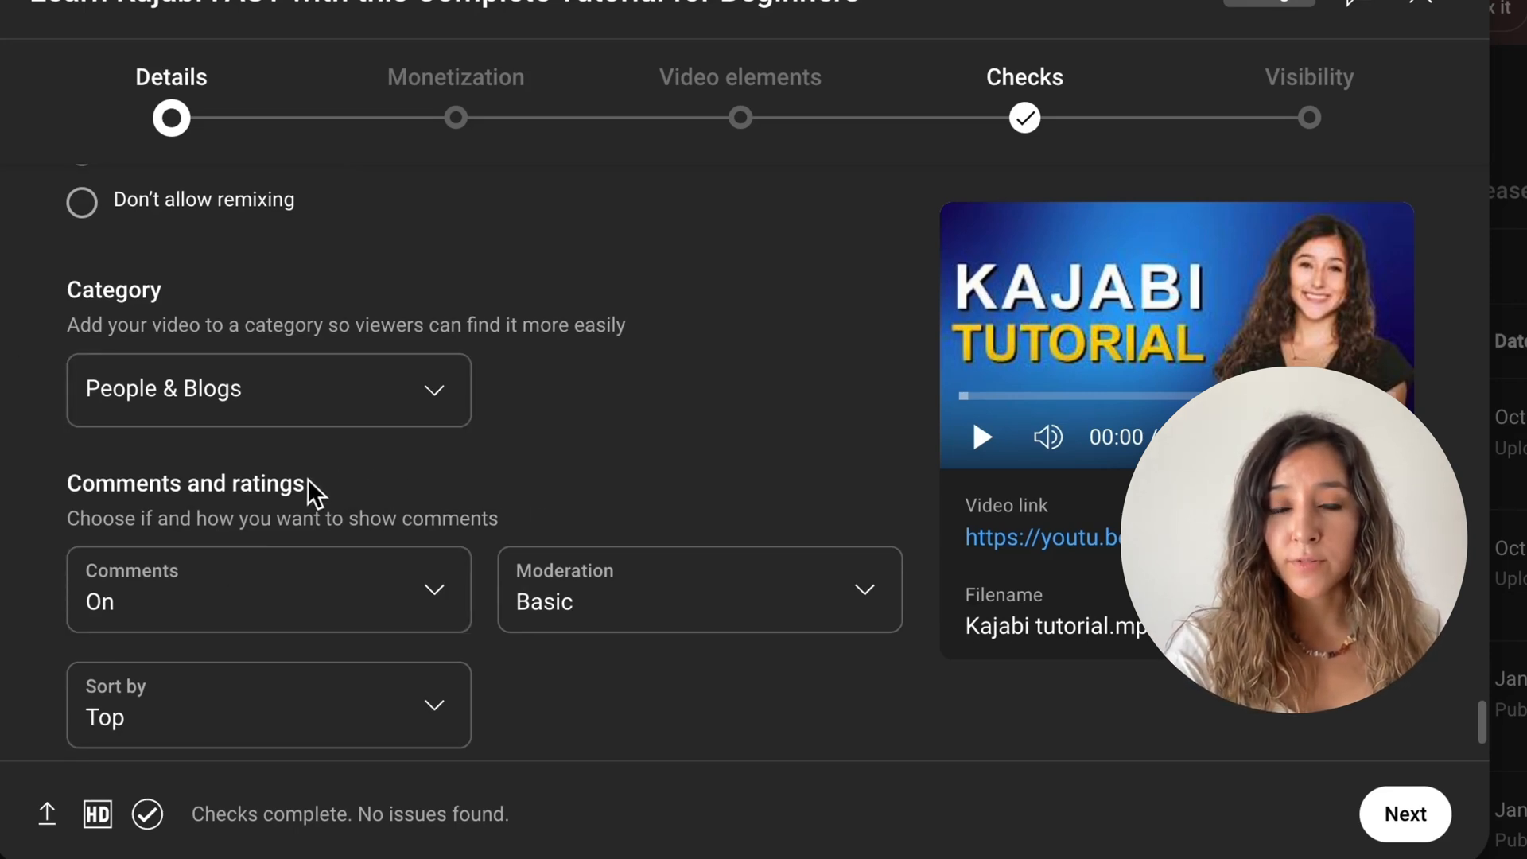
{"action": "scroll", "coordinate": [318, 484], "scroll_direction": "down", "scroll_amount": 1}
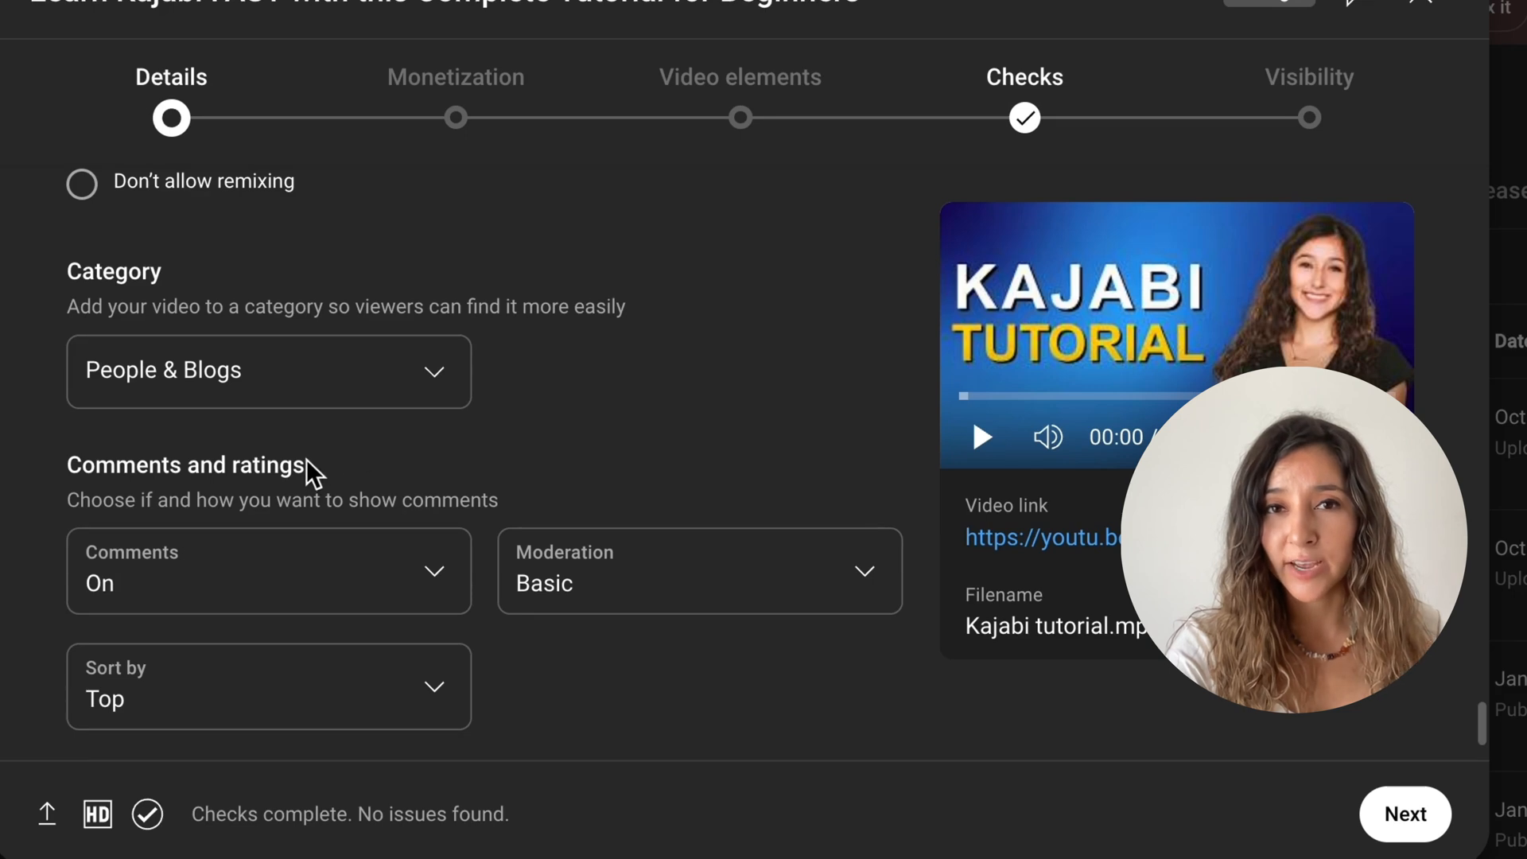
{"action": "scroll", "coordinate": [383, 546], "scroll_direction": "down", "scroll_amount": 1}
{"action": "scroll", "coordinate": [465, 589], "scroll_direction": "down", "scroll_amount": 1}
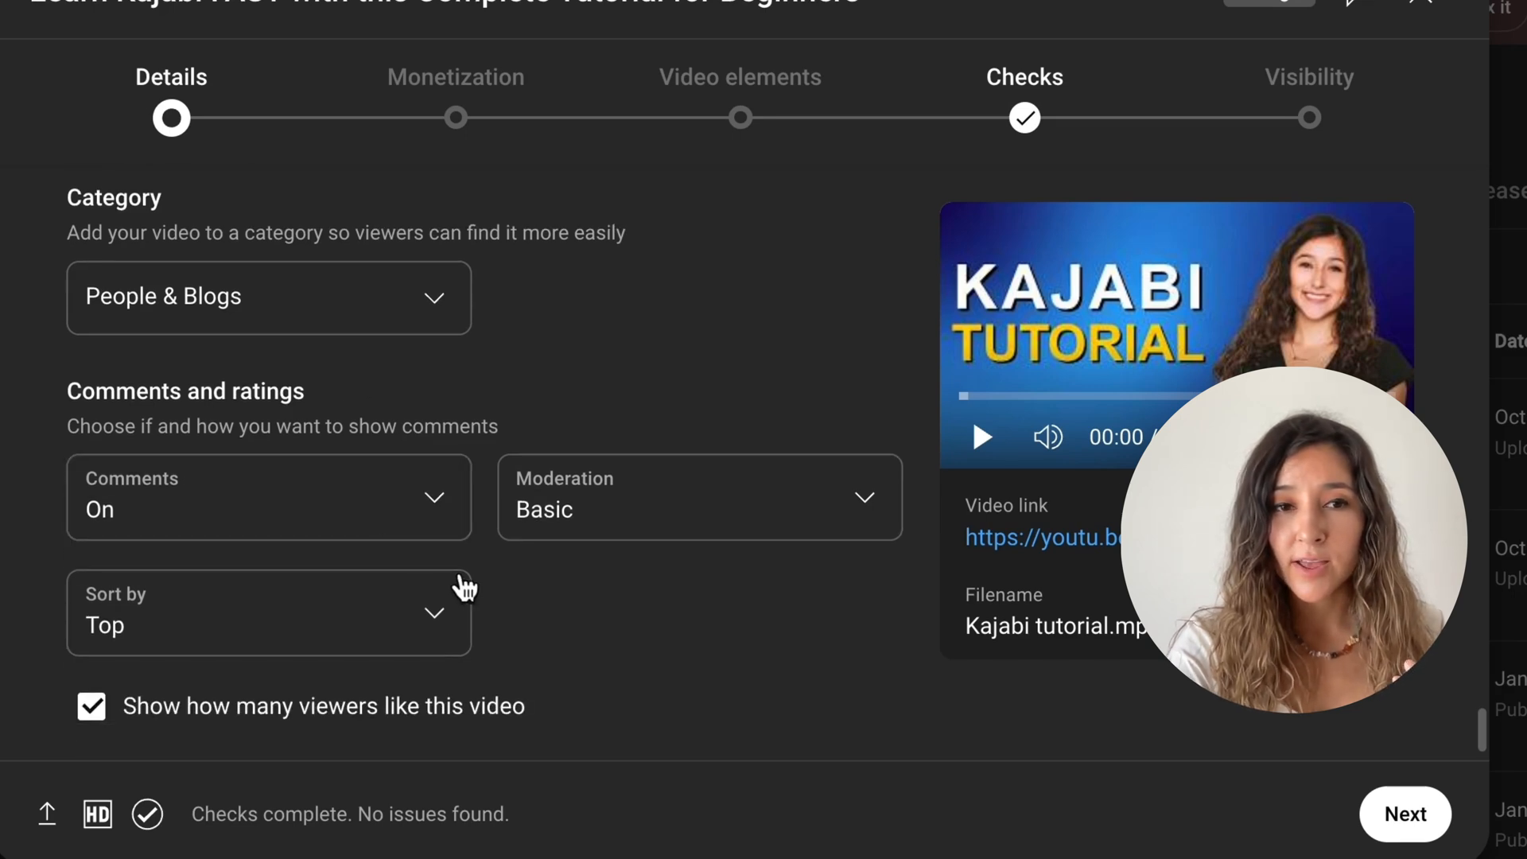
{"action": "scroll", "coordinate": [578, 615], "scroll_direction": "down", "scroll_amount": 1}
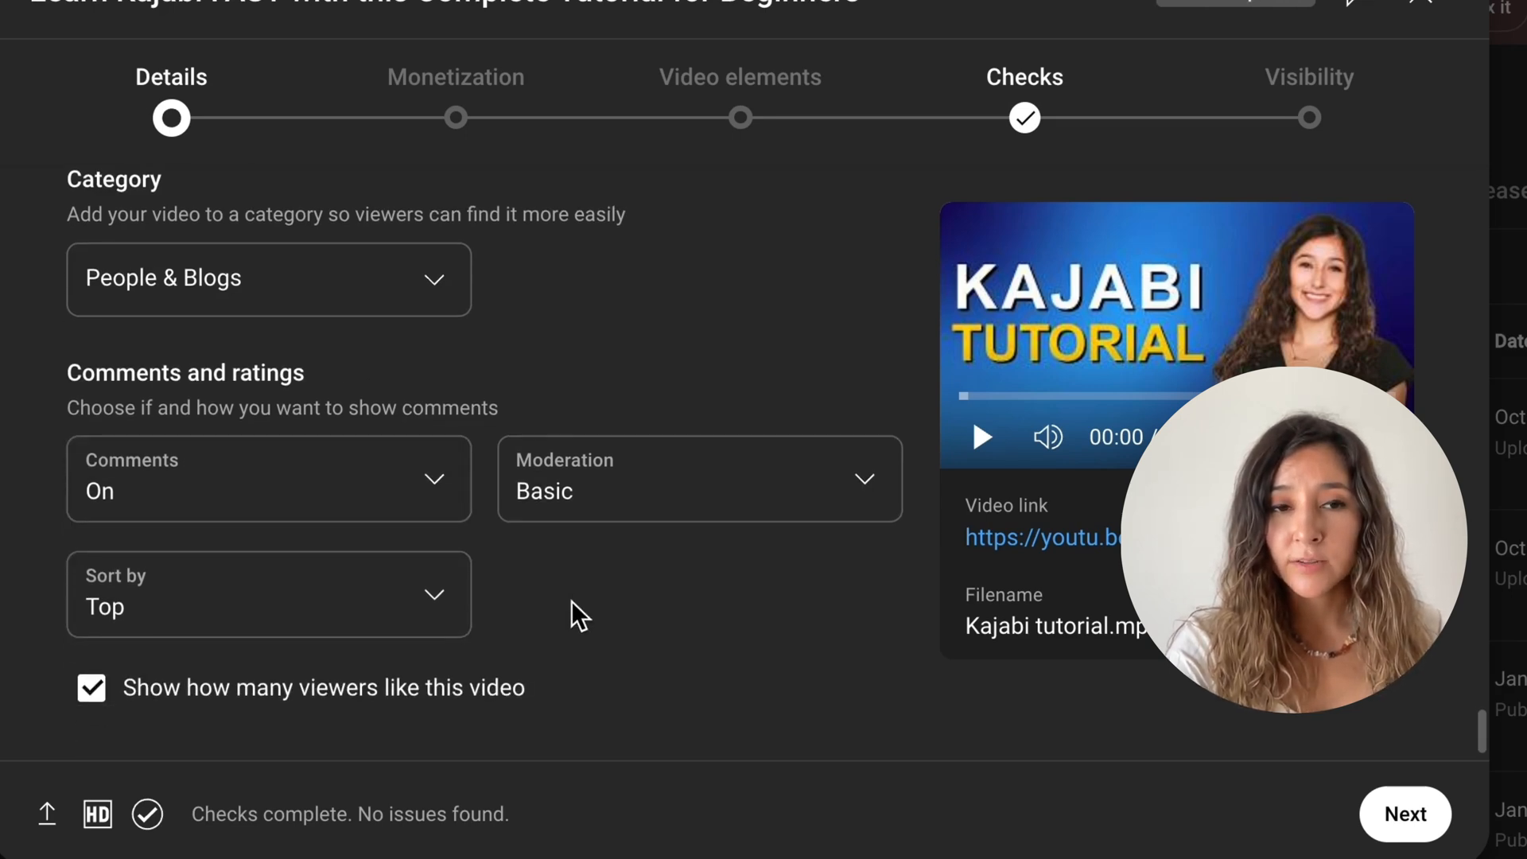
{"action": "scroll", "coordinate": [574, 614], "scroll_direction": "down", "scroll_amount": 1}
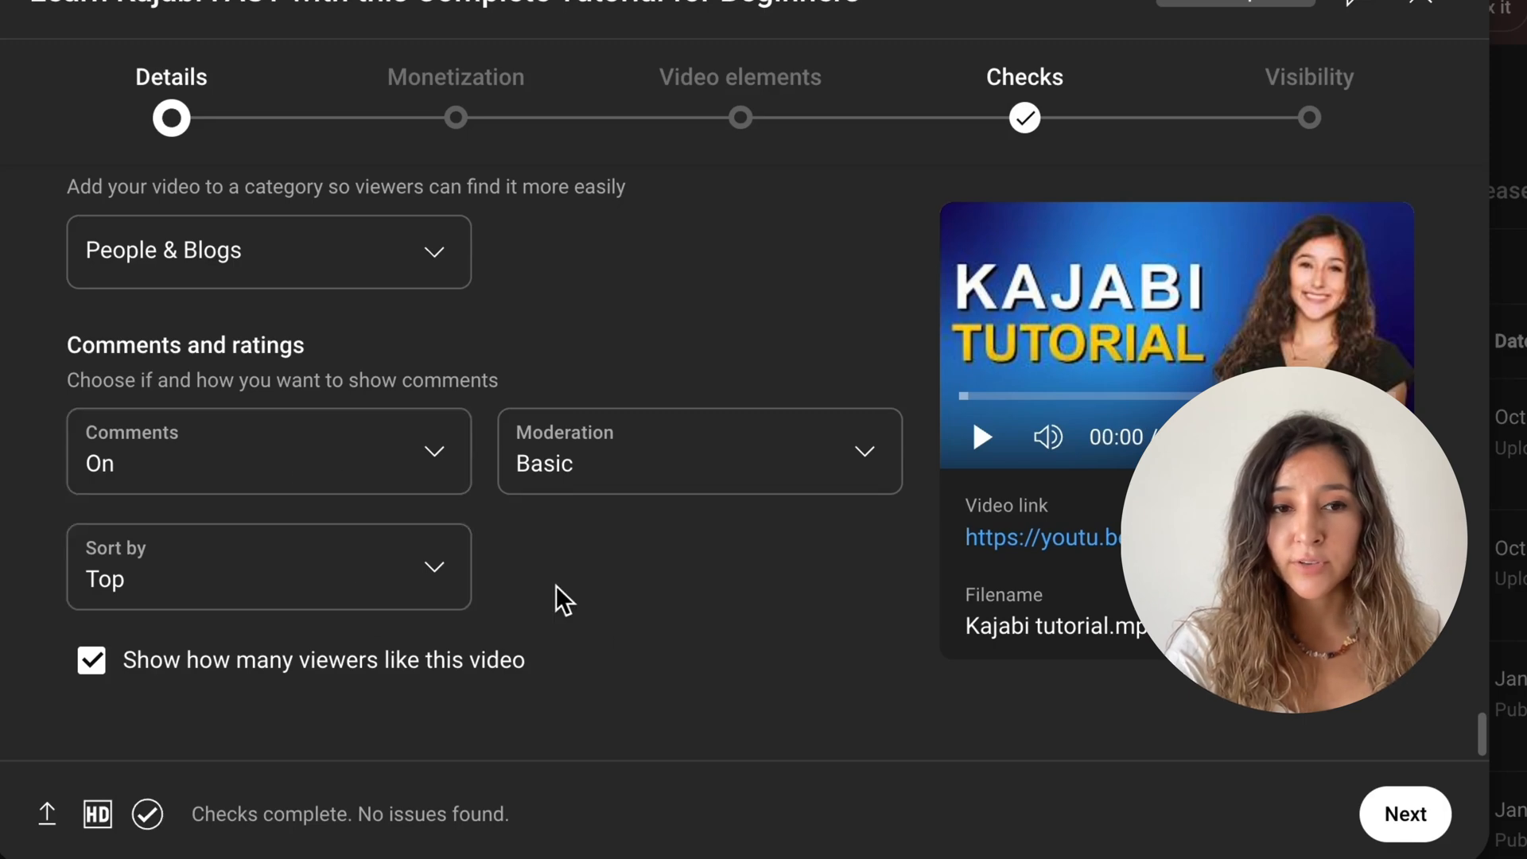
{"action": "left_click", "coordinate": [91, 664]}
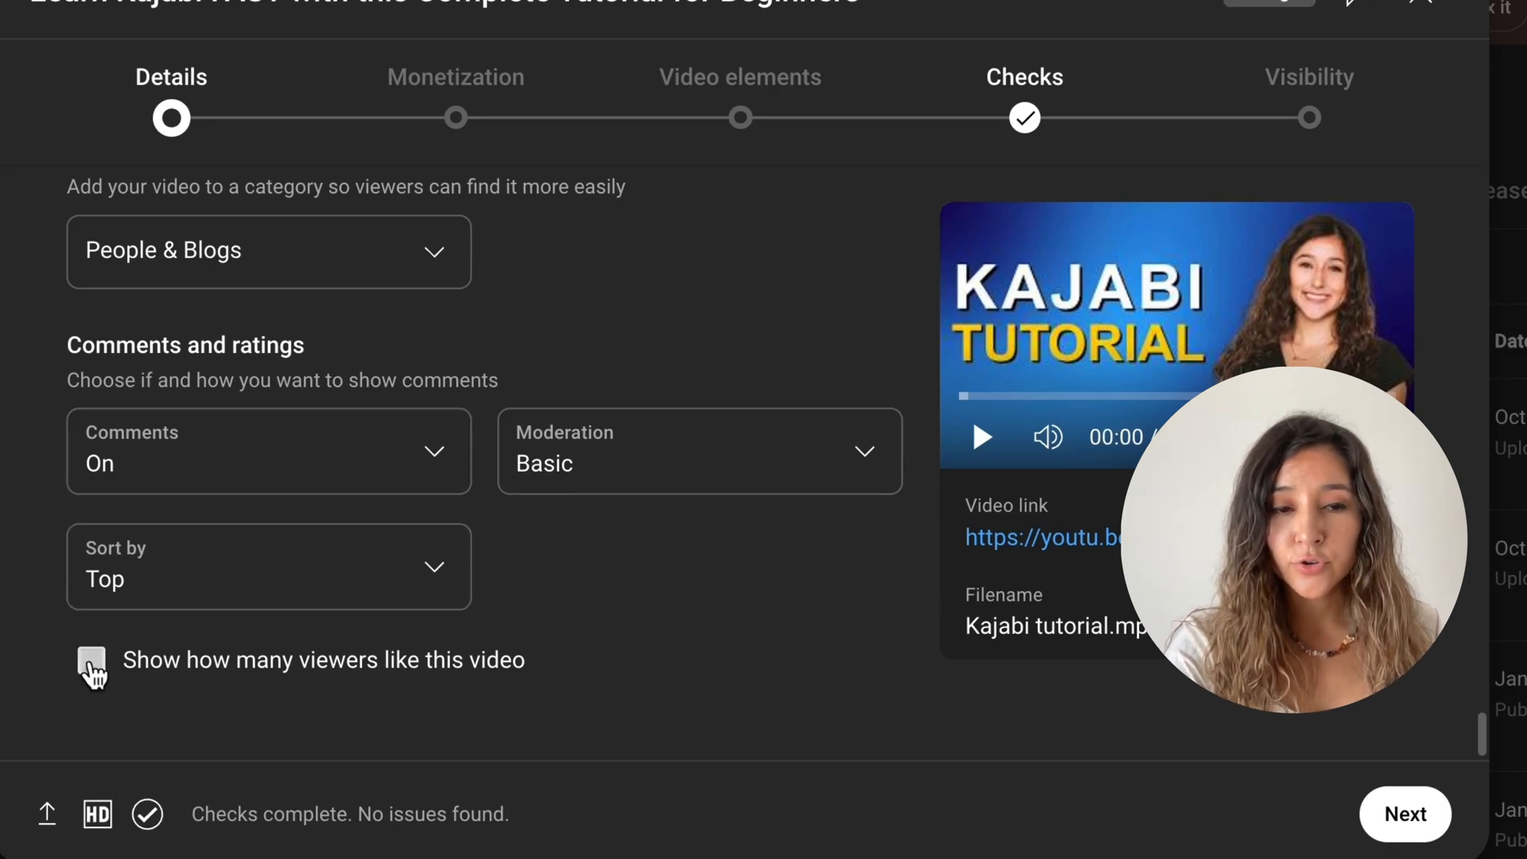
{"action": "left_click", "coordinate": [92, 666]}
- Continue from the video details to the Monetization stage and check the on and off options for ads
{"action": "scroll", "coordinate": [743, 614], "scroll_direction": "up", "scroll_amount": 15}
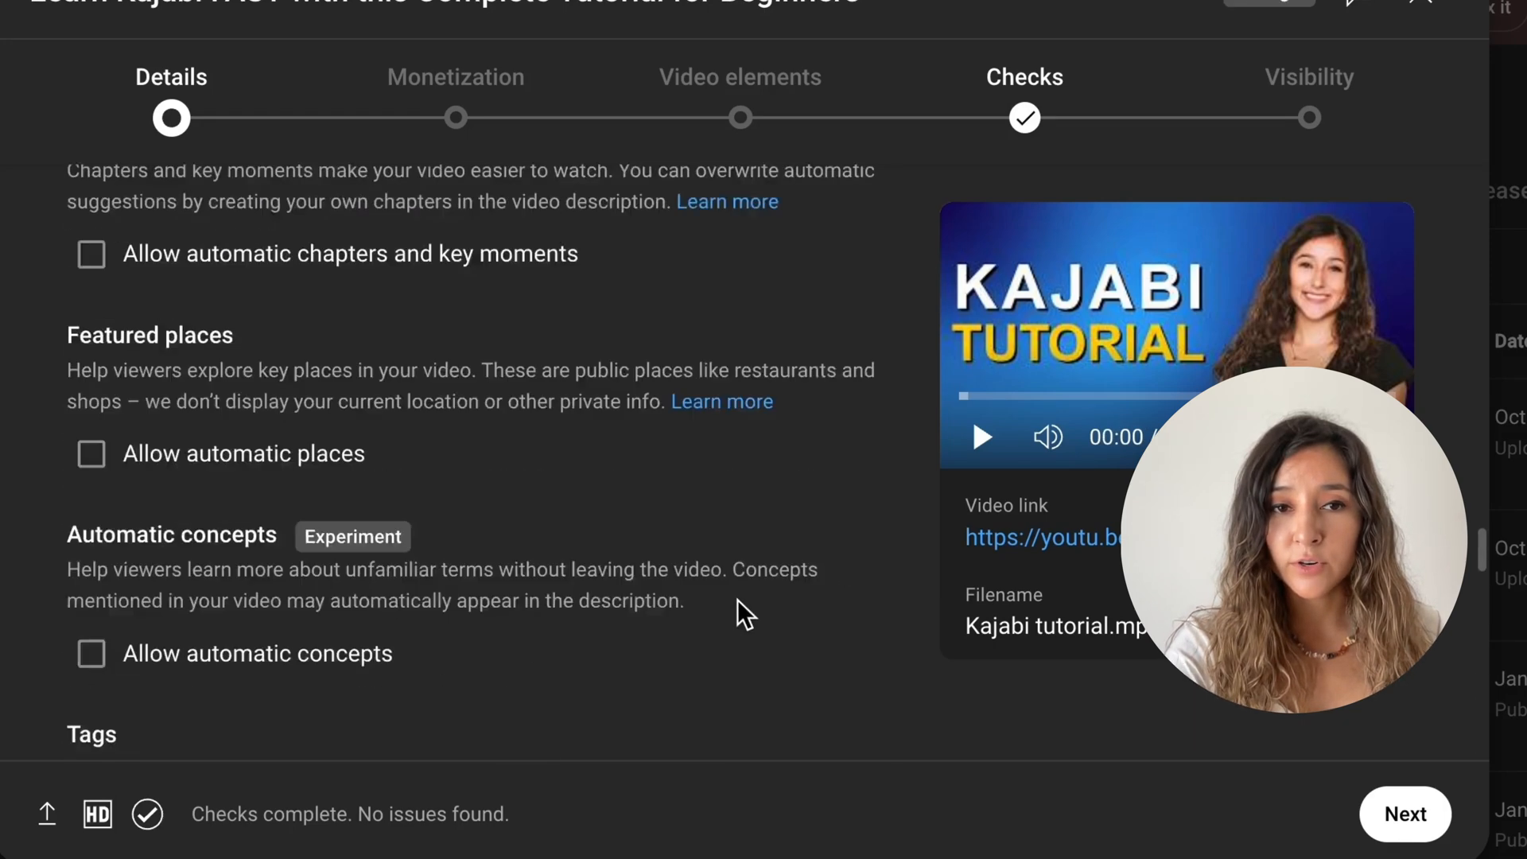
{"action": "scroll", "coordinate": [740, 597], "scroll_direction": "up", "scroll_amount": 10}
{"action": "left_click", "coordinate": [1428, 824]}
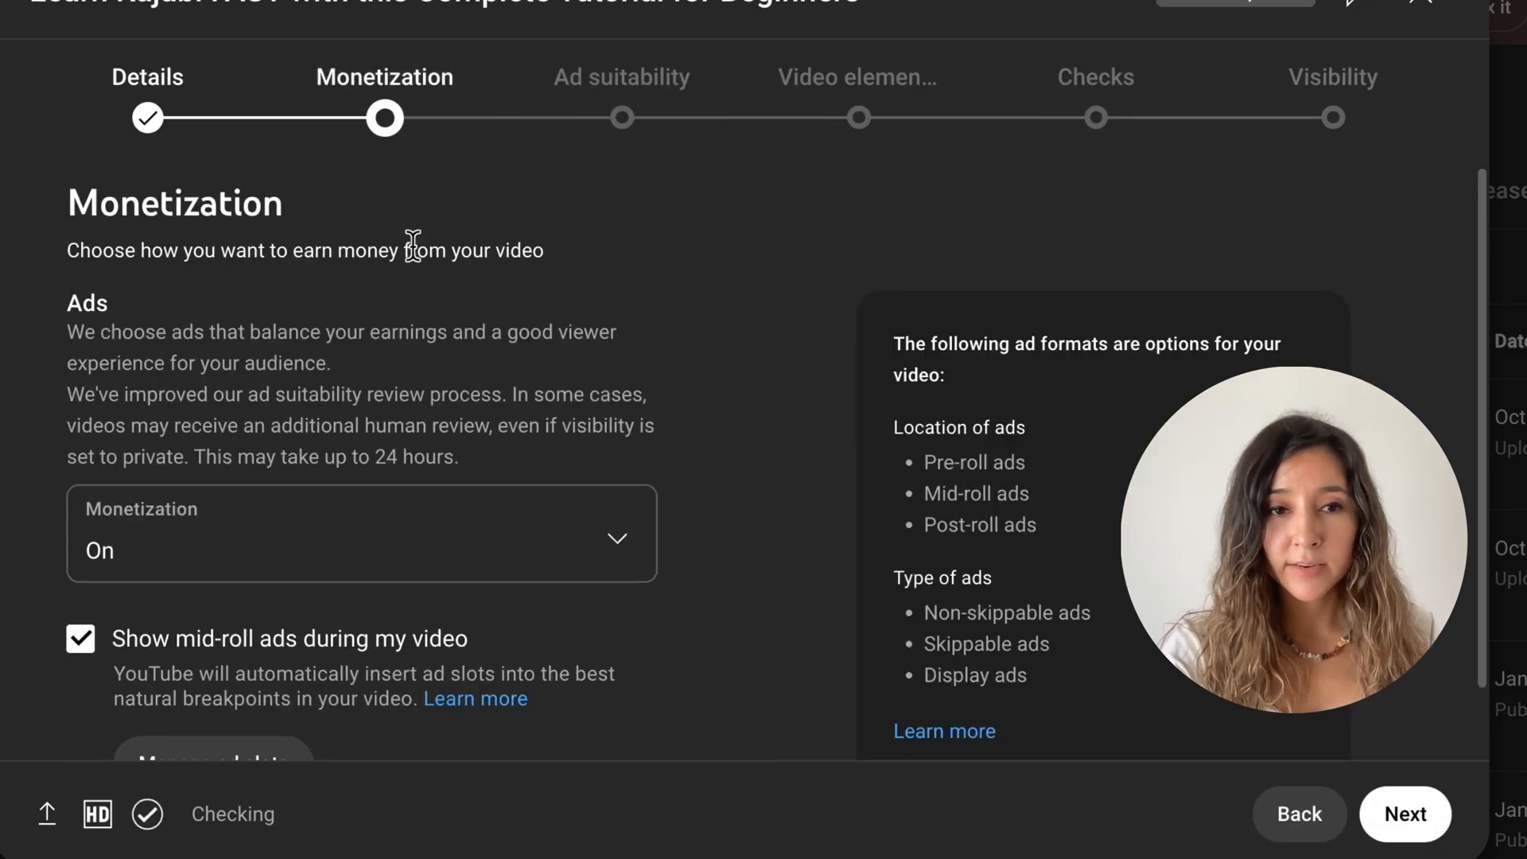
{"action": "scroll", "coordinate": [475, 509], "scroll_direction": "down", "scroll_amount": 1}
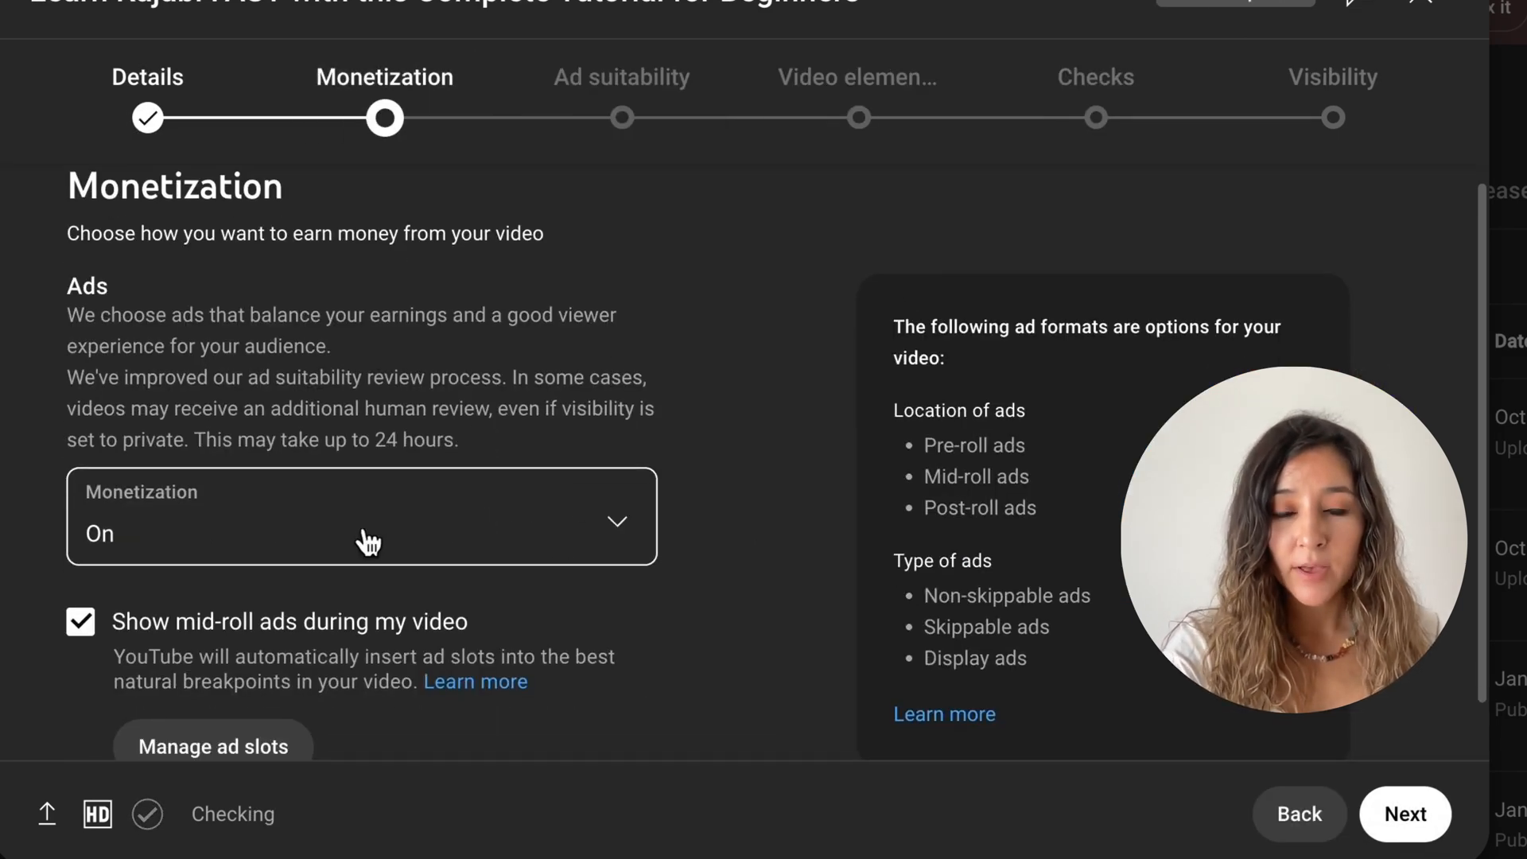
{"action": "left_click", "coordinate": [315, 534]}
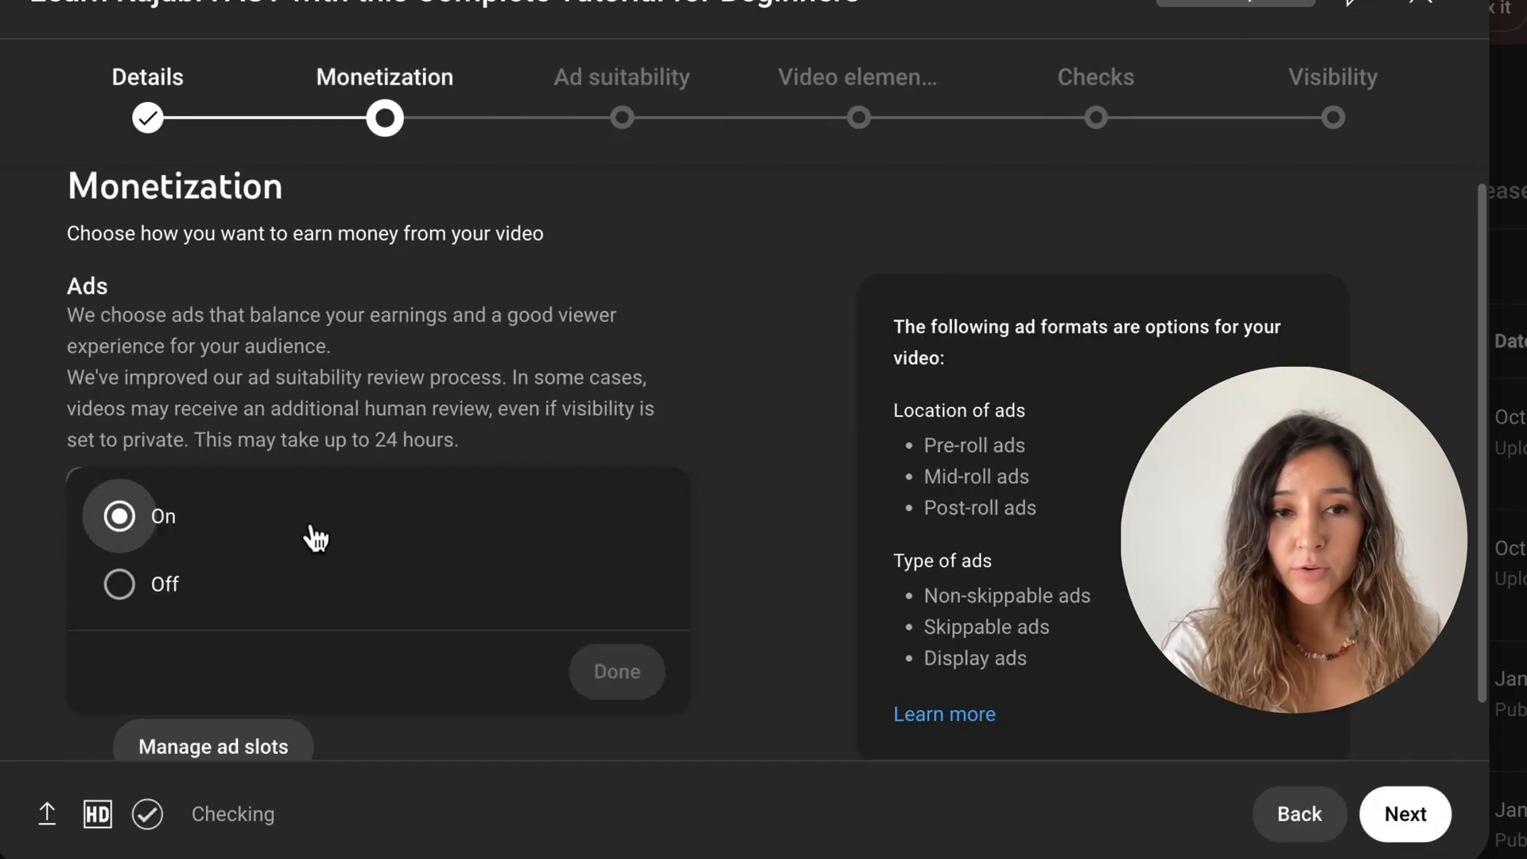
{"action": "left_click", "coordinate": [508, 401]}
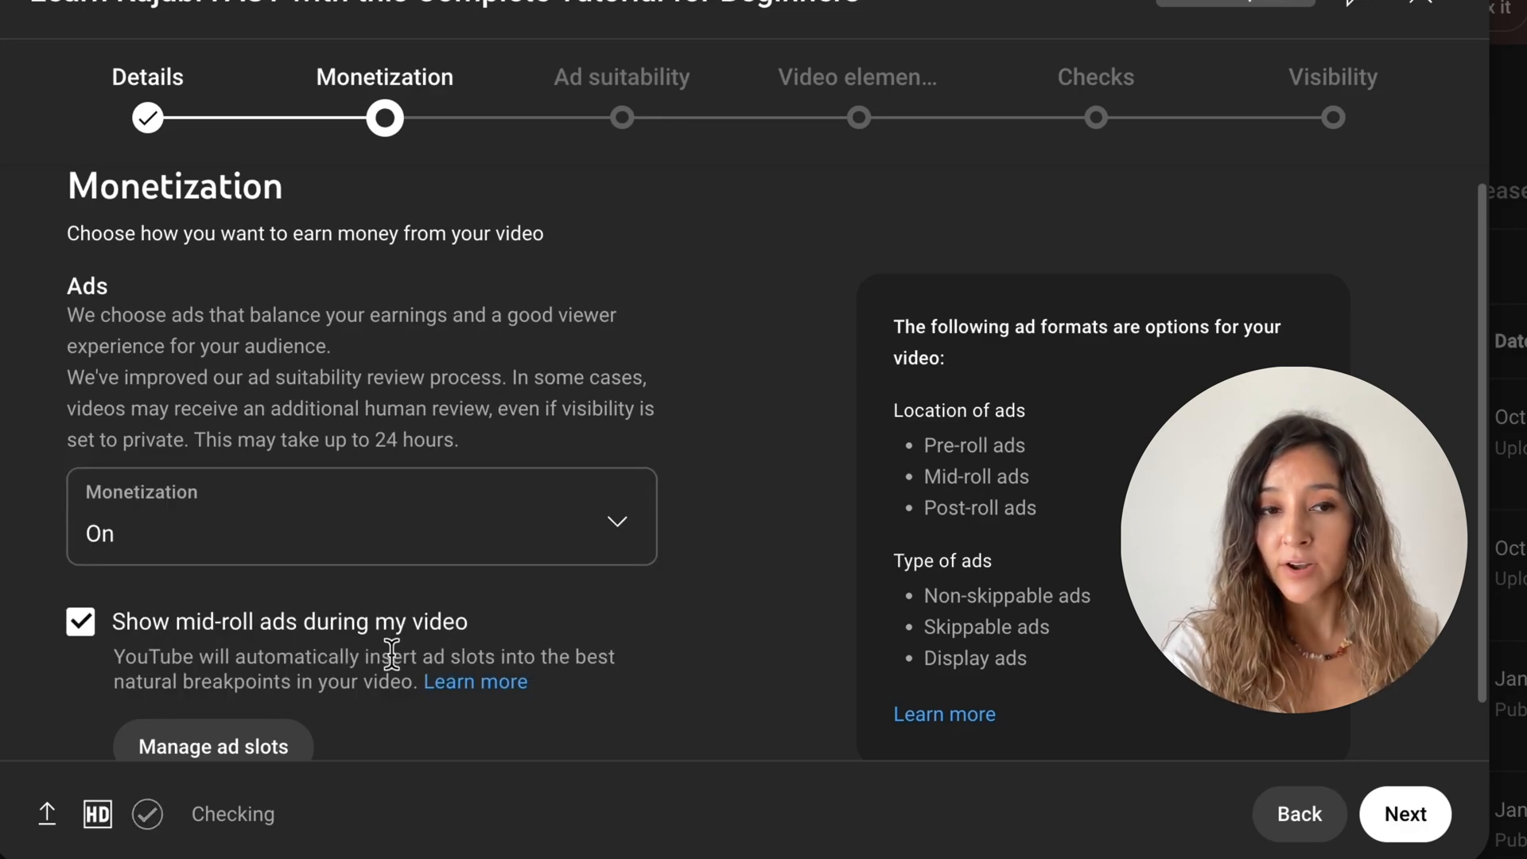
- Add a manual mid-roll ad slot at 00:00:00 alongside the automatic slots and save the ad slot changes
{"action": "scroll", "coordinate": [392, 640], "scroll_direction": "down", "scroll_amount": 2}
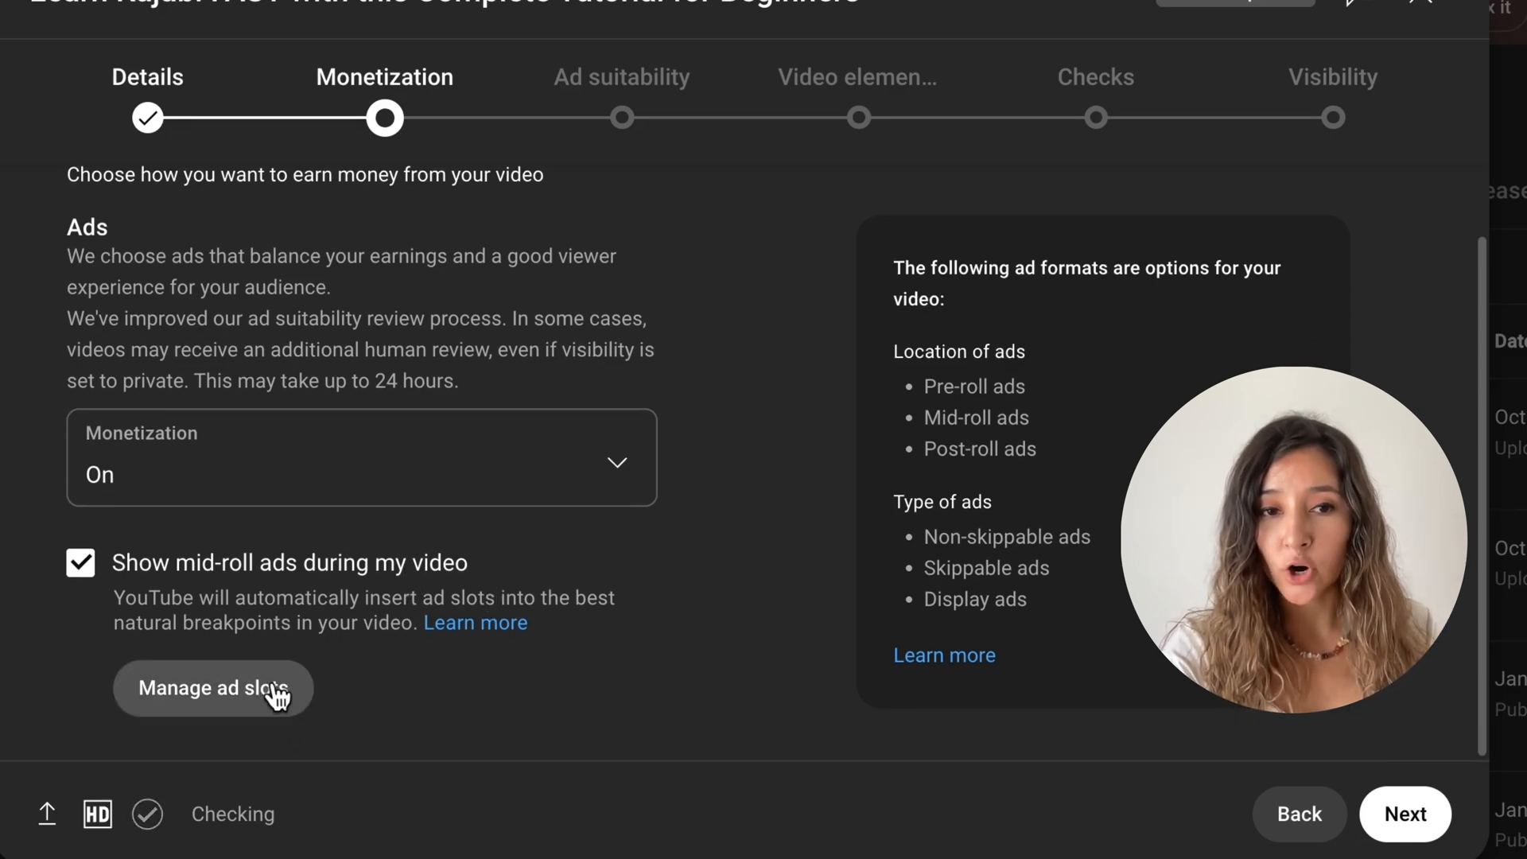
{"action": "left_click", "coordinate": [248, 683]}
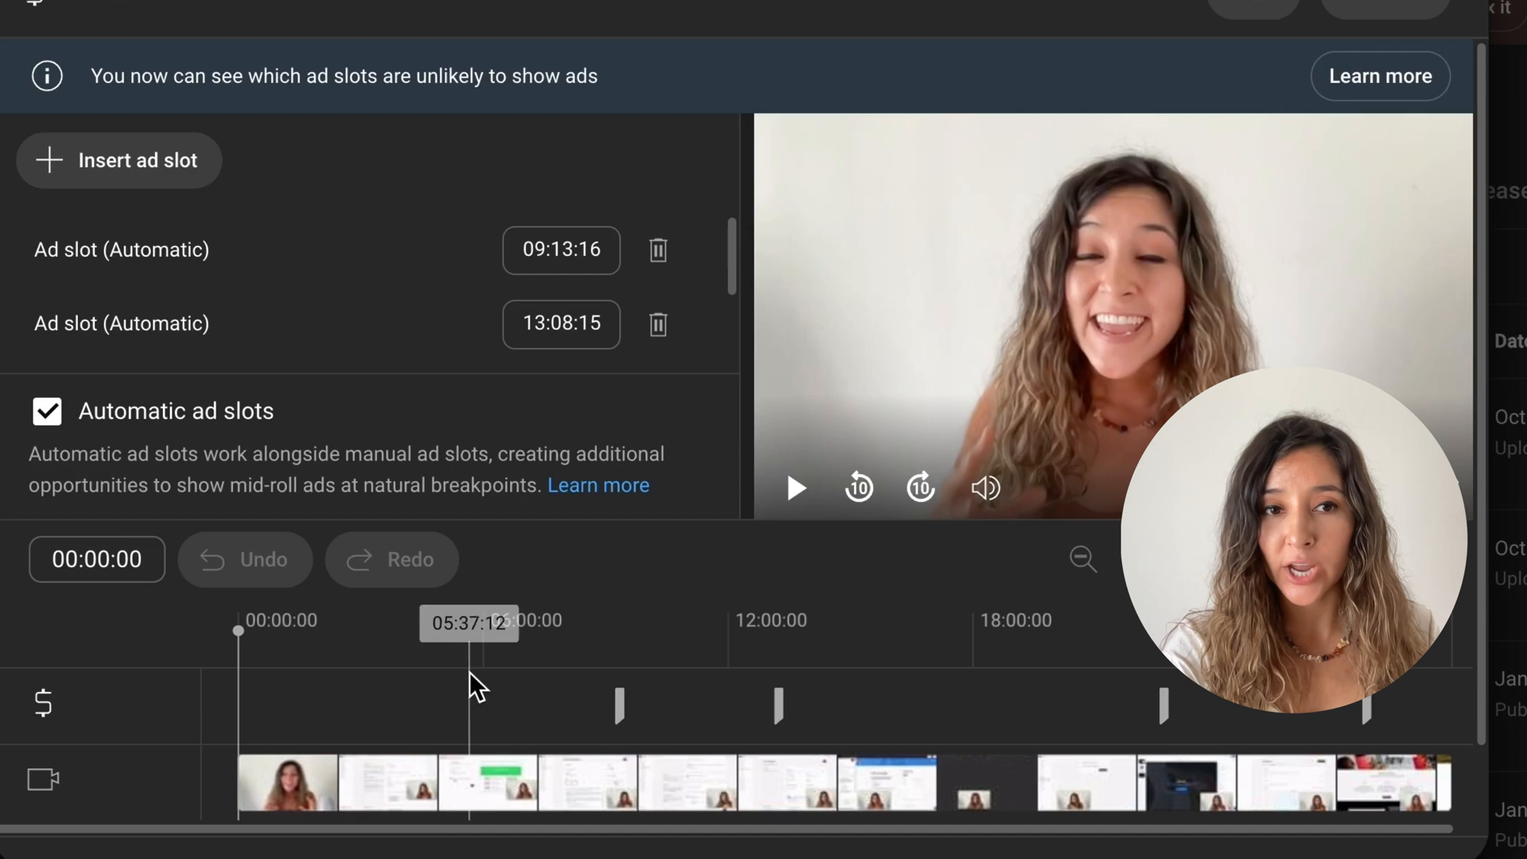
{"action": "left_click", "coordinate": [179, 172]}
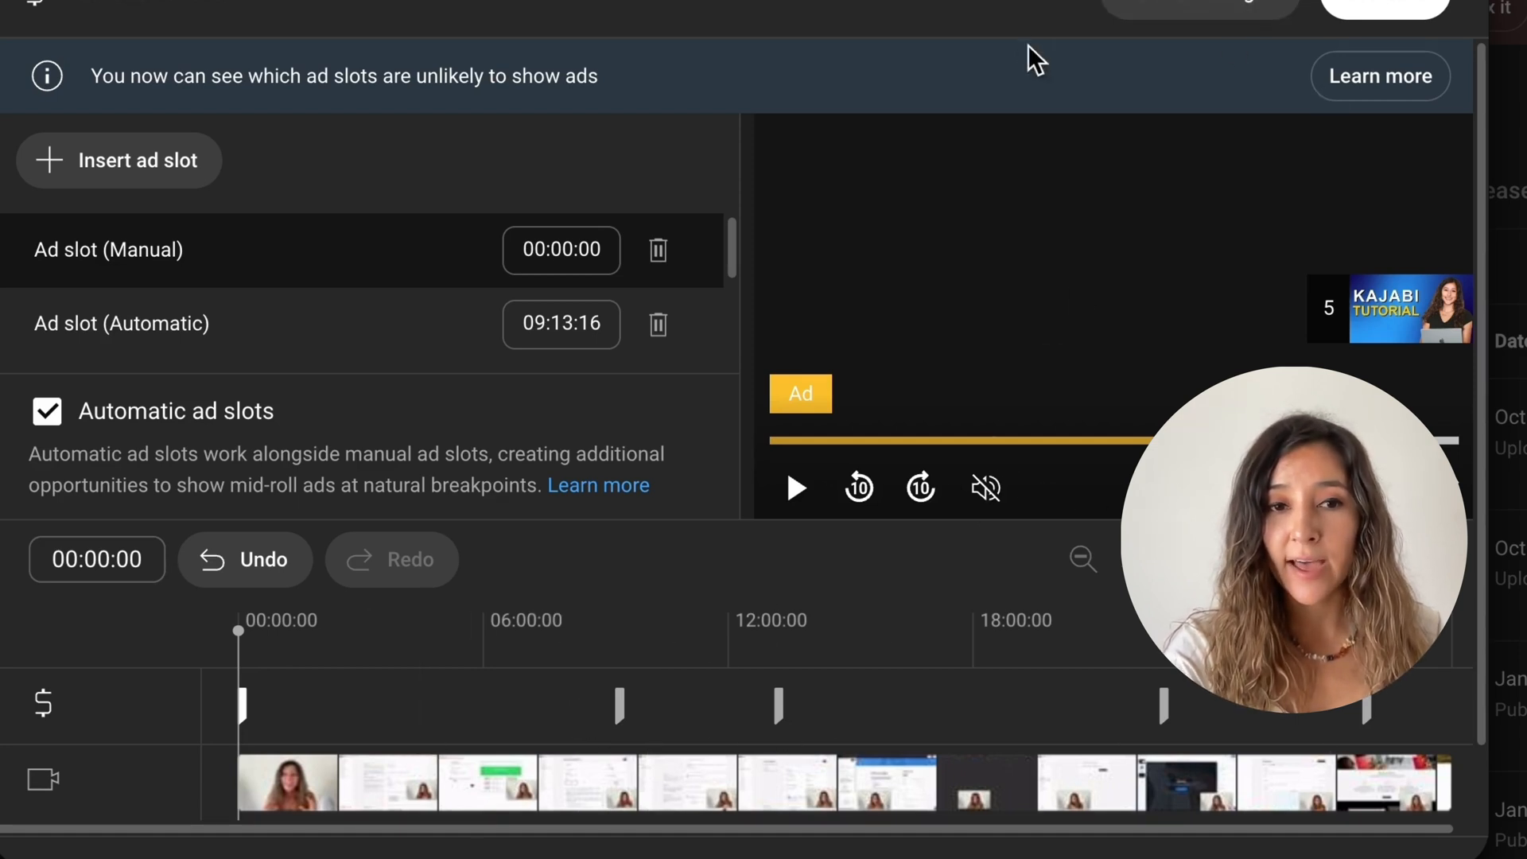
{"action": "left_click", "coordinate": [1360, 16]}
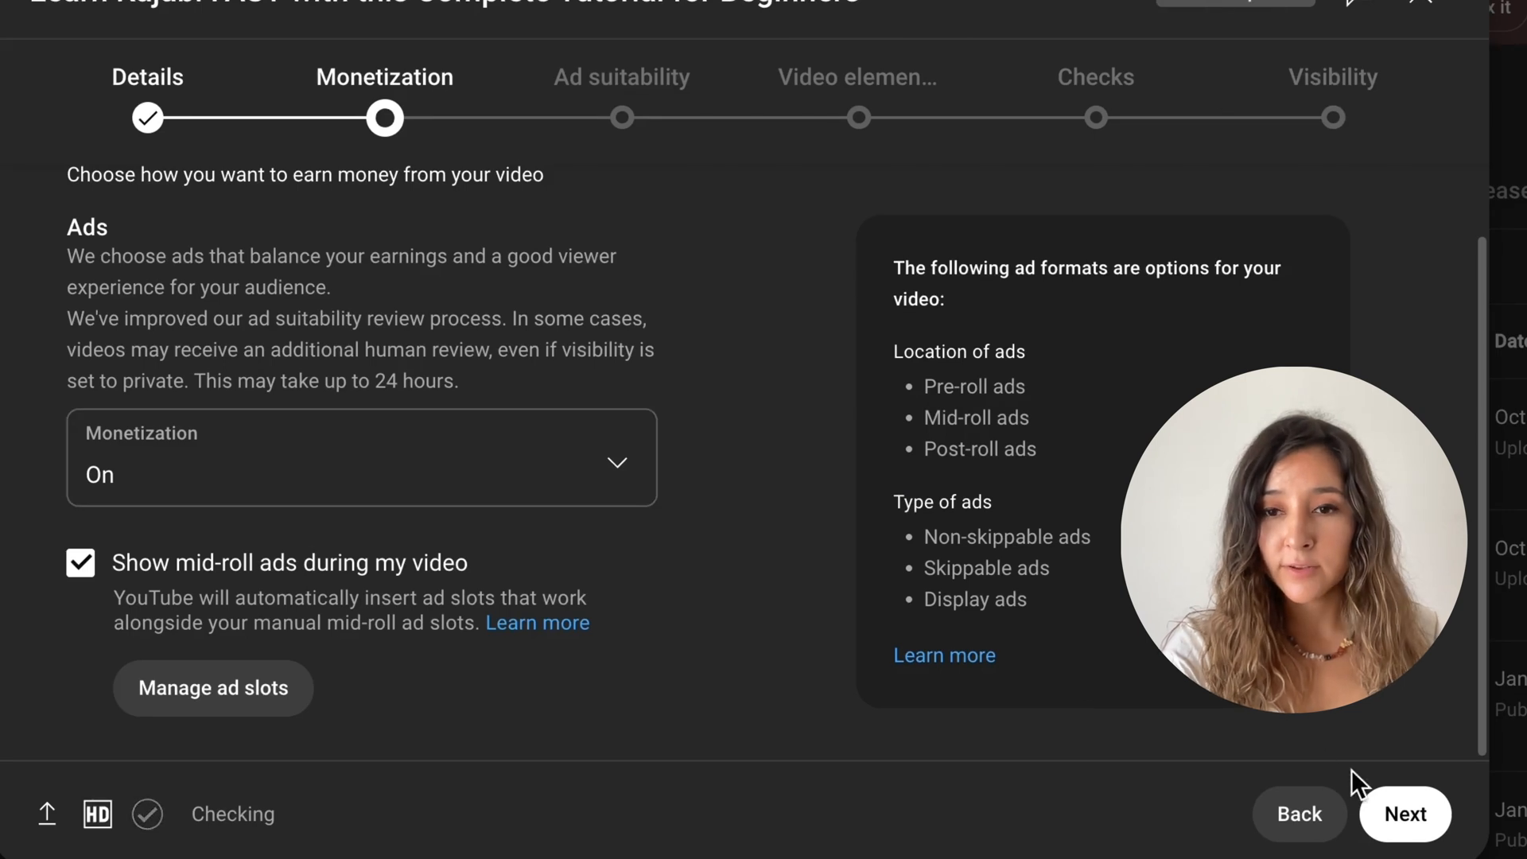
- Rate the video's ad suitability as None of the above, submit the rating and continue to the video elements
{"action": "left_click", "coordinate": [1368, 793]}
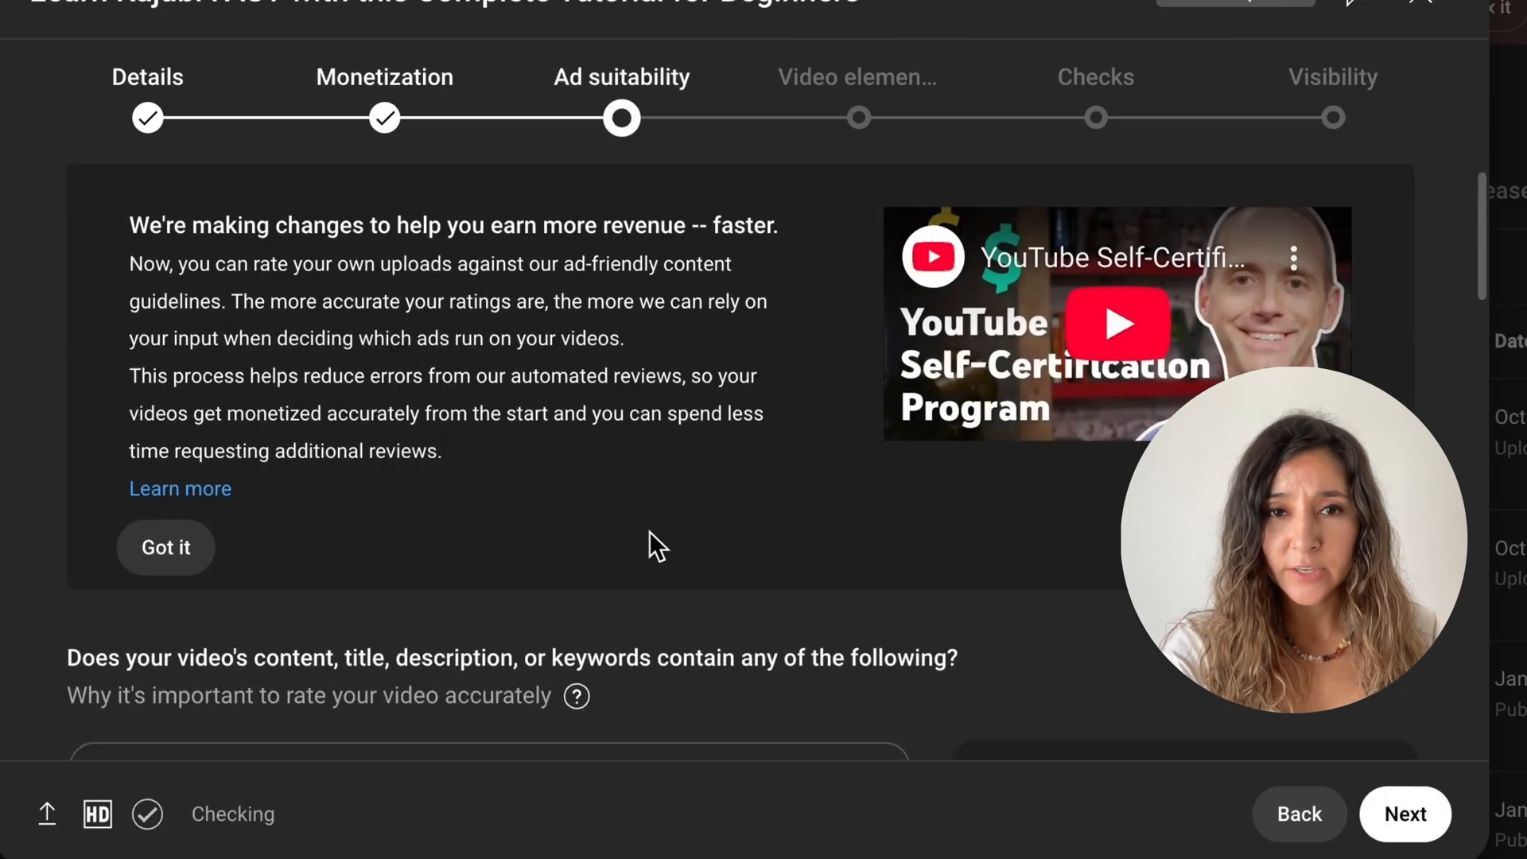
{"action": "scroll", "coordinate": [654, 590], "scroll_direction": "down", "scroll_amount": 3}
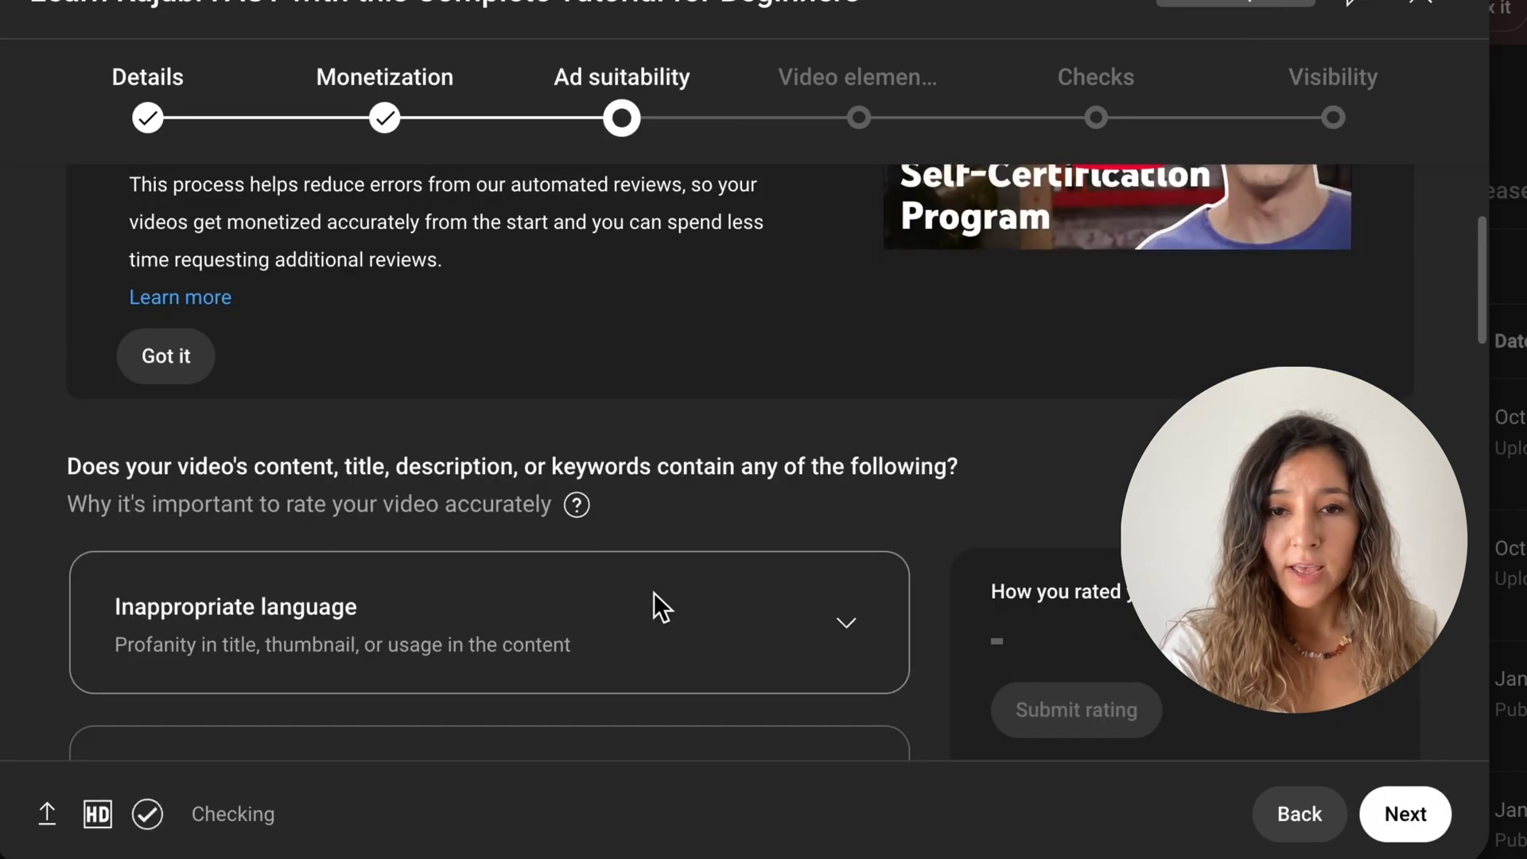
{"action": "scroll", "coordinate": [654, 592], "scroll_direction": "down", "scroll_amount": 8}
{"action": "scroll", "coordinate": [652, 611], "scroll_direction": "down", "scroll_amount": 9}
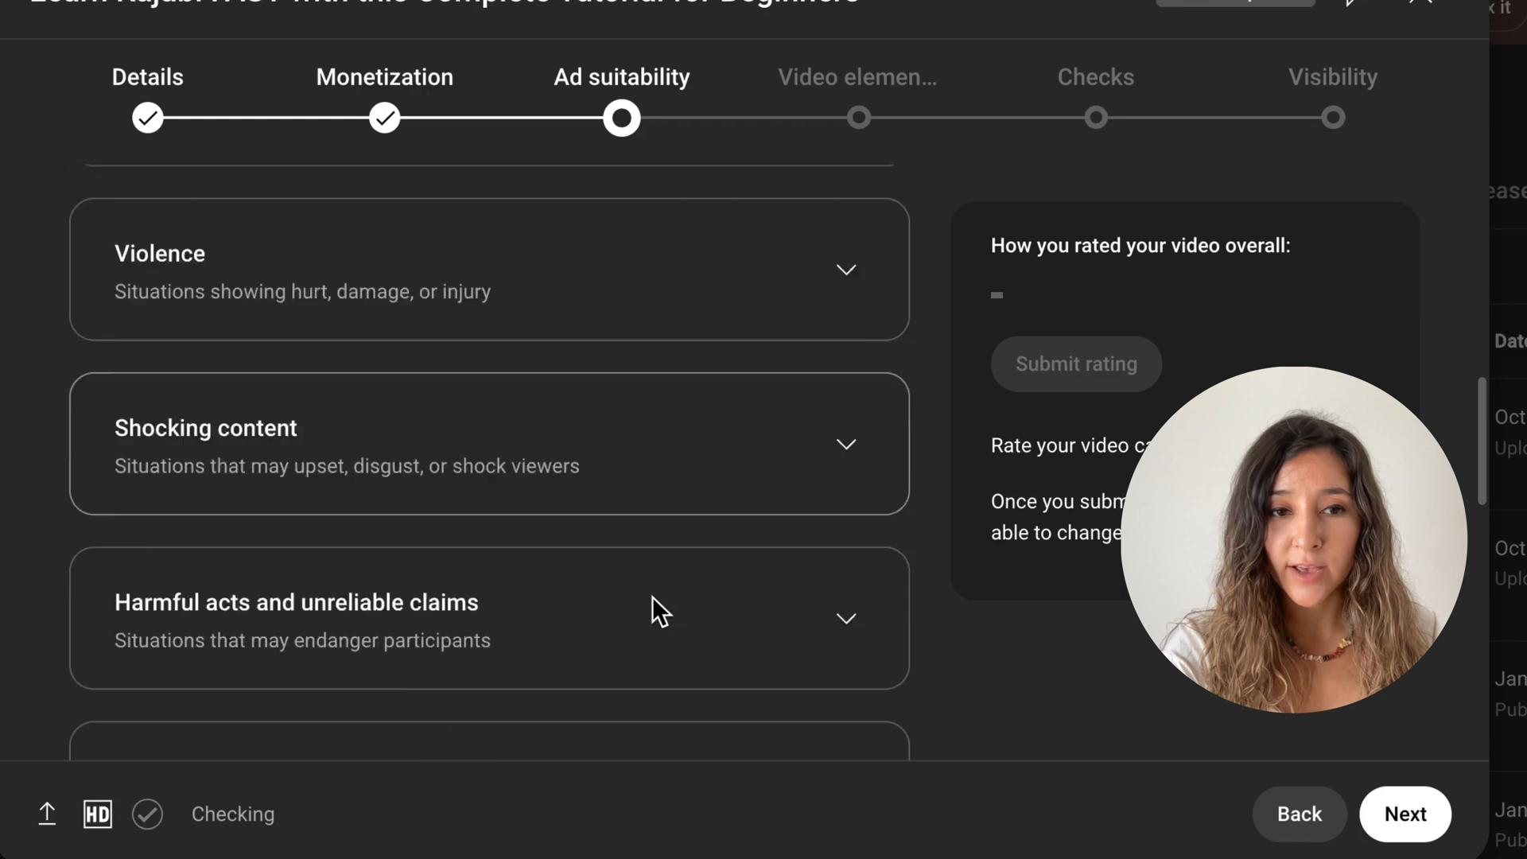
{"action": "scroll", "coordinate": [652, 601], "scroll_direction": "down", "scroll_amount": 7}
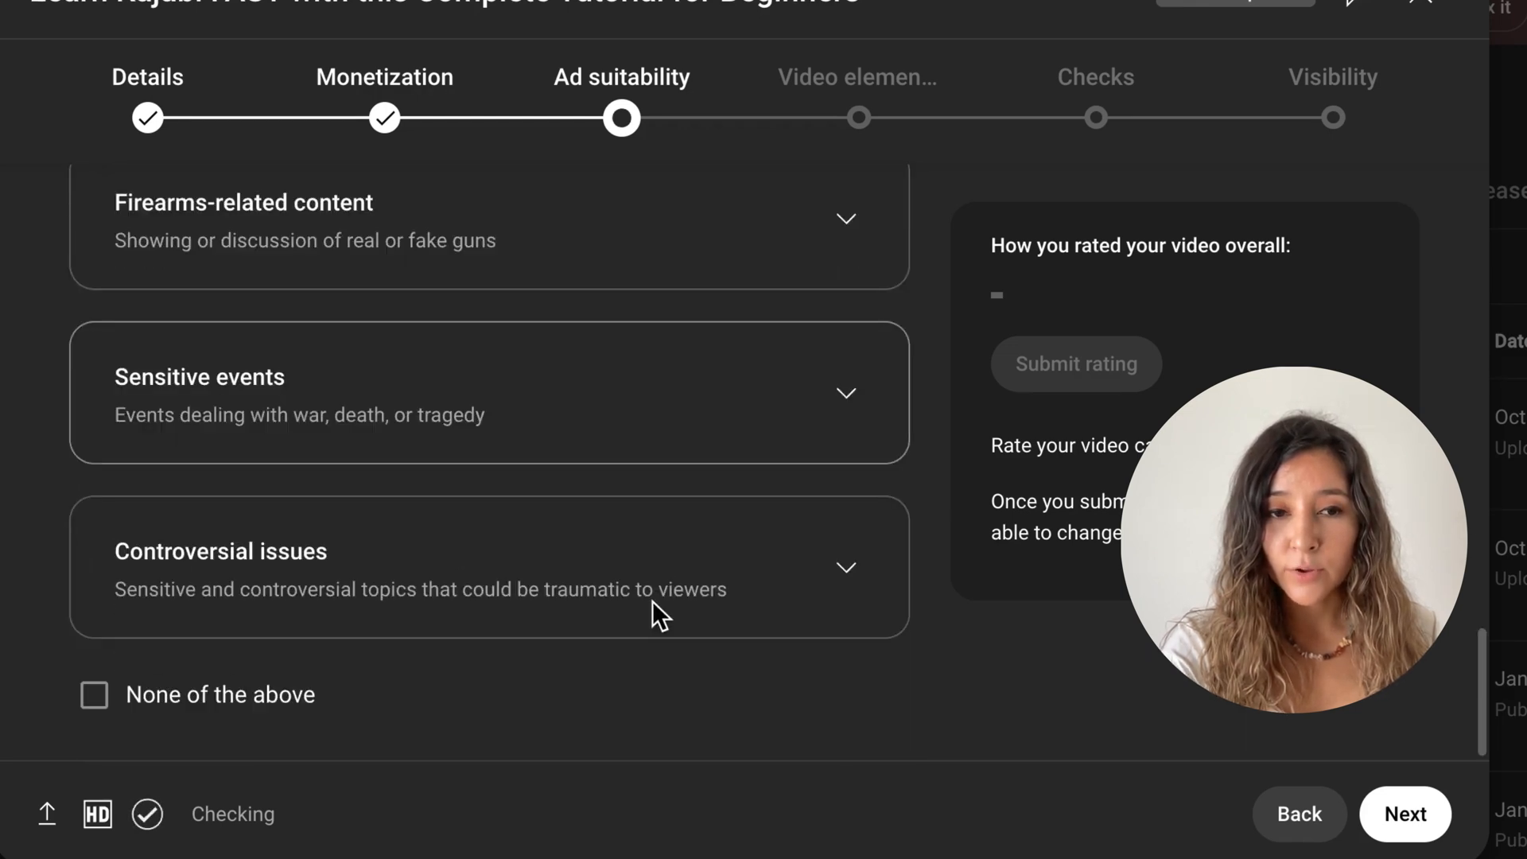
{"action": "left_click", "coordinate": [96, 697]}
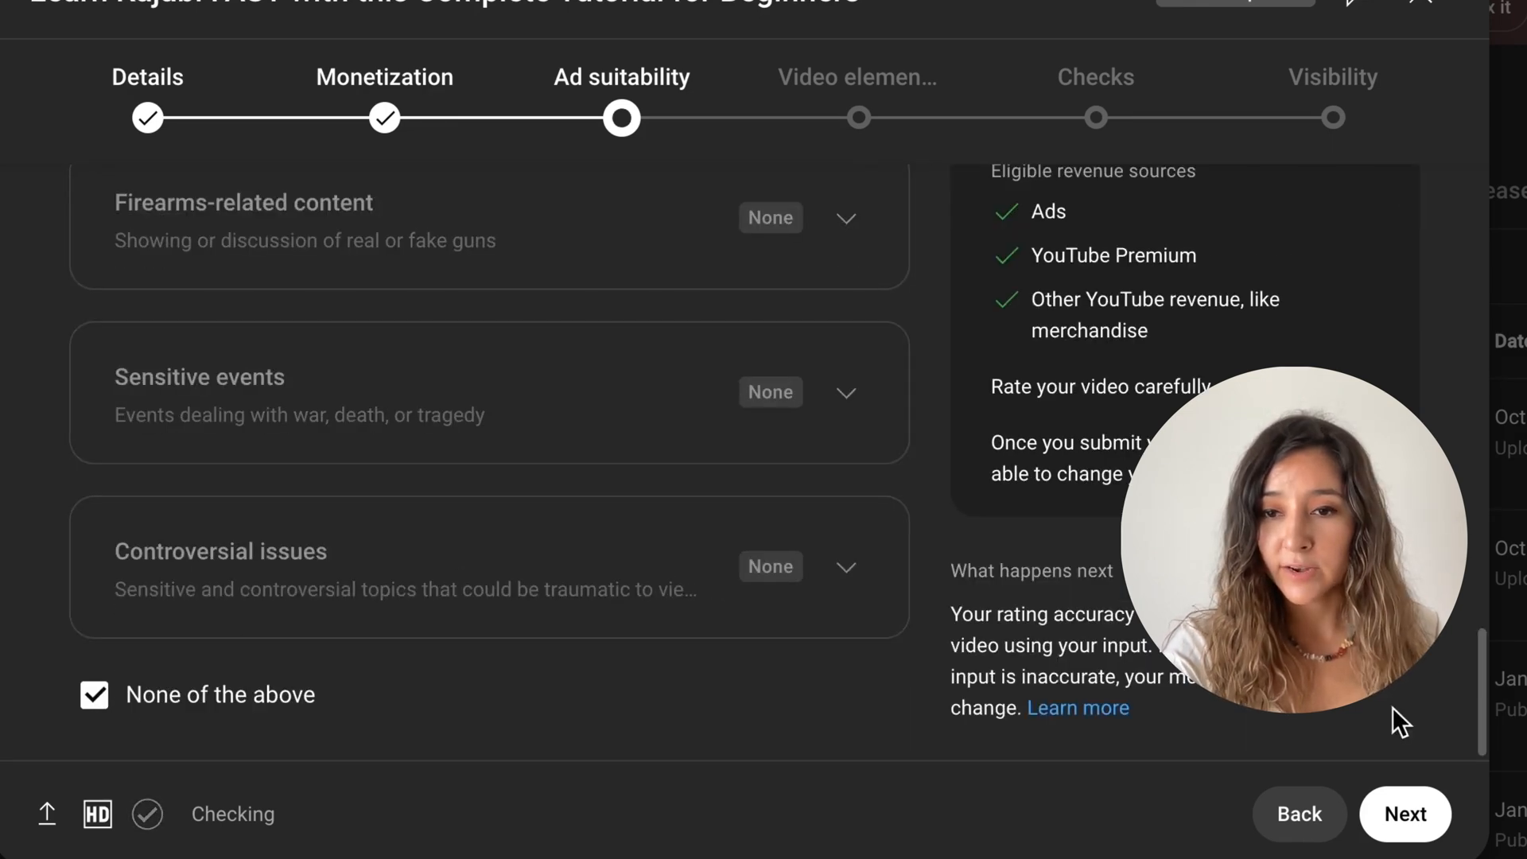
{"action": "left_click", "coordinate": [1415, 804]}
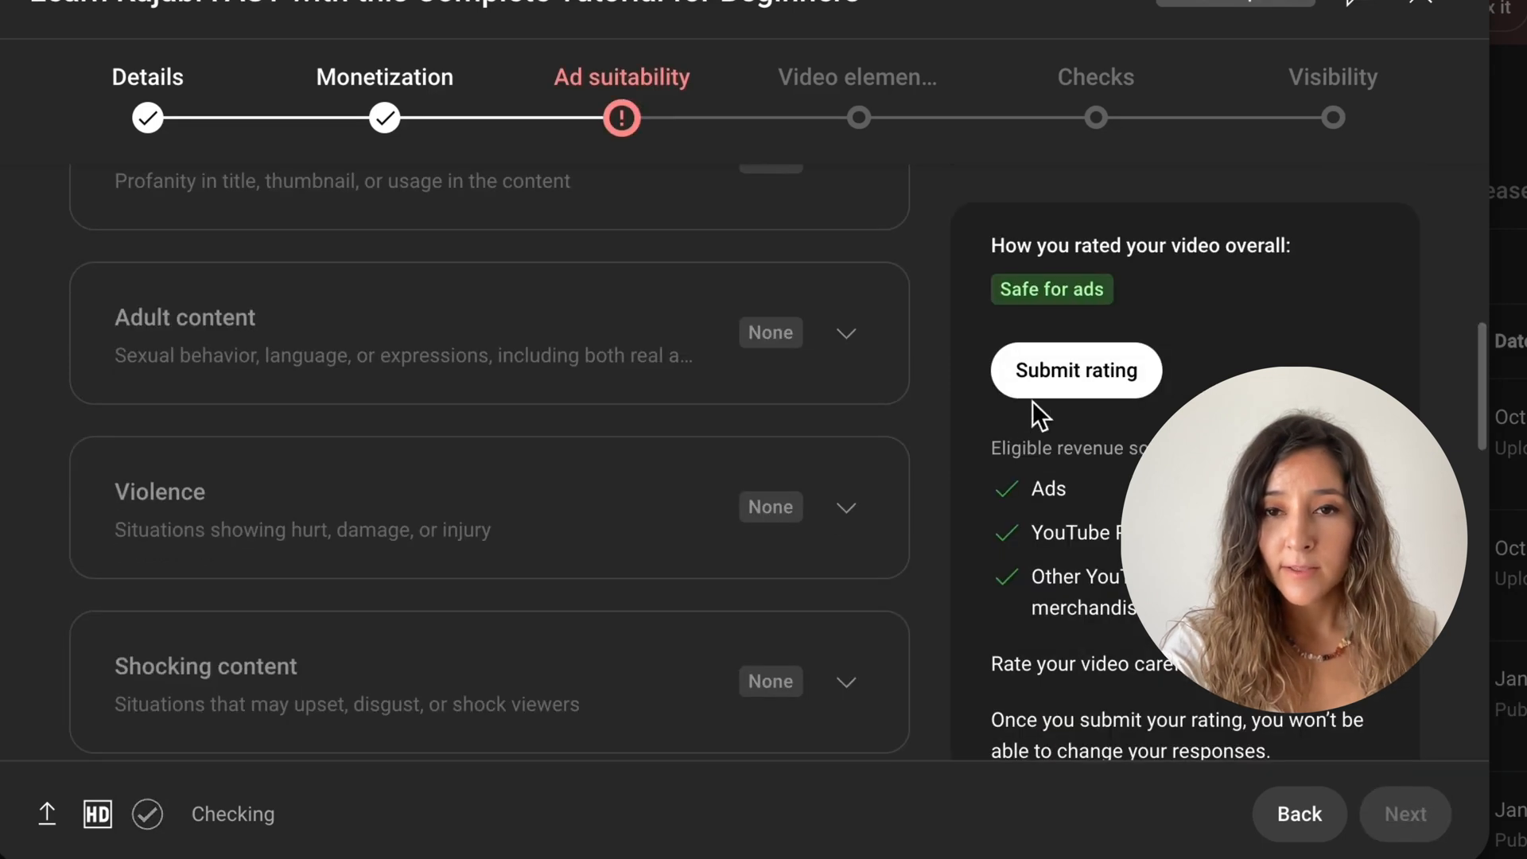
{"action": "left_click", "coordinate": [1042, 382]}
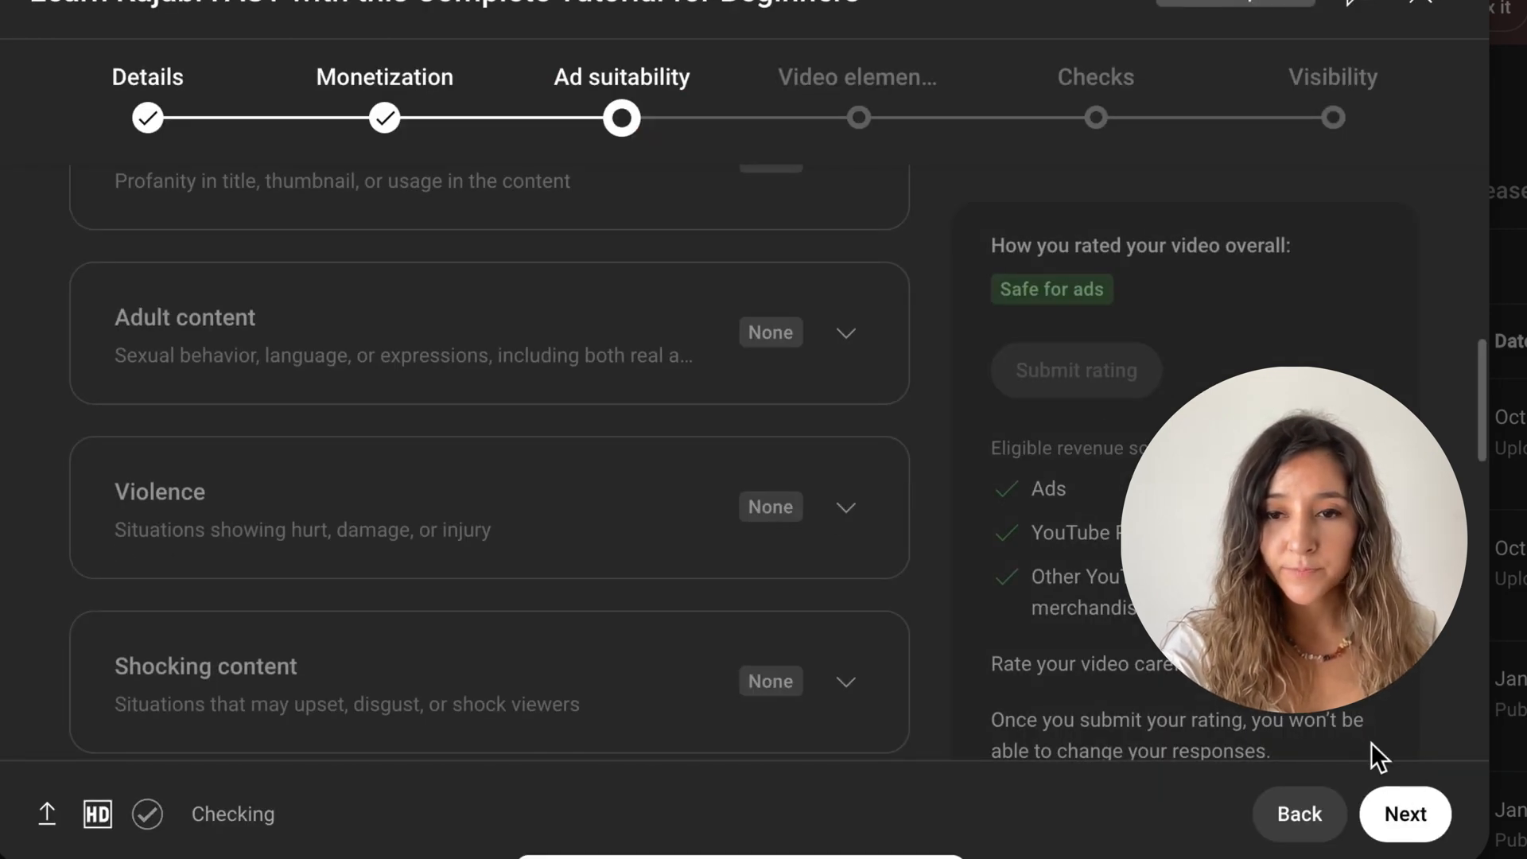
{"action": "left_click", "coordinate": [1403, 815]}
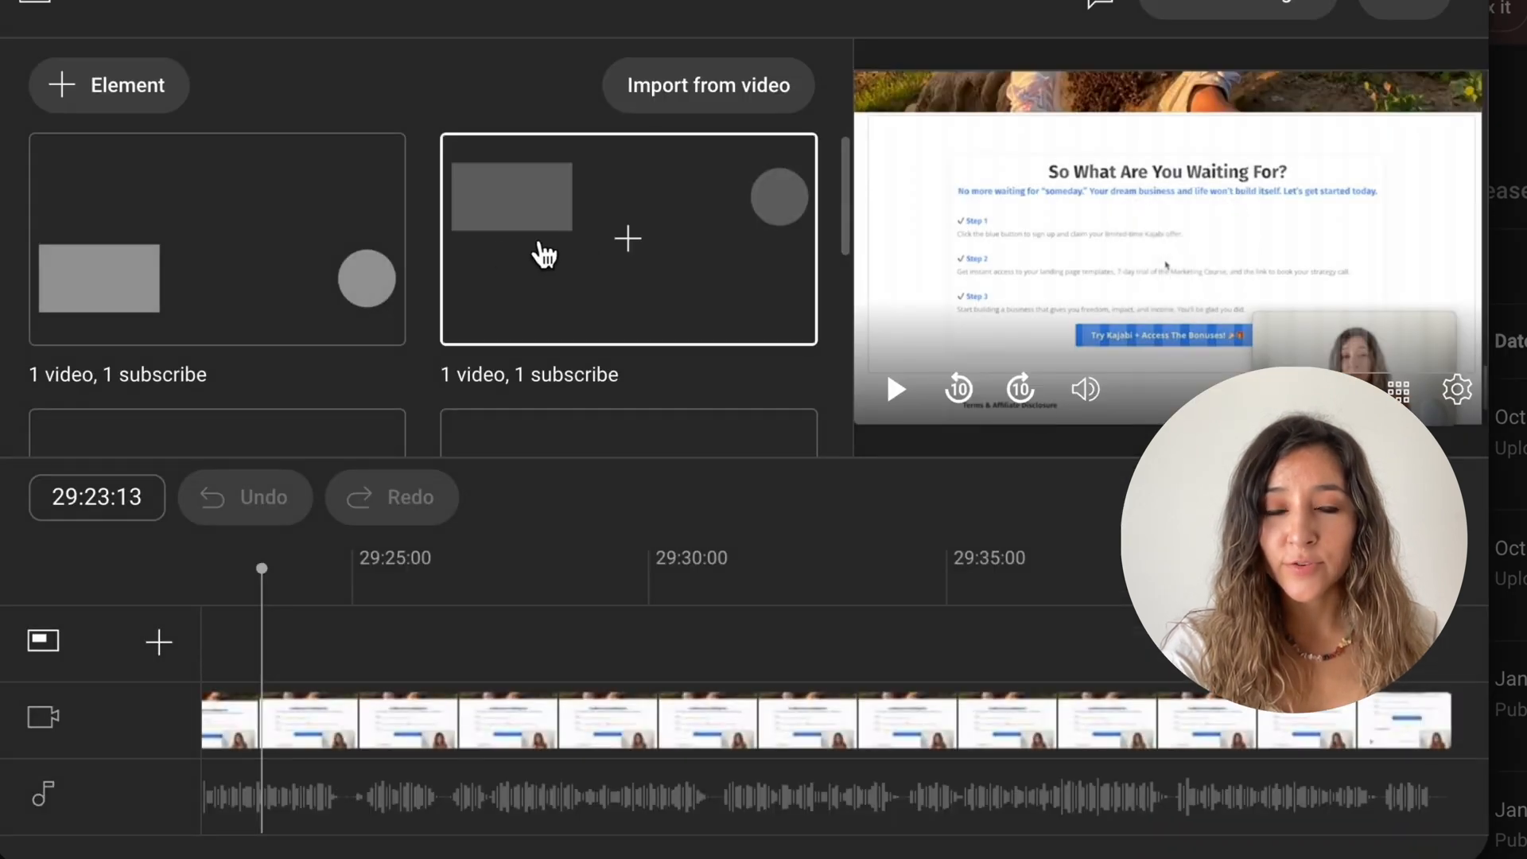
- Examine the end screen templates combining videos, playlists and subscribe elements, then leave the end screen editor without adding one
{"action": "scroll", "coordinate": [382, 350], "scroll_direction": "down", "scroll_amount": 3}
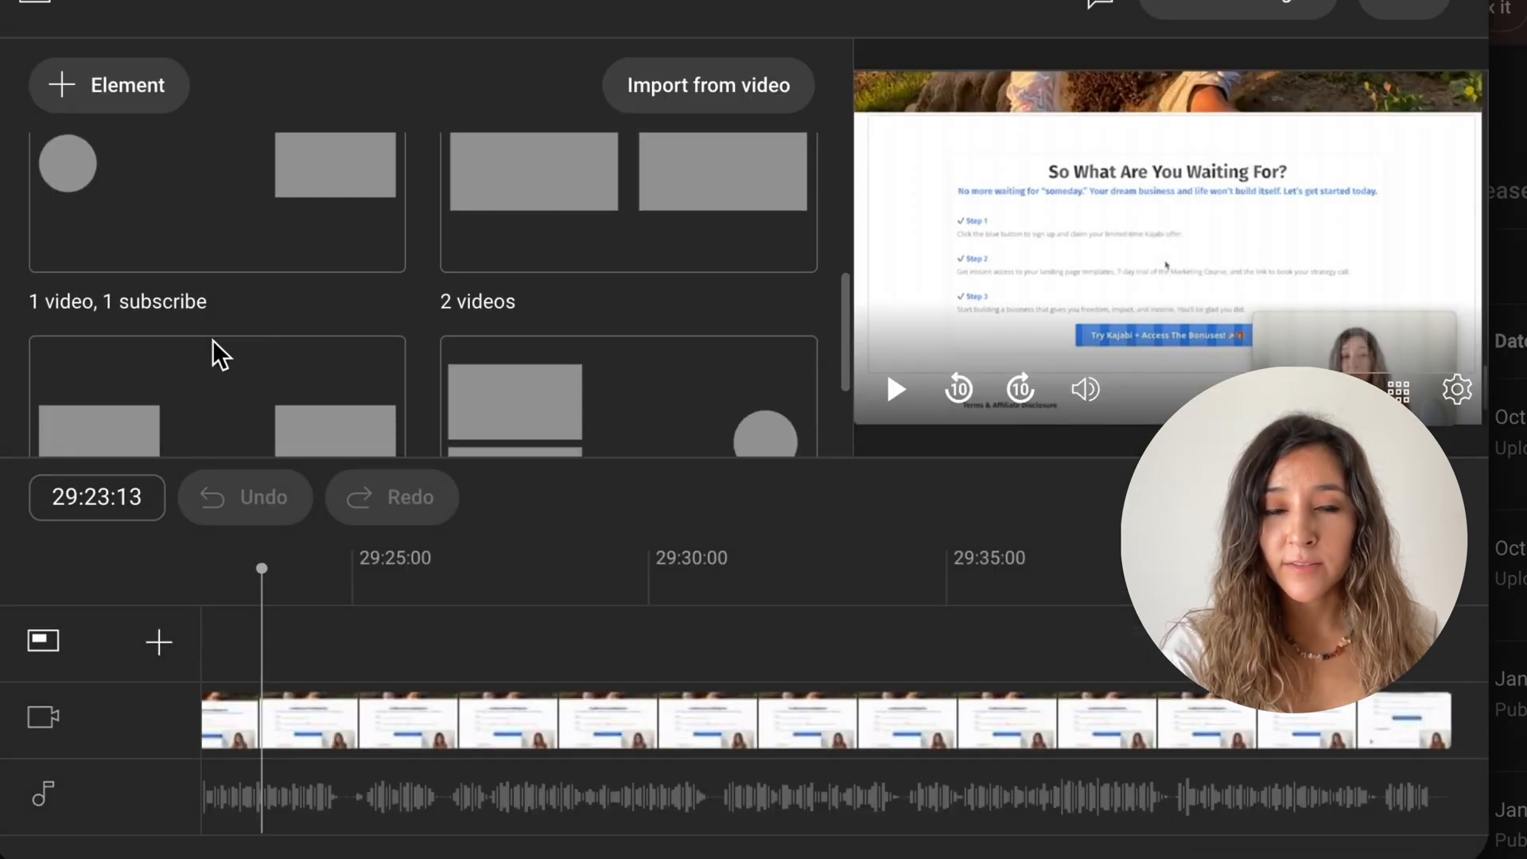
{"action": "scroll", "coordinate": [358, 342], "scroll_direction": "down", "scroll_amount": 1}
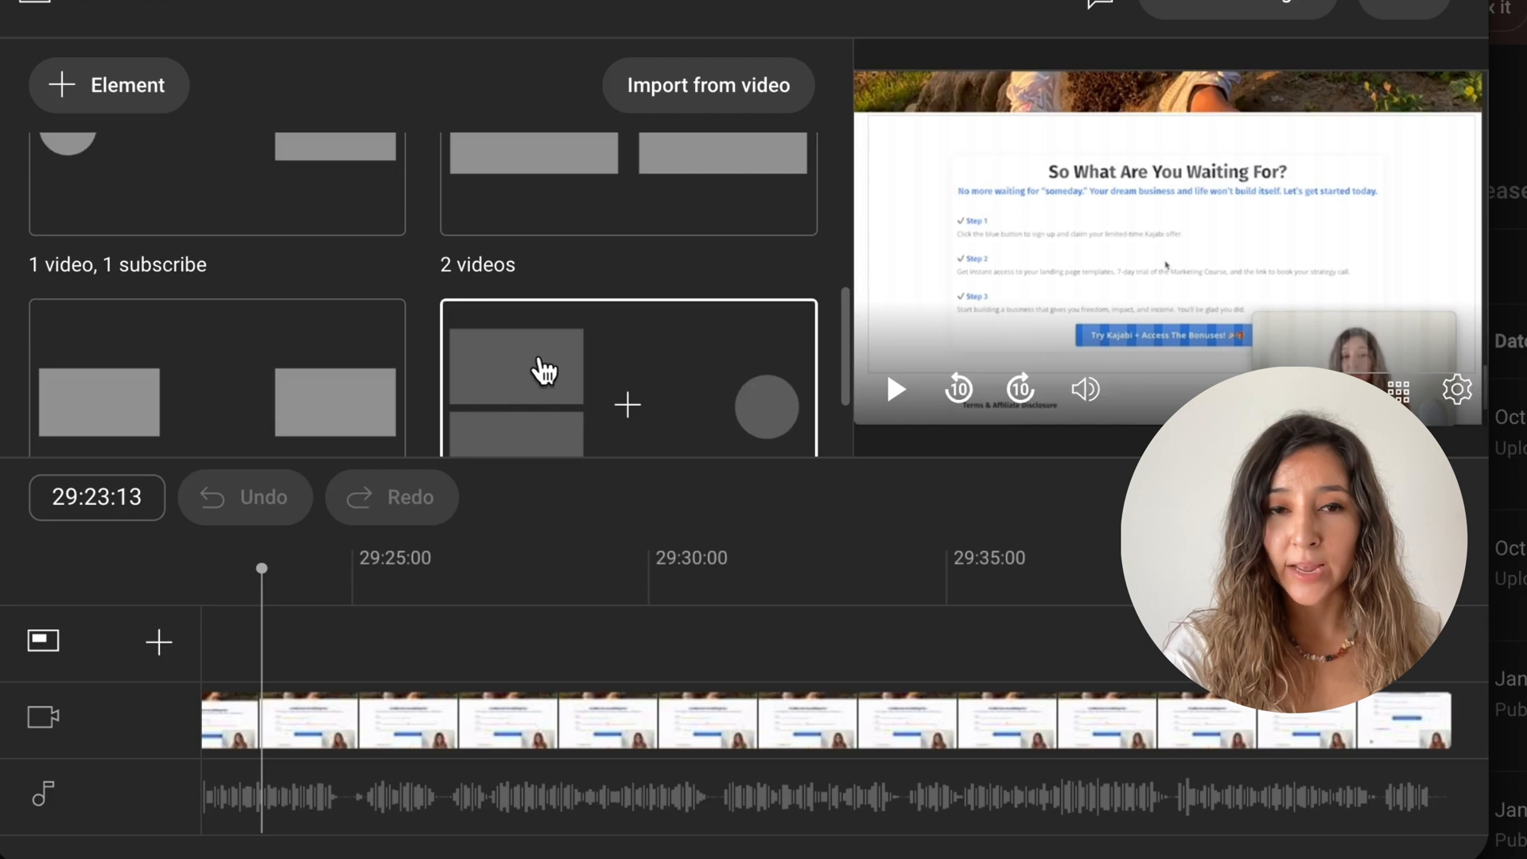
{"action": "scroll", "coordinate": [557, 409], "scroll_direction": "down", "scroll_amount": 1}
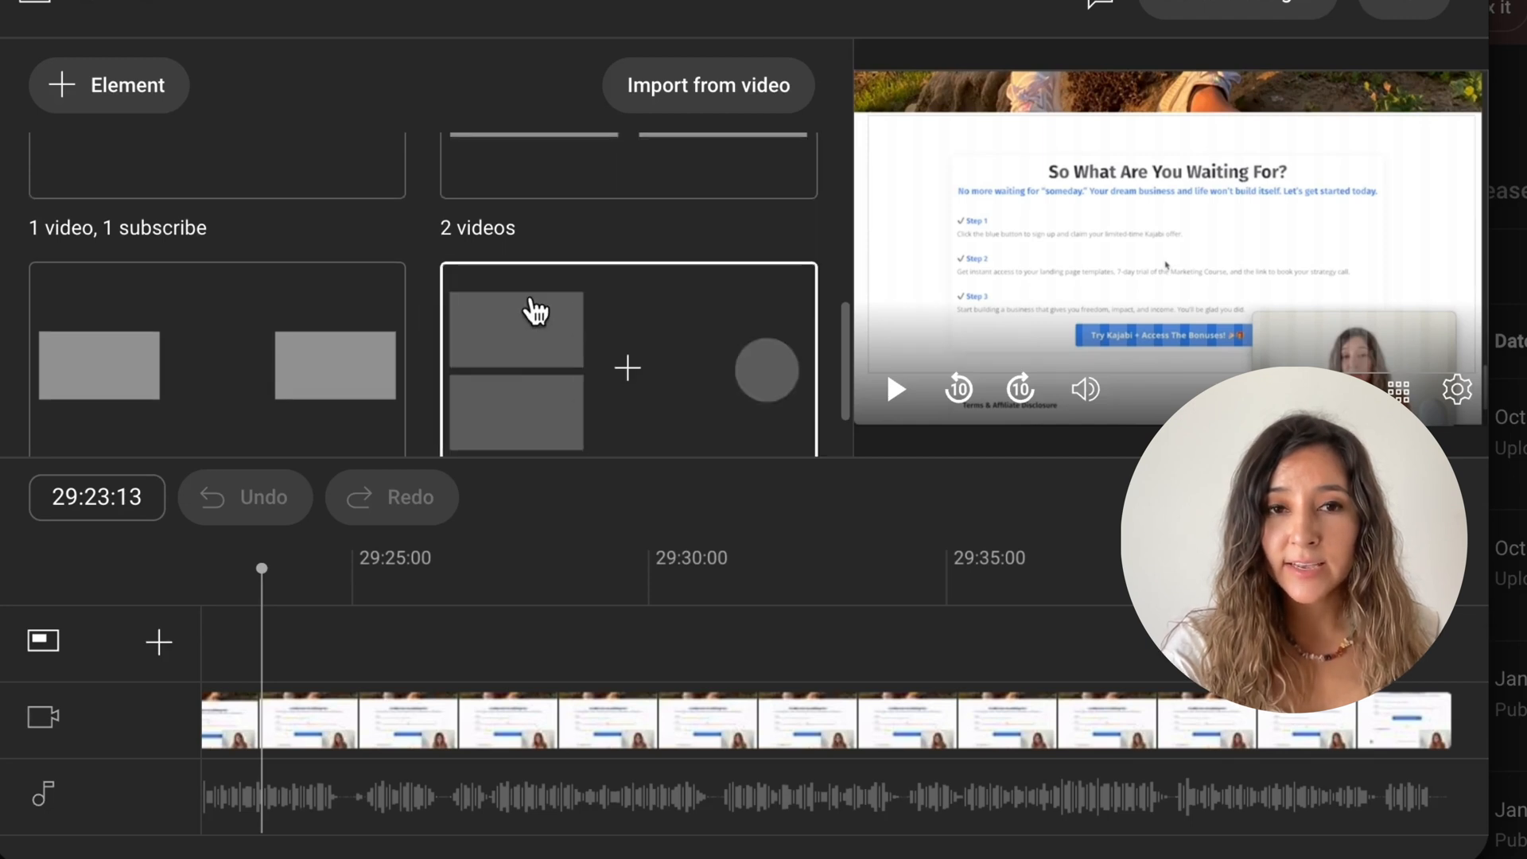
{"action": "scroll", "coordinate": [469, 383], "scroll_direction": "up", "scroll_amount": 5}
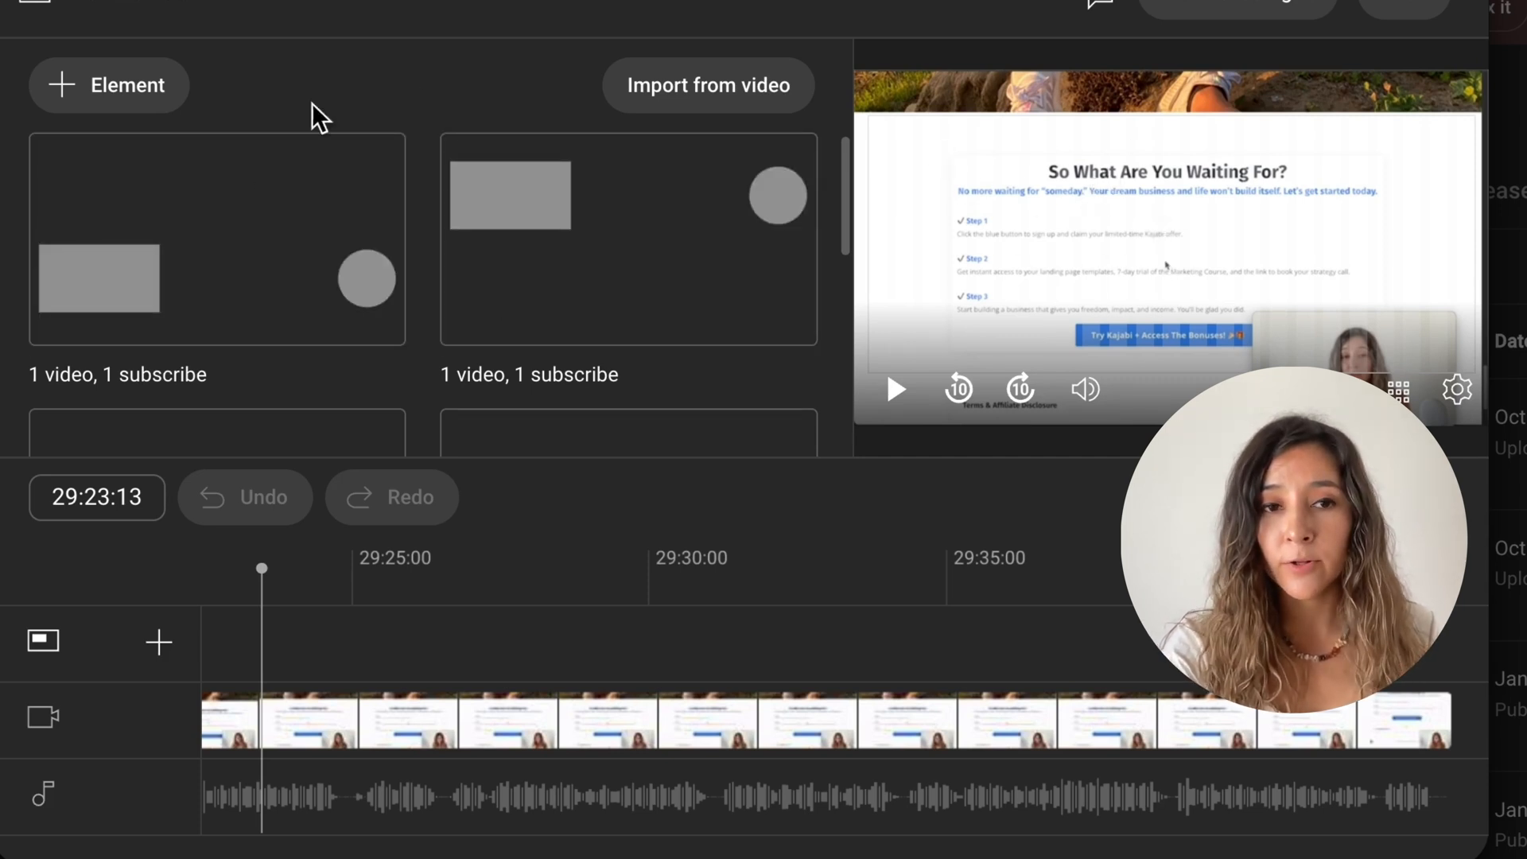
{"action": "scroll", "coordinate": [255, 294], "scroll_direction": "down", "scroll_amount": 3}
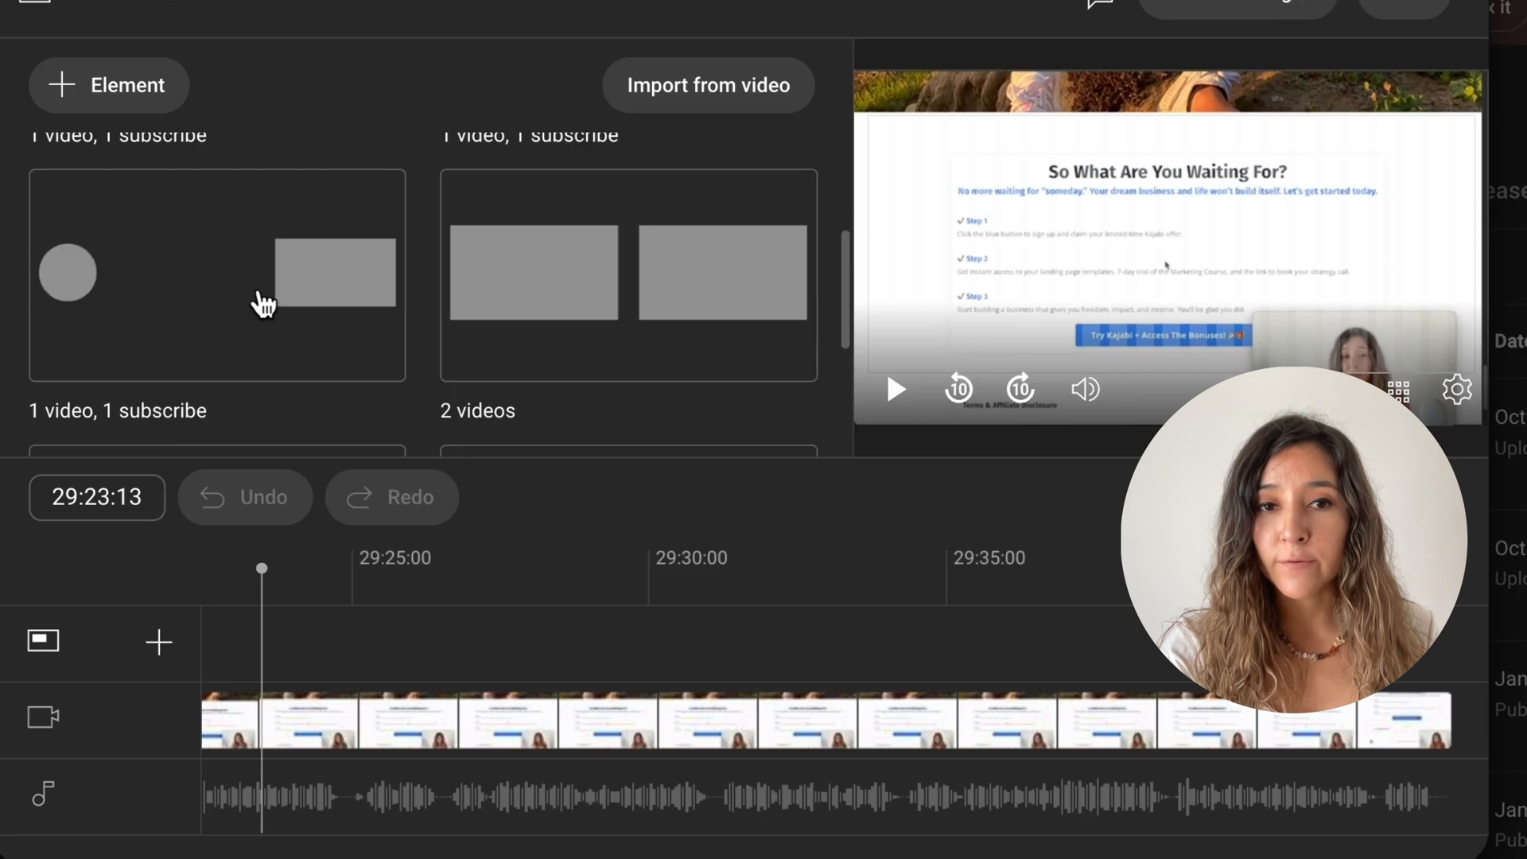
{"action": "scroll", "coordinate": [549, 366], "scroll_direction": "down", "scroll_amount": 2}
{"action": "scroll", "coordinate": [602, 384], "scroll_direction": "down", "scroll_amount": 2}
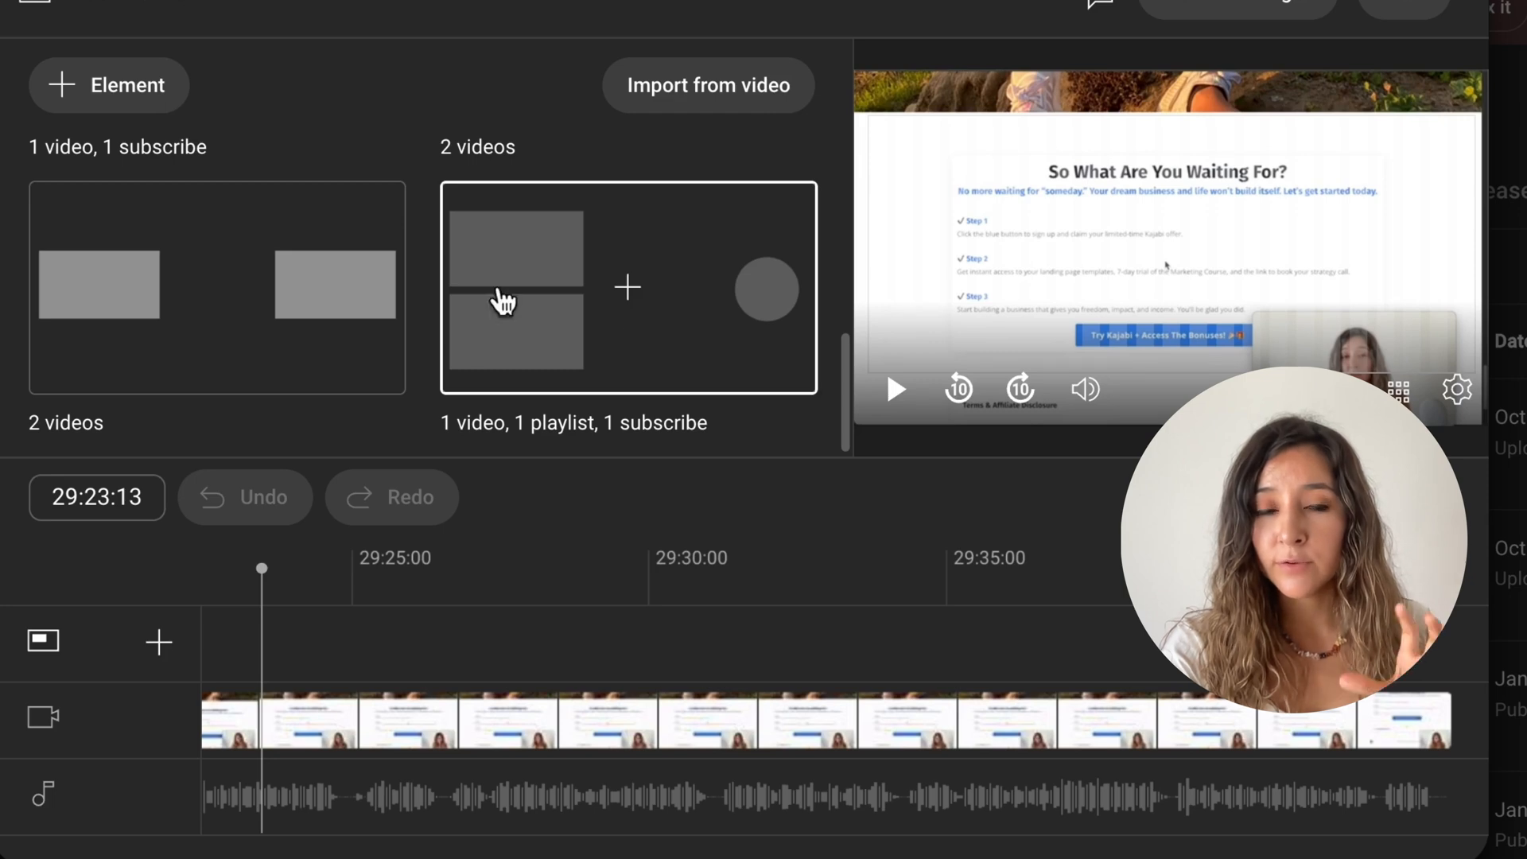
{"action": "scroll", "coordinate": [302, 275], "scroll_direction": "up", "scroll_amount": 4}
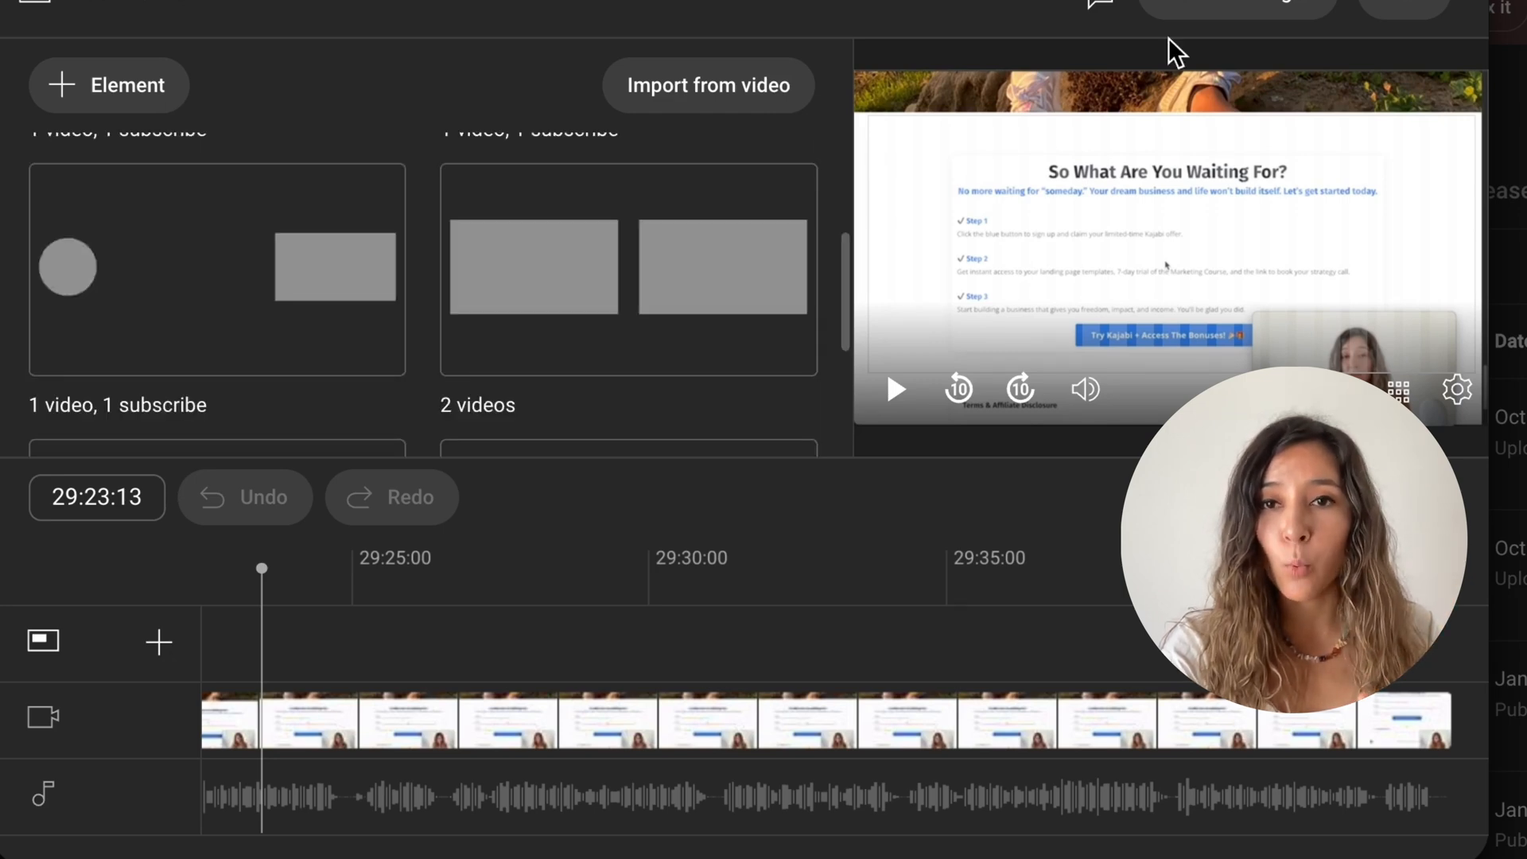
{"action": "left_click", "coordinate": [1213, 14]}
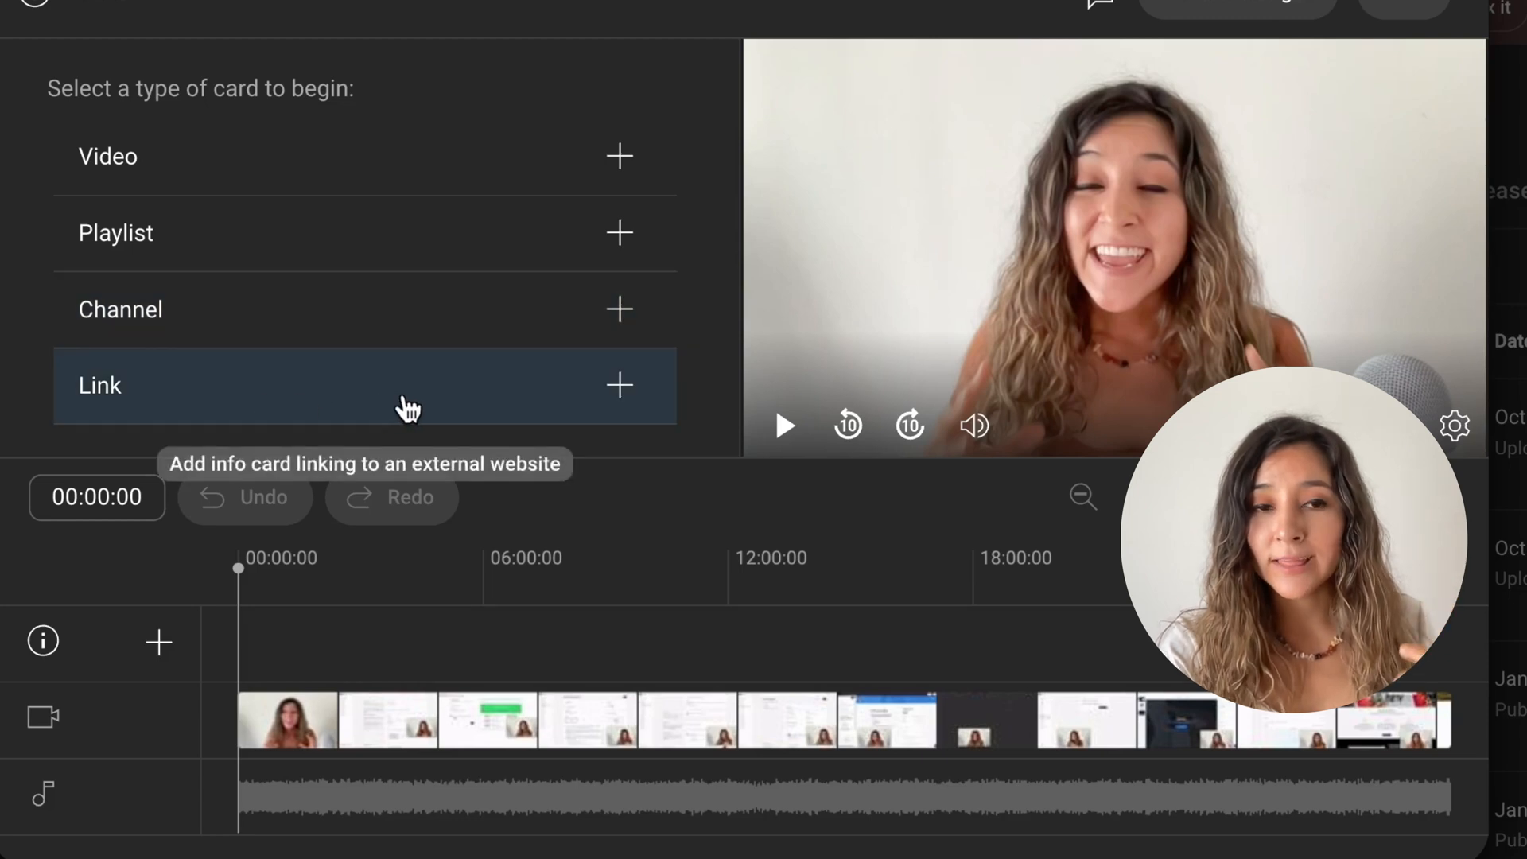
- Move the playhead to 07:39:01 to look over the available info card types, and leave the cards editor without adding one
{"action": "left_click", "coordinate": [552, 669]}
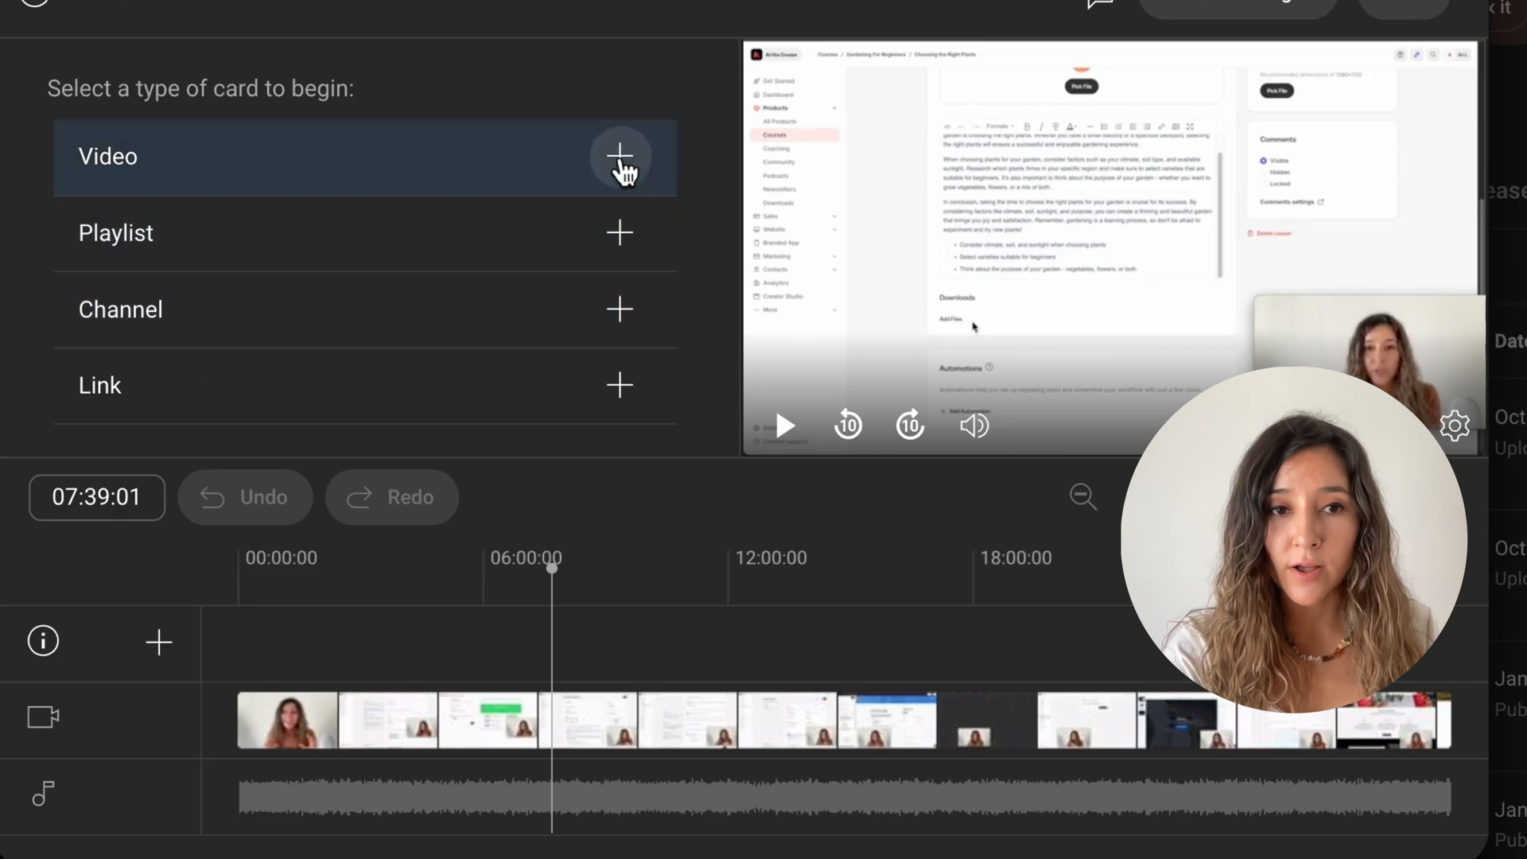
{"action": "left_click", "coordinate": [1278, 17]}
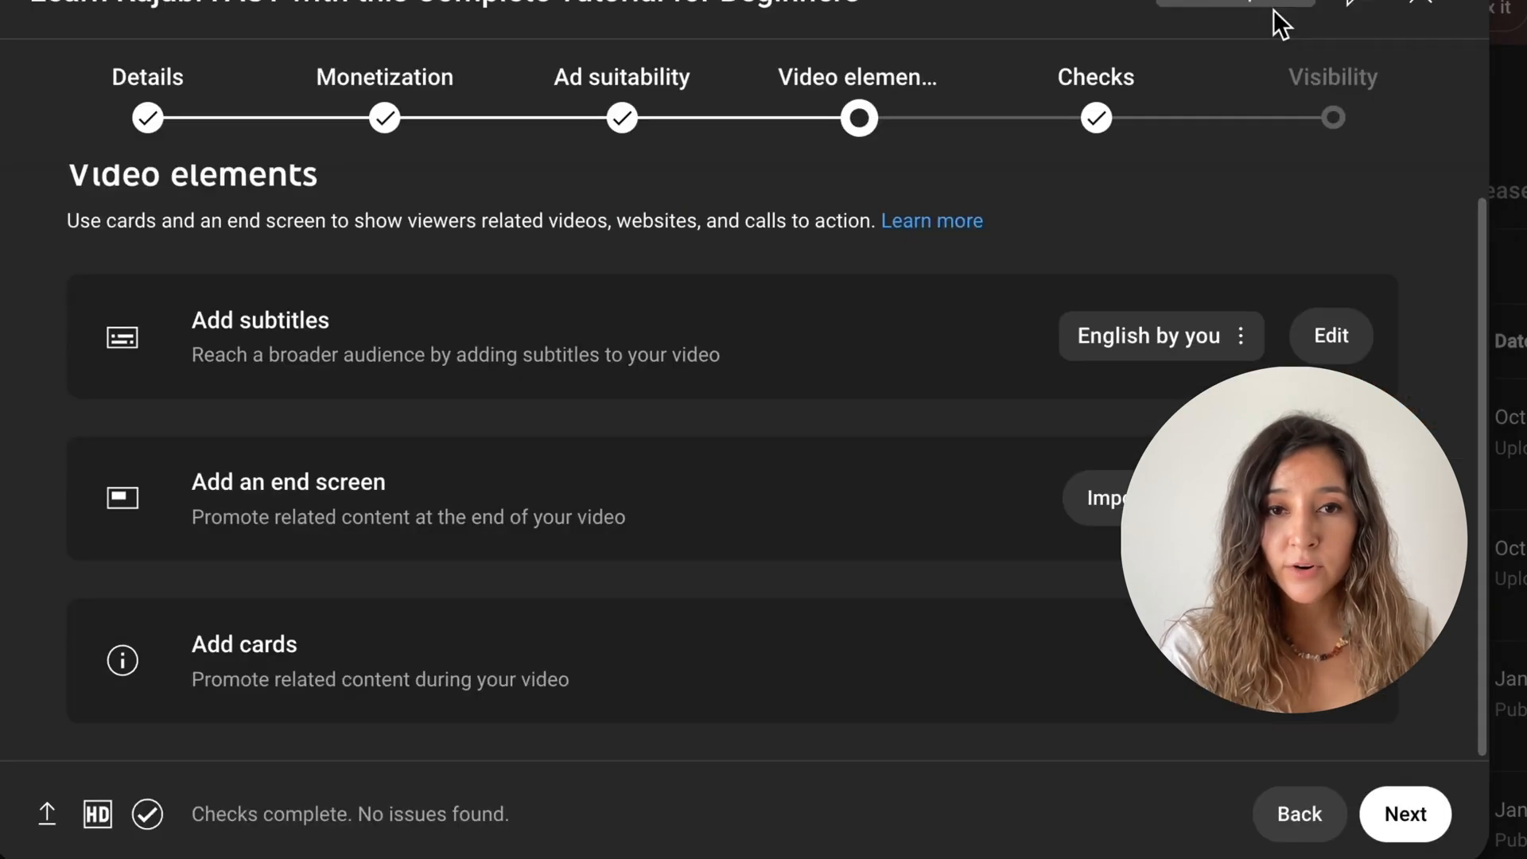
- Continue through Checks to Visibility, review the private, unlisted and public options, and open the schedule settings for a public release
{"action": "left_click", "coordinate": [1393, 820]}
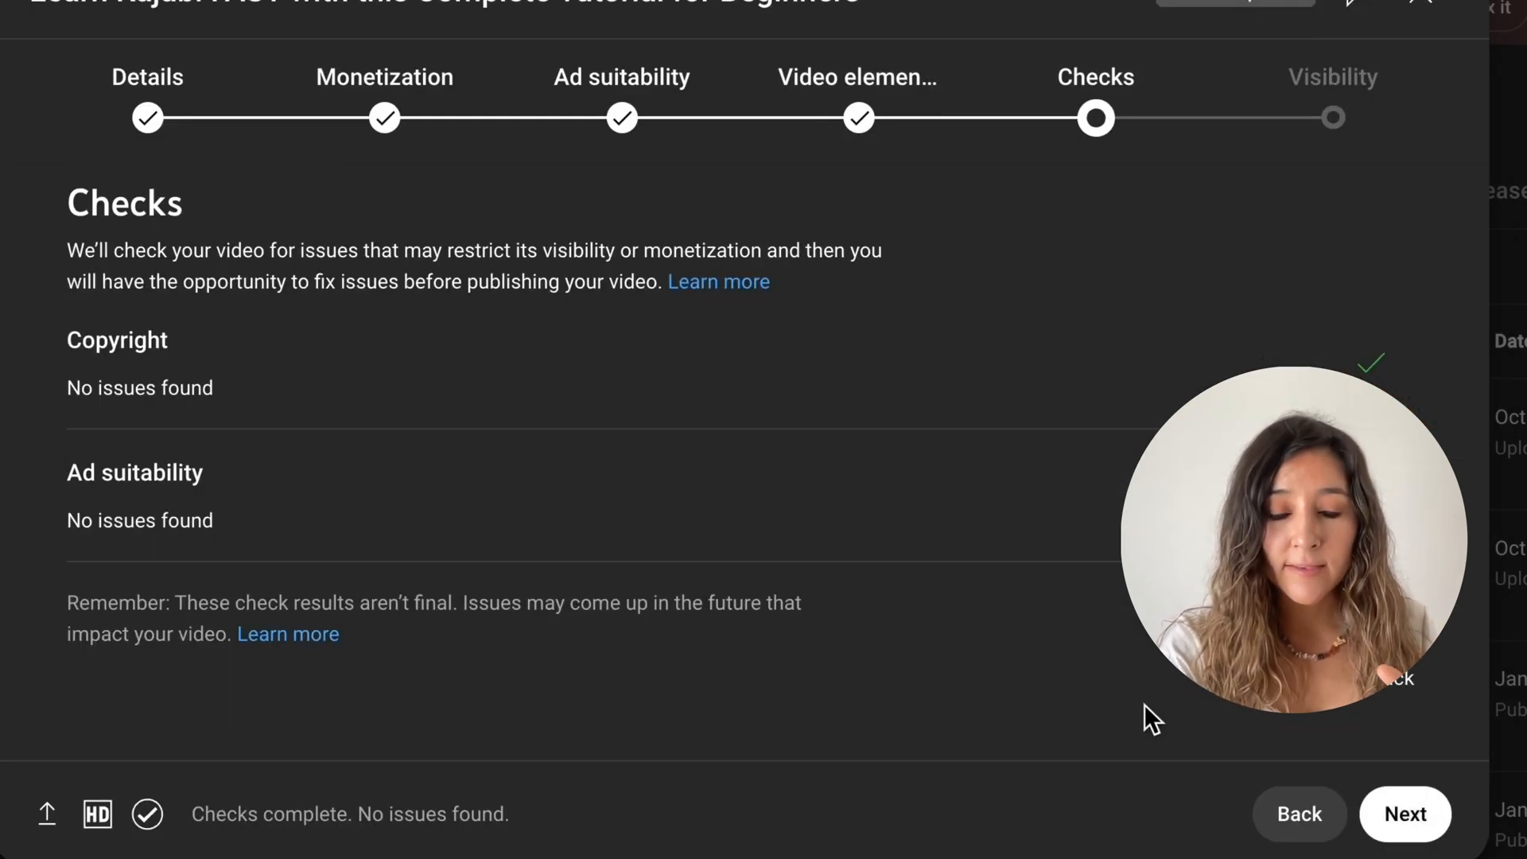
{"action": "left_click", "coordinate": [1400, 816]}
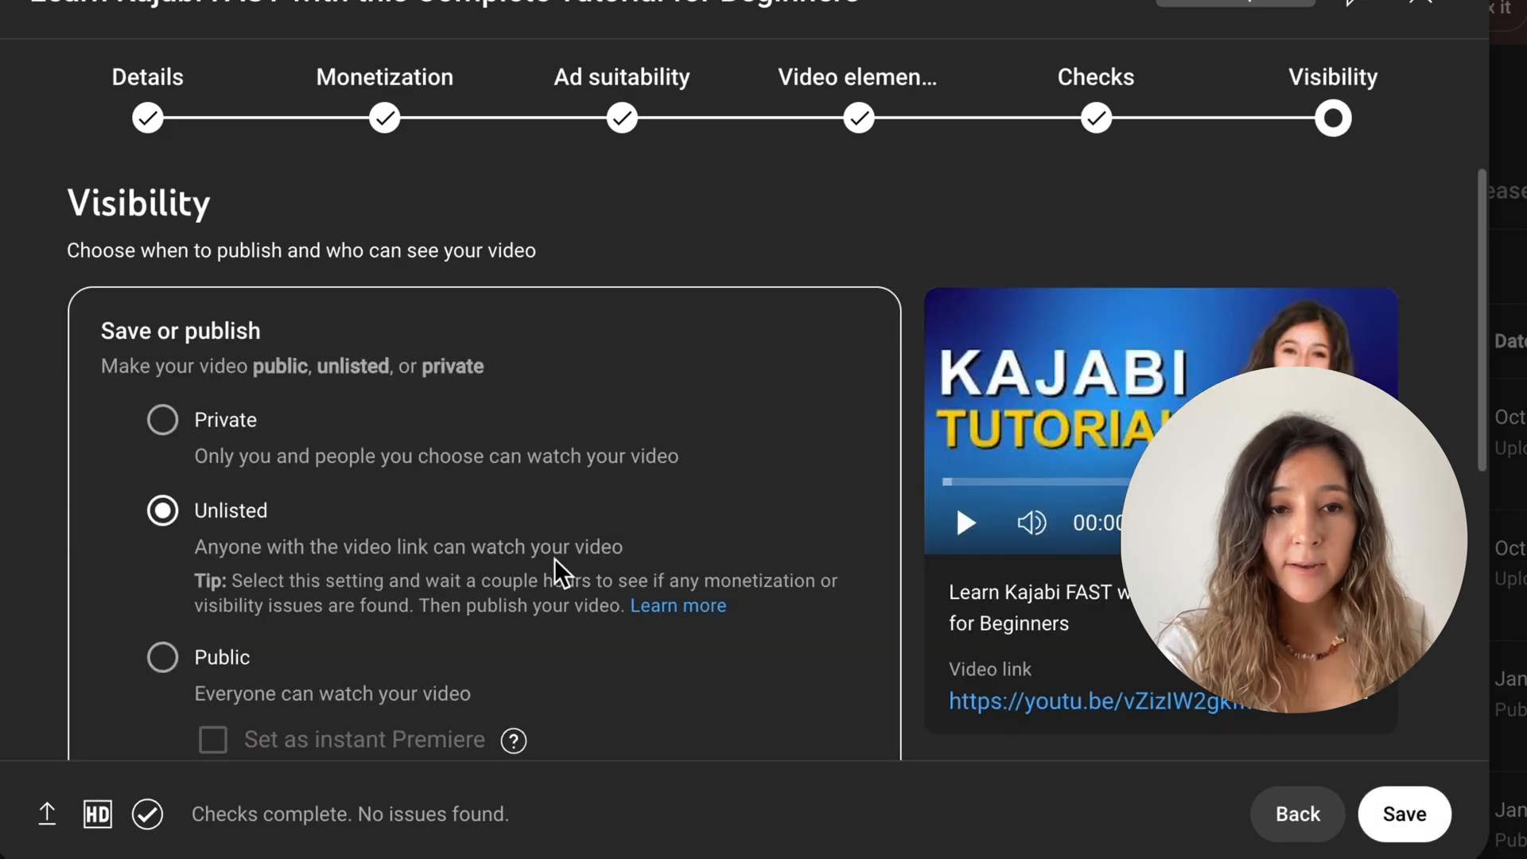
{"action": "scroll", "coordinate": [559, 569], "scroll_direction": "down", "scroll_amount": 1}
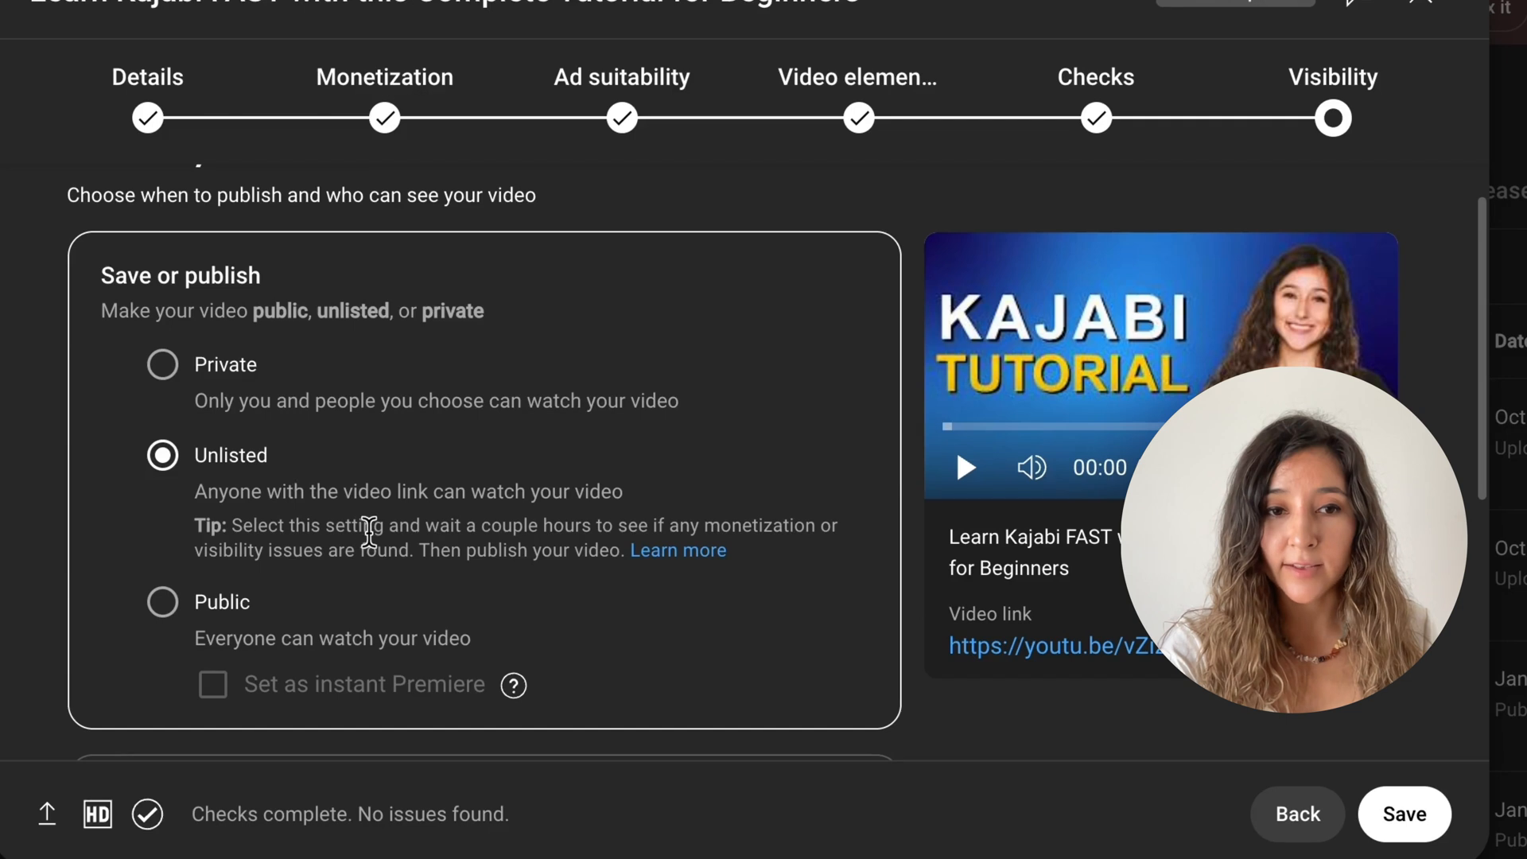
{"action": "scroll", "coordinate": [368, 532], "scroll_direction": "down", "scroll_amount": 1}
{"action": "scroll", "coordinate": [205, 577], "scroll_direction": "down", "scroll_amount": 1}
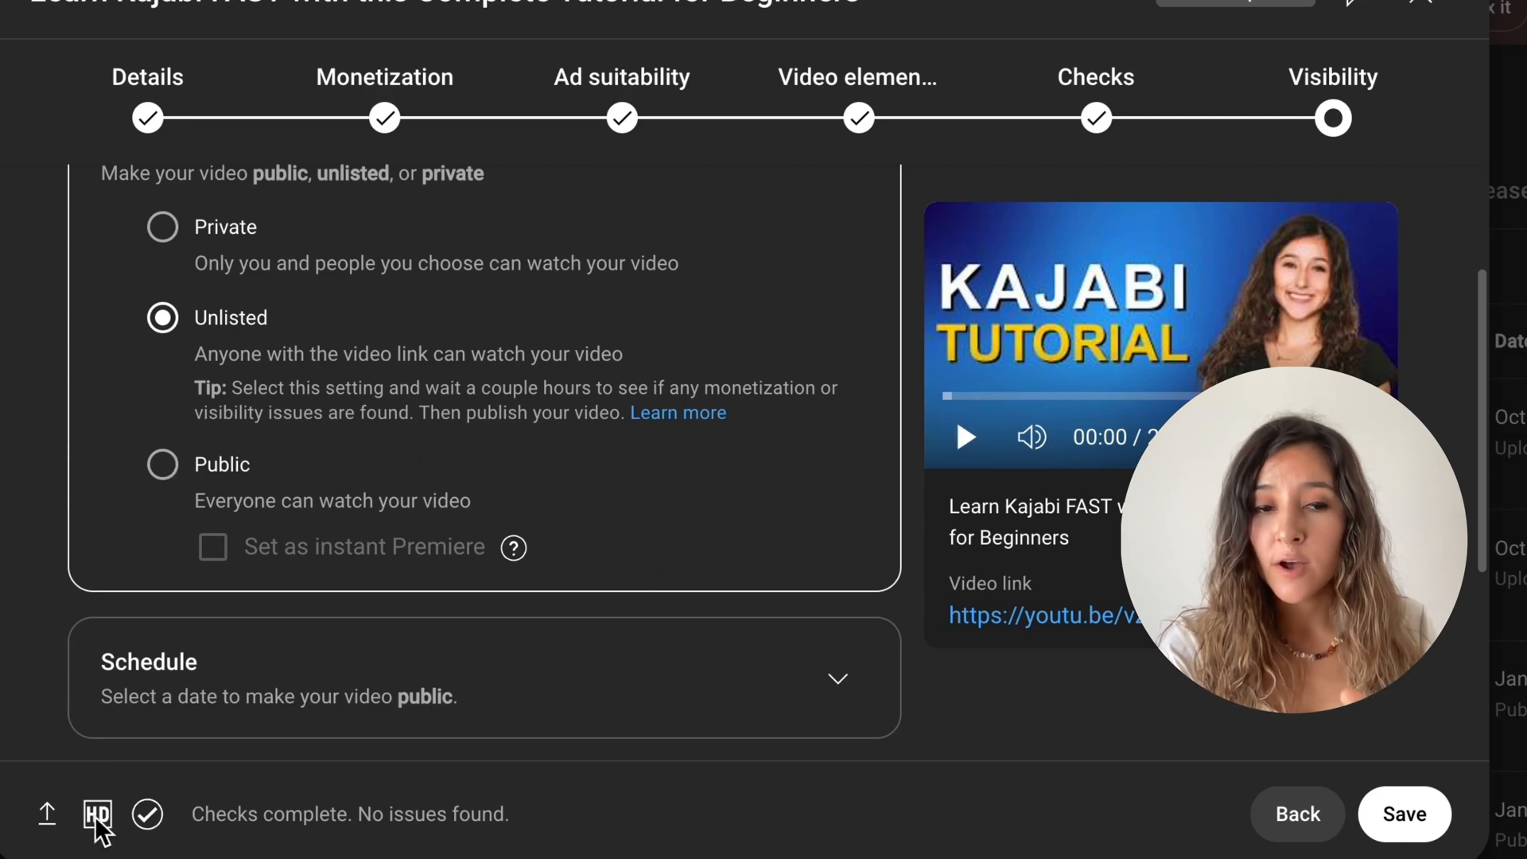
{"action": "mouse_move", "coordinate": [99, 815]}
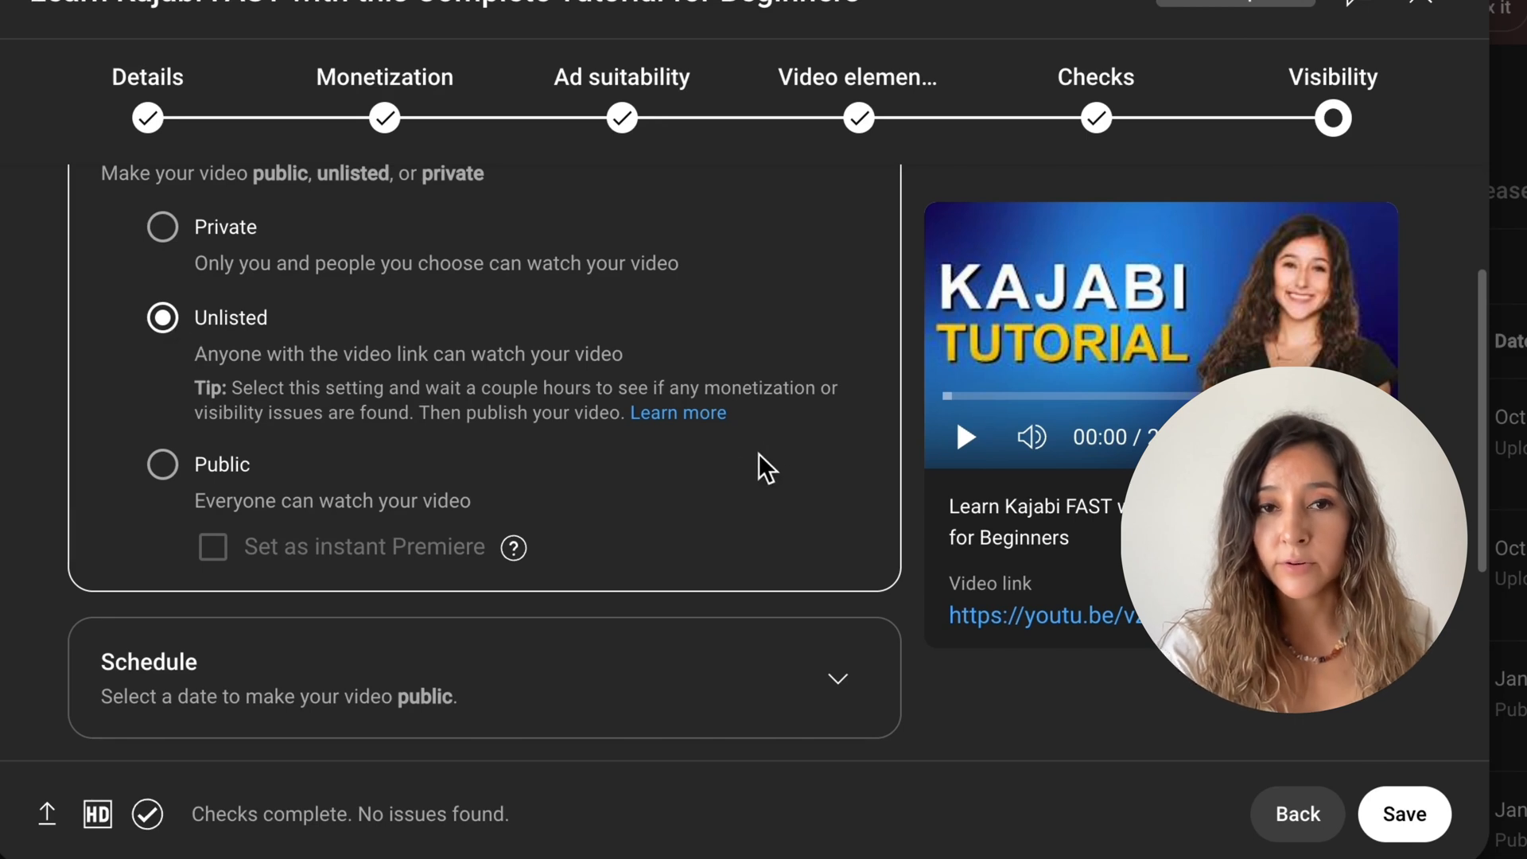
{"action": "left_click", "coordinate": [580, 686]}
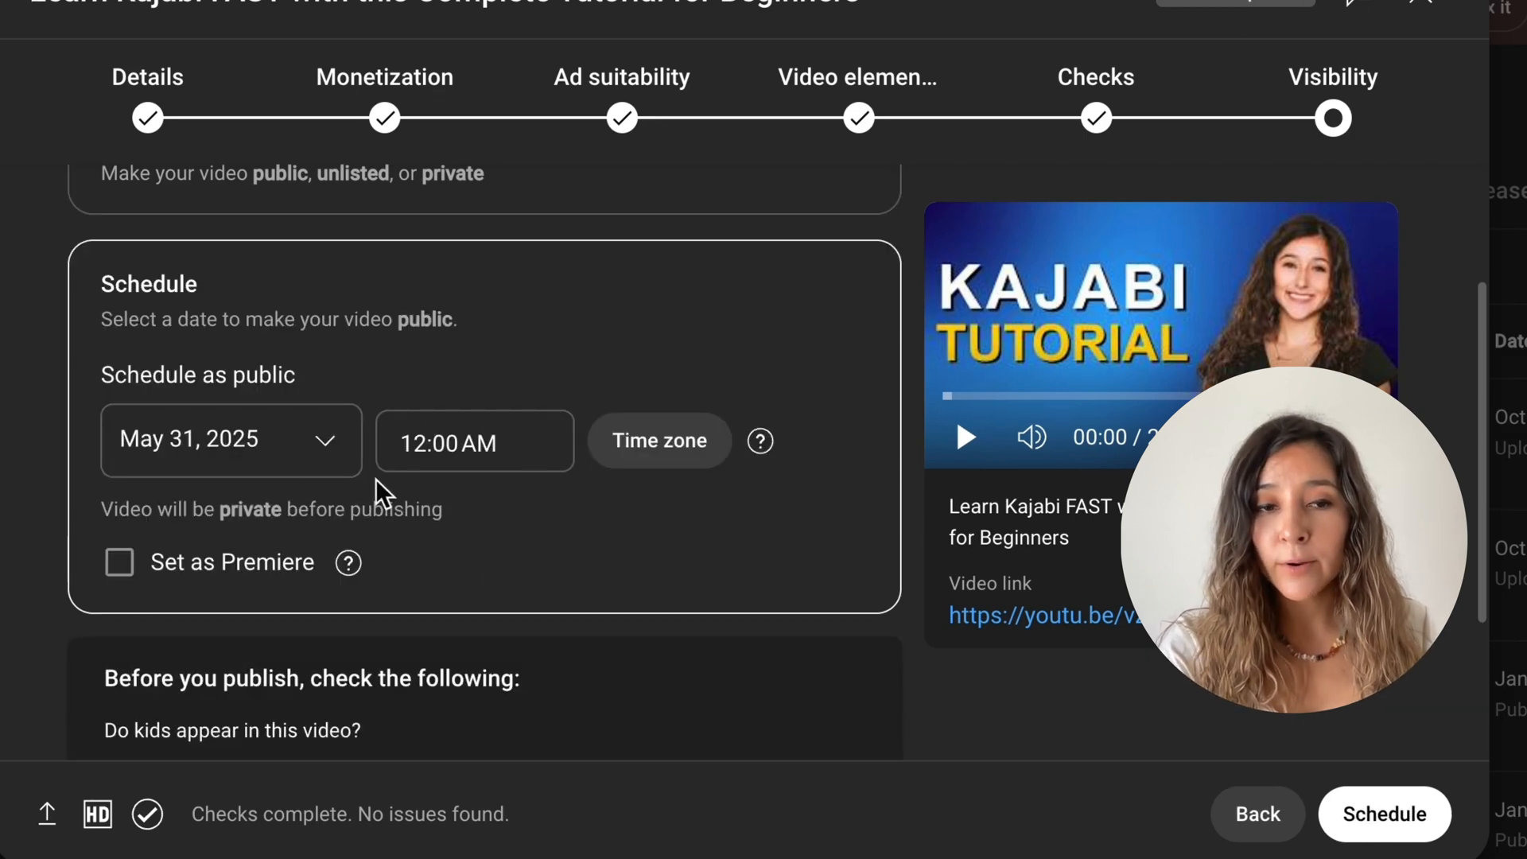